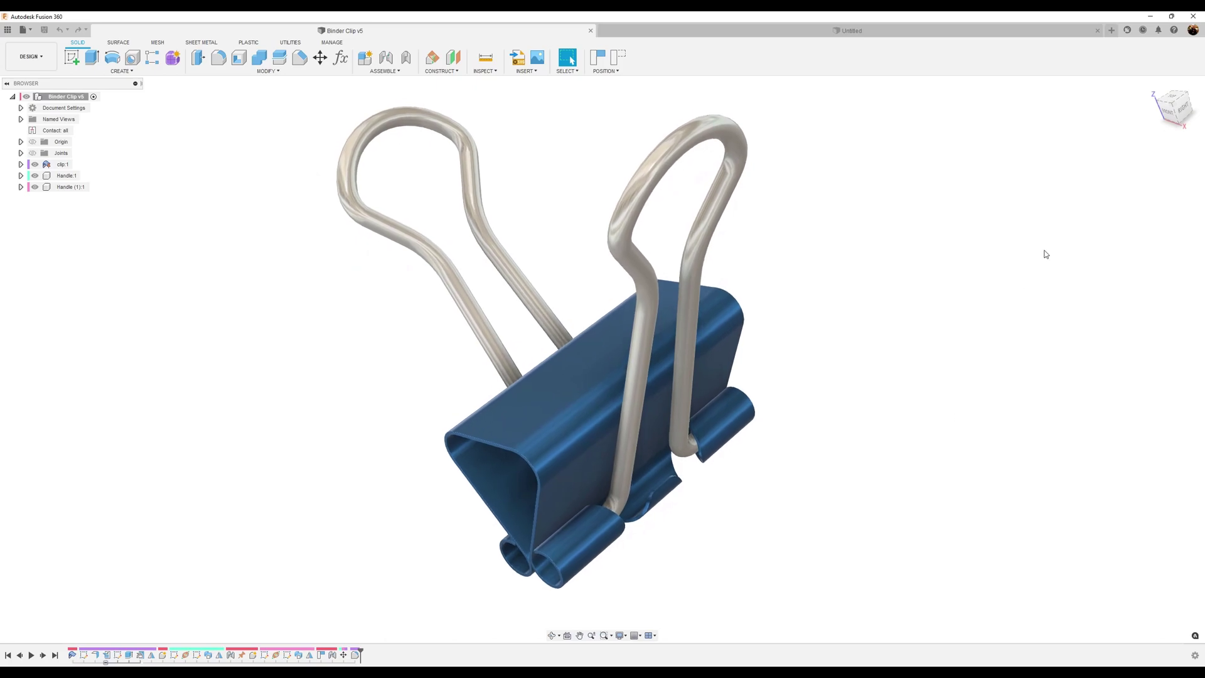
Switch from the finished binder clip model to the empty untitled design
{"action": "left_click", "coordinate": [1070, 29]}
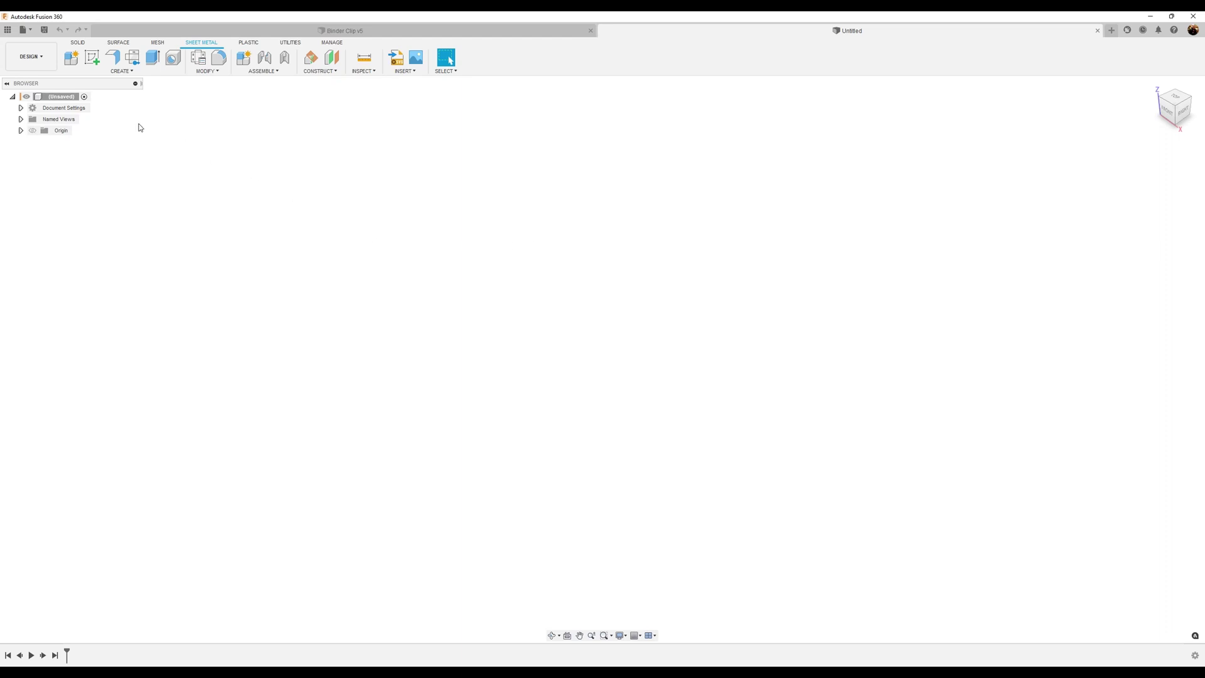
{"action": "right_click", "coordinate": [68, 97]}
{"action": "left_click", "coordinate": [88, 105]}
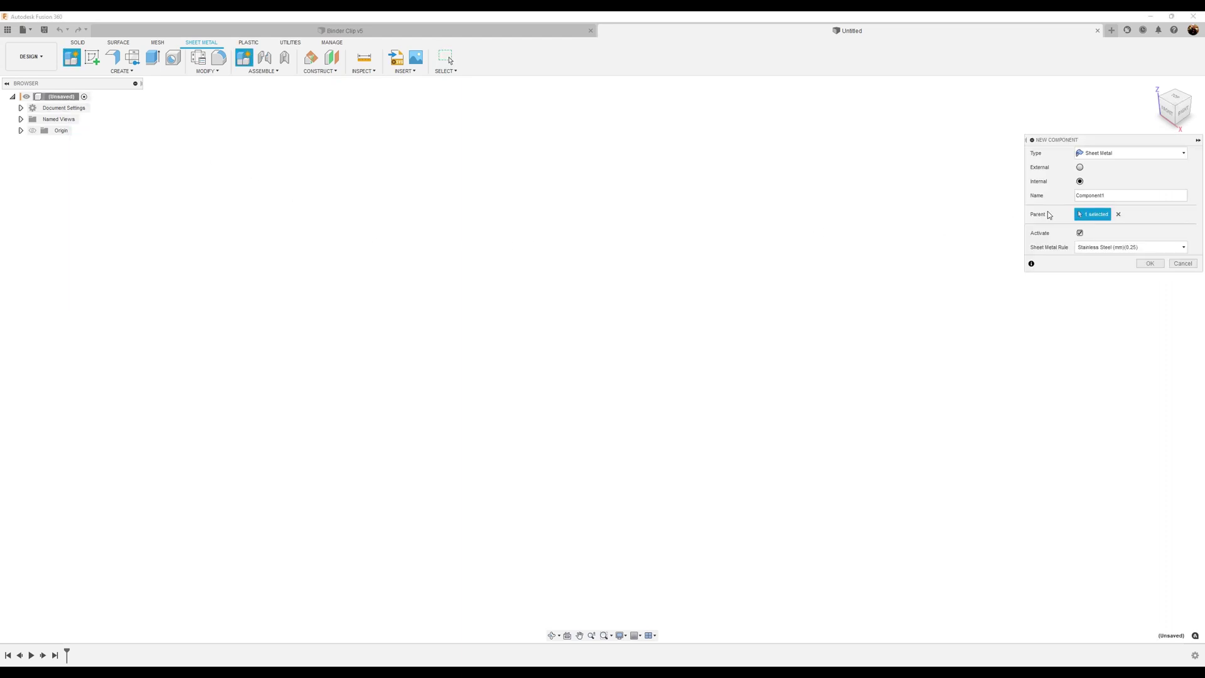
{"action": "left_click", "coordinate": [1131, 153]}
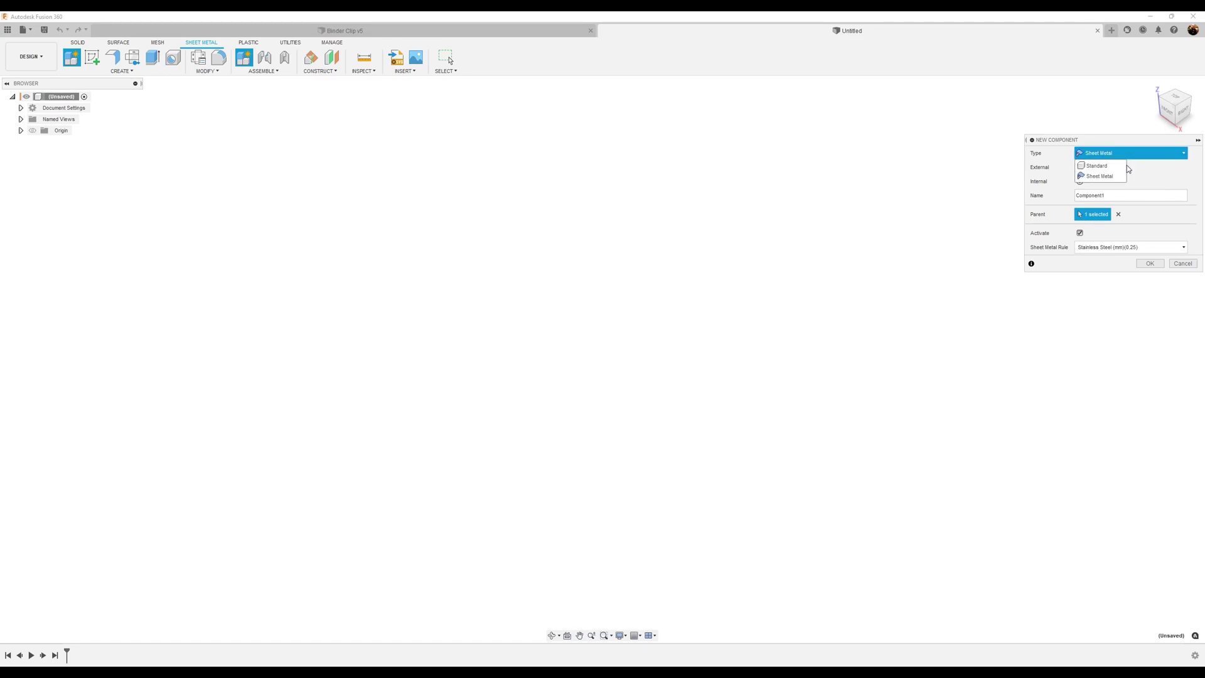
{"action": "left_click", "coordinate": [1098, 176]}
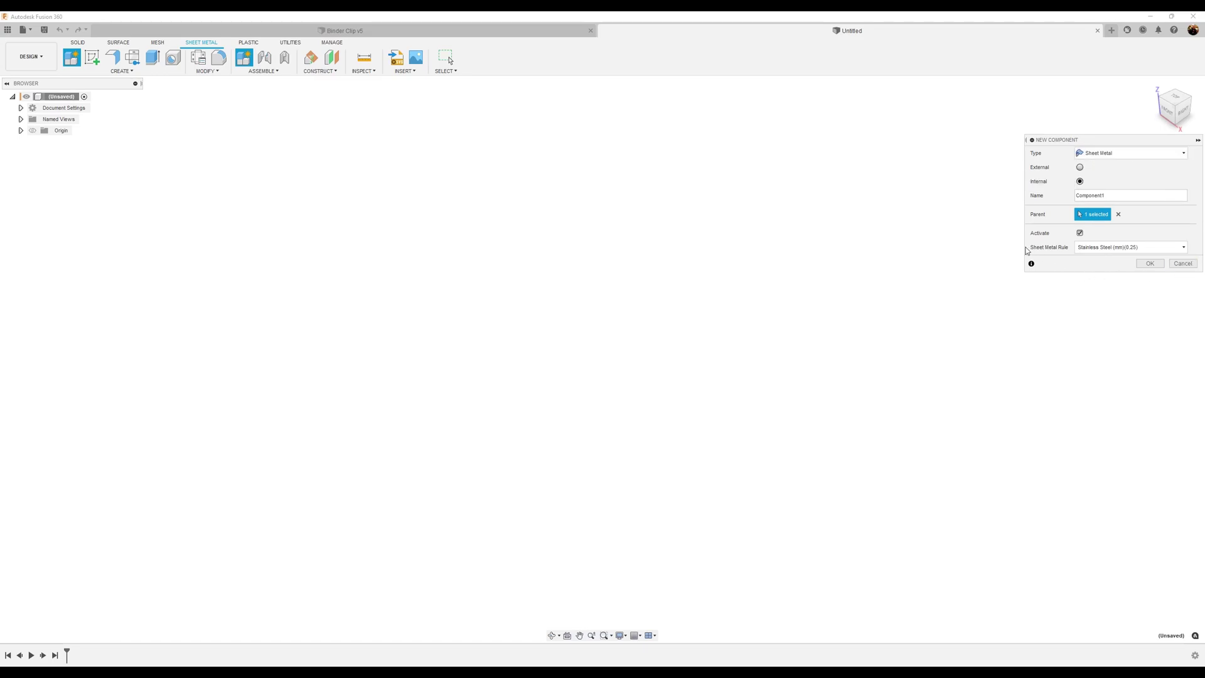
{"action": "left_click", "coordinate": [1121, 249]}
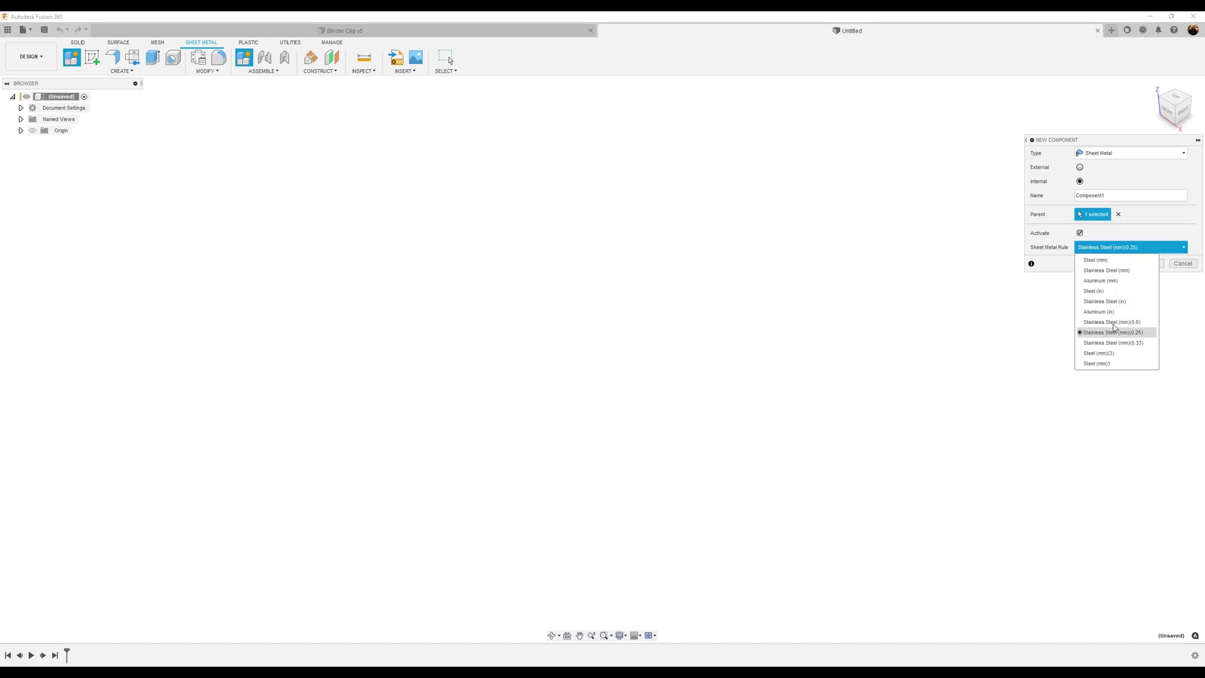
{"action": "left_click", "coordinate": [1140, 248]}
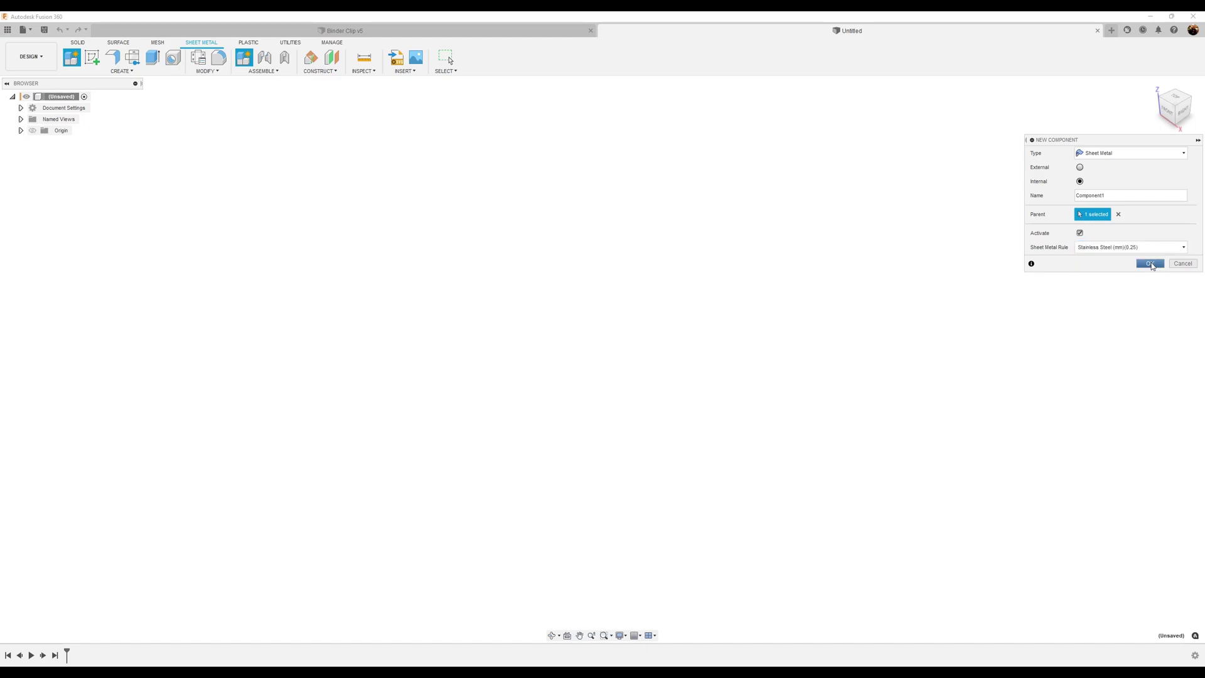
{"action": "left_click", "coordinate": [1183, 263]}
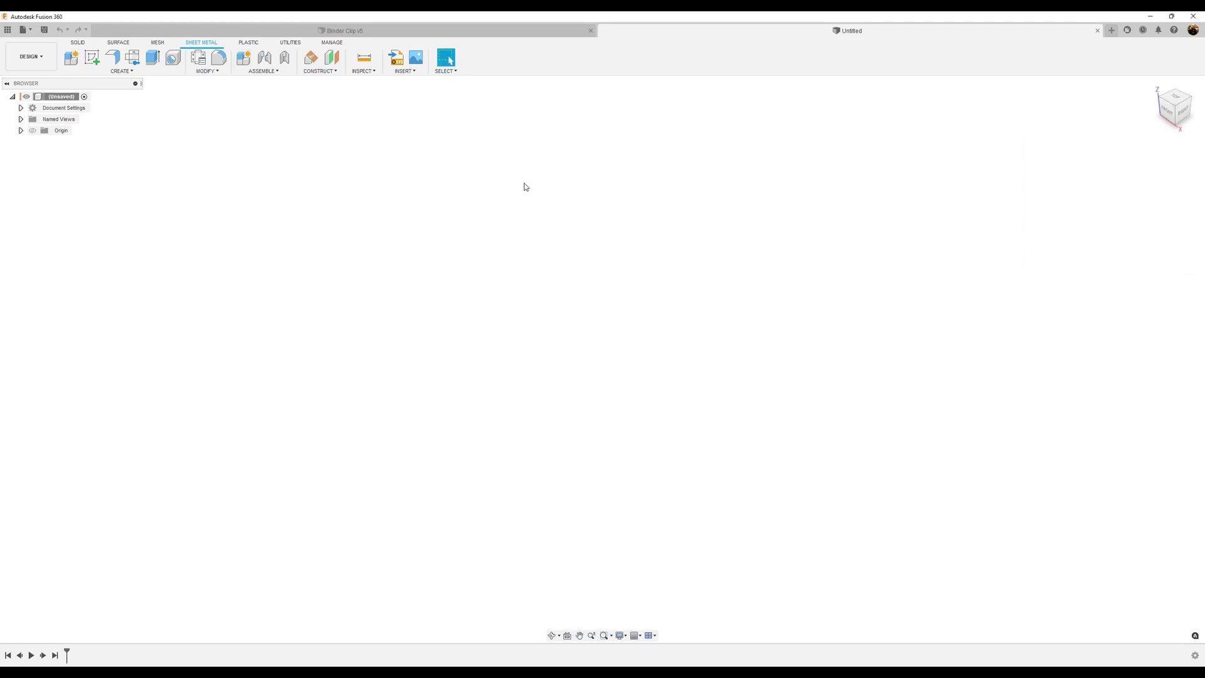
Examine the thickness, bend conditions and corner conditions of the Stainless Steel (mm)(0.25) rule in the sheet metal rules library
{"action": "left_click", "coordinate": [210, 71]}
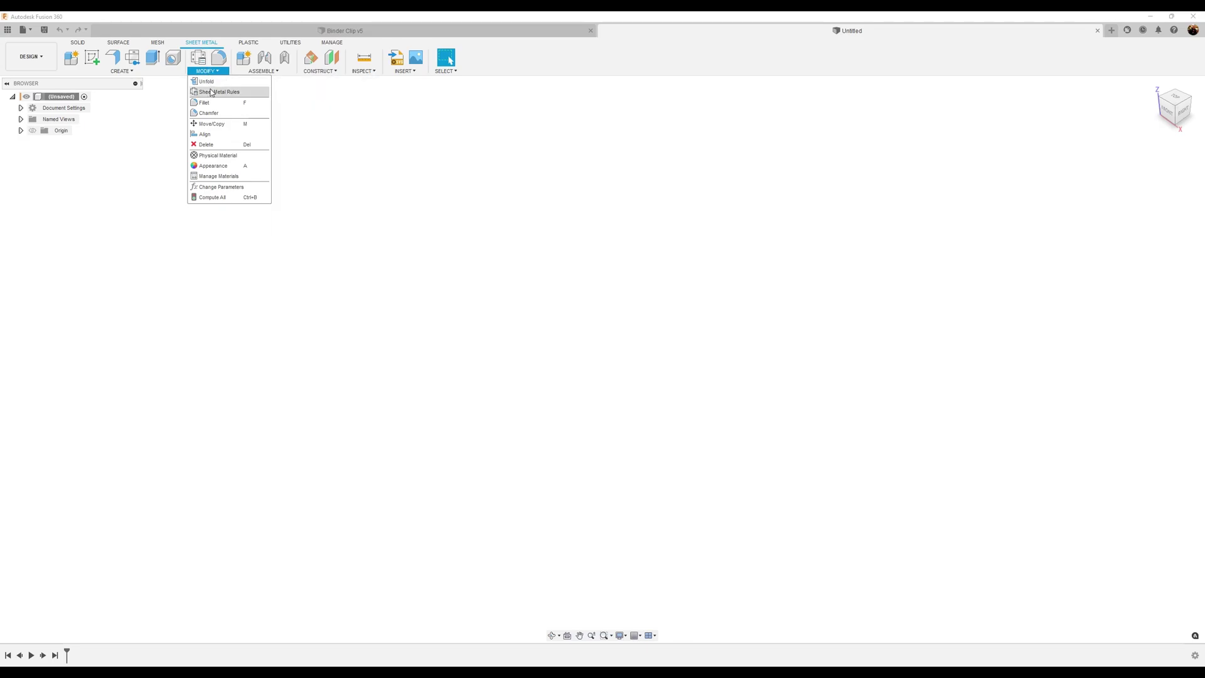
{"action": "left_click", "coordinate": [212, 92]}
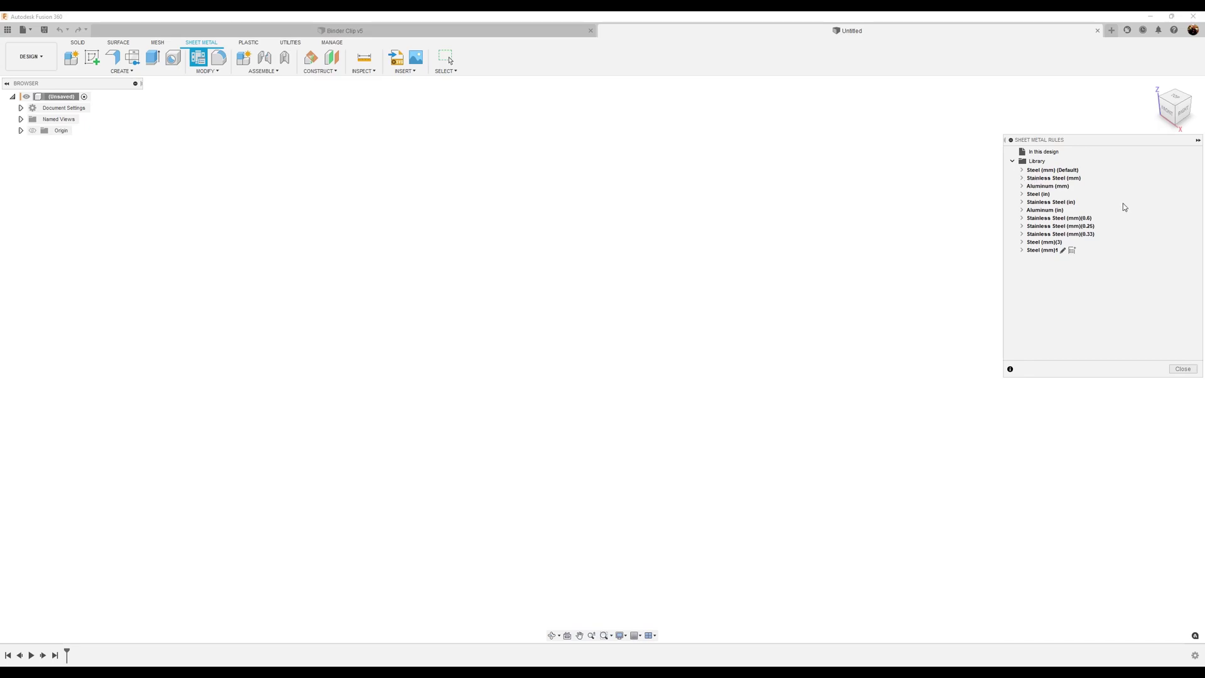
{"action": "right_click", "coordinate": [1080, 181]}
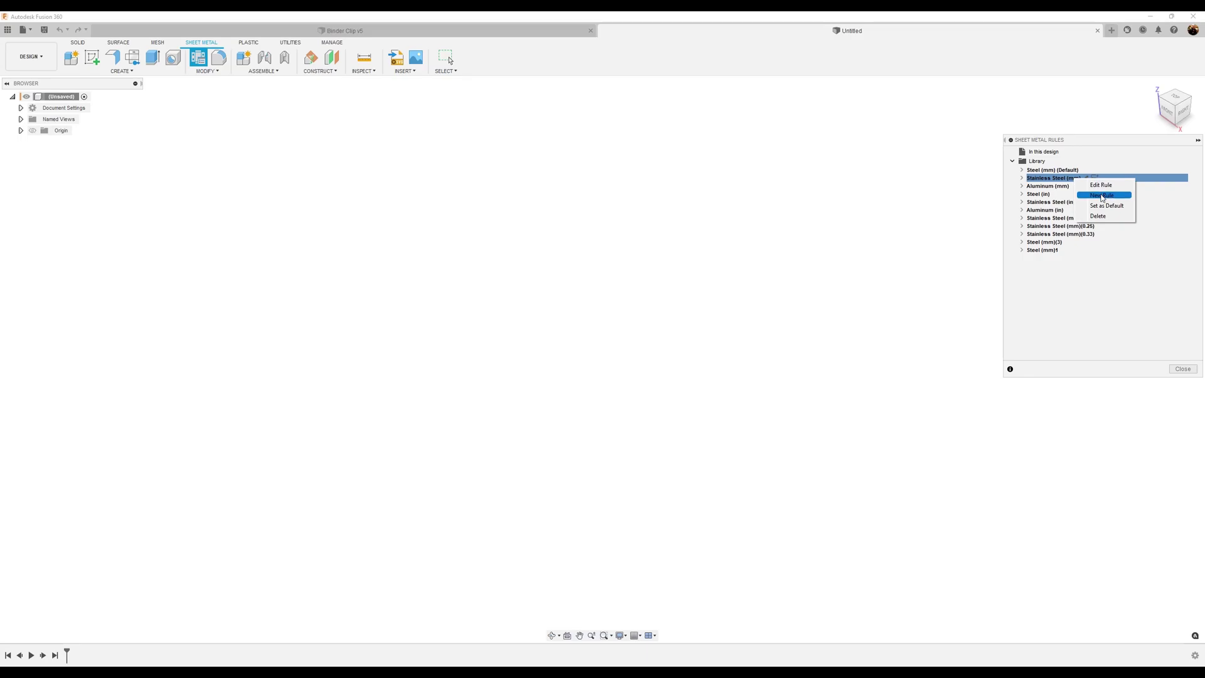
{"action": "left_click", "coordinate": [1103, 289]}
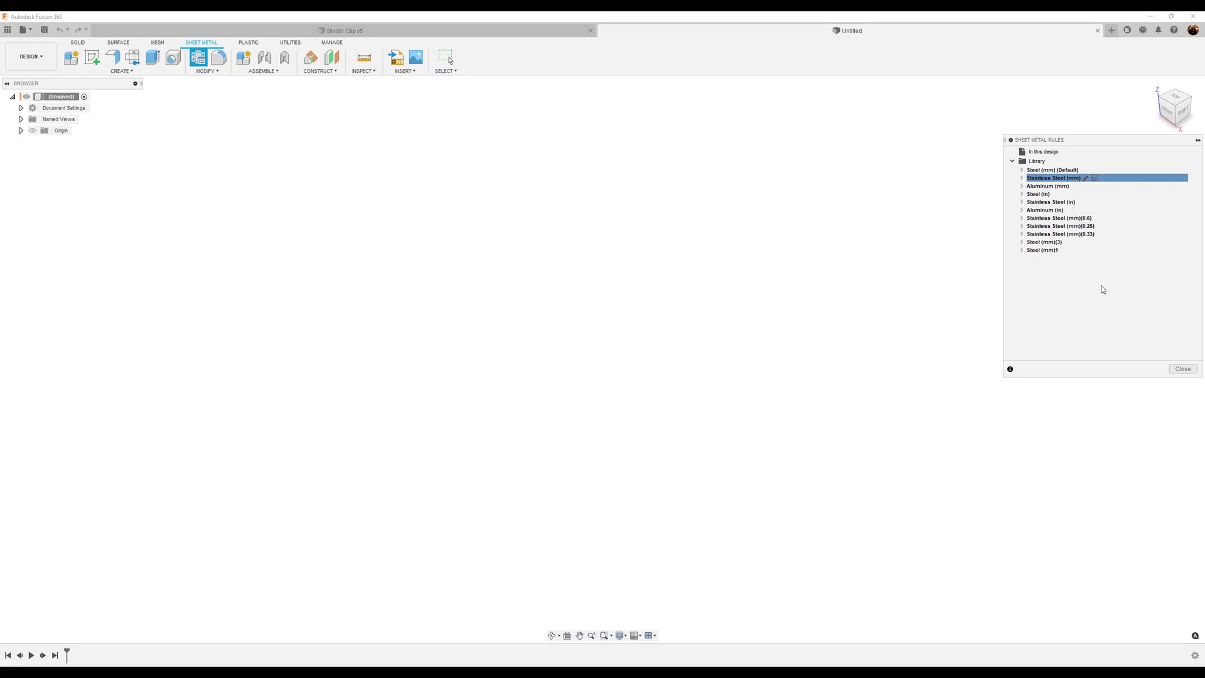
{"action": "left_click", "coordinate": [1022, 226]}
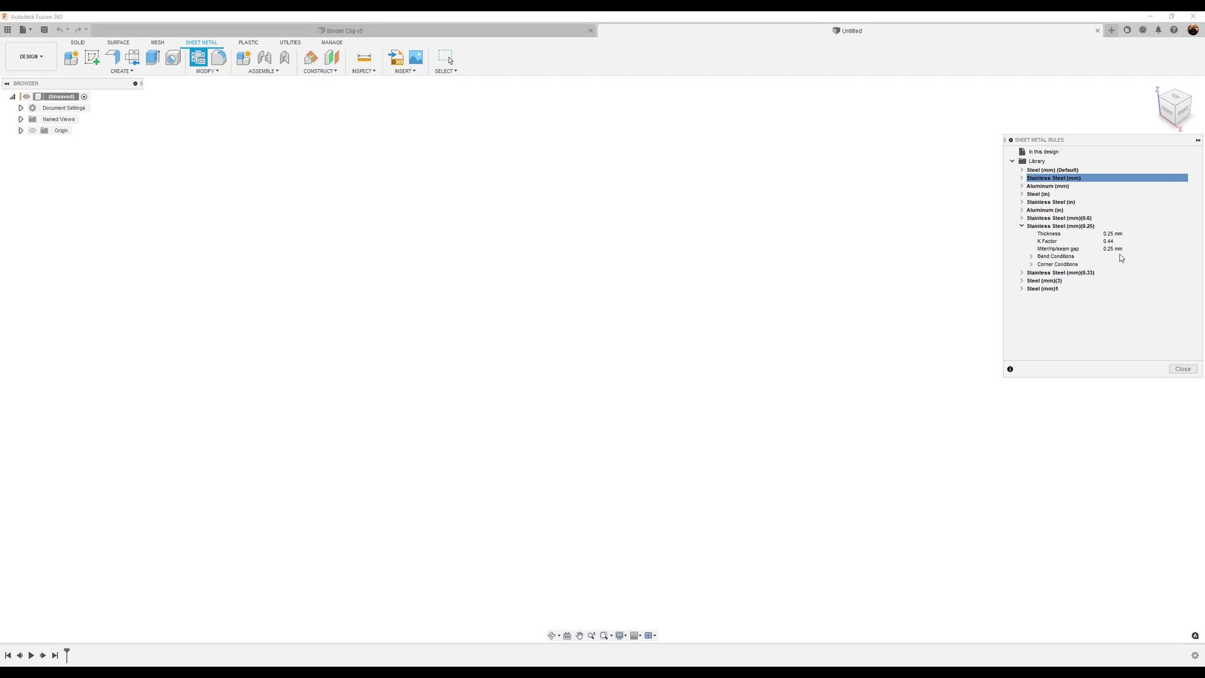
{"action": "left_click", "coordinate": [1031, 256]}
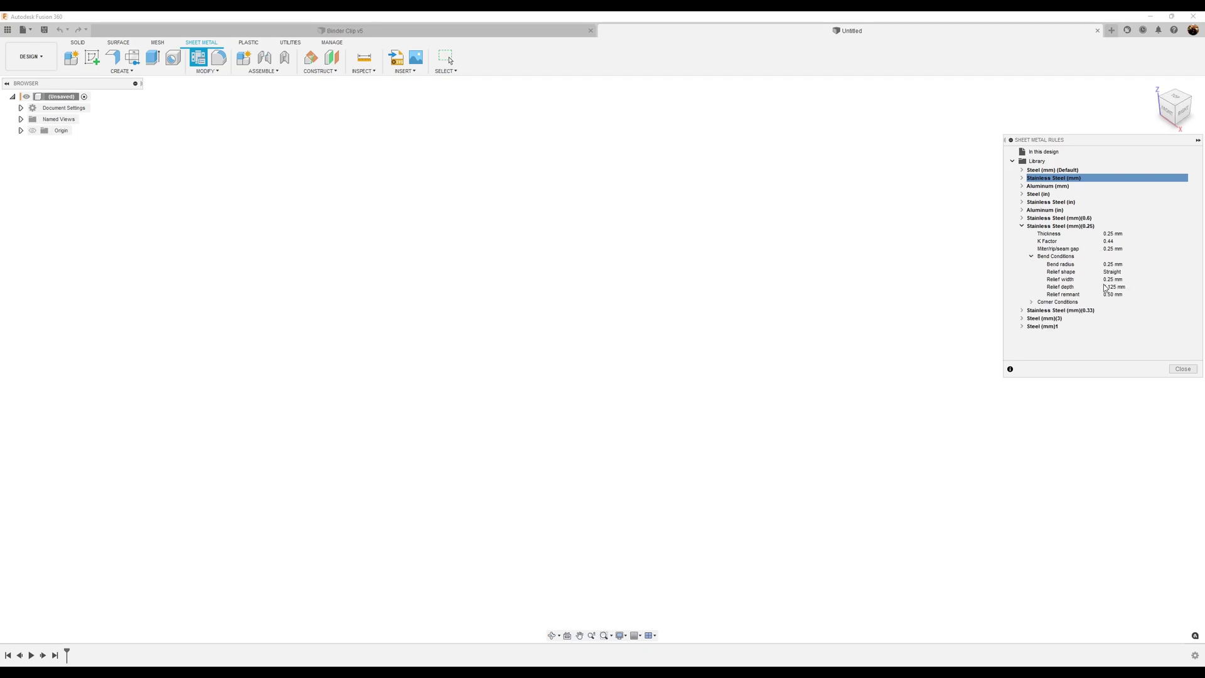
{"action": "left_click", "coordinate": [1032, 301]}
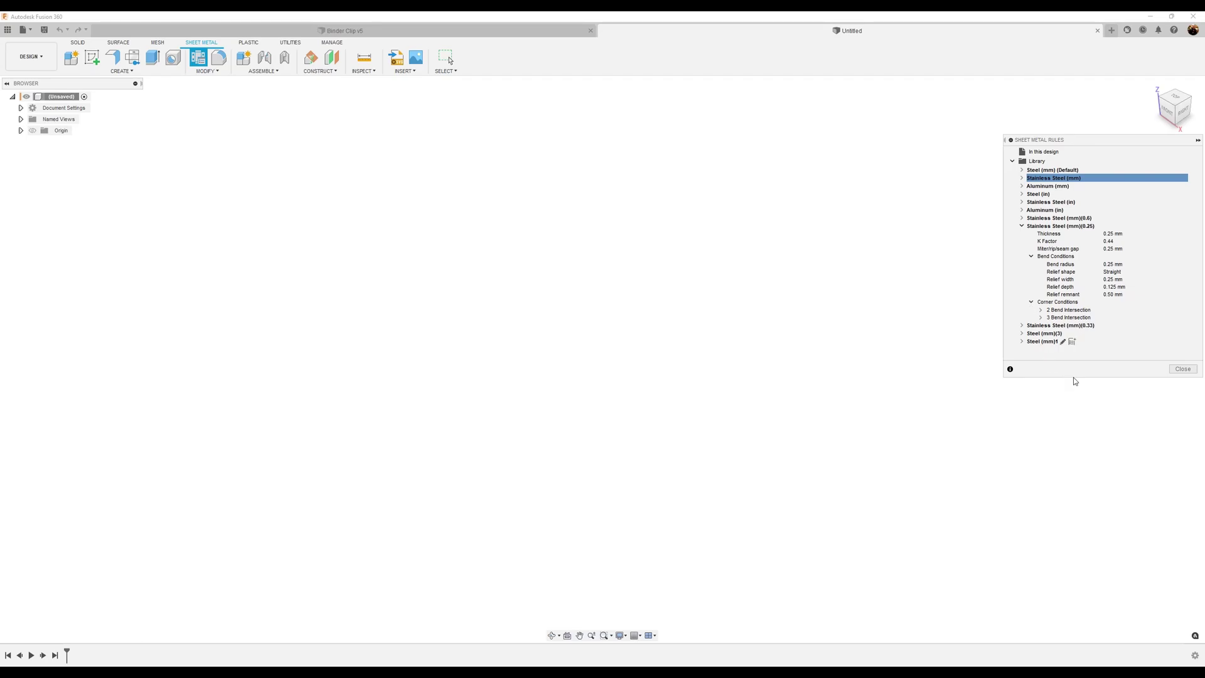
{"action": "left_click", "coordinate": [1031, 302]}
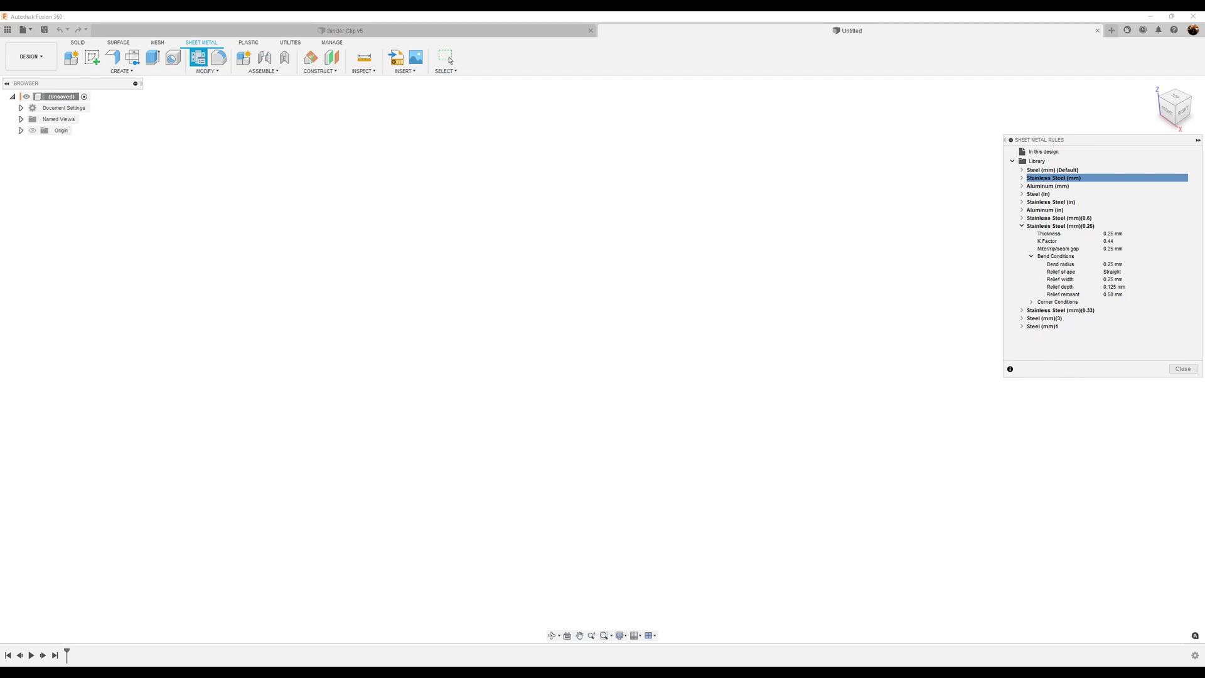
{"action": "left_click", "coordinate": [1182, 369]}
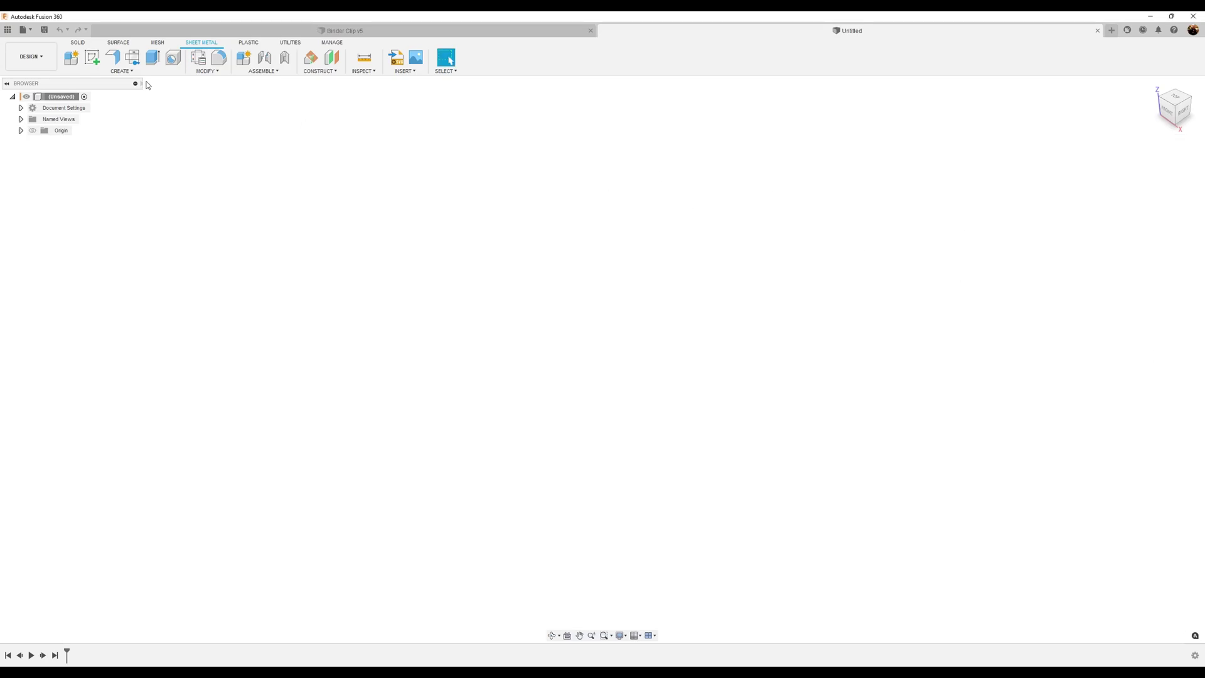
Create and activate an internal sheet metal component under the root, using the Stainless Steel (mm)(0.25) rule
{"action": "right_click", "coordinate": [73, 99]}
{"action": "left_click", "coordinate": [92, 111]}
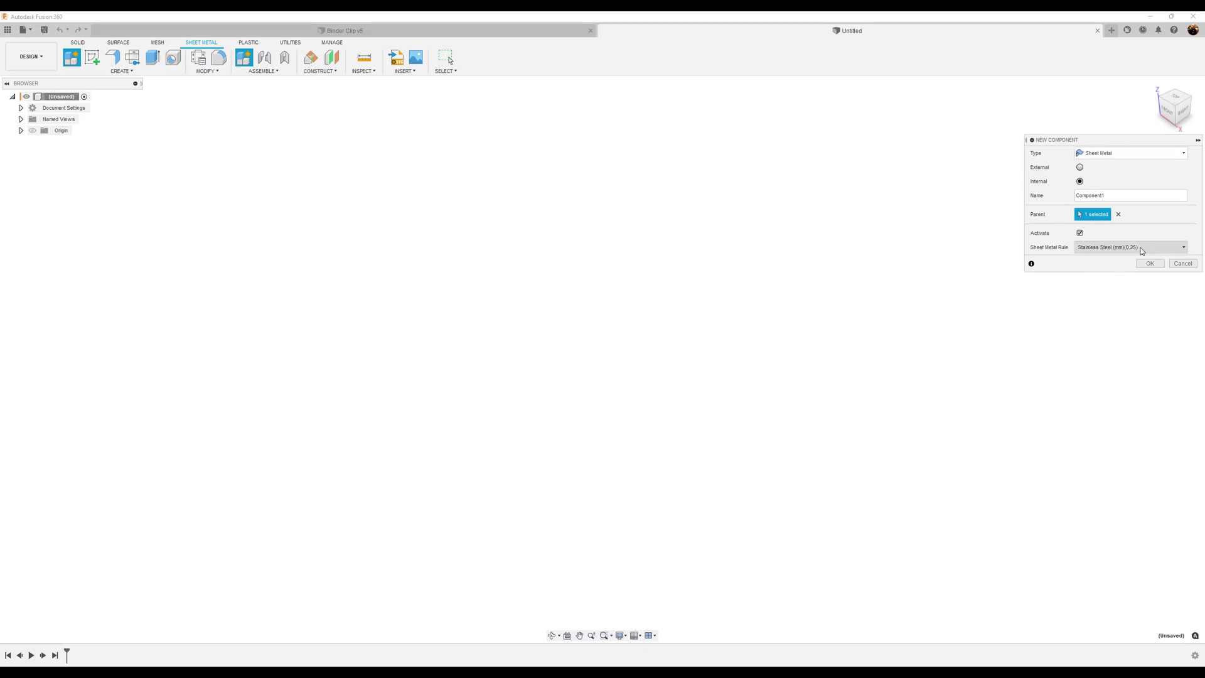
{"action": "left_click", "coordinate": [1149, 263]}
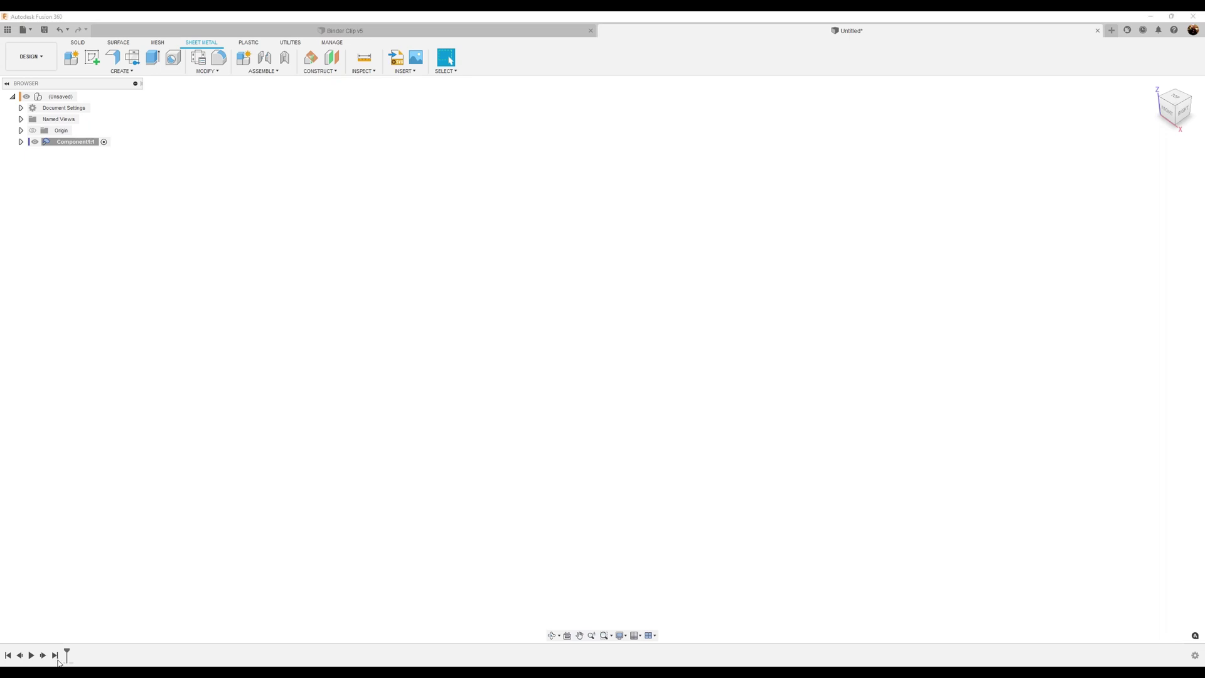
Start a sketch on the front (XZ) origin plane of the new sheet metal component
{"action": "left_click", "coordinate": [81, 46]}
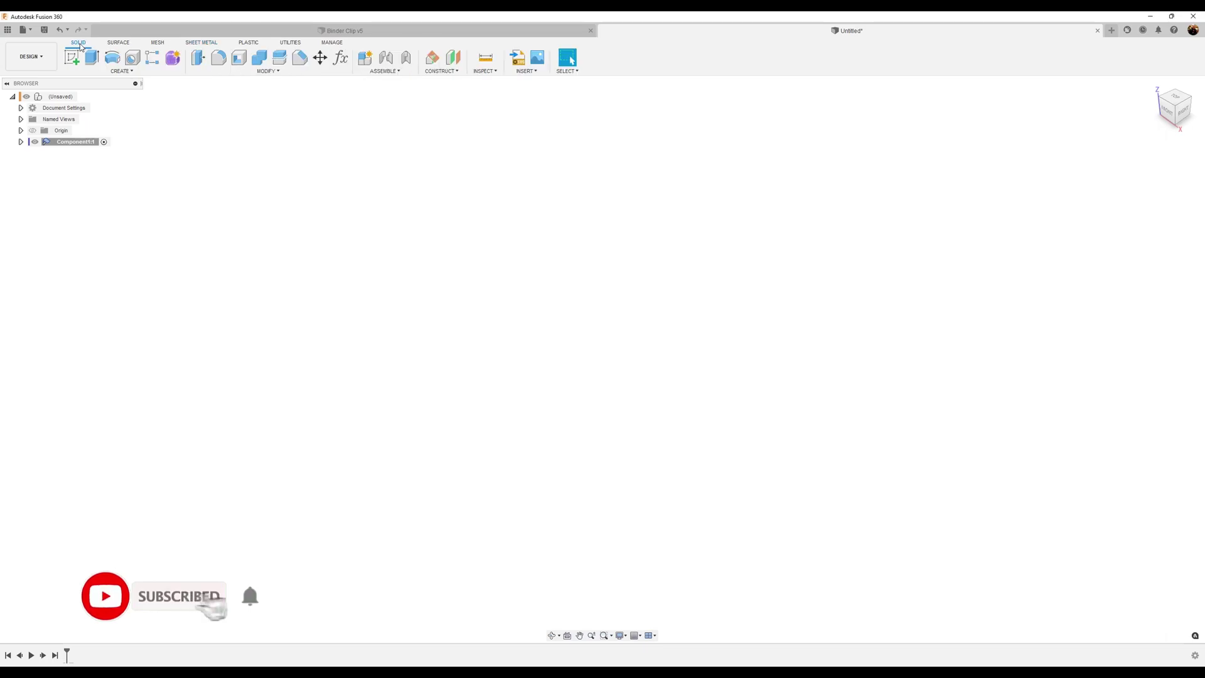
{"action": "left_click", "coordinate": [198, 44]}
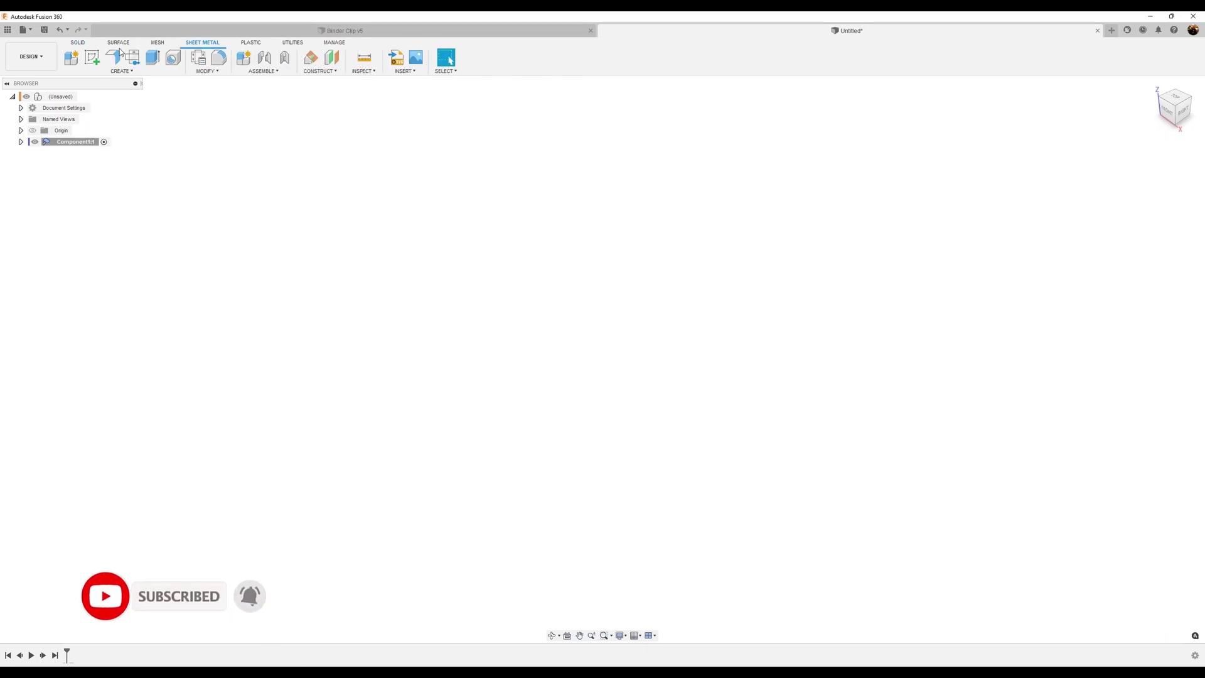
{"action": "left_click", "coordinate": [96, 61]}
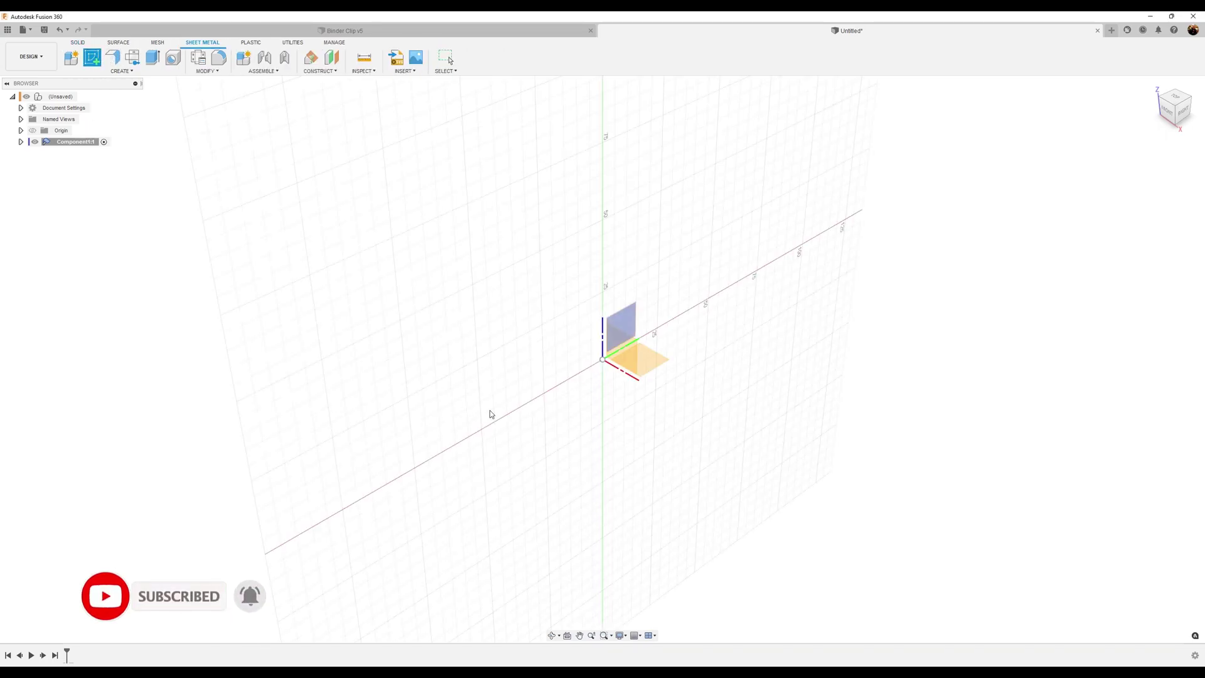
{"action": "left_click", "coordinate": [626, 346]}
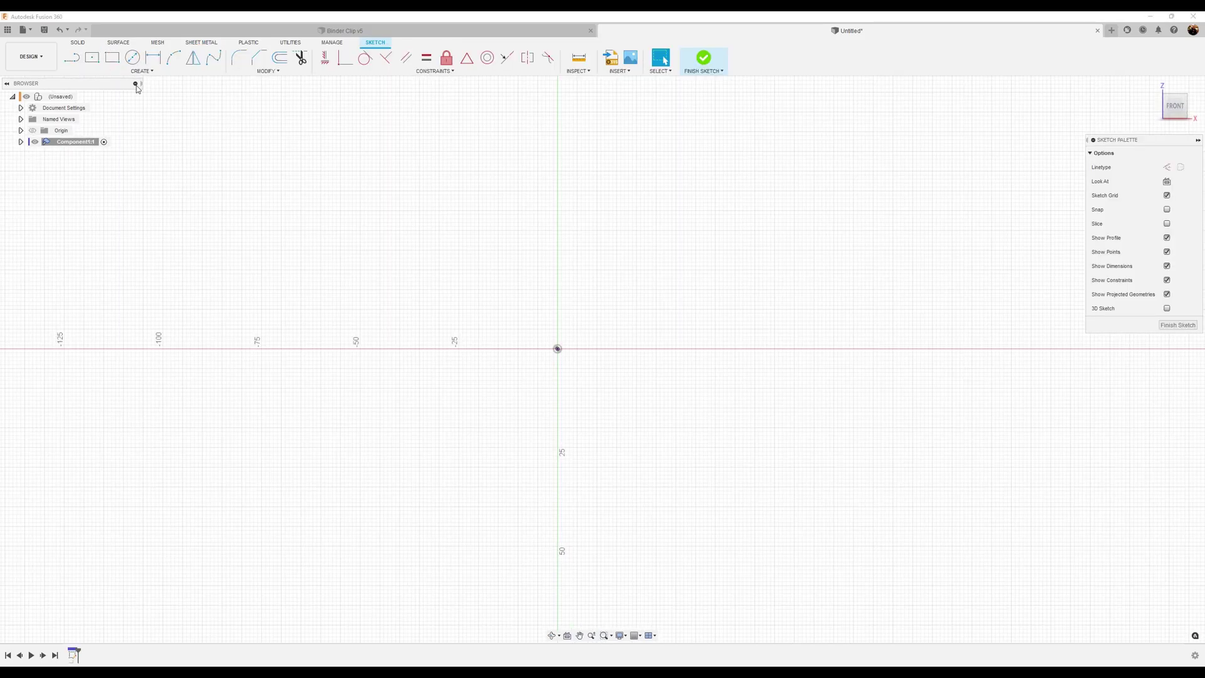
Draw a 5.85 mm horizontal line from the origin in the negative X direction
{"action": "left_click", "coordinate": [72, 61]}
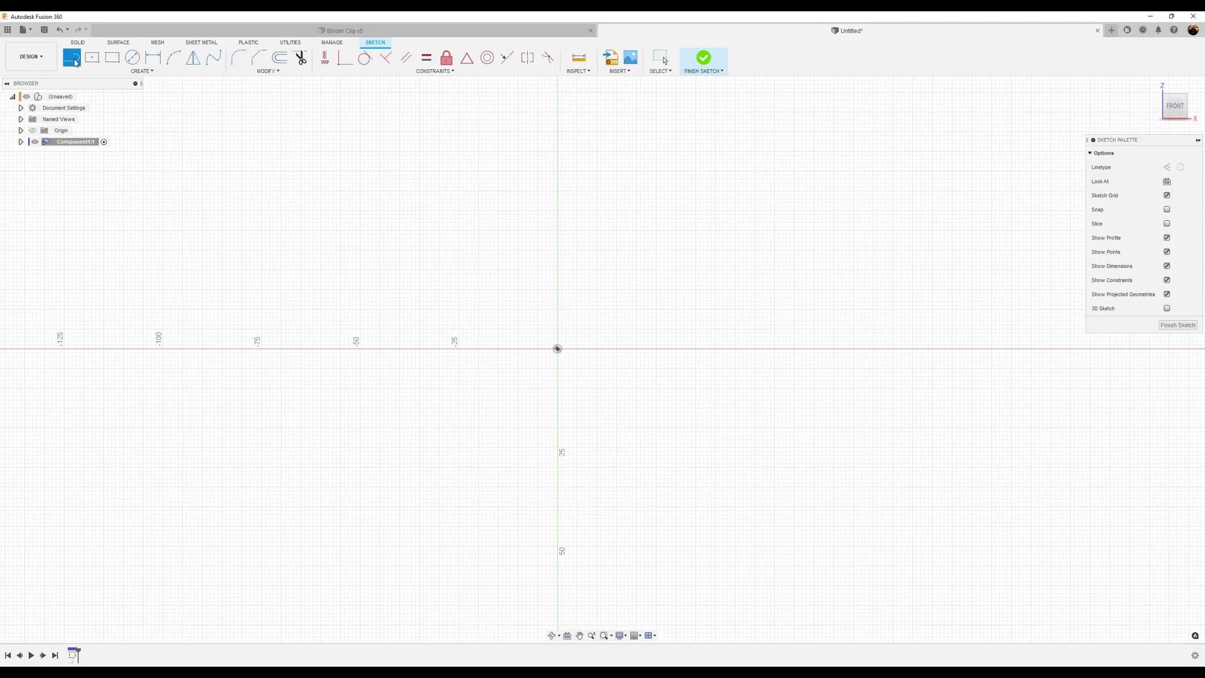
{"action": "left_click", "coordinate": [558, 349]}
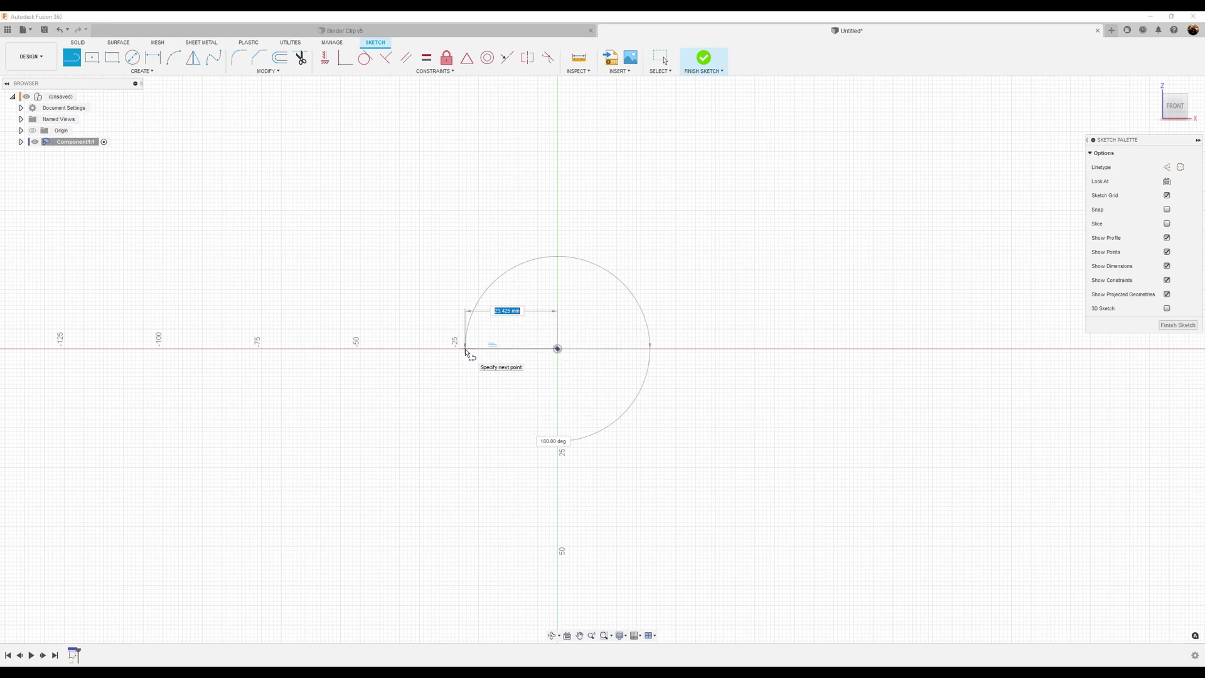
{"action": "type", "text": "5.85"}
{"action": "key", "text": "Return"}
{"action": "key", "text": "Escape"}
{"action": "scroll", "coordinate": [608, 425], "scroll_direction": "up", "scroll_amount": 5}
{"action": "left_click_drag", "start_coordinate": [535, 343], "coordinate": [541, 485]}
{"action": "scroll", "coordinate": [593, 444], "scroll_direction": "up", "scroll_amount": 2}
{"action": "scroll", "coordinate": [592, 443], "scroll_direction": "up", "scroll_amount": 2}
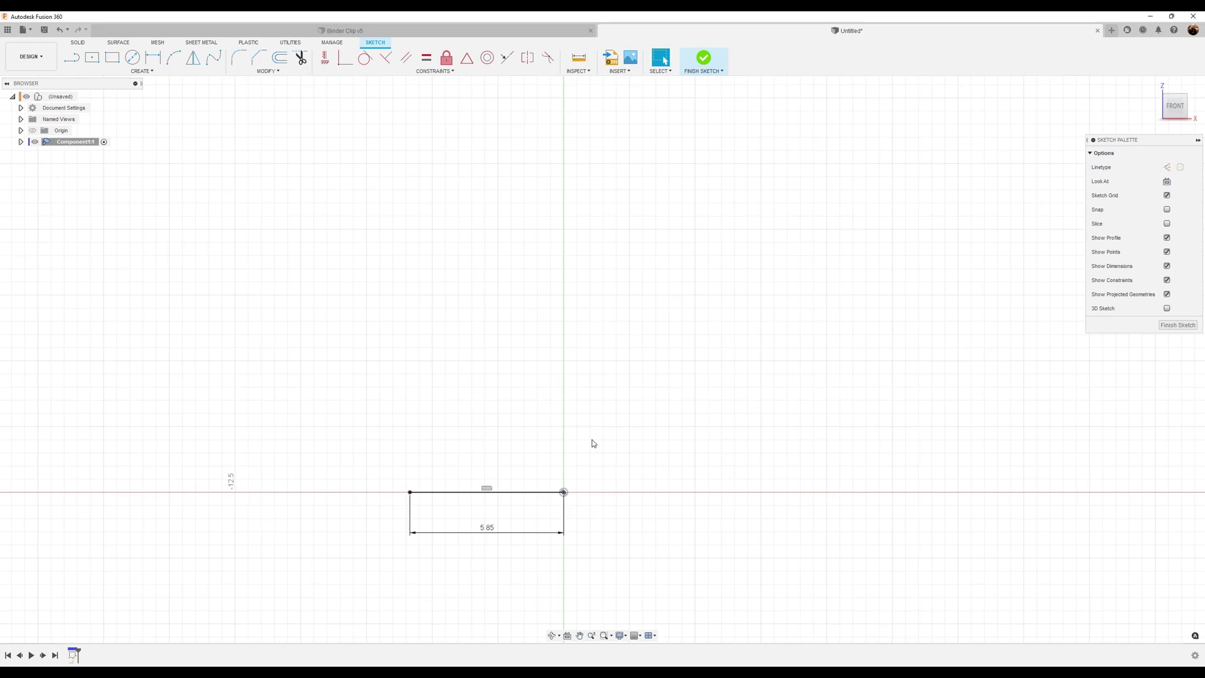
{"action": "middle_click_drag", "start_coordinate": [603, 399], "coordinate": [608, 419]}
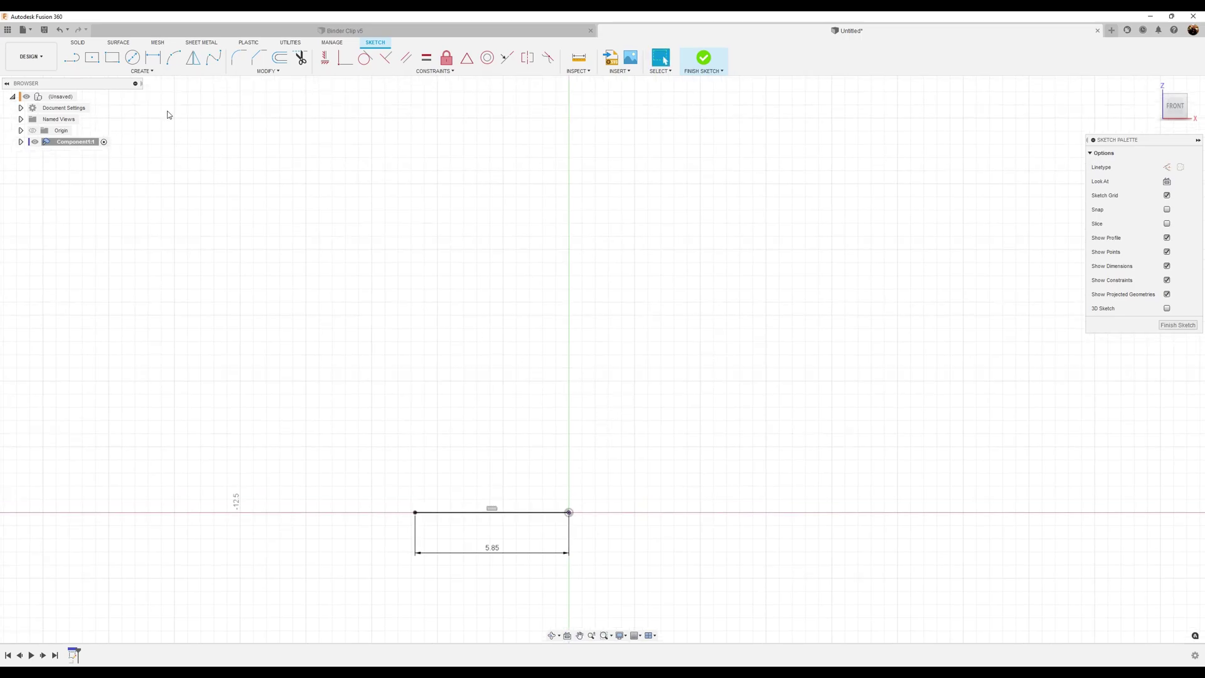
Draw a construction circle with a 2.5 mm diameter above the horizontal line
{"action": "left_click", "coordinate": [132, 57]}
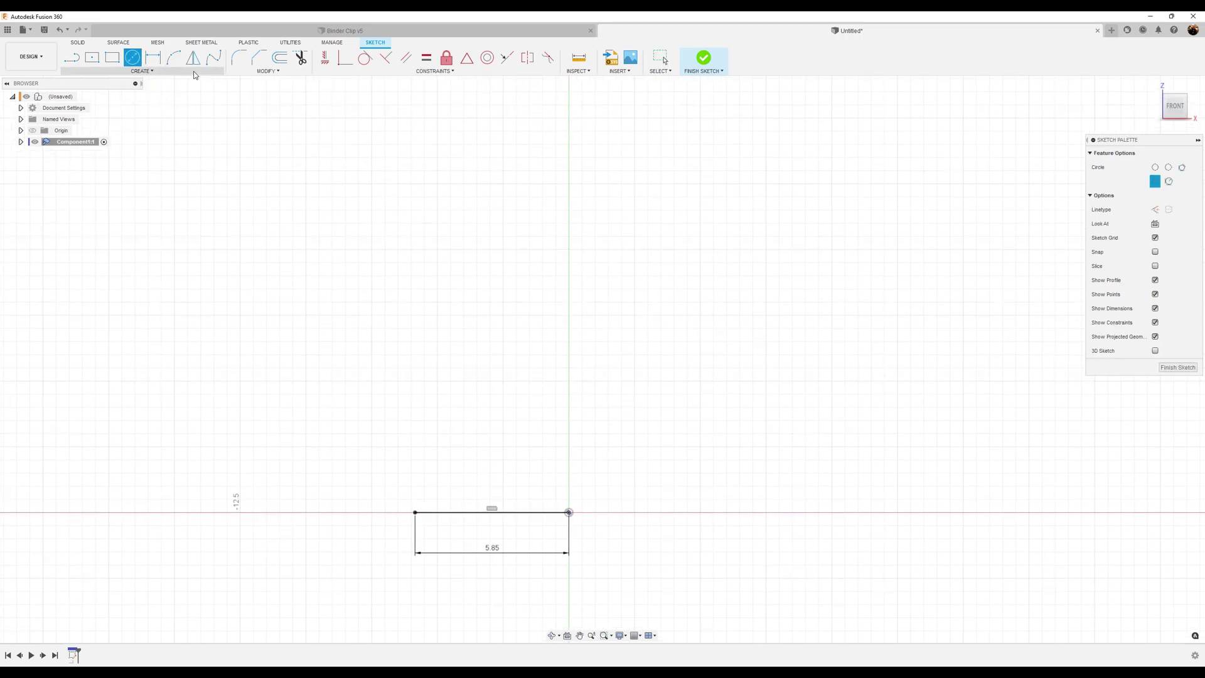
{"action": "left_click", "coordinate": [1155, 210]}
{"action": "left_click", "coordinate": [508, 253]}
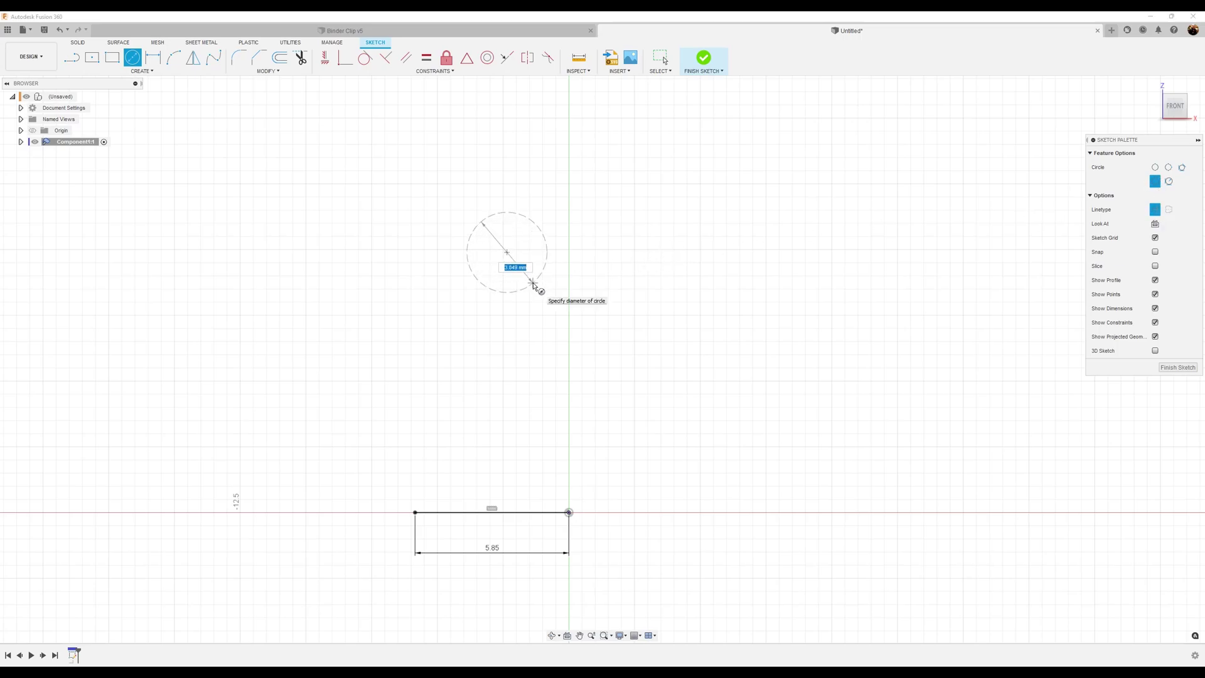
{"action": "type", "text": "2.5"}
{"action": "key", "text": "Return"}
{"action": "key", "text": "Escape"}
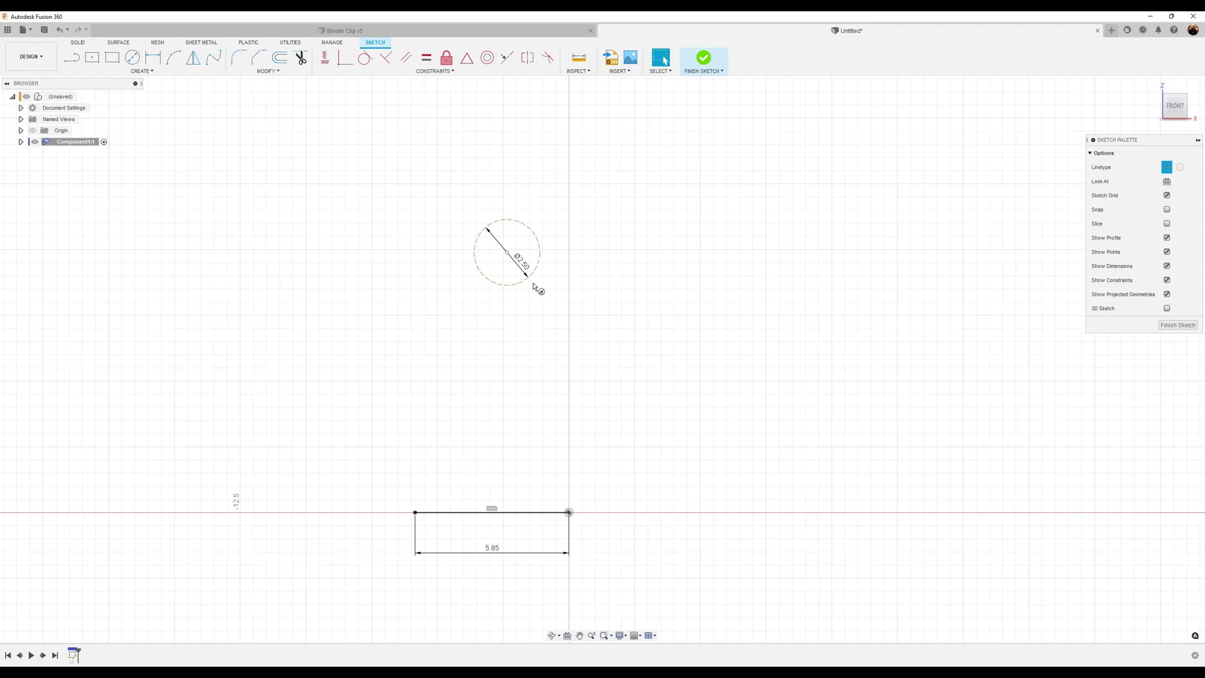
Dimension the vertical distance between the construction circle's centre and the origin as 9.75 mm
{"action": "left_click", "coordinate": [152, 57]}
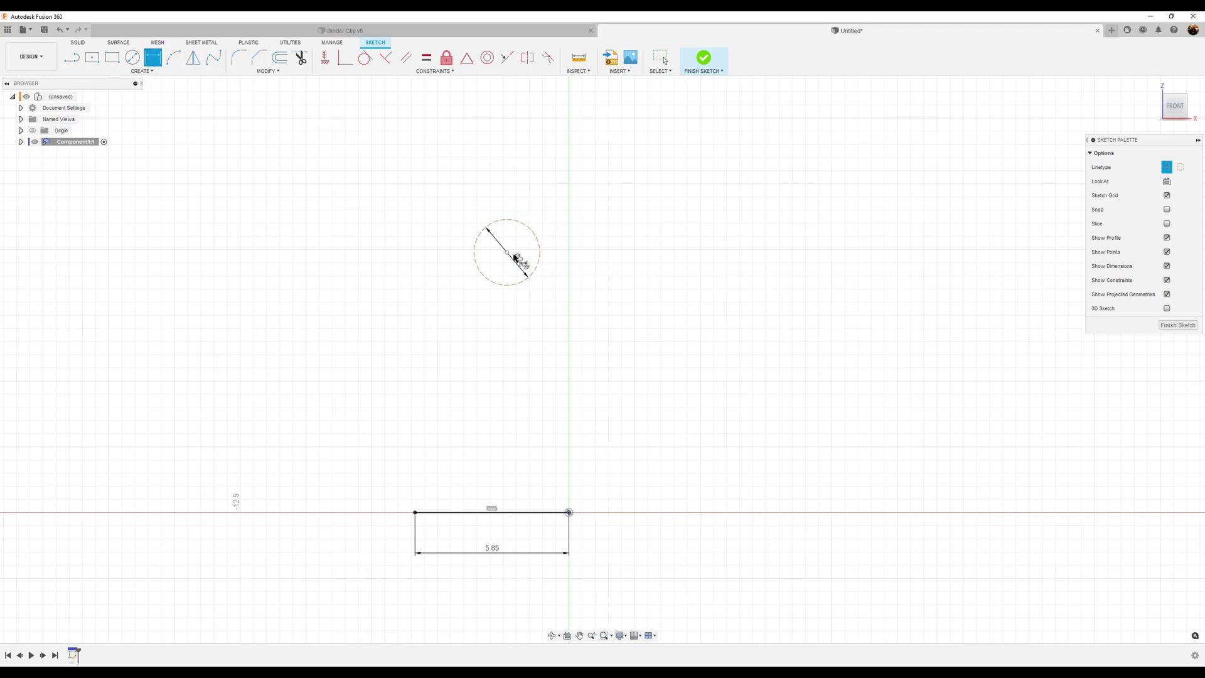
{"action": "left_click", "coordinate": [570, 513]}
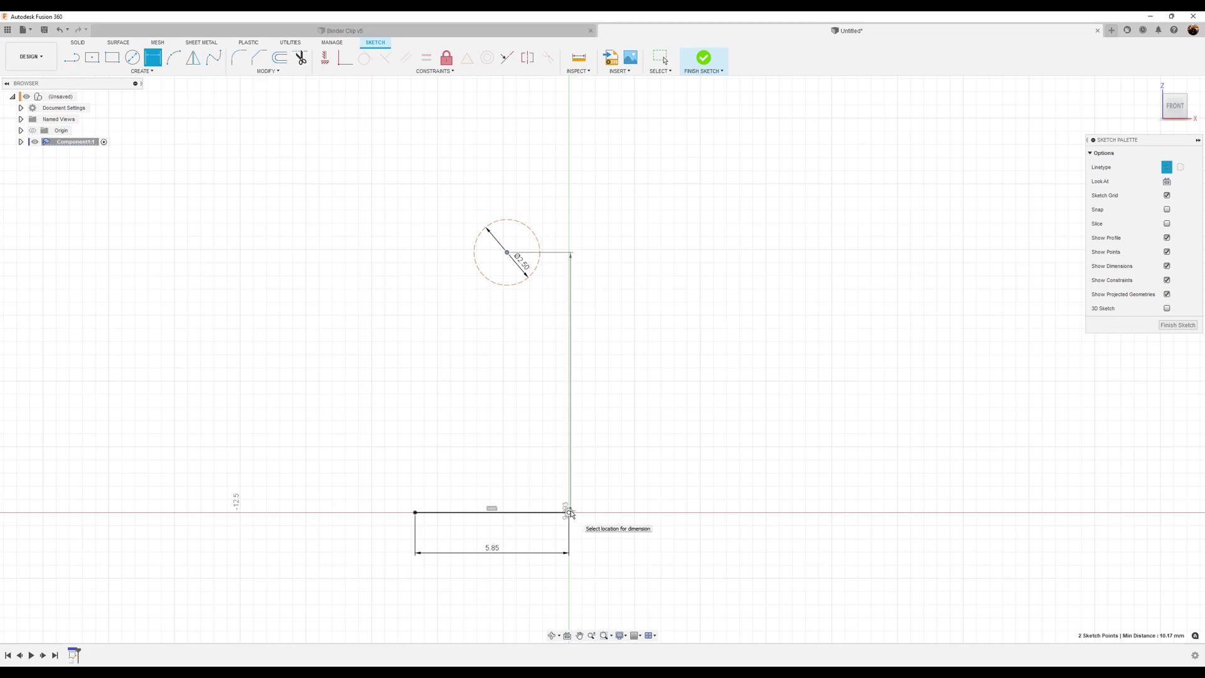
{"action": "left_click", "coordinate": [590, 357]}
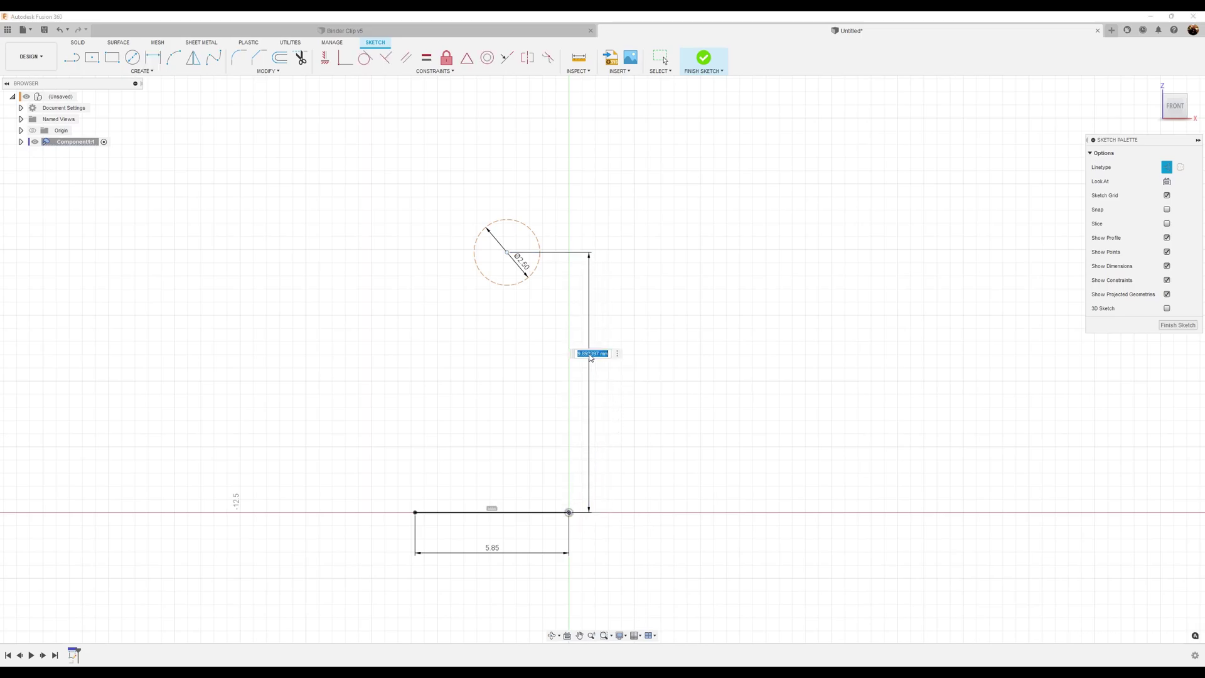
{"action": "key", "text": "BackSpace"}
{"action": "type", "text": "9.75"}
{"action": "key", "text": "Return"}
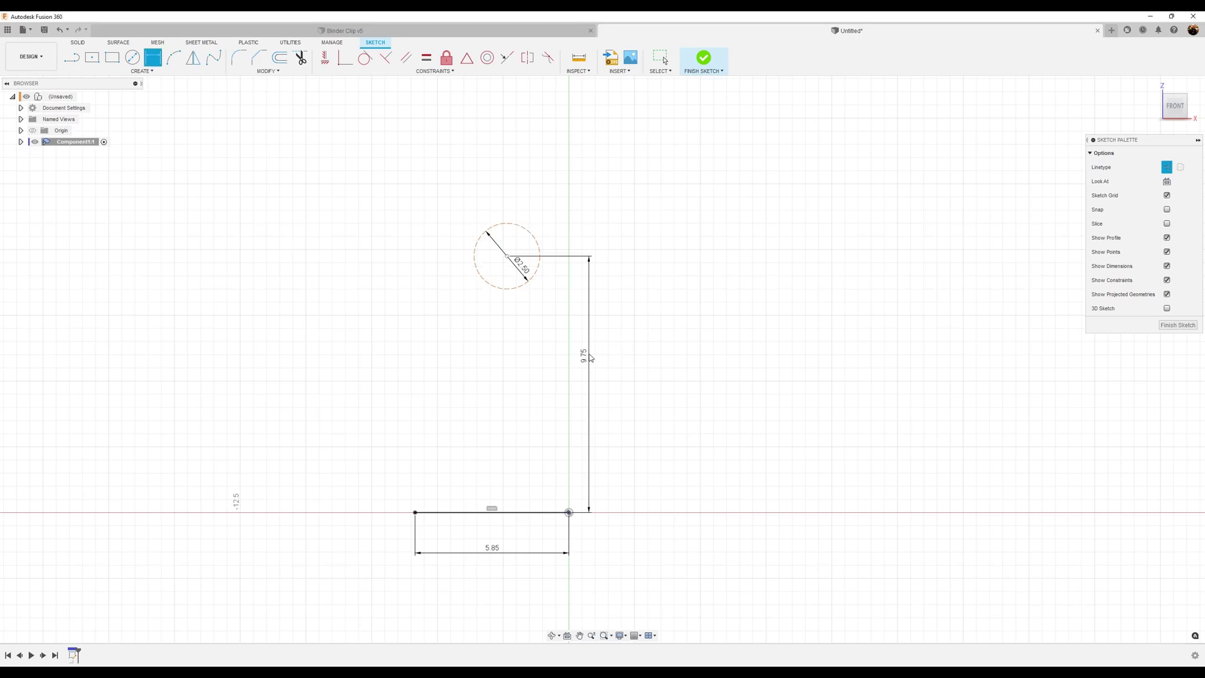
Dimension the horizontal distance between the construction circle's centre and the origin as 1.51 mm
{"action": "left_click", "coordinate": [507, 256]}
{"action": "left_click", "coordinate": [569, 512]}
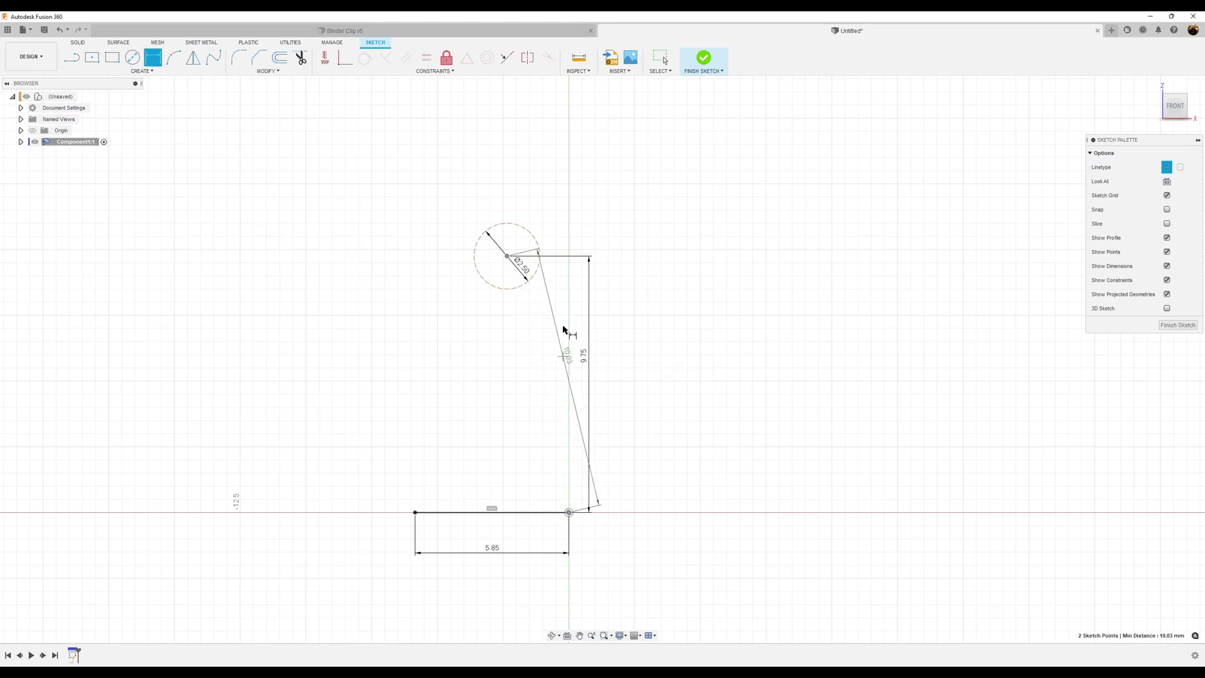
{"action": "left_click", "coordinate": [557, 212]}
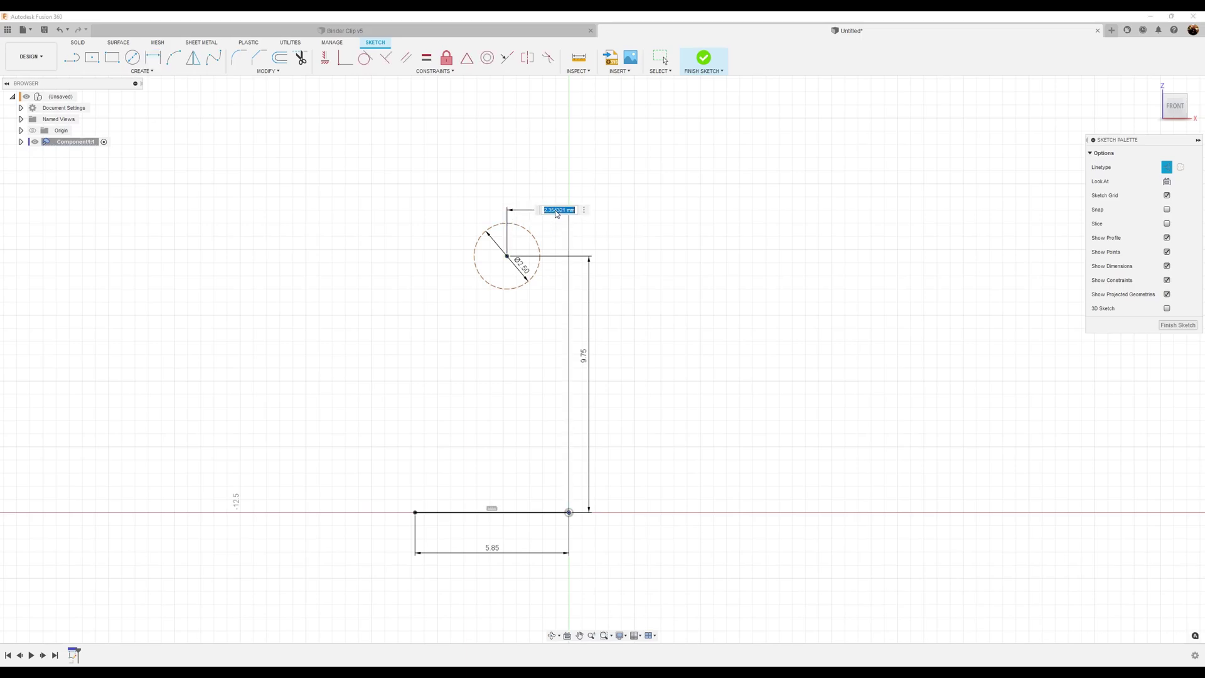
{"action": "type", "text": "1.5"}
{"action": "key", "text": "Return"}
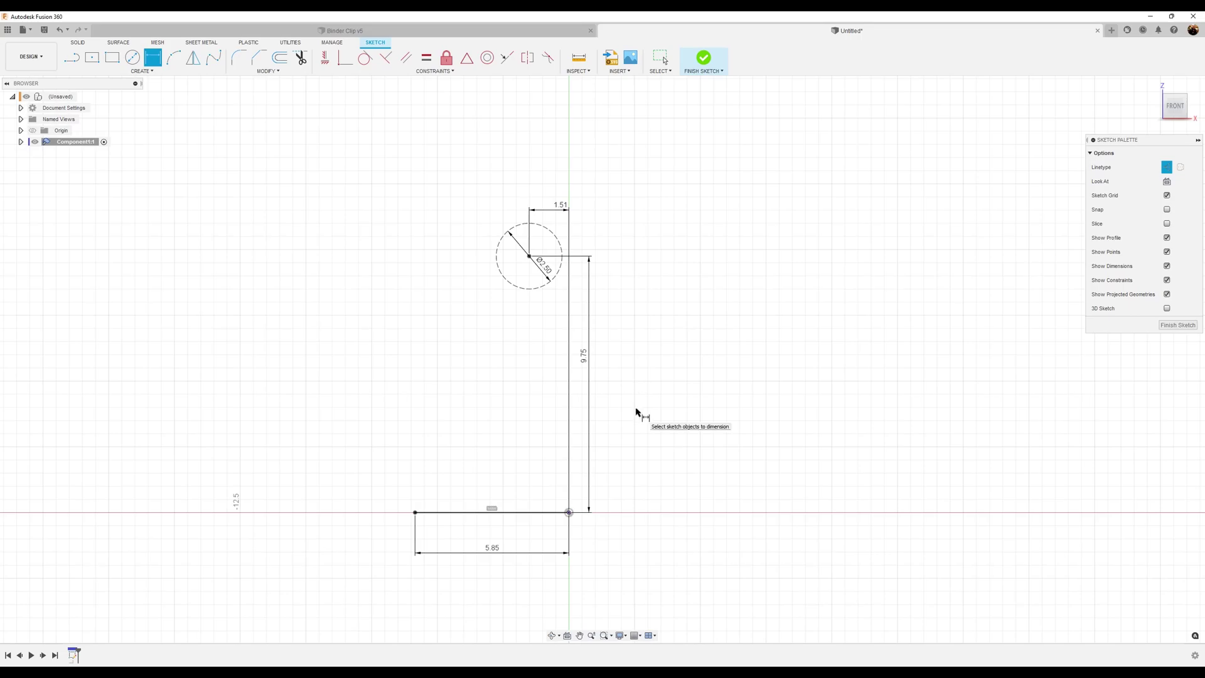
Draw a solid line from the construction circle to the horizontal line's outer end and make it tangent to the circle
{"action": "middle_click_drag", "start_coordinate": [560, 354], "coordinate": [551, 341]}
{"action": "left_click", "coordinate": [71, 58]}
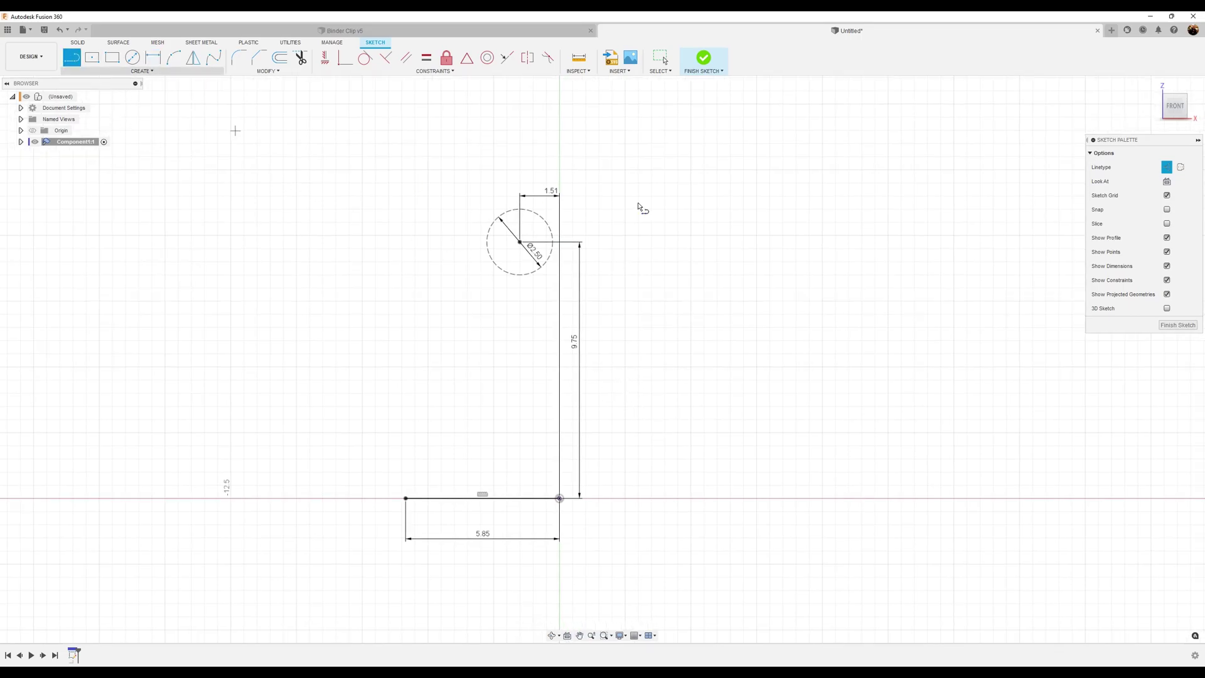
{"action": "left_click", "coordinate": [1167, 167]}
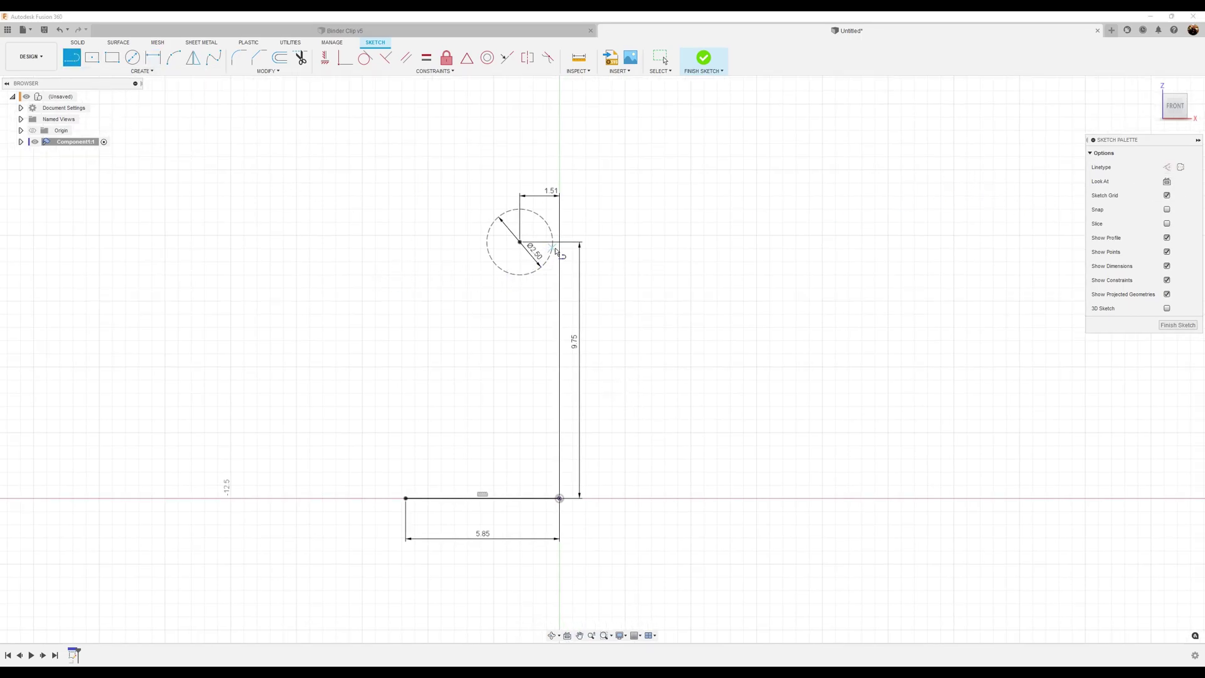
{"action": "left_click", "coordinate": [540, 266]}
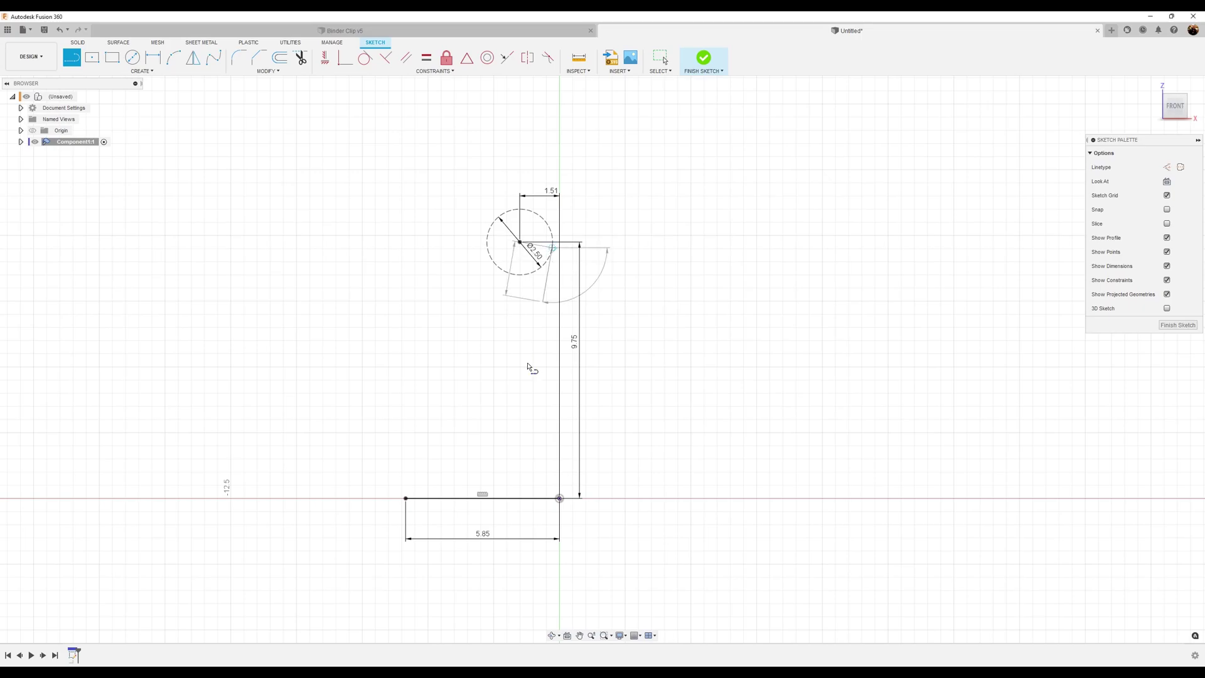
{"action": "left_click", "coordinate": [406, 498]}
{"action": "left_click", "coordinate": [366, 58]}
{"action": "left_click", "coordinate": [538, 272]}
{"action": "left_click", "coordinate": [550, 229]}
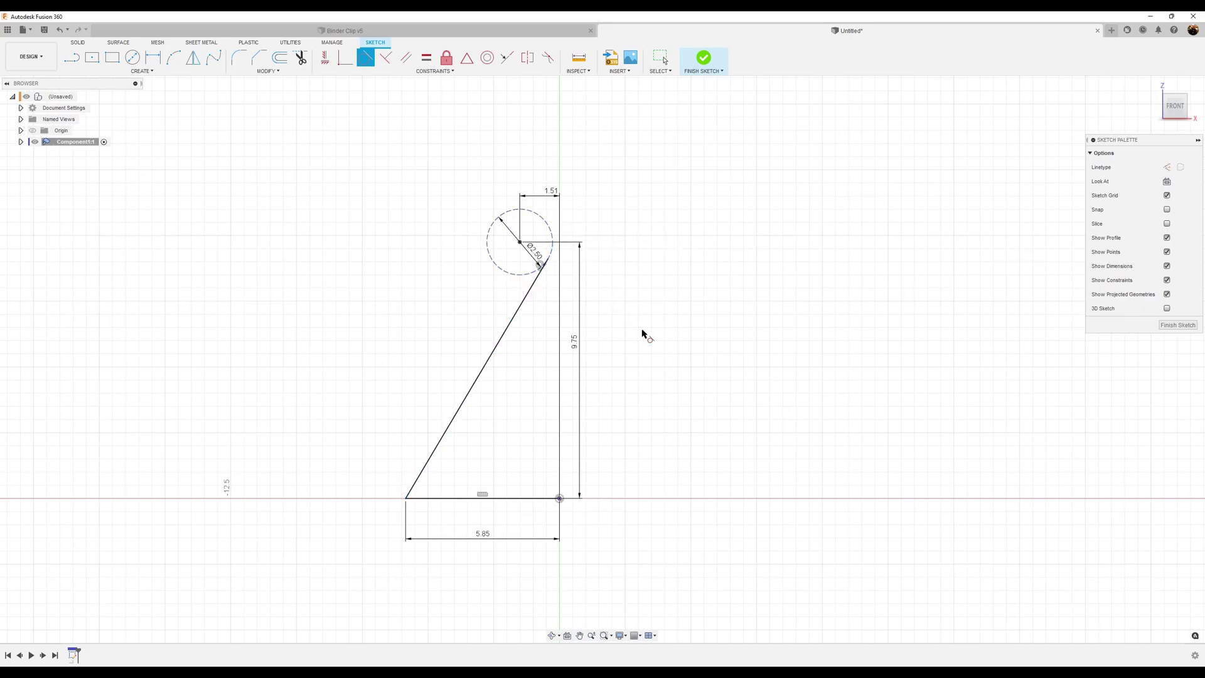
Draw a nearly full three-point arc around the construction circle, starting at the upper end of the slanted line
{"action": "scroll", "coordinate": [641, 327], "scroll_direction": "up", "scroll_amount": 2}
{"action": "scroll", "coordinate": [622, 295], "scroll_direction": "up", "scroll_amount": 3}
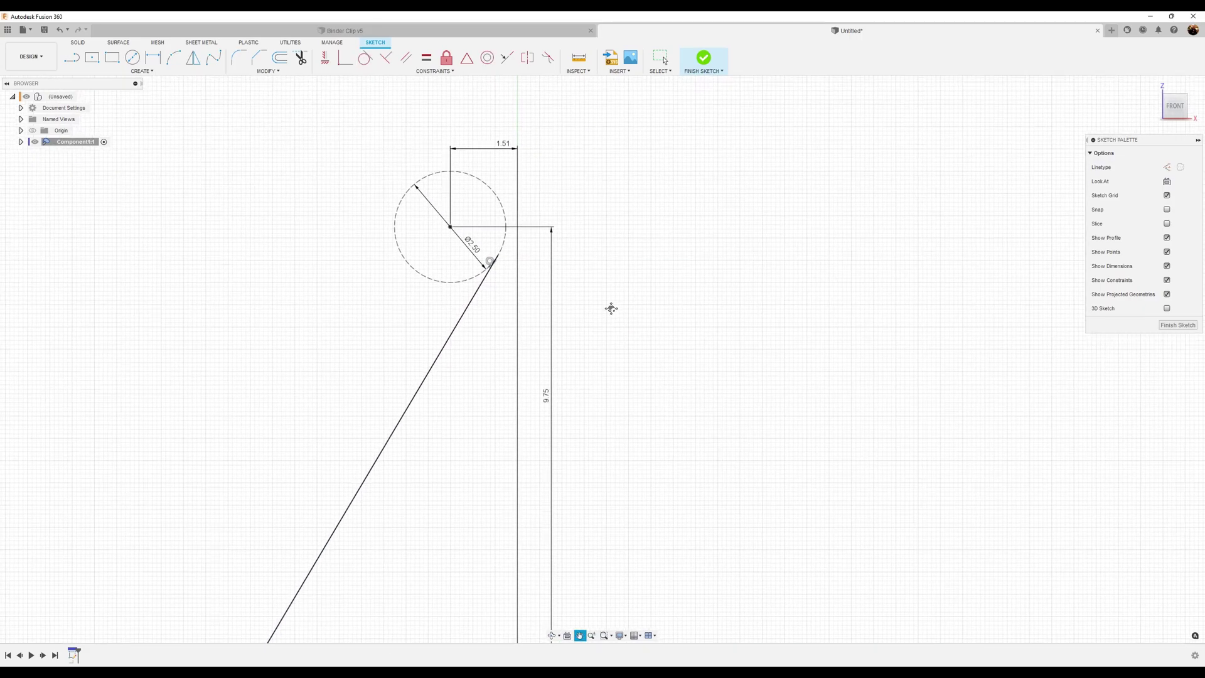
{"action": "left_click", "coordinate": [74, 59]}
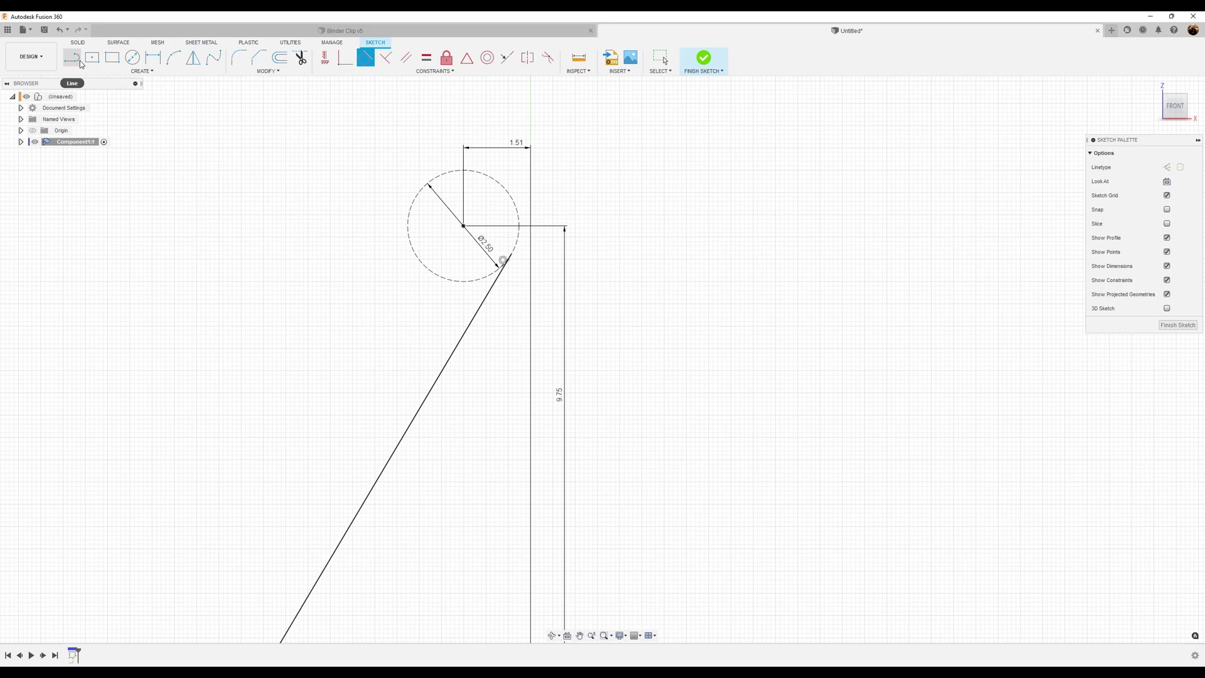
{"action": "left_click", "coordinate": [173, 57]}
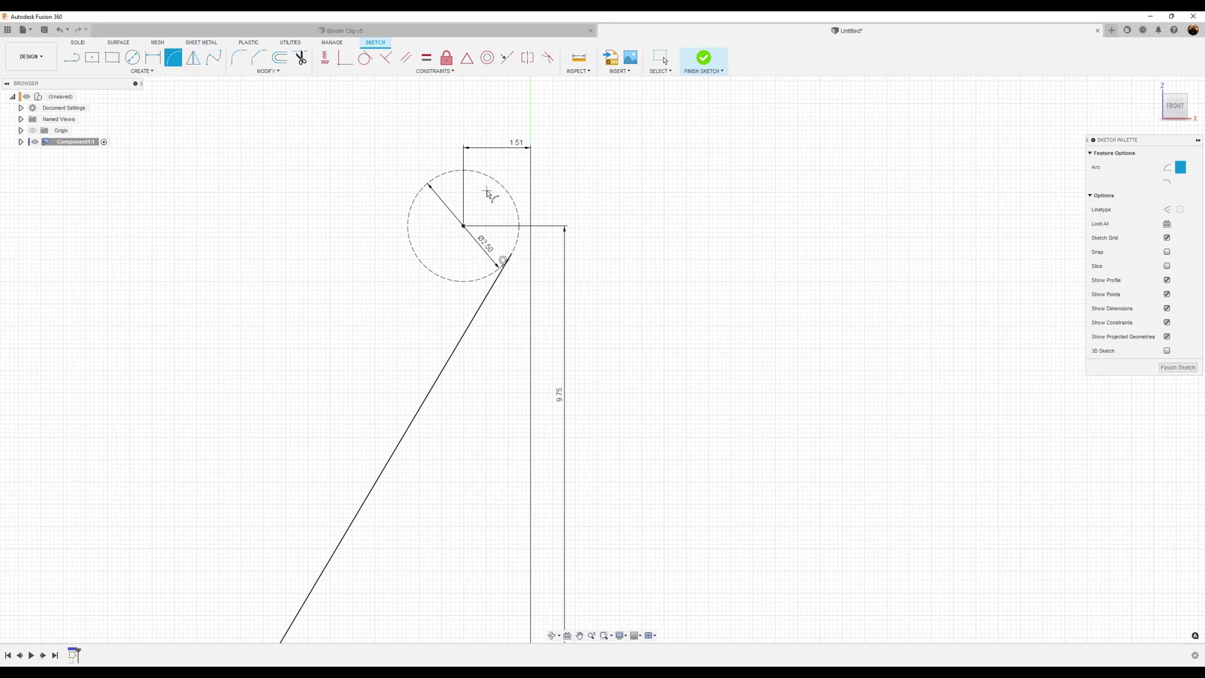
{"action": "left_click", "coordinate": [511, 257]}
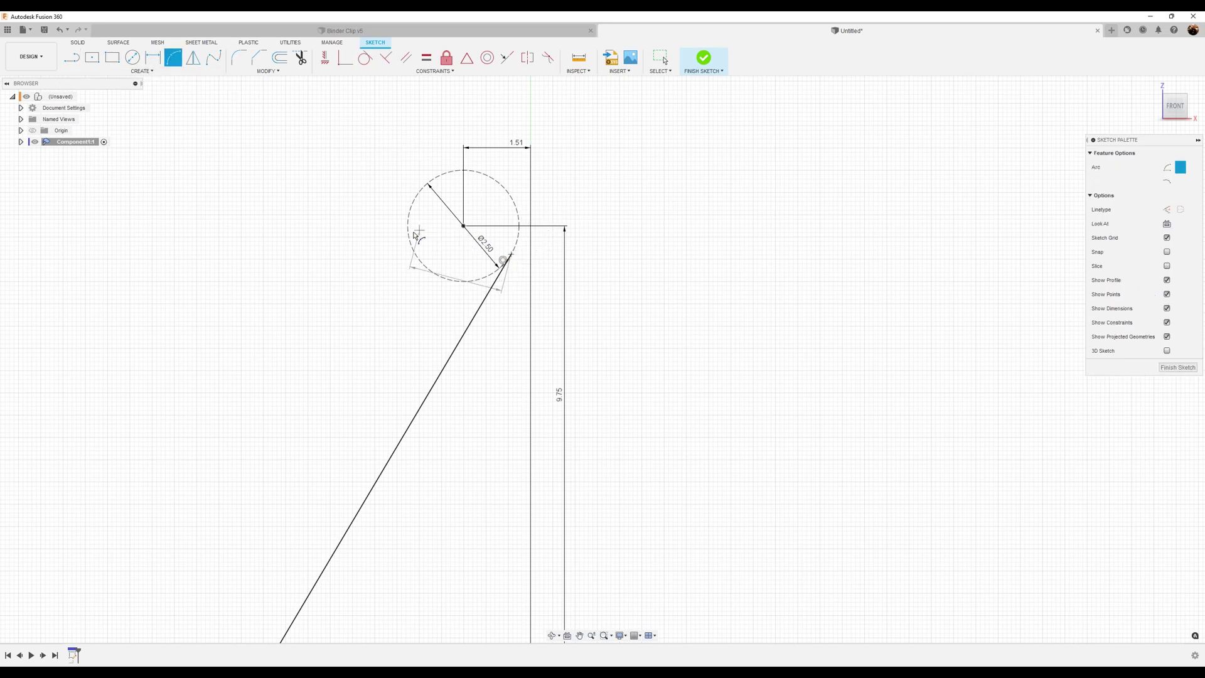
{"action": "left_click", "coordinate": [467, 277]}
{"action": "left_click", "coordinate": [411, 172]}
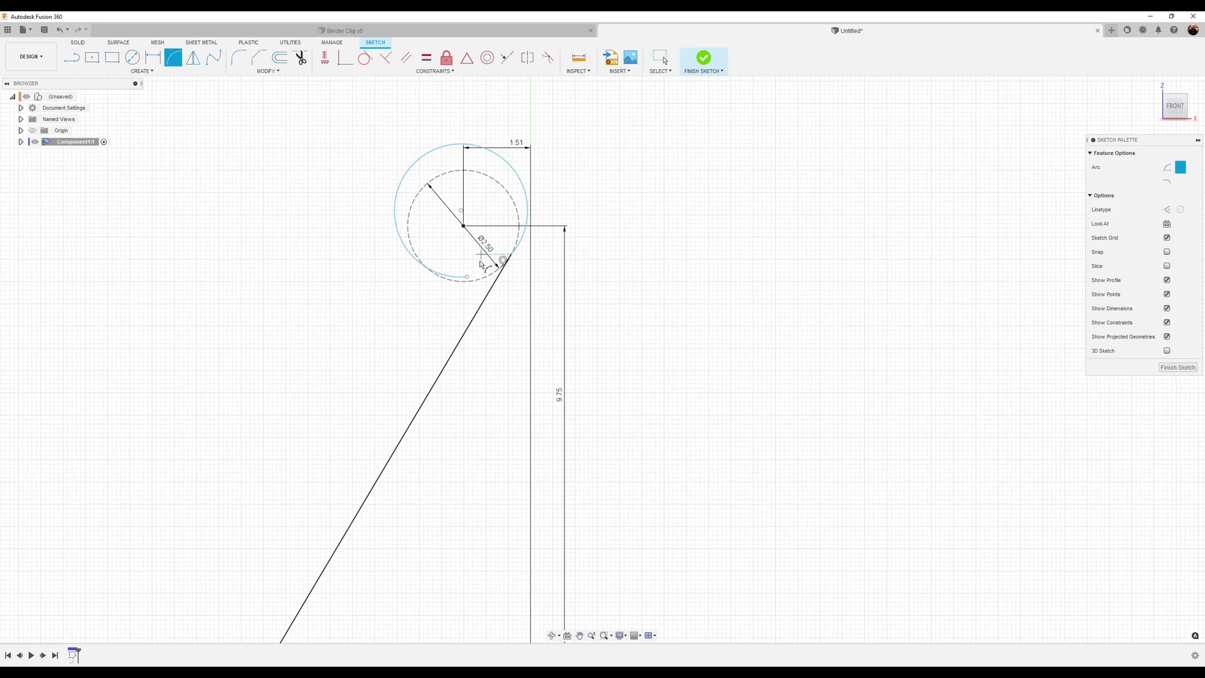
{"action": "key", "text": "Escape"}
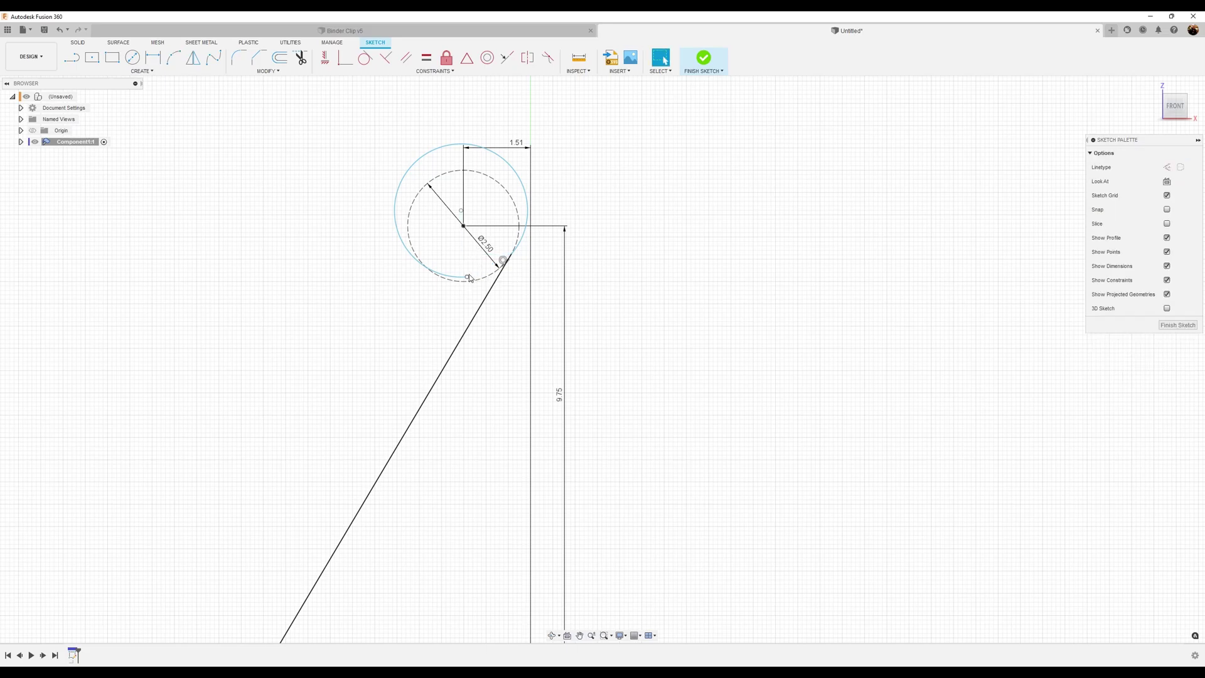
Attach the arc's free endpoint to the construction circle and make the arc concentric with that circle
{"action": "left_click_drag", "start_coordinate": [470, 280], "coordinate": [472, 283]}
{"action": "scroll", "coordinate": [548, 231], "scroll_direction": "up", "scroll_amount": 4}
{"action": "middle_click_drag", "start_coordinate": [555, 216], "coordinate": [662, 305]}
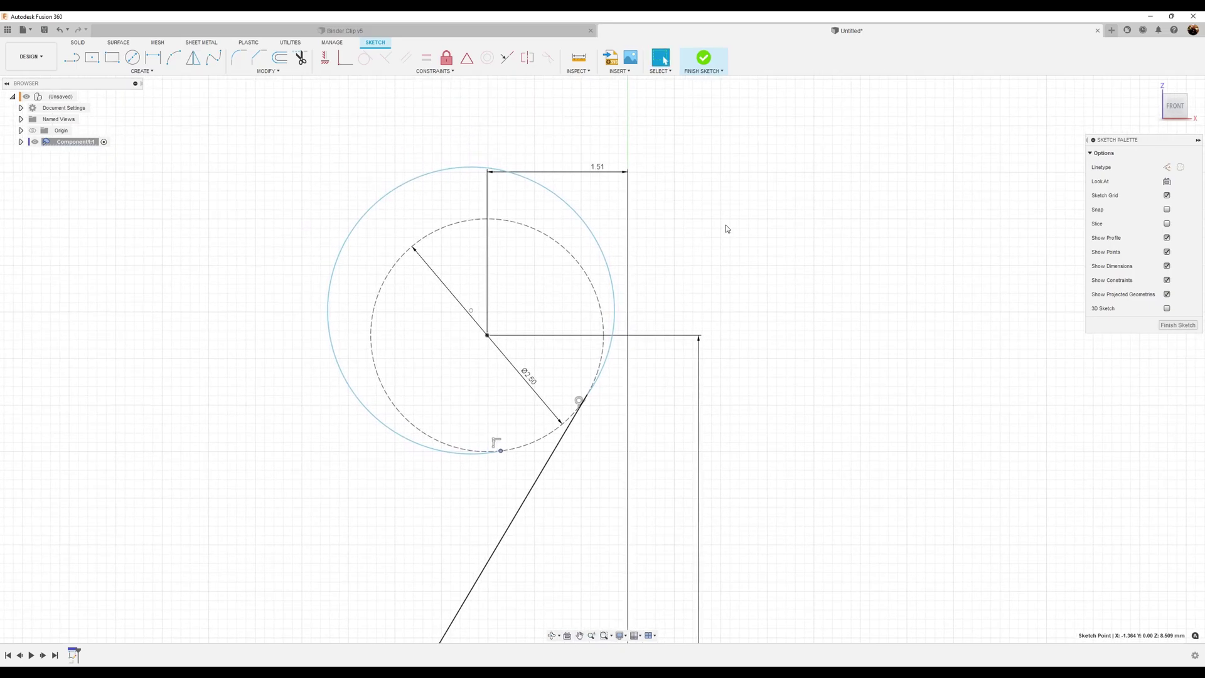
{"action": "left_click", "coordinate": [488, 58]}
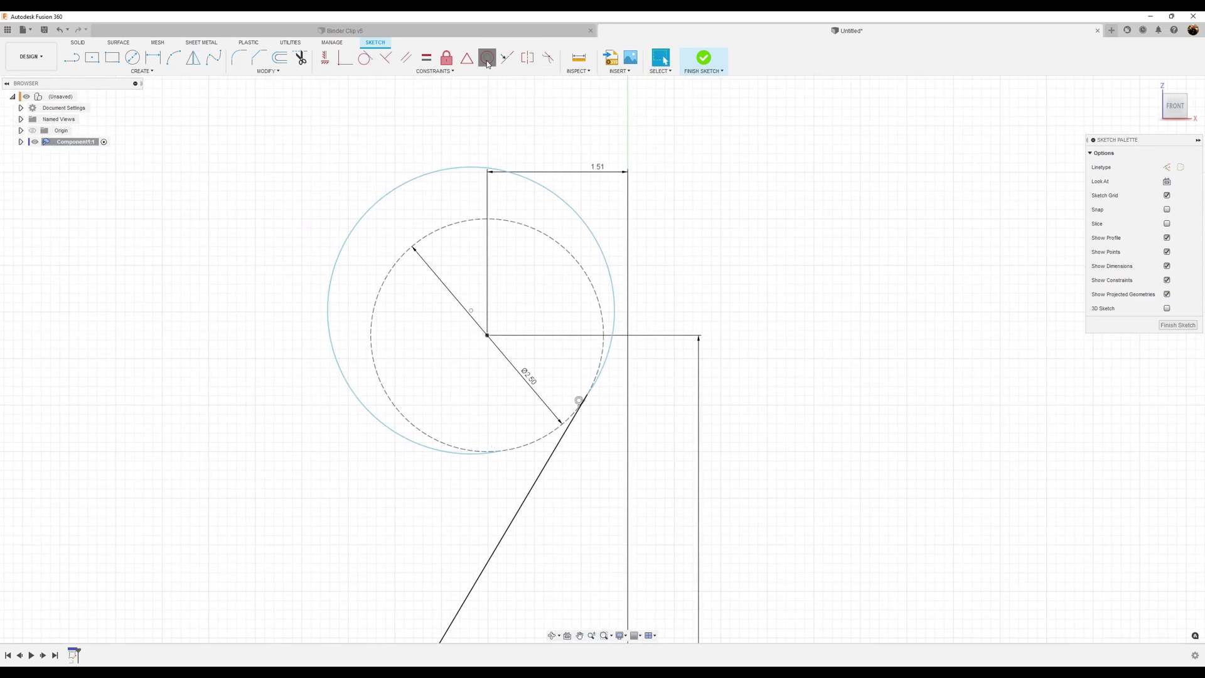
{"action": "left_click", "coordinate": [459, 169]}
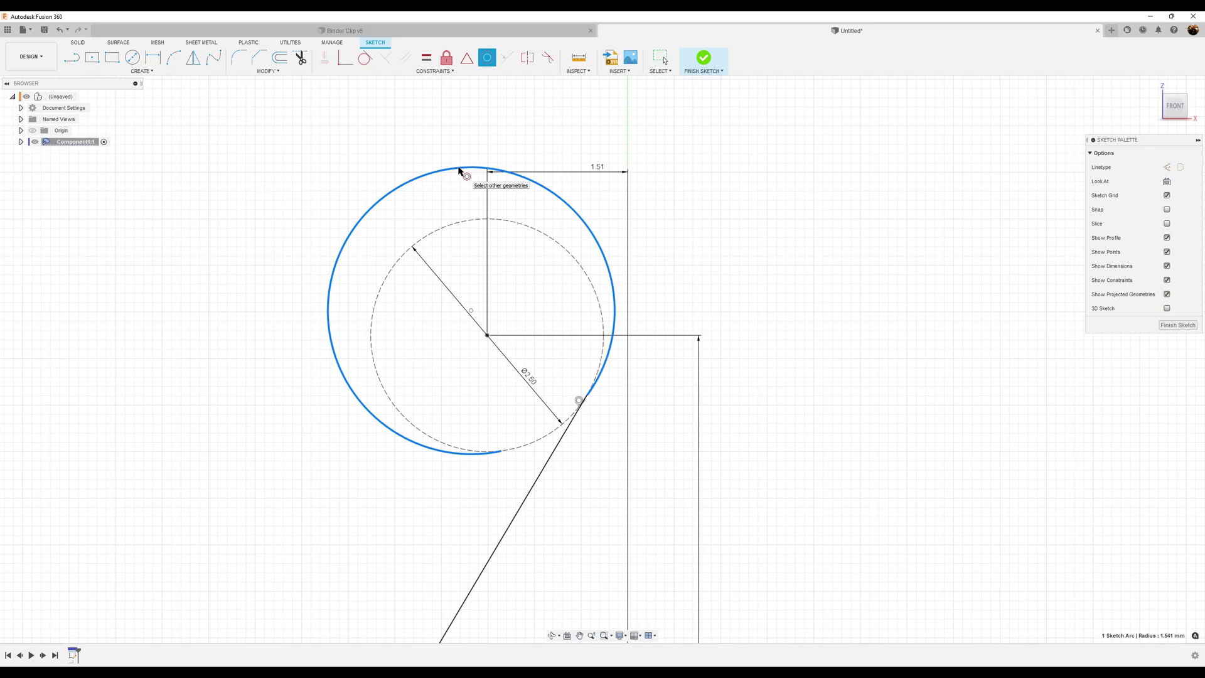
{"action": "left_click", "coordinate": [459, 226]}
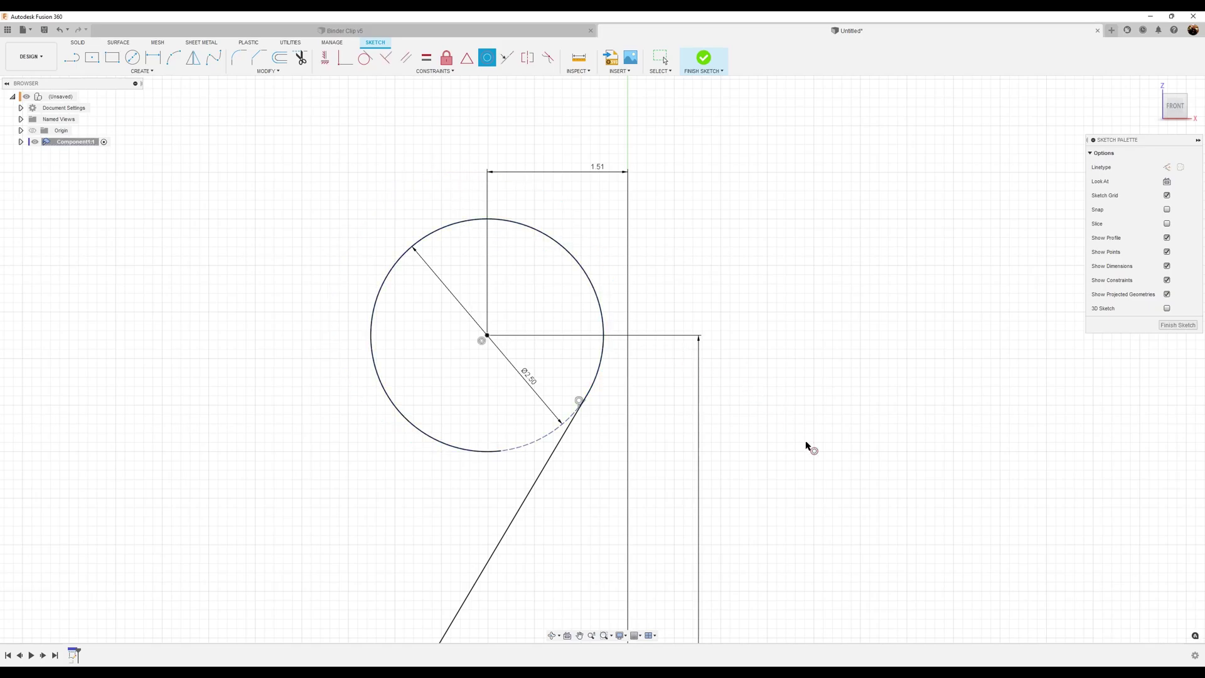
Extend the arc by moving its free endpoint along the construction circle closer to the slanted line
{"action": "scroll", "coordinate": [816, 455], "scroll_direction": "down", "scroll_amount": 3}
{"action": "scroll", "coordinate": [785, 415], "scroll_direction": "up", "scroll_amount": 2}
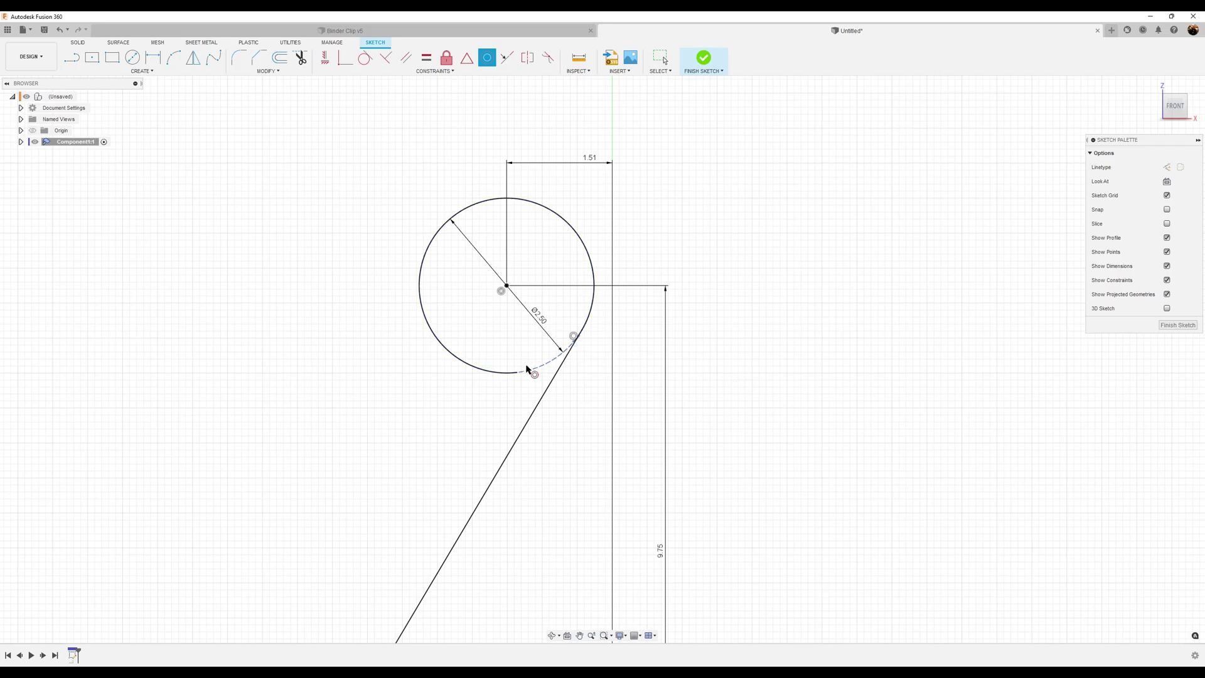
{"action": "key", "text": "Escape"}
{"action": "left_click", "coordinate": [518, 371]}
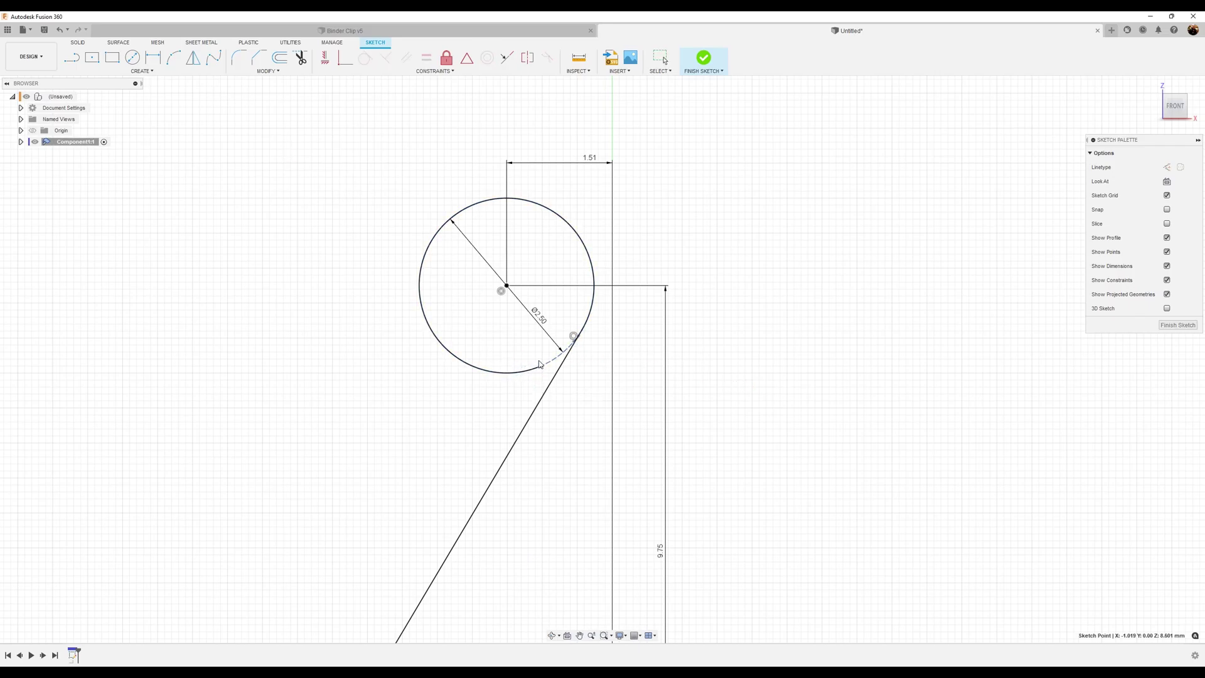
{"action": "left_click_drag", "start_coordinate": [540, 364], "coordinate": [550, 362]}
Dimension the horizontal distance between the circle's centre and the arc's free endpoint as 0.5 mm
{"action": "left_click", "coordinate": [152, 57]}
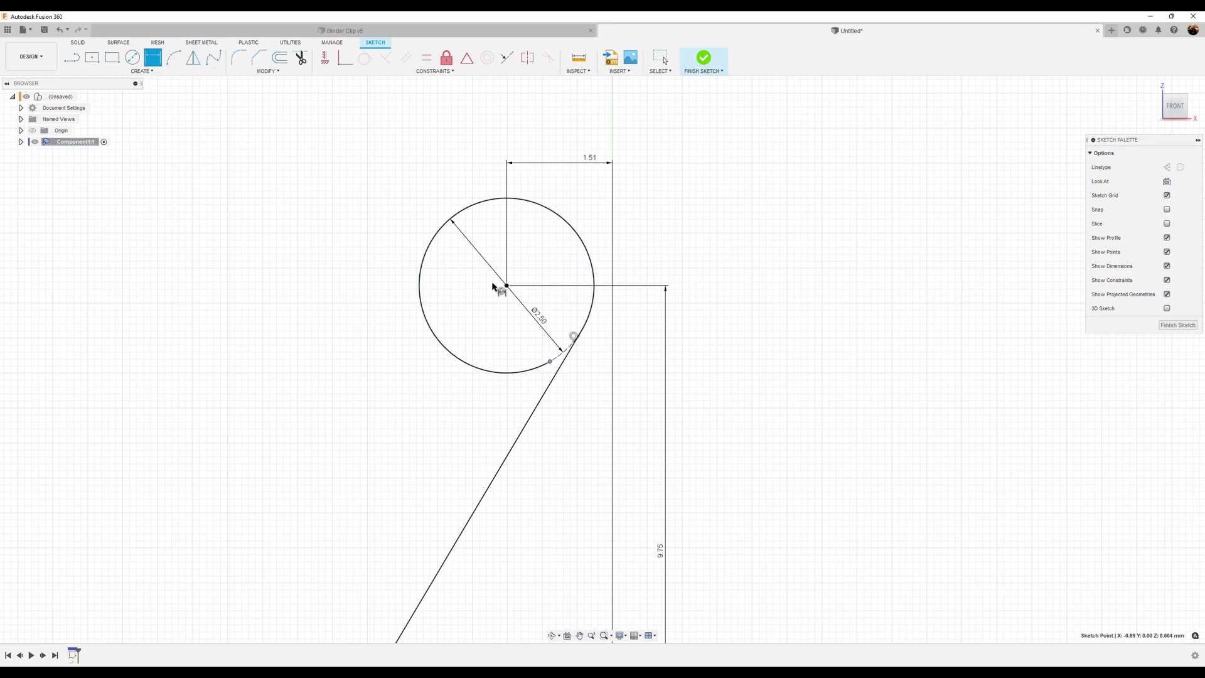
{"action": "left_click", "coordinate": [507, 286]}
{"action": "key", "text": "Escape"}
{"action": "left_click", "coordinate": [550, 363]}
{"action": "left_click", "coordinate": [530, 269]}
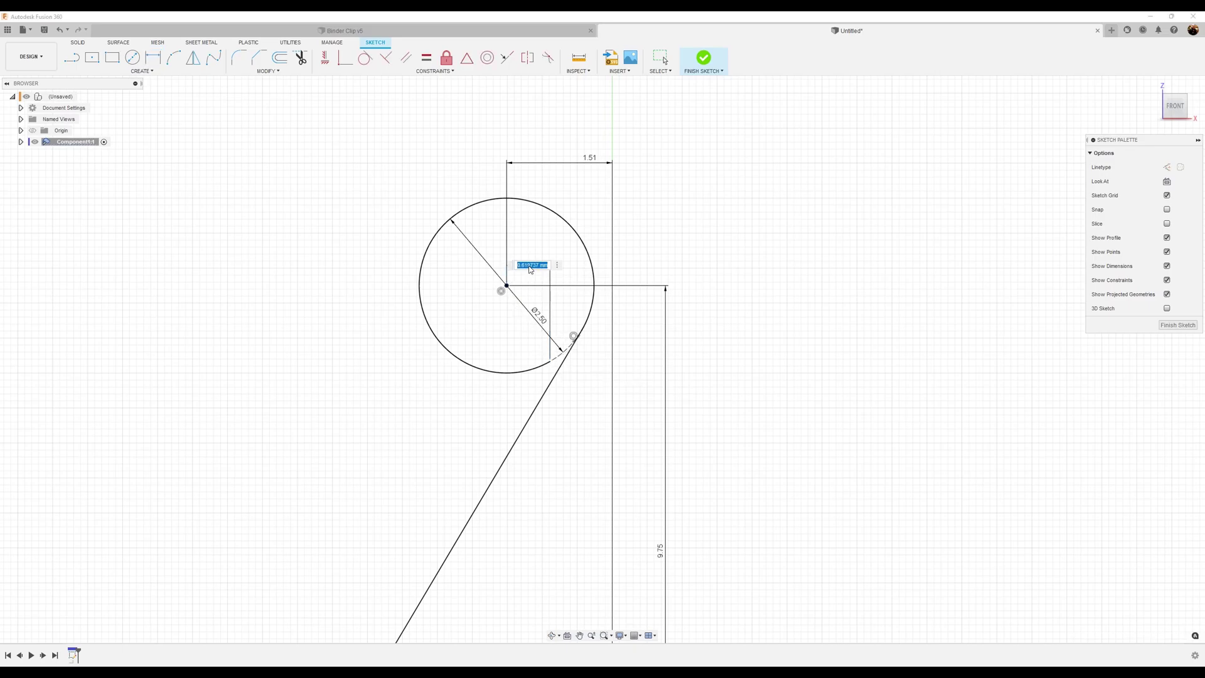
{"action": "type", "text": "0.5"}
{"action": "key", "text": "Return"}
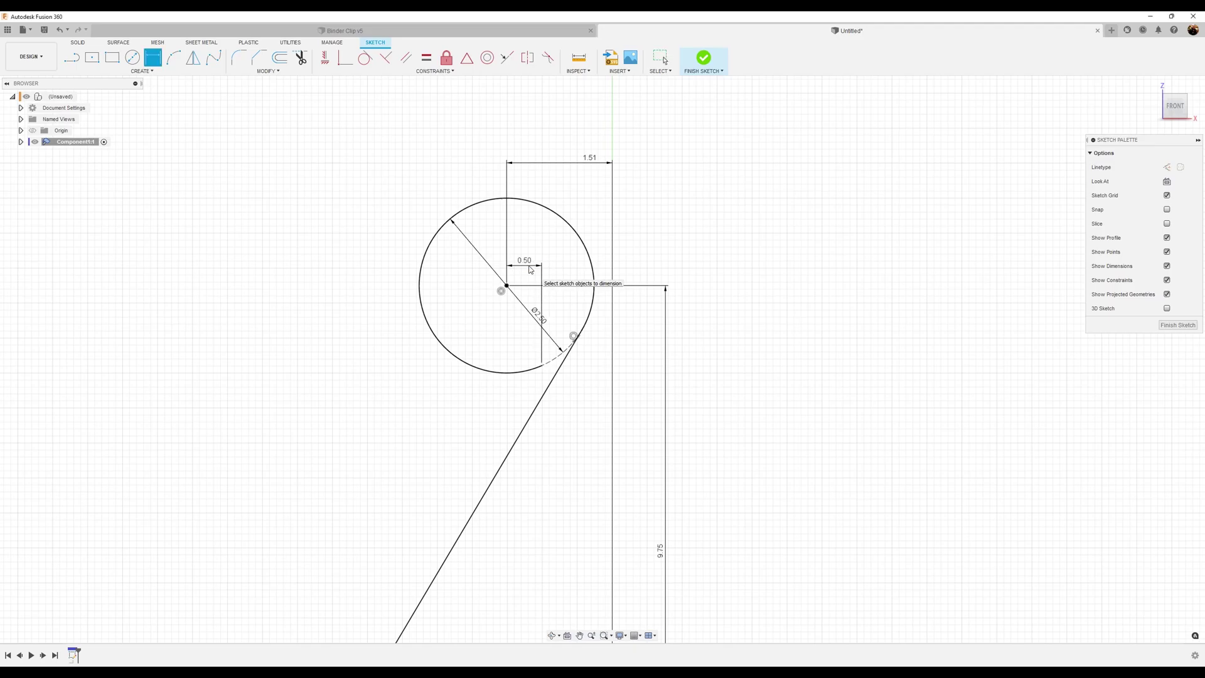
Place the 5.85 mm dimension closer to the horizontal line and finish the sketch
{"action": "scroll", "coordinate": [767, 377], "scroll_direction": "down", "scroll_amount": 6}
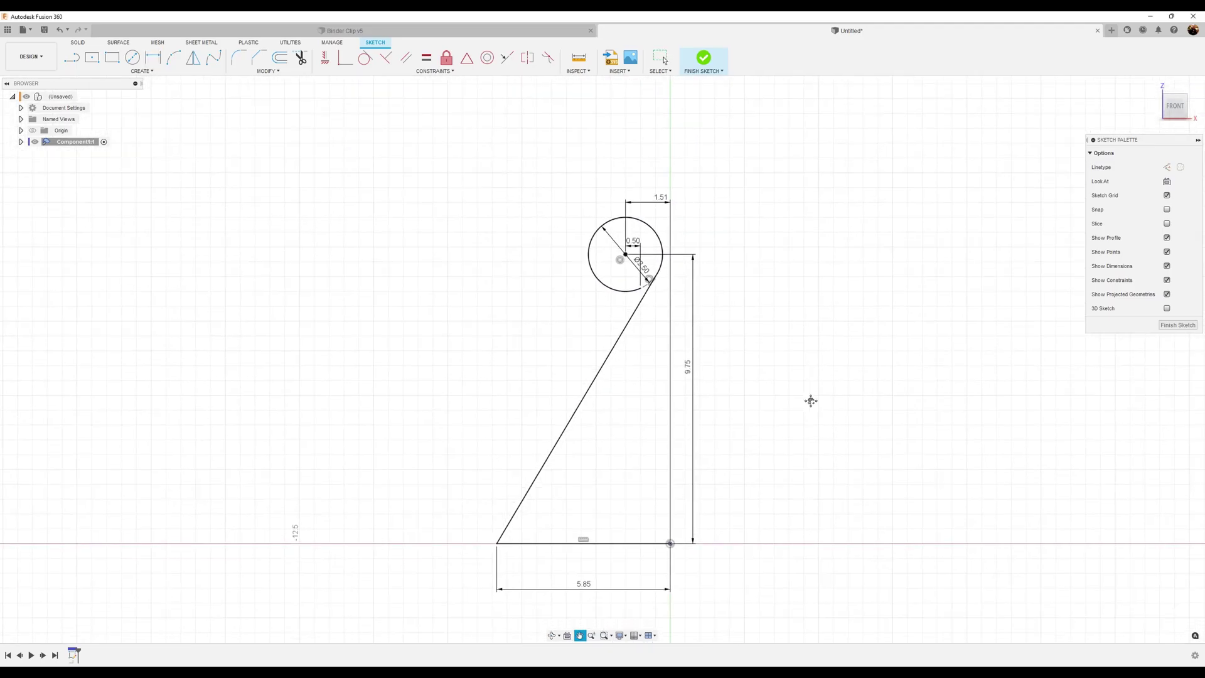
{"action": "middle_click_drag", "start_coordinate": [812, 405], "coordinate": [746, 396]}
{"action": "scroll", "coordinate": [719, 396], "scroll_direction": "up", "scroll_amount": 3}
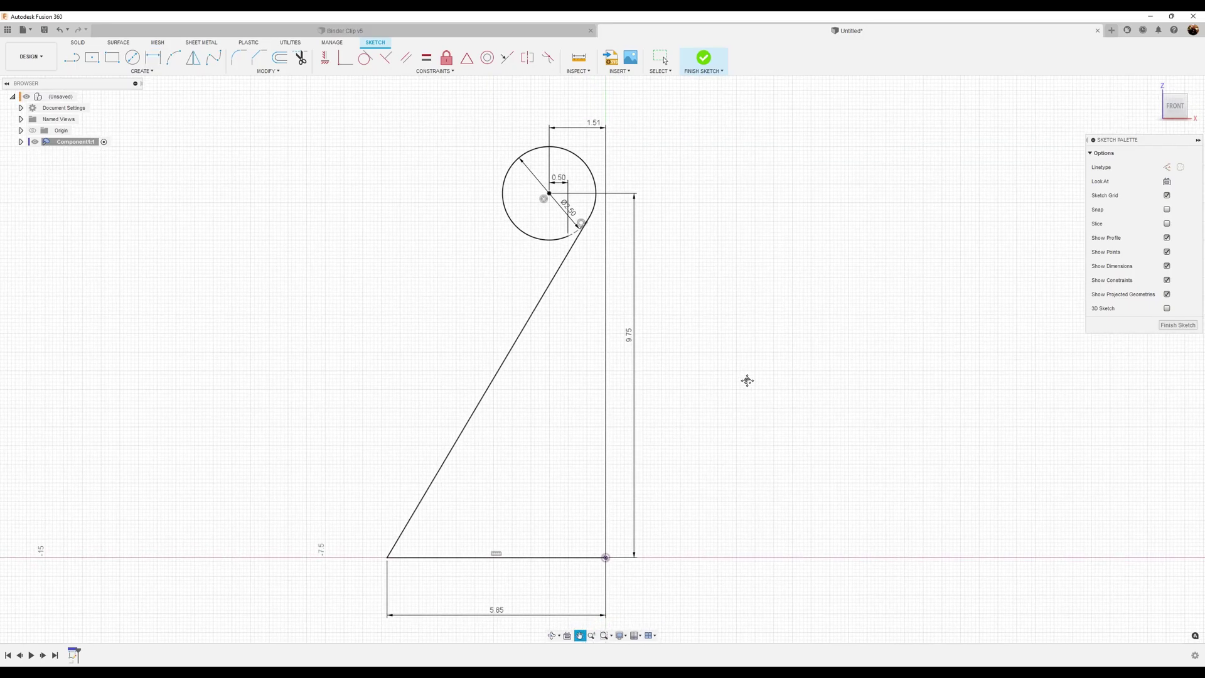
{"action": "left_click_drag", "start_coordinate": [490, 593], "coordinate": [489, 569]}
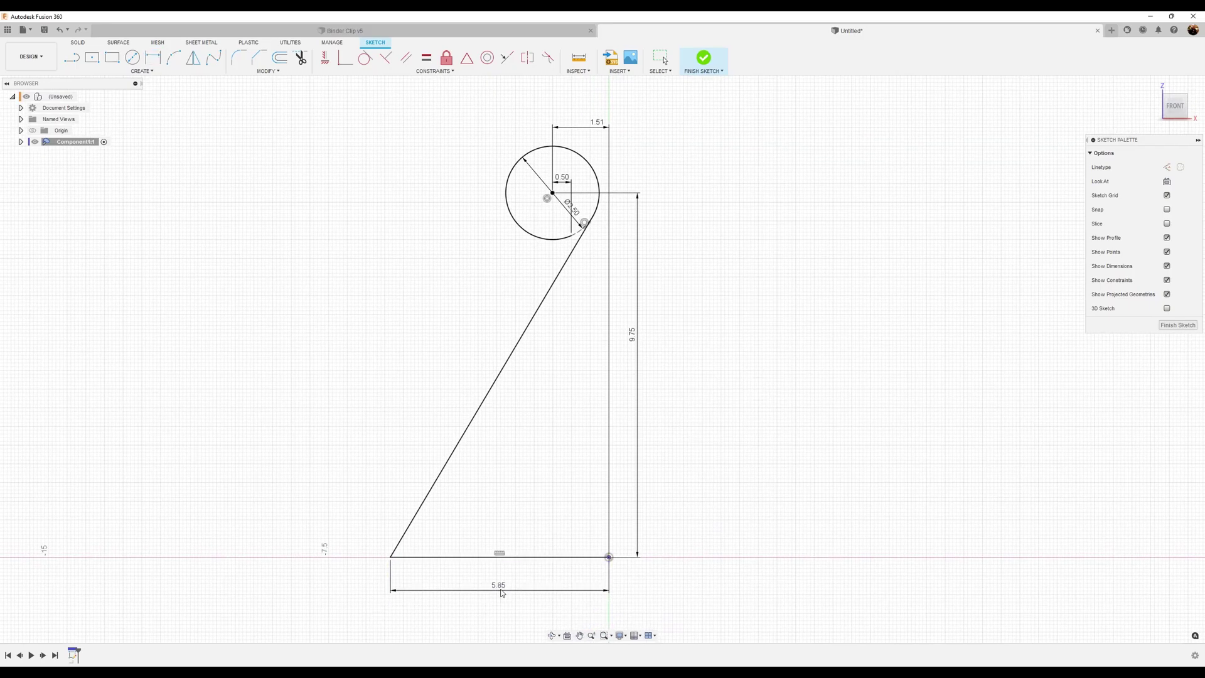
{"action": "left_click", "coordinate": [1177, 326]}
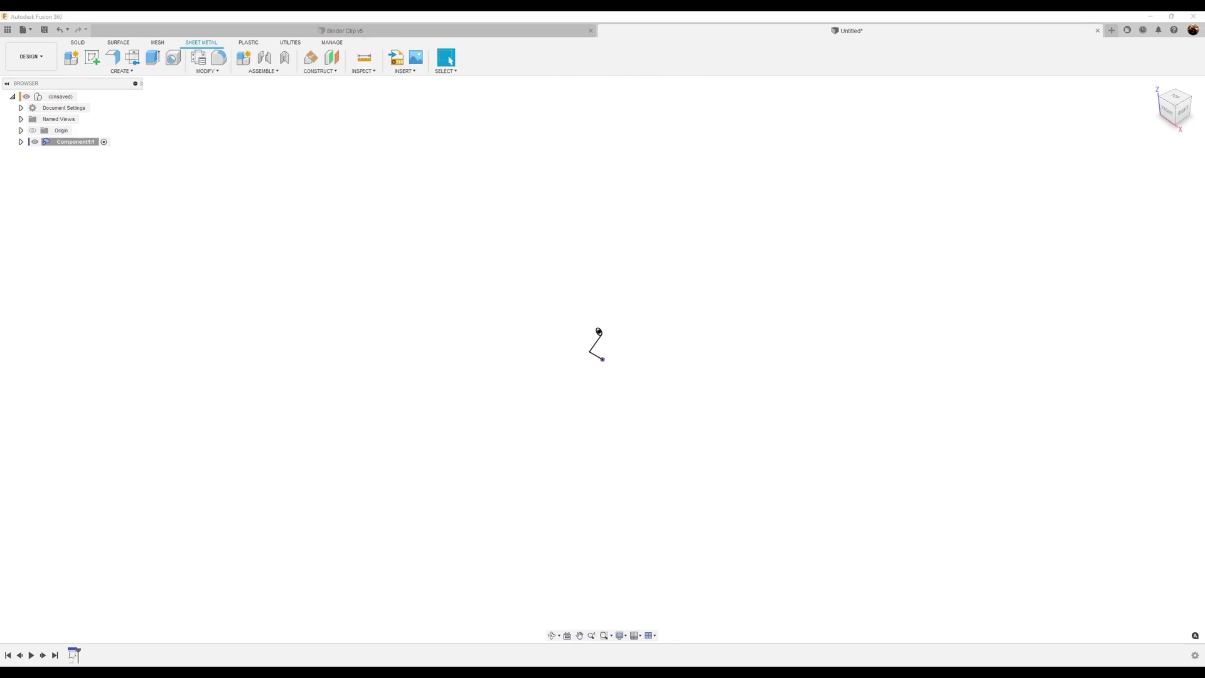
Set up a sheet metal flange from the sketch profile with a 10 mm distance, thickness on Side 2 and Symmetric direction
{"action": "left_click", "coordinate": [113, 57]}
{"action": "scroll", "coordinate": [679, 327], "scroll_direction": "up", "scroll_amount": 5}
{"action": "left_click", "coordinate": [474, 353]}
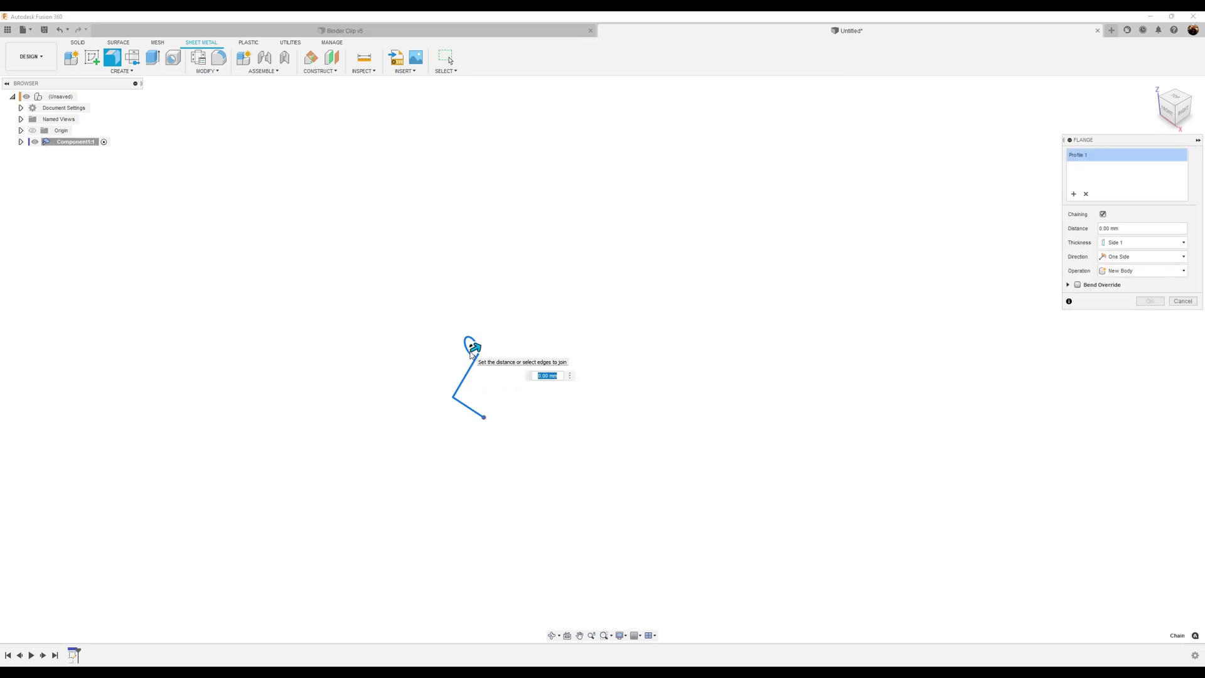
{"action": "key", "text": "Return"}
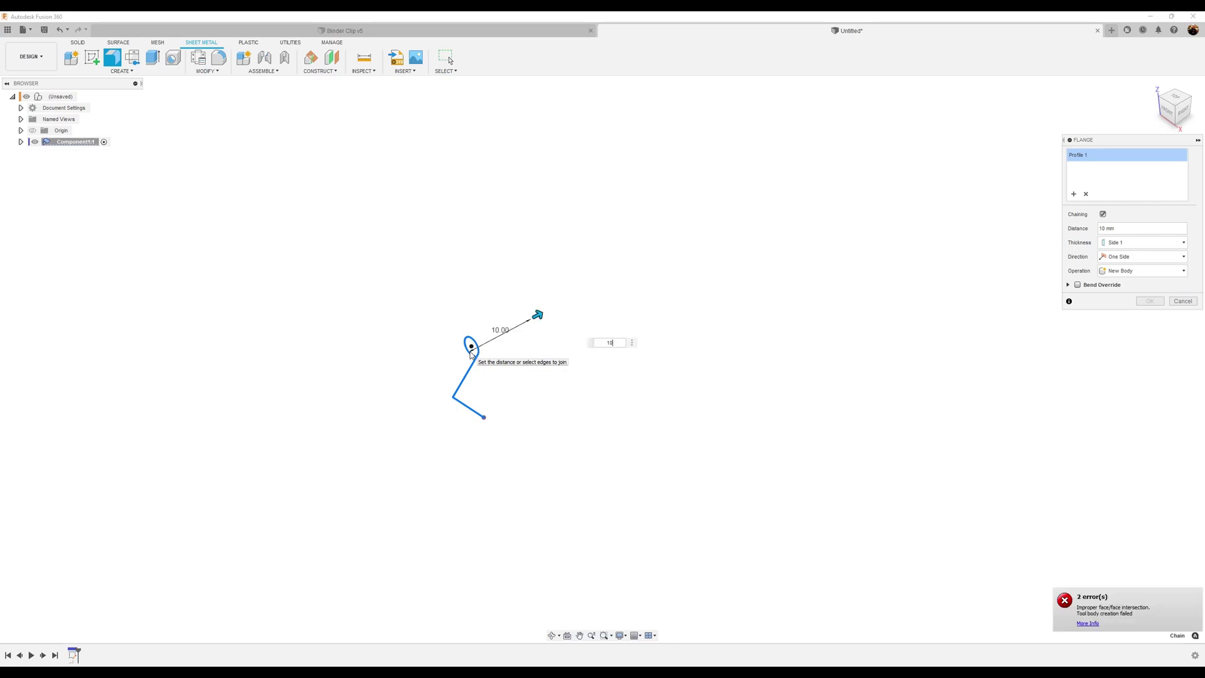
{"action": "left_click", "coordinate": [1139, 242]}
{"action": "left_click", "coordinate": [1136, 263]}
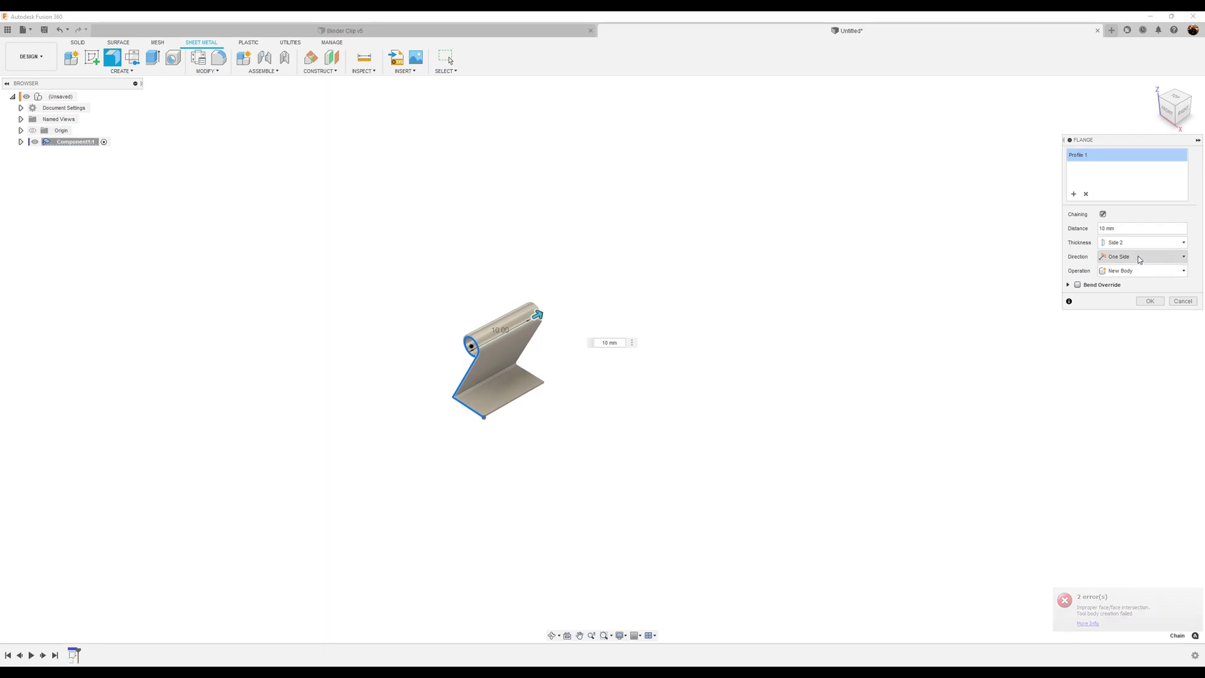
{"action": "left_click", "coordinate": [1139, 256]}
{"action": "left_click", "coordinate": [1133, 292]}
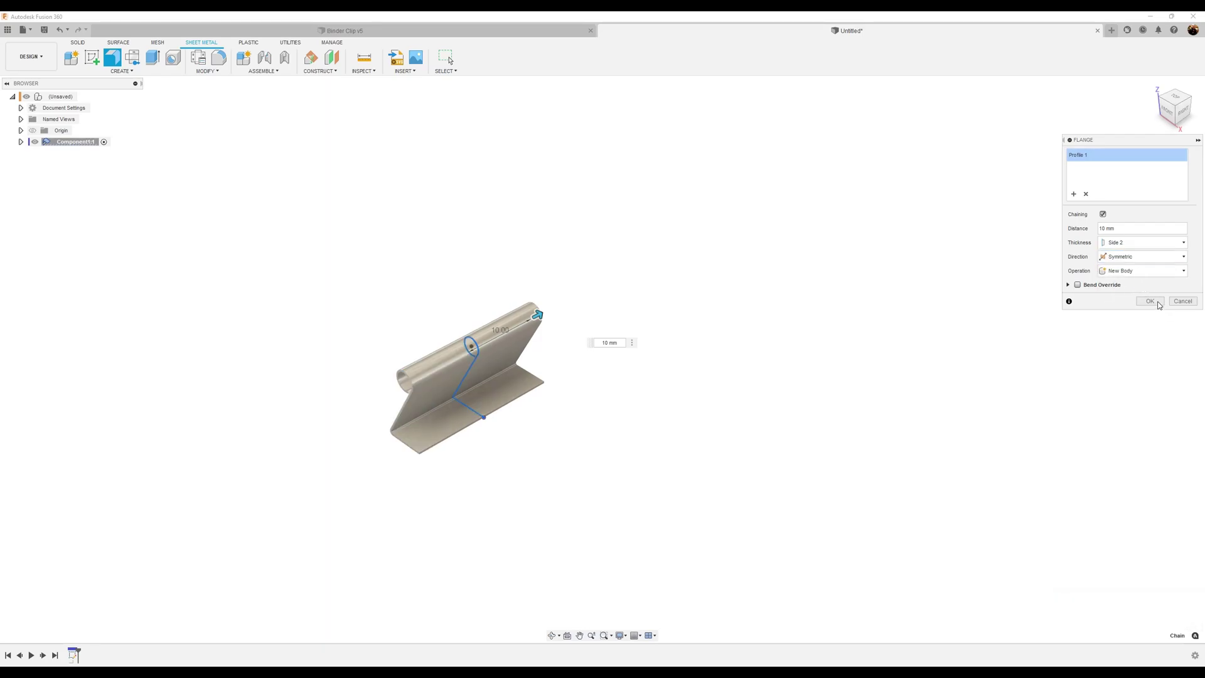
Override the flange's bend radius with a larger value and create the flange as a new body
{"action": "left_click", "coordinate": [1068, 286]}
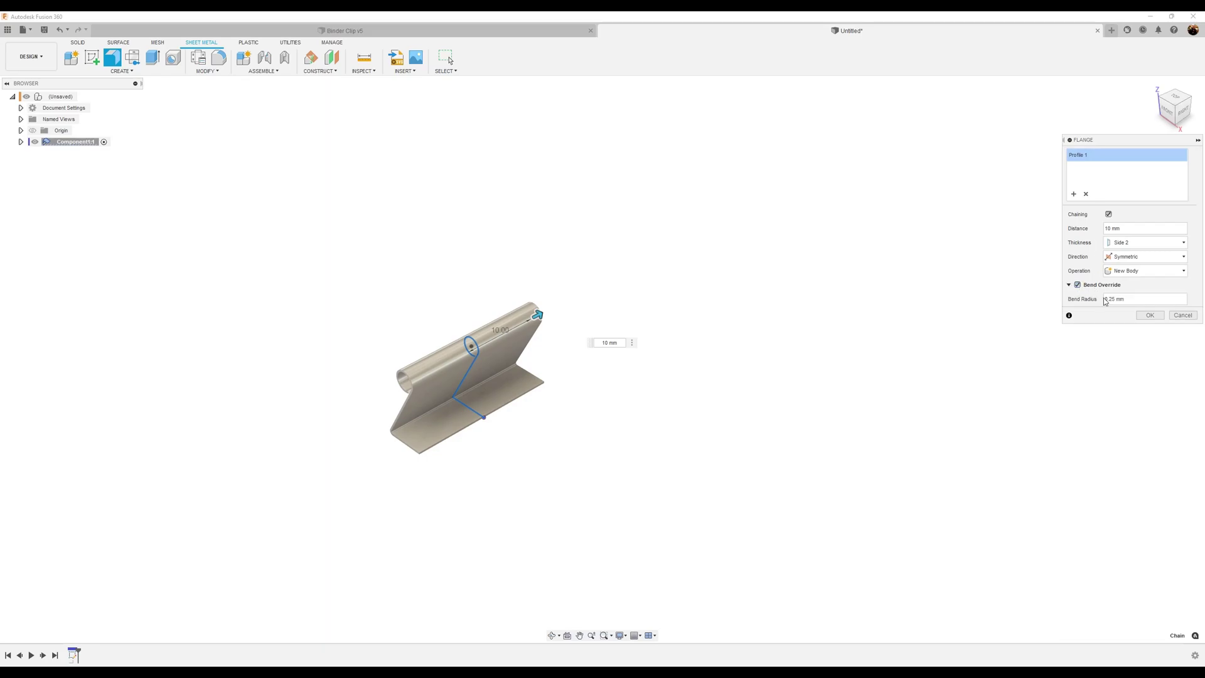
{"action": "left_click_drag", "start_coordinate": [1162, 304], "coordinate": [1084, 302]}
{"action": "key", "text": "Return"}
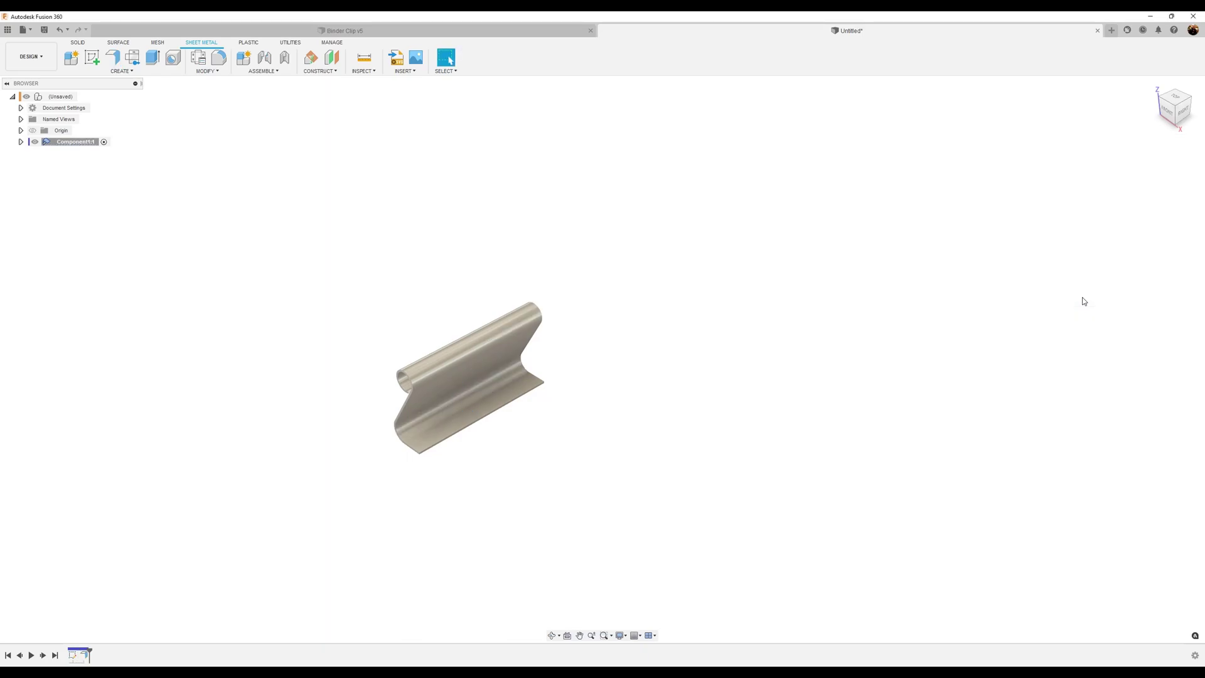
Unfold all bends of the clip body, keeping the bottom flat face stationary
{"action": "middle_click_drag", "start_coordinate": [566, 432], "coordinate": [330, 386]}
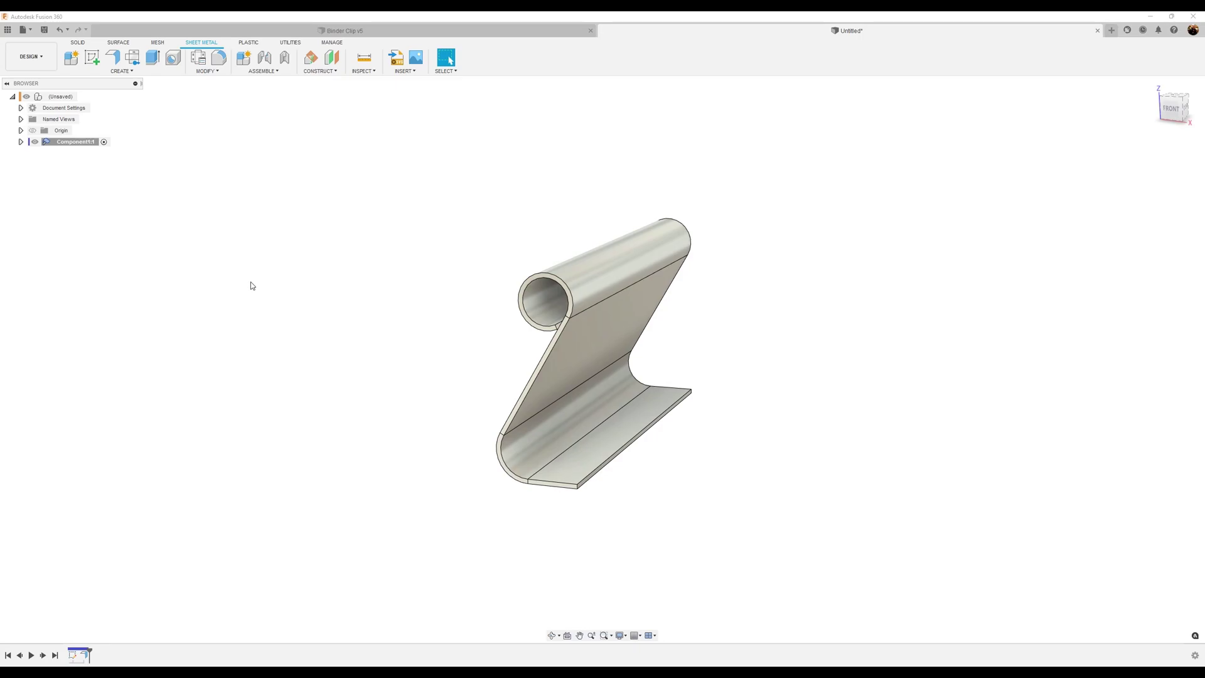
{"action": "left_click", "coordinate": [209, 71]}
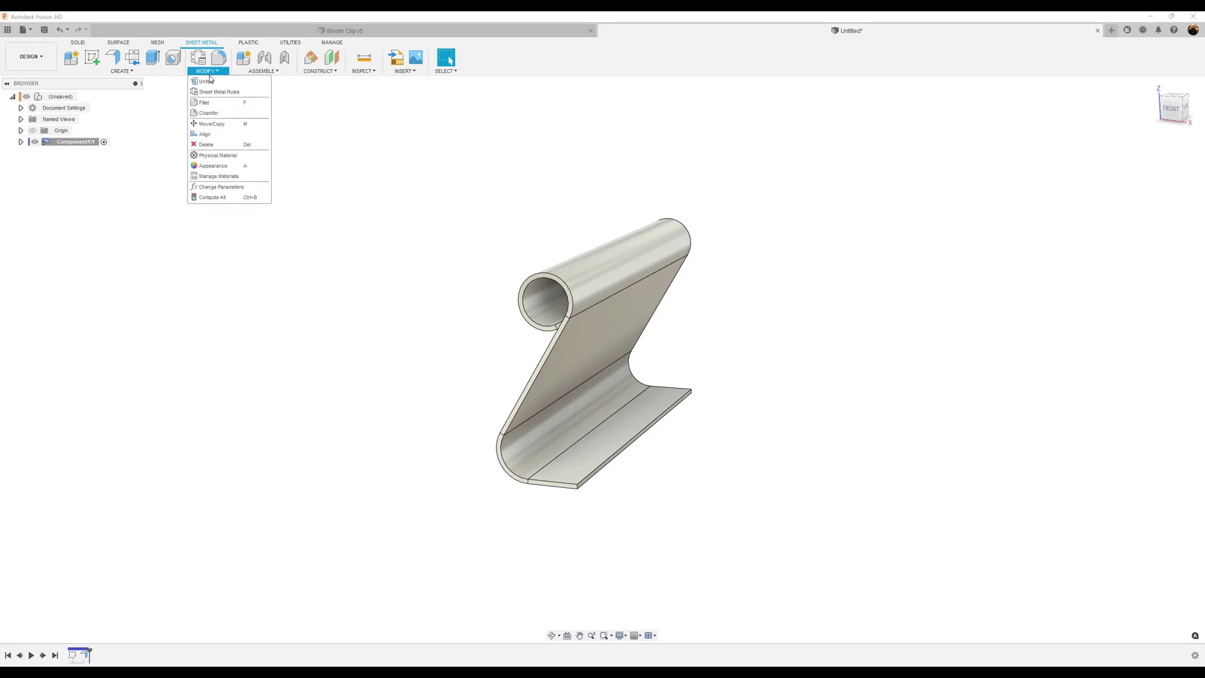
{"action": "left_click", "coordinate": [207, 81]}
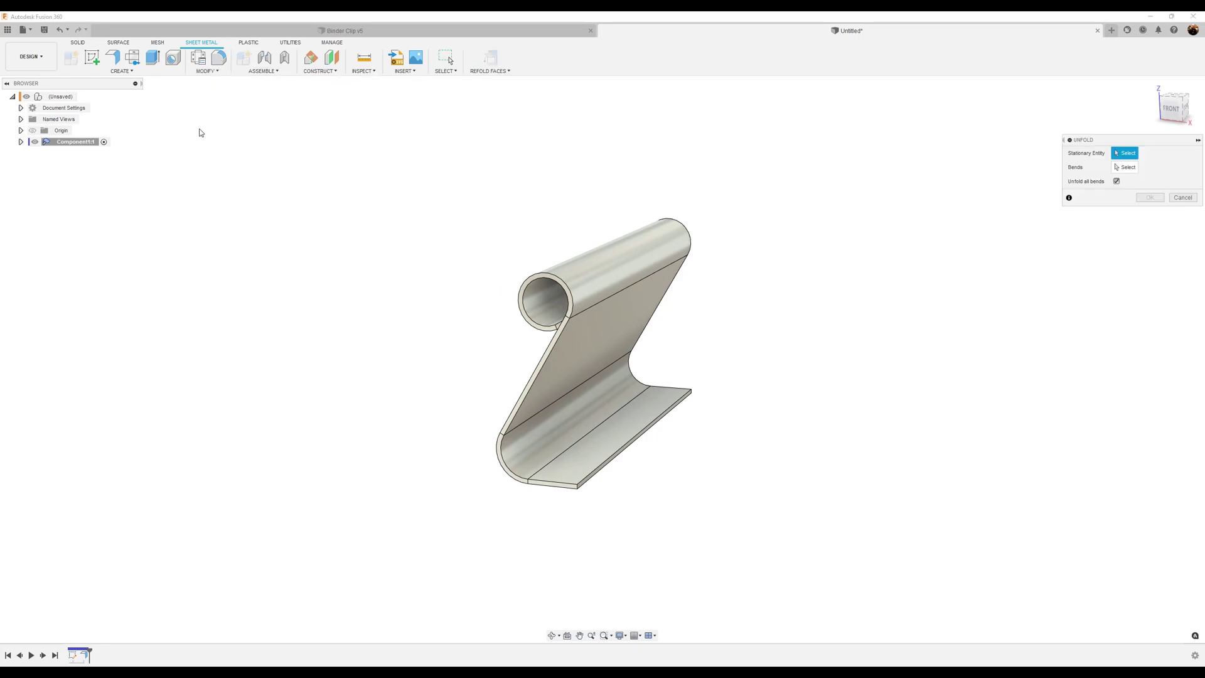
{"action": "left_click", "coordinate": [583, 470]}
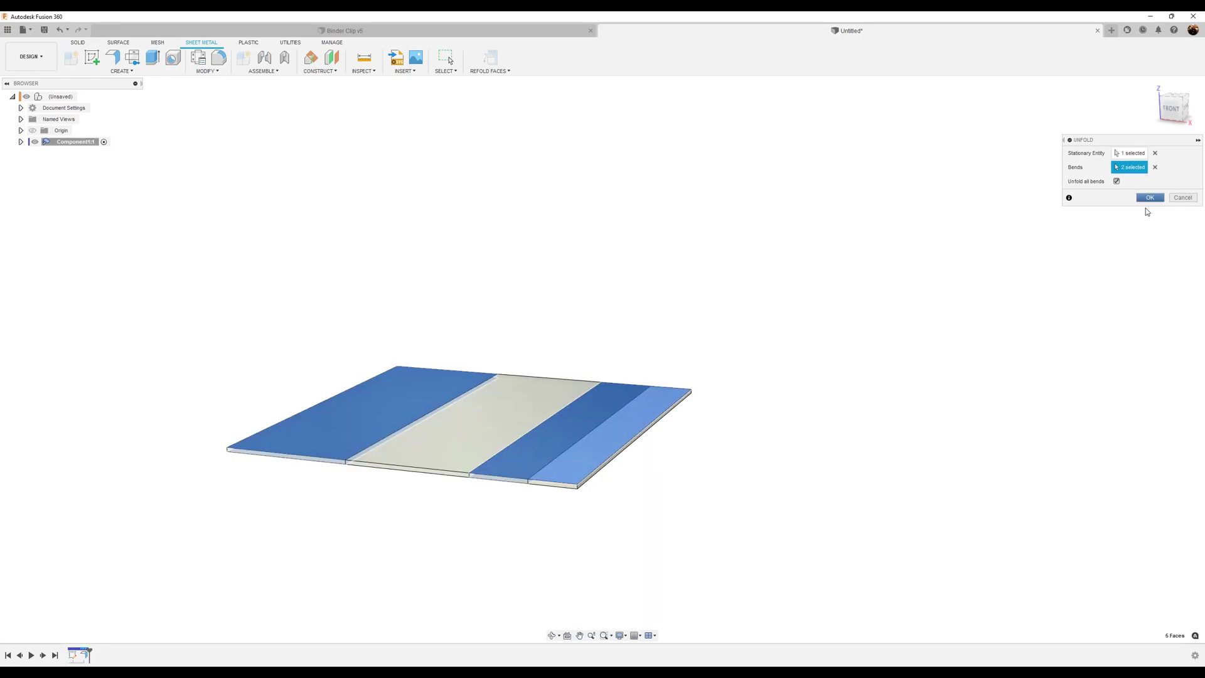
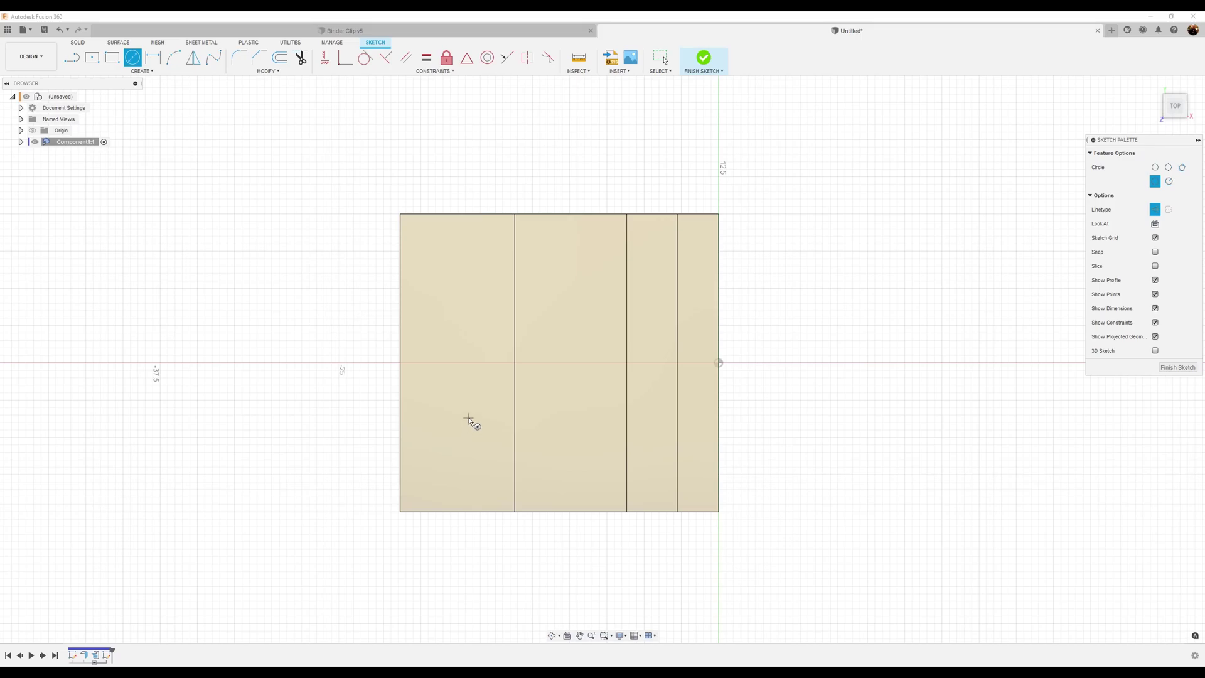
Draw a 2 mm diameter construction circle on the leftmost section of the unfolded sheet, below the horizontal axis
{"action": "left_click", "coordinate": [477, 428]}
{"action": "type", "text": "2"}
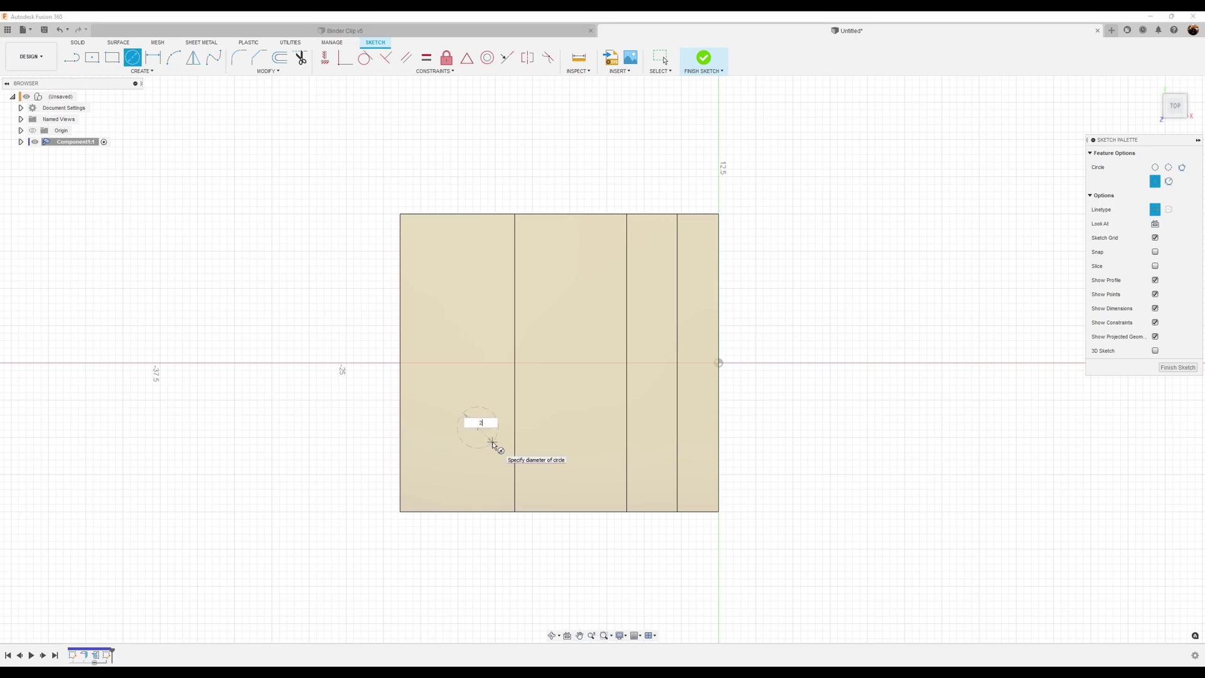
{"action": "key", "text": "Return"}
{"action": "key", "text": "Escape"}
Draw two connected solid lines from the sheet's left edge up to a corner, then down to the circle's lower-left side
{"action": "scroll", "coordinate": [524, 434], "scroll_direction": "up", "scroll_amount": 6}
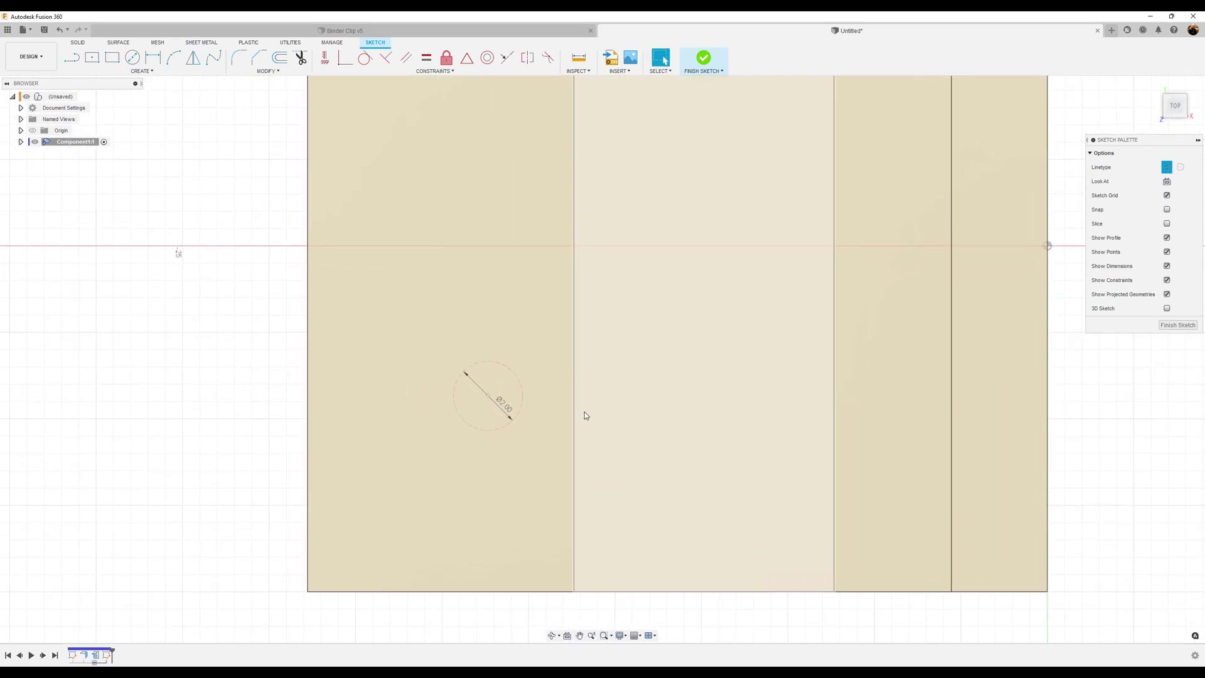
{"action": "scroll", "coordinate": [585, 412], "scroll_direction": "up", "scroll_amount": 2}
{"action": "middle_click_drag", "start_coordinate": [593, 408], "coordinate": [608, 358]}
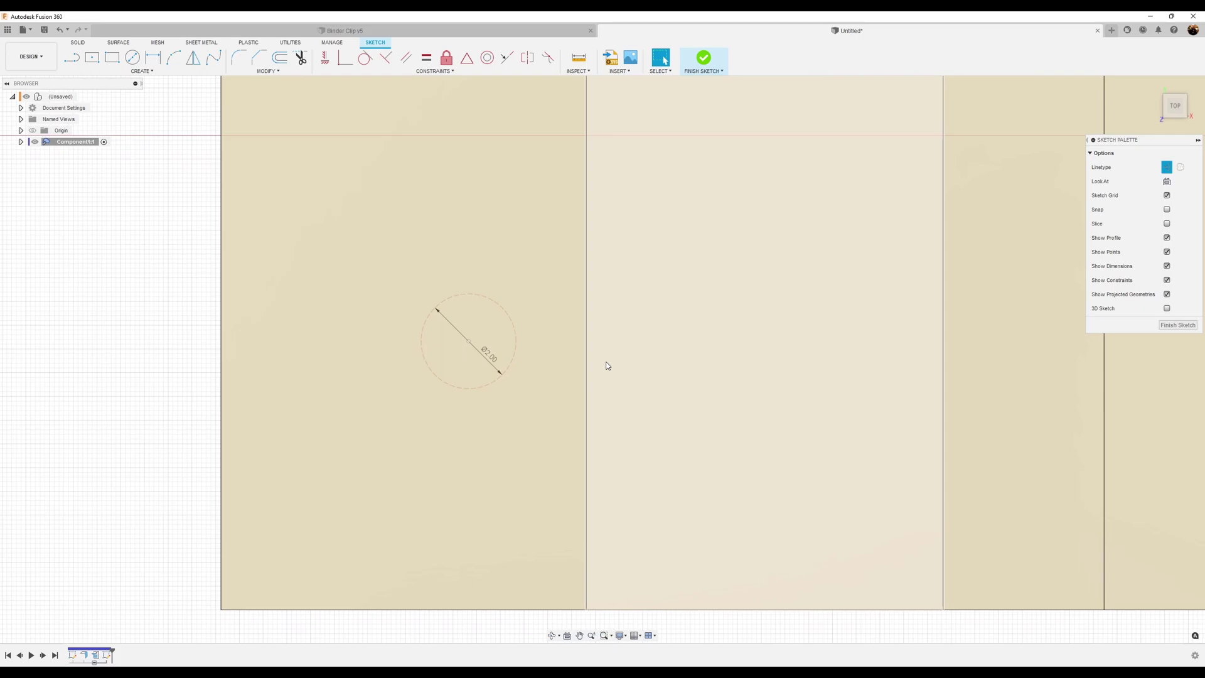
{"action": "left_click", "coordinate": [72, 58]}
{"action": "left_click", "coordinate": [1167, 167]}
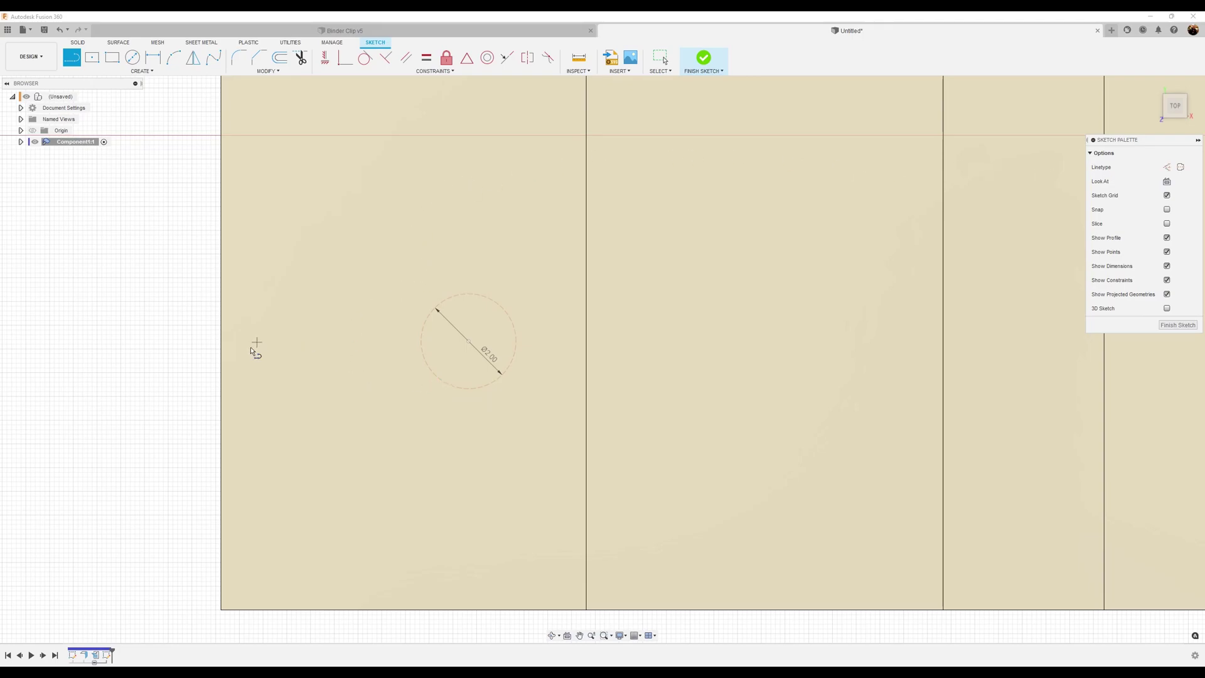
{"action": "left_click", "coordinate": [221, 355]}
{"action": "left_click", "coordinate": [346, 311]}
{"action": "double_click", "coordinate": [441, 379]}
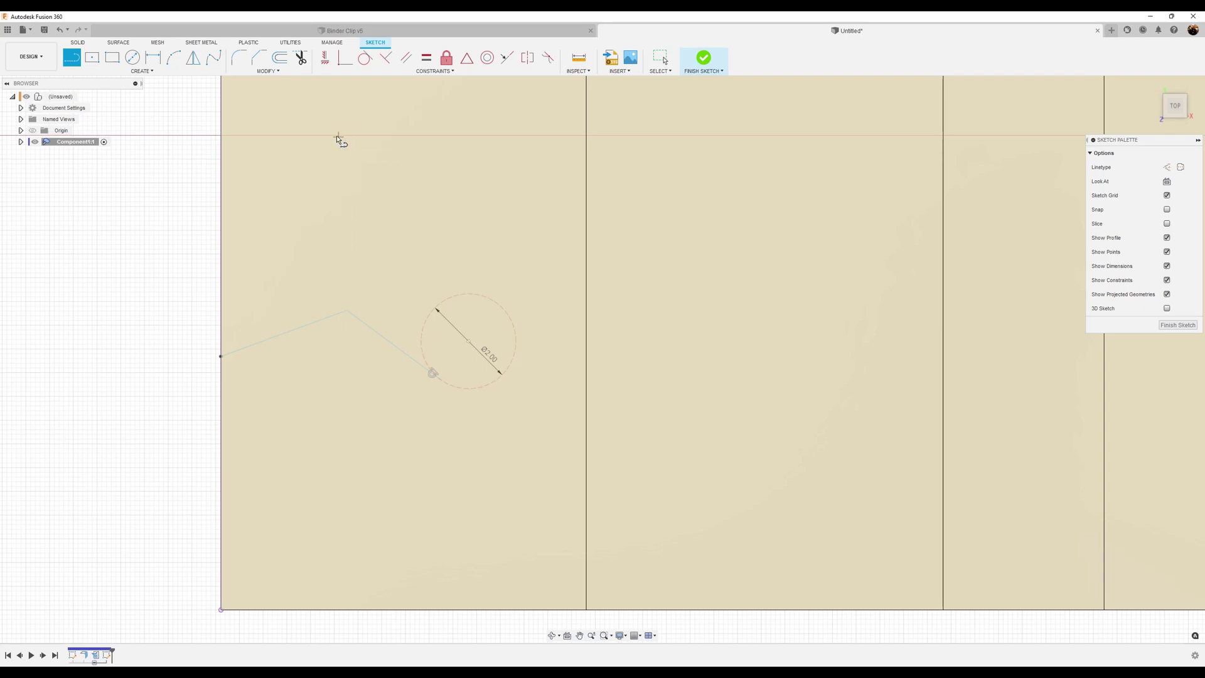
Draw a horizontal construction centreline from the origin to the midpoint of the sheet's left edge
{"action": "scroll", "coordinate": [507, 307], "scroll_direction": "down", "scroll_amount": 5}
{"action": "middle_click_drag", "start_coordinate": [792, 300], "coordinate": [681, 395]}
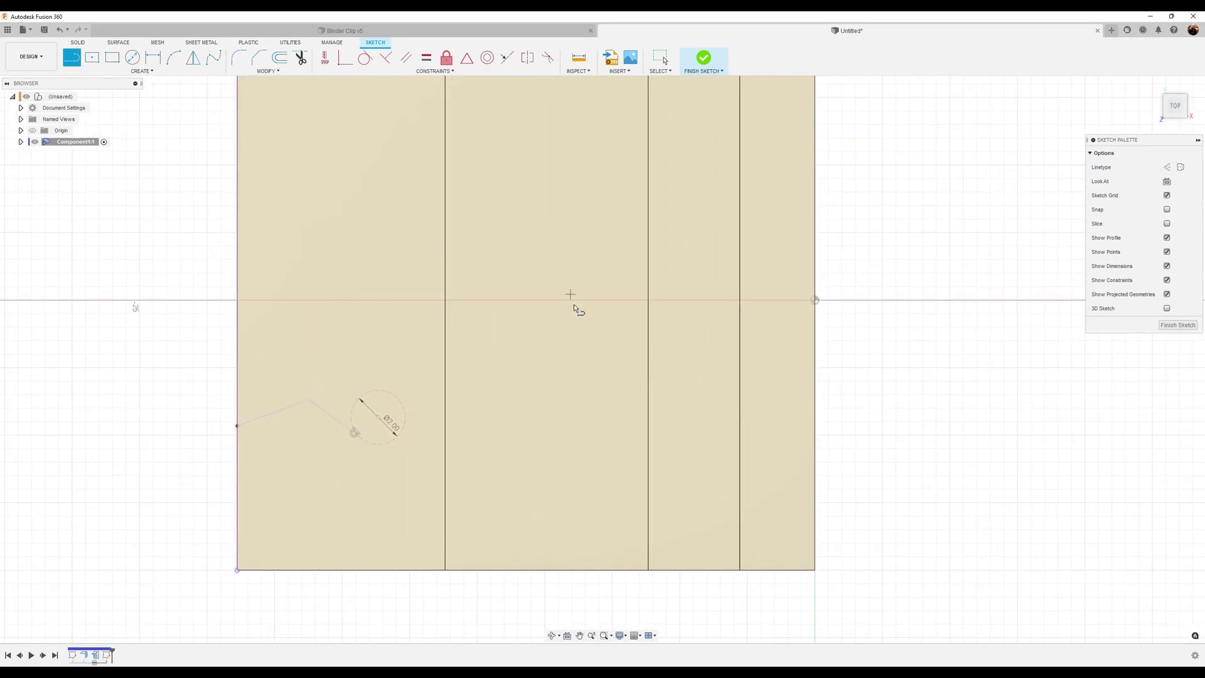
{"action": "middle_click_drag", "start_coordinate": [934, 309], "coordinate": [917, 345]}
{"action": "left_click", "coordinate": [1166, 168]}
{"action": "left_click", "coordinate": [820, 333]}
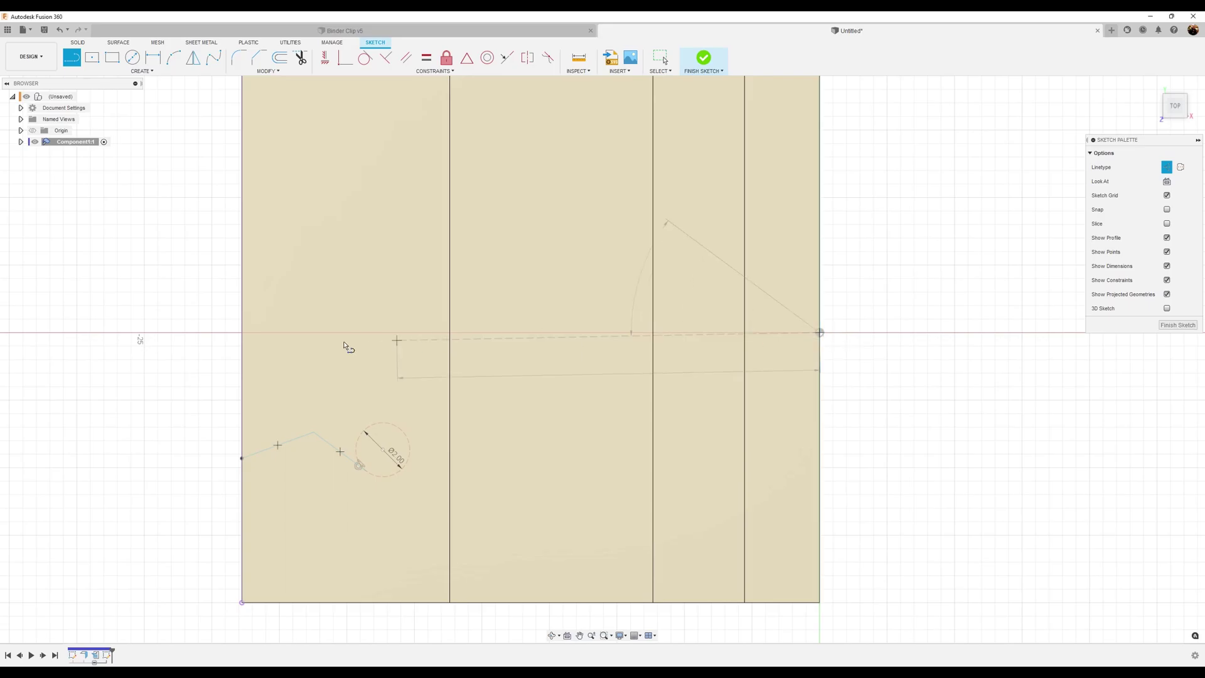
{"action": "left_click", "coordinate": [239, 332]}
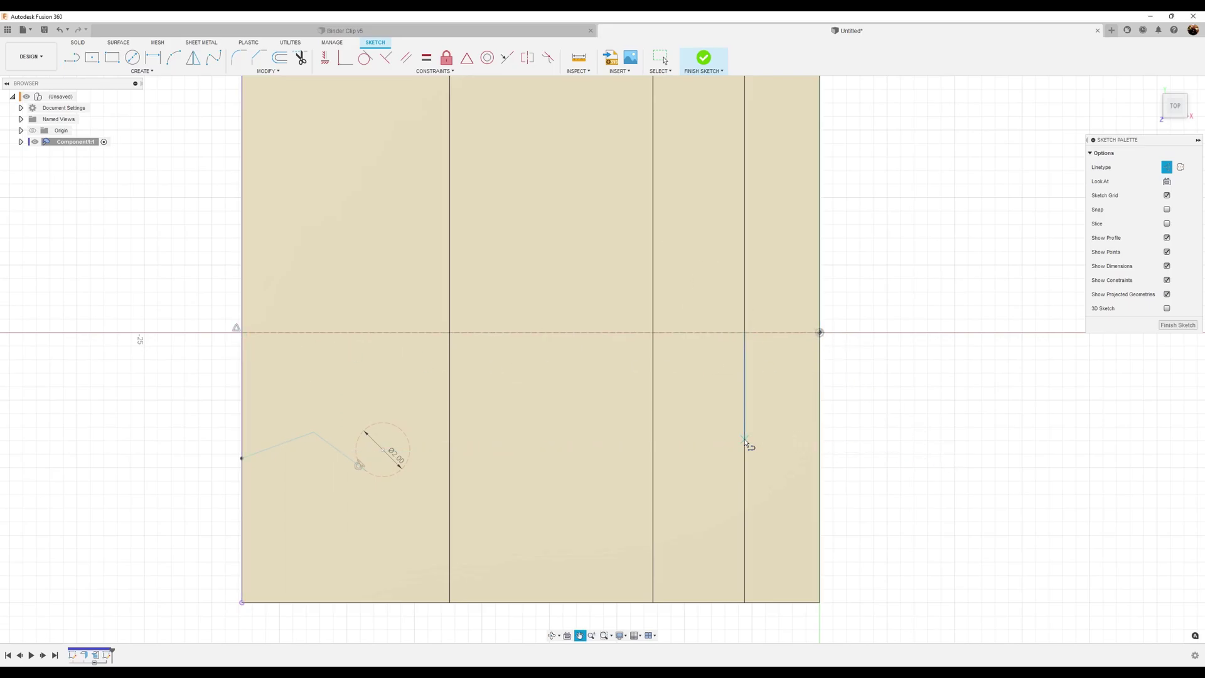
Draw a solid vertical line down from the centreline above the circle, continuing with a sloped line to the circle's upper side
{"action": "middle_click_drag", "start_coordinate": [748, 444], "coordinate": [879, 420]}
{"action": "scroll", "coordinate": [621, 438], "scroll_direction": "up", "scroll_amount": 5}
{"action": "middle_click_drag", "start_coordinate": [572, 422], "coordinate": [617, 395]}
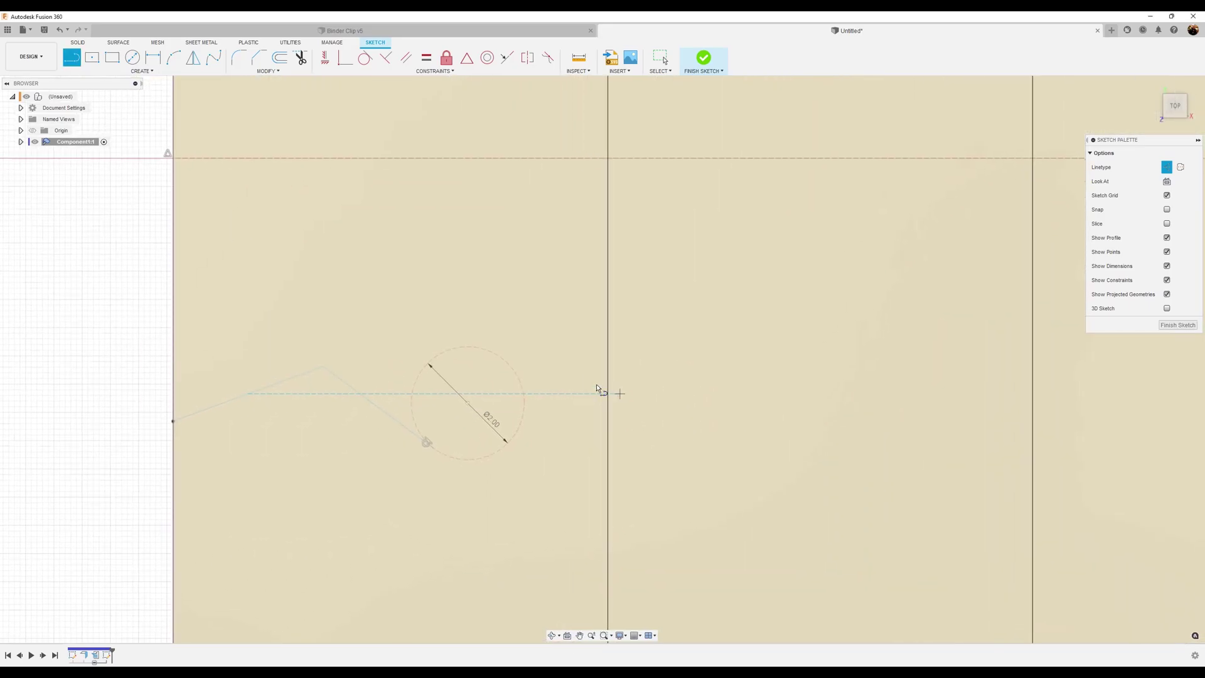
{"action": "left_click", "coordinate": [288, 159]}
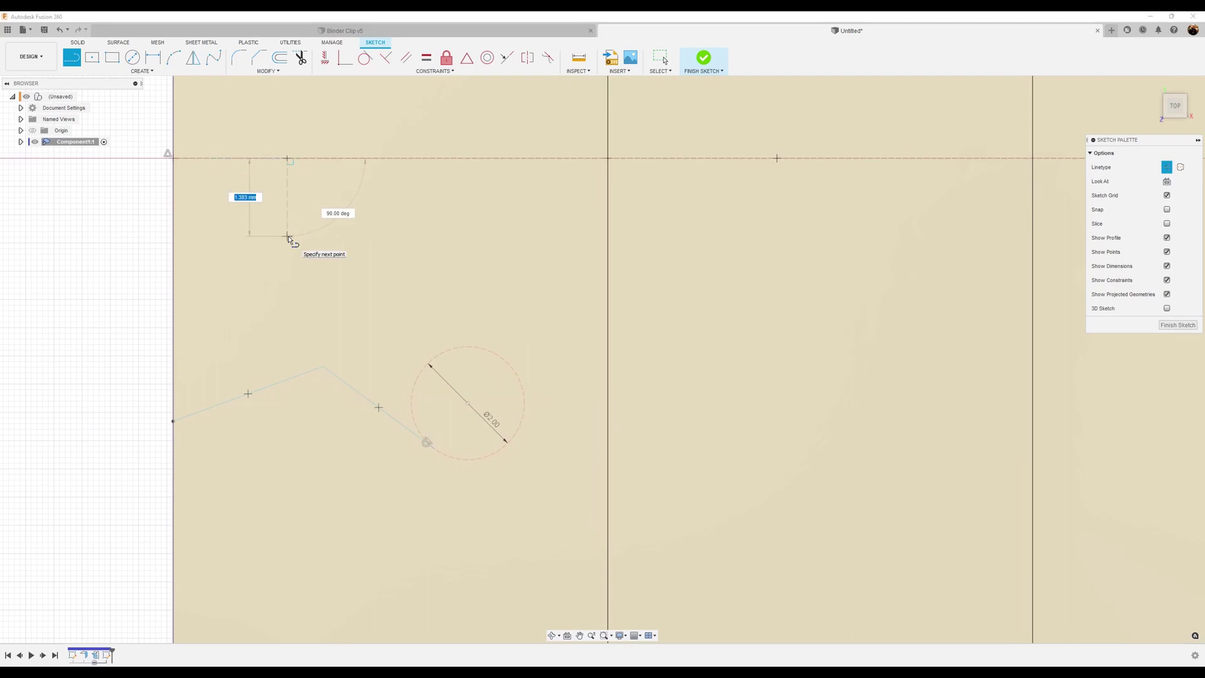
{"action": "key", "text": "Escape"}
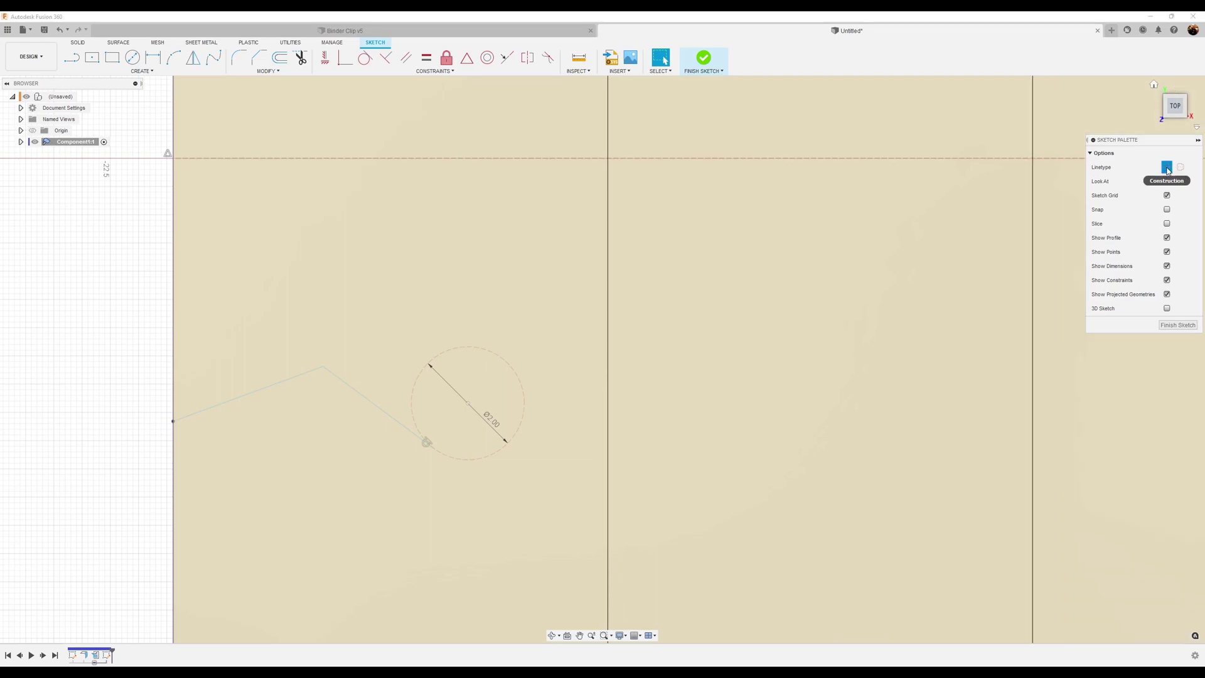
{"action": "left_click", "coordinate": [72, 57]}
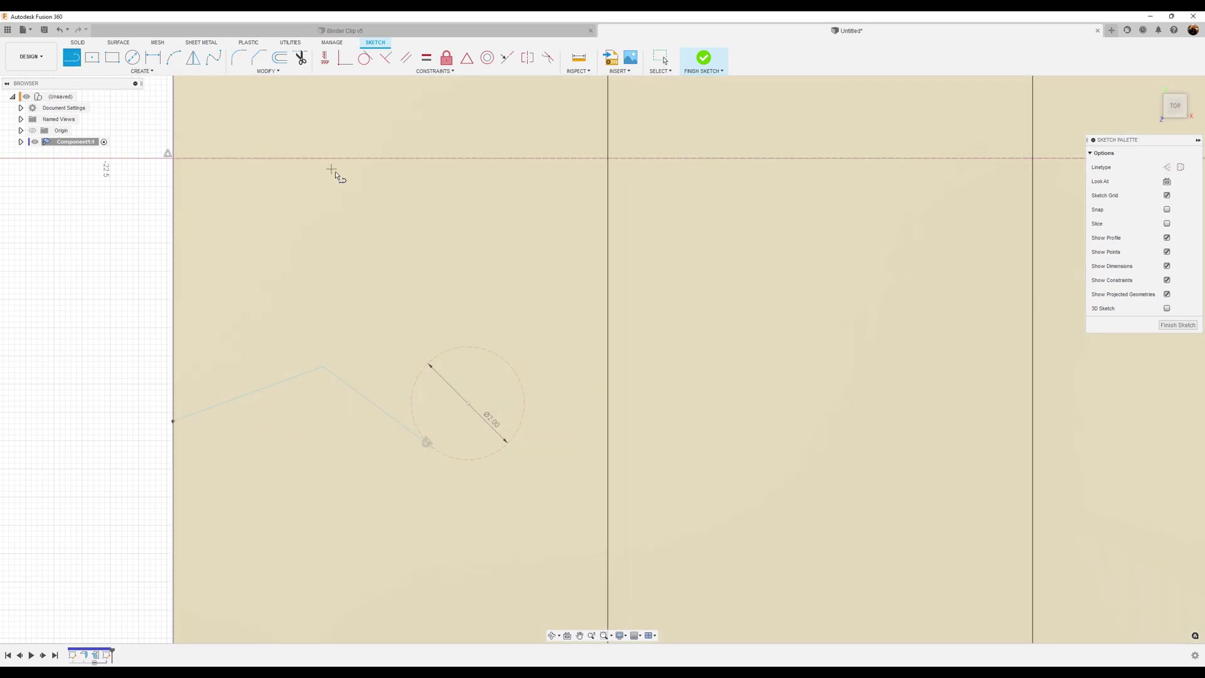
{"action": "left_click", "coordinate": [270, 159]}
{"action": "left_click", "coordinate": [271, 239]}
{"action": "double_click", "coordinate": [485, 347]}
Make the two sloped lines that end on the circle parallel
{"action": "left_click", "coordinate": [407, 61]}
{"action": "left_click", "coordinate": [381, 295]}
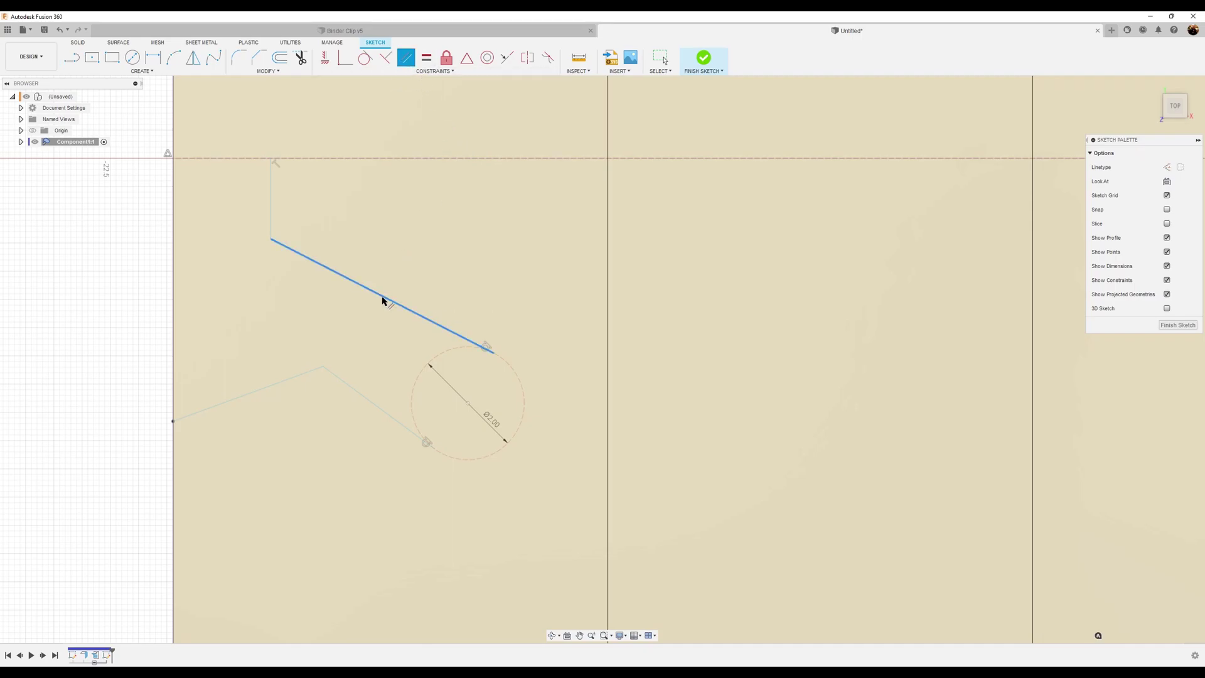
{"action": "left_click", "coordinate": [367, 382]}
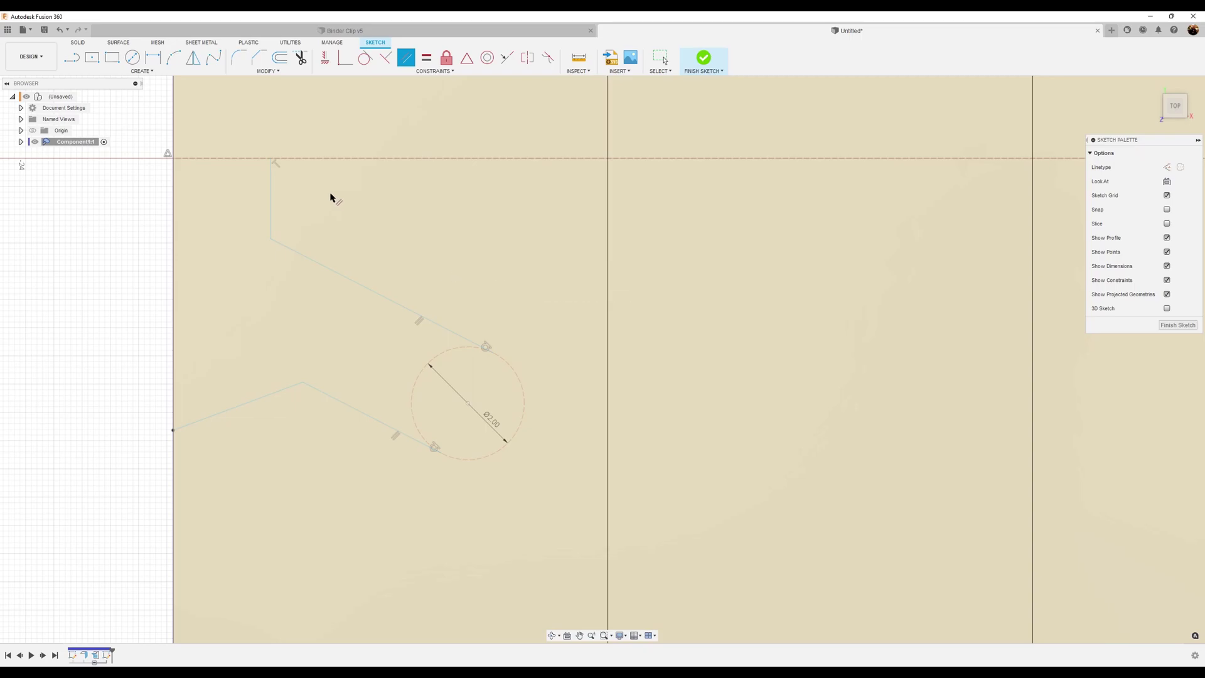
Draw a three-point arc joining the ends of the two sloped lines and make it concentric with the construction circle
{"action": "left_click", "coordinate": [152, 57]}
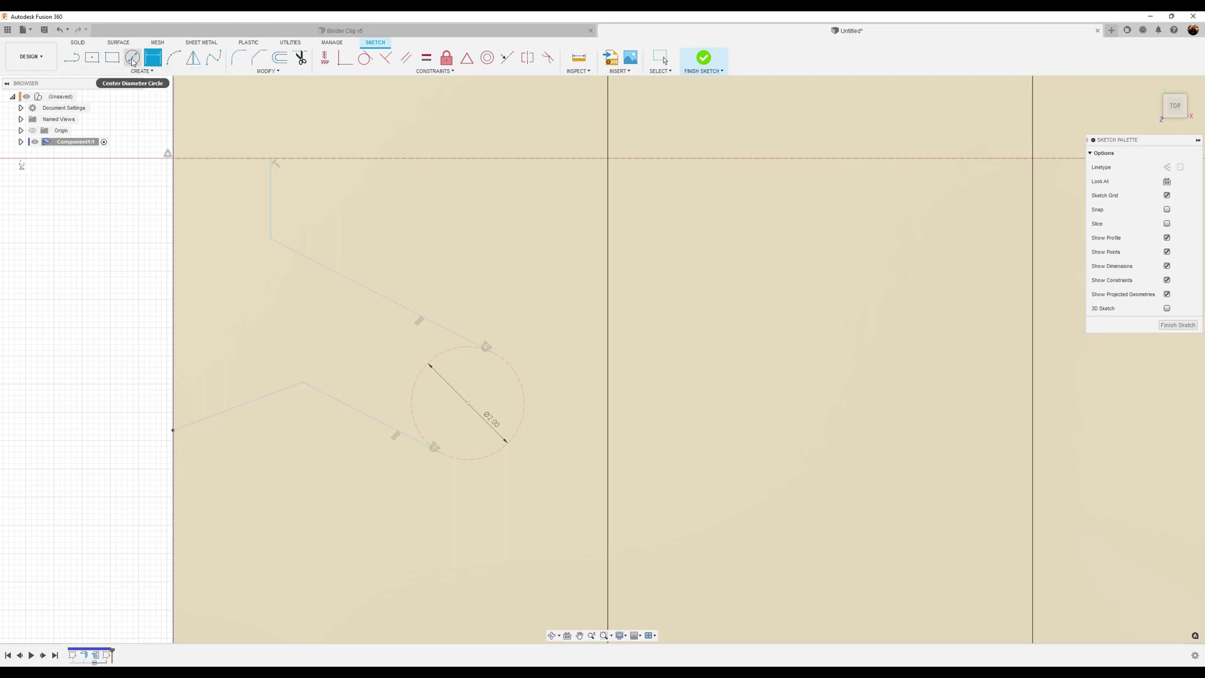
{"action": "left_click", "coordinate": [175, 63]}
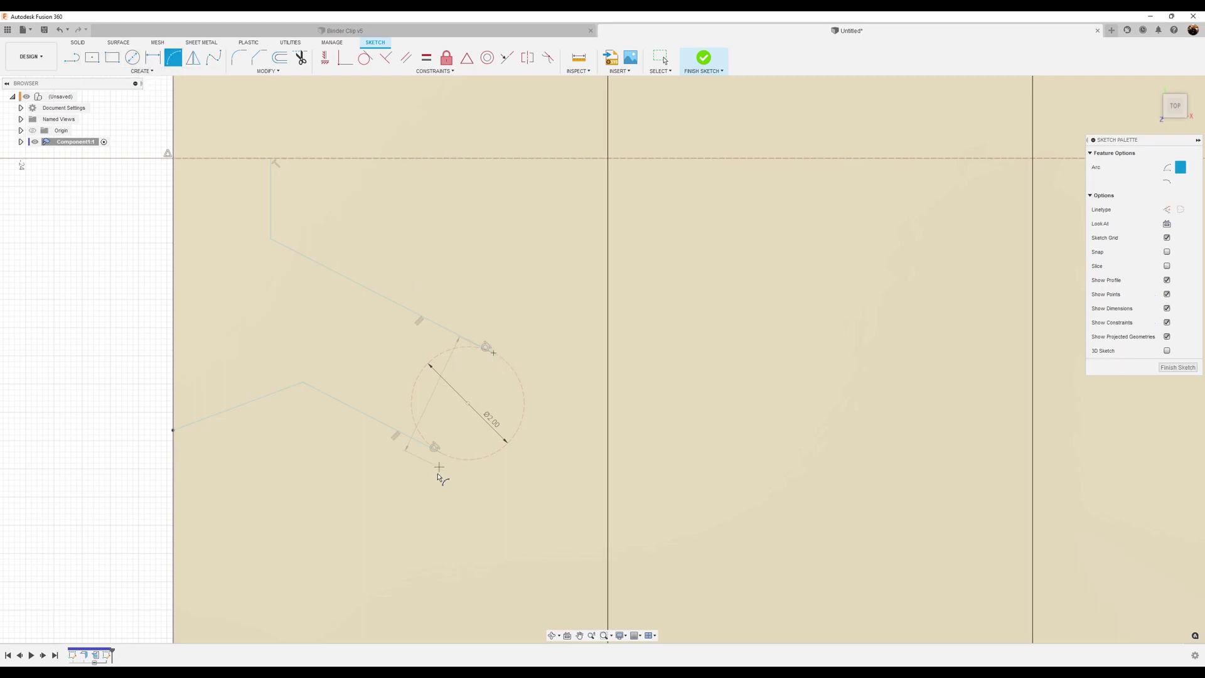
{"action": "left_click", "coordinate": [435, 447]}
{"action": "left_click", "coordinate": [487, 58]}
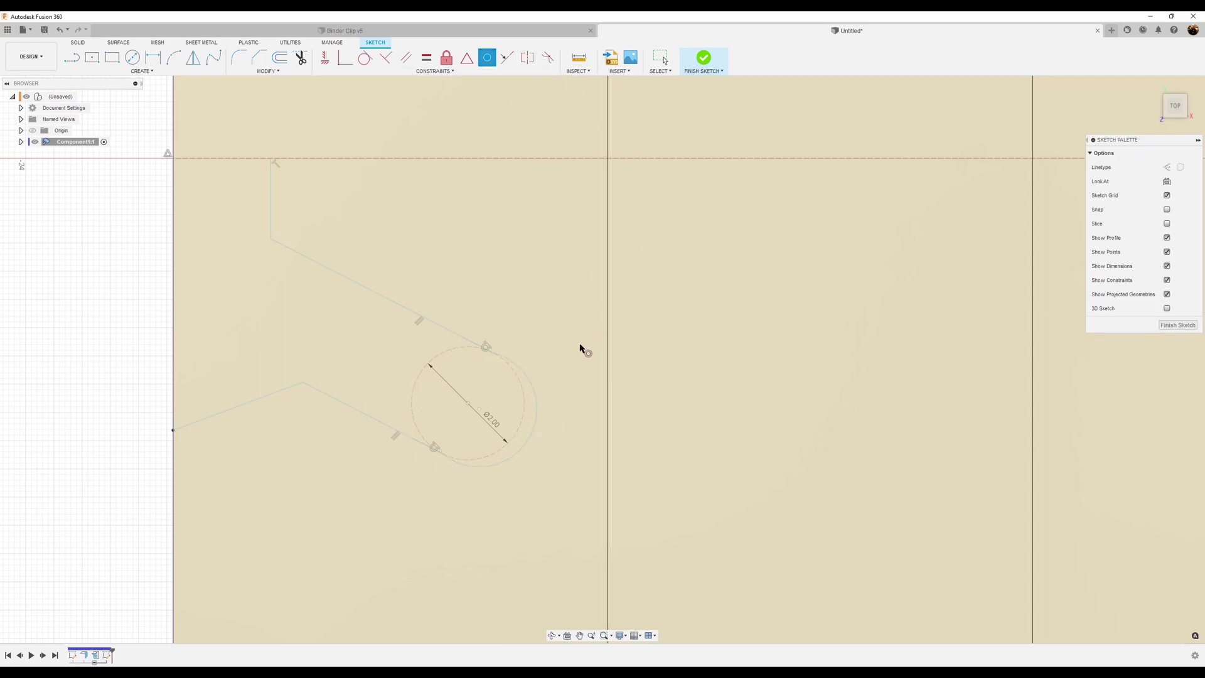
{"action": "left_click", "coordinate": [538, 415]}
{"action": "left_click", "coordinate": [522, 424]}
{"action": "key", "text": "Escape"}
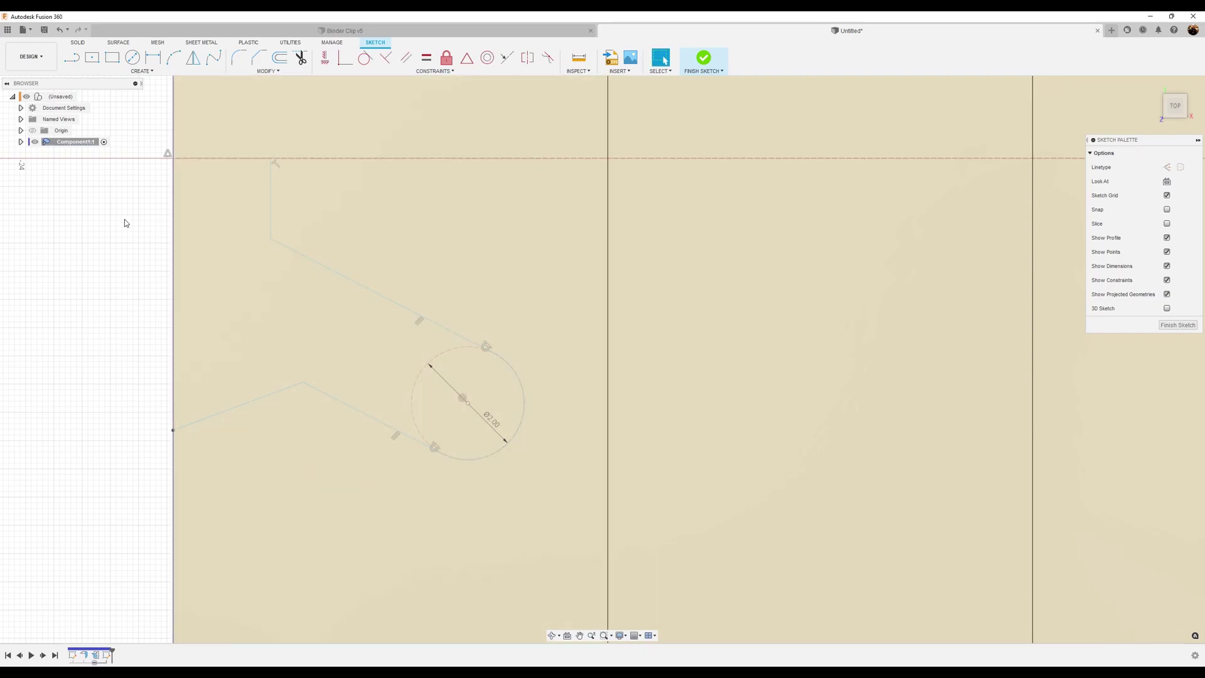
Dimension the distance from the lower line pair's corner to the sheet's left edge as 3 mm
{"action": "left_click", "coordinate": [152, 59]}
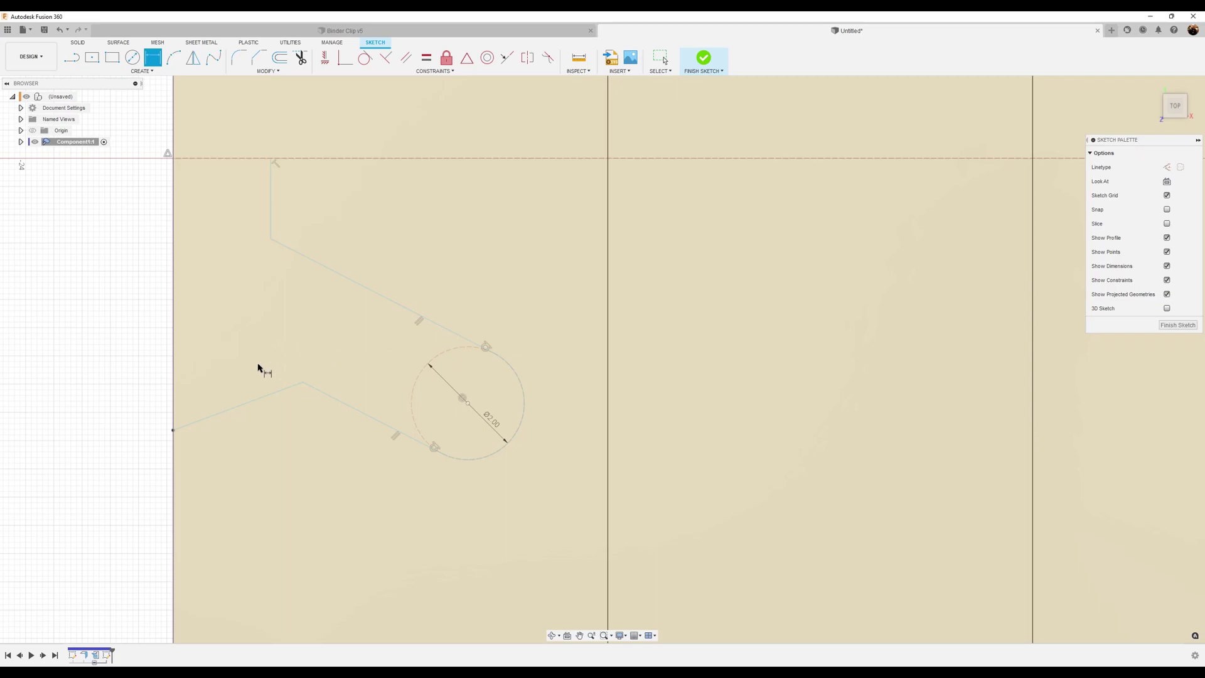
{"action": "left_click", "coordinate": [303, 383]}
{"action": "left_click", "coordinate": [175, 495]}
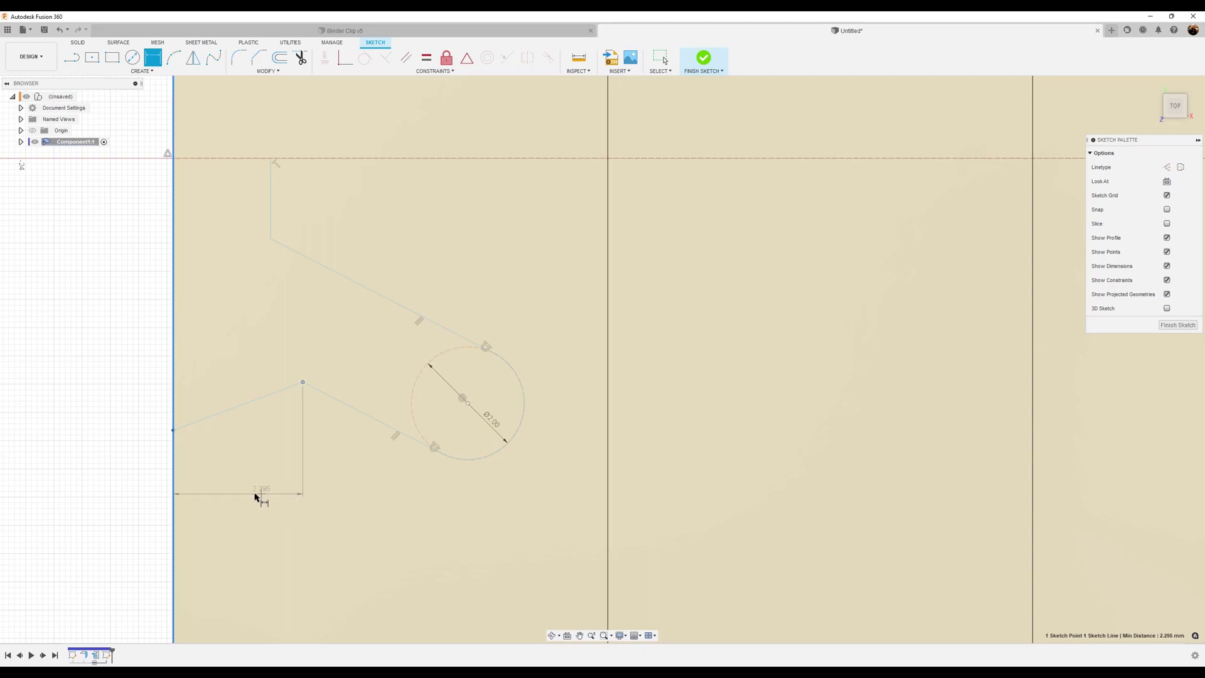
{"action": "left_click", "coordinate": [255, 495]}
{"action": "type", "text": "3"}
{"action": "key", "text": "Return"}
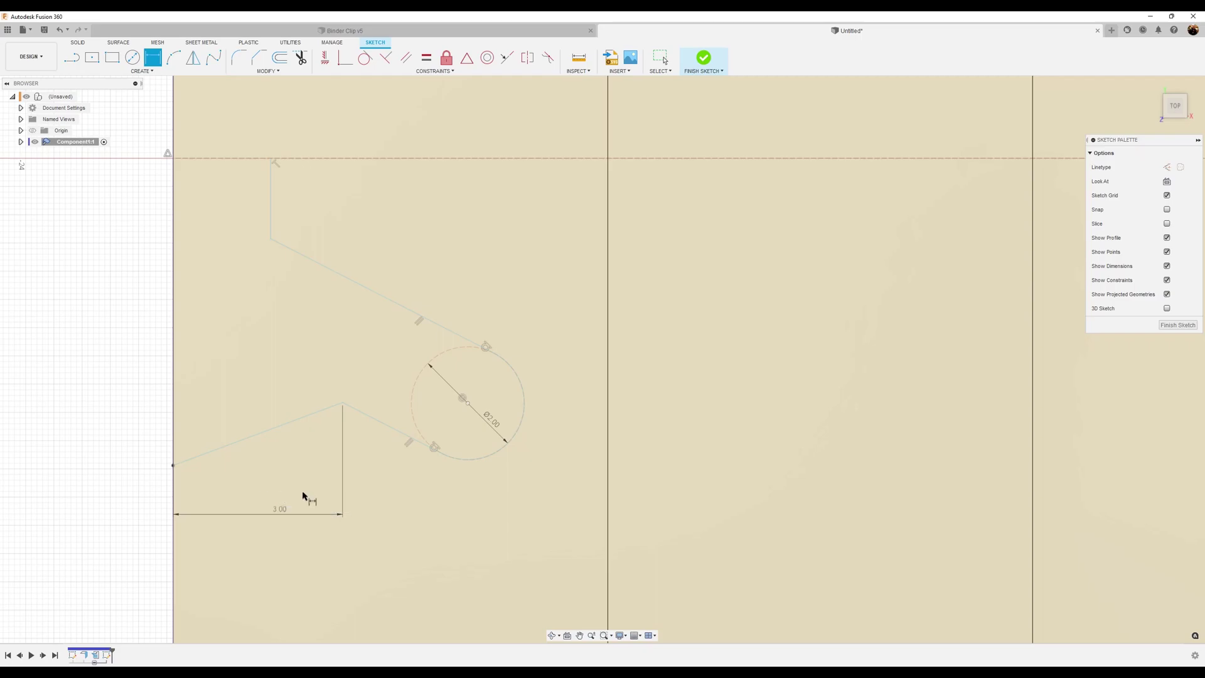
Dimension the vertical distance from the upper corner to the construction centreline as 1.29 mm
{"action": "left_click", "coordinate": [270, 240]}
{"action": "left_click", "coordinate": [240, 158]}
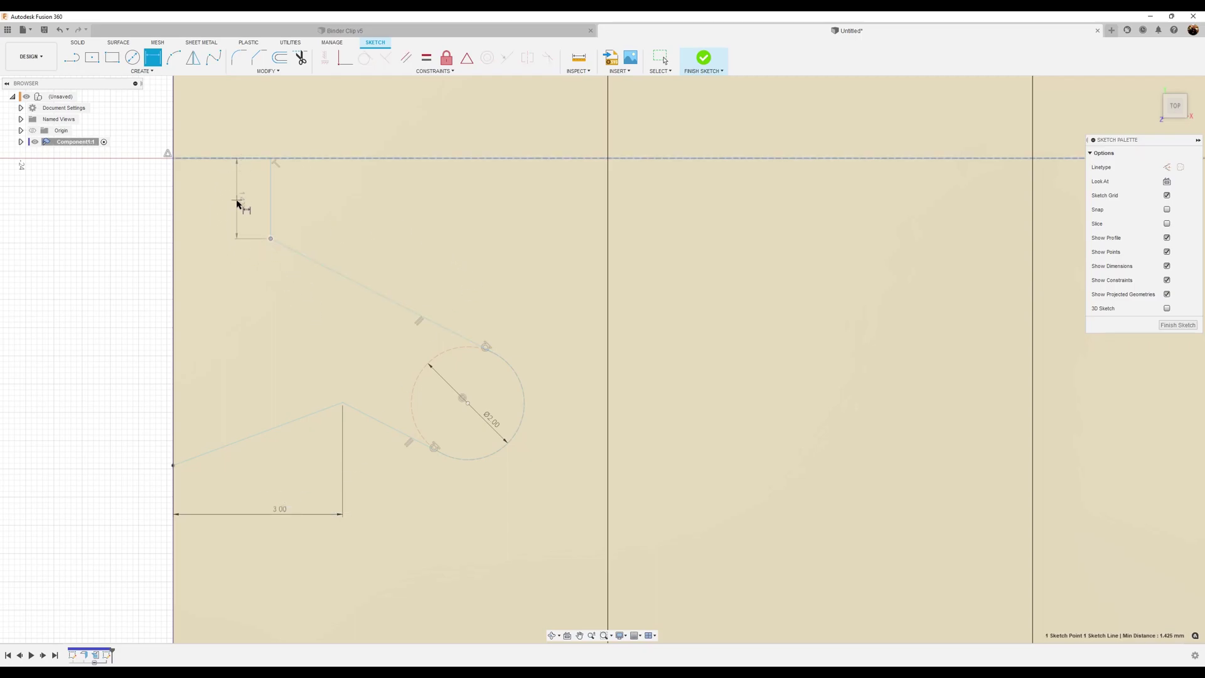
{"action": "left_click", "coordinate": [239, 203]}
{"action": "key", "text": "BackSpace"}
{"action": "key", "text": "Return"}
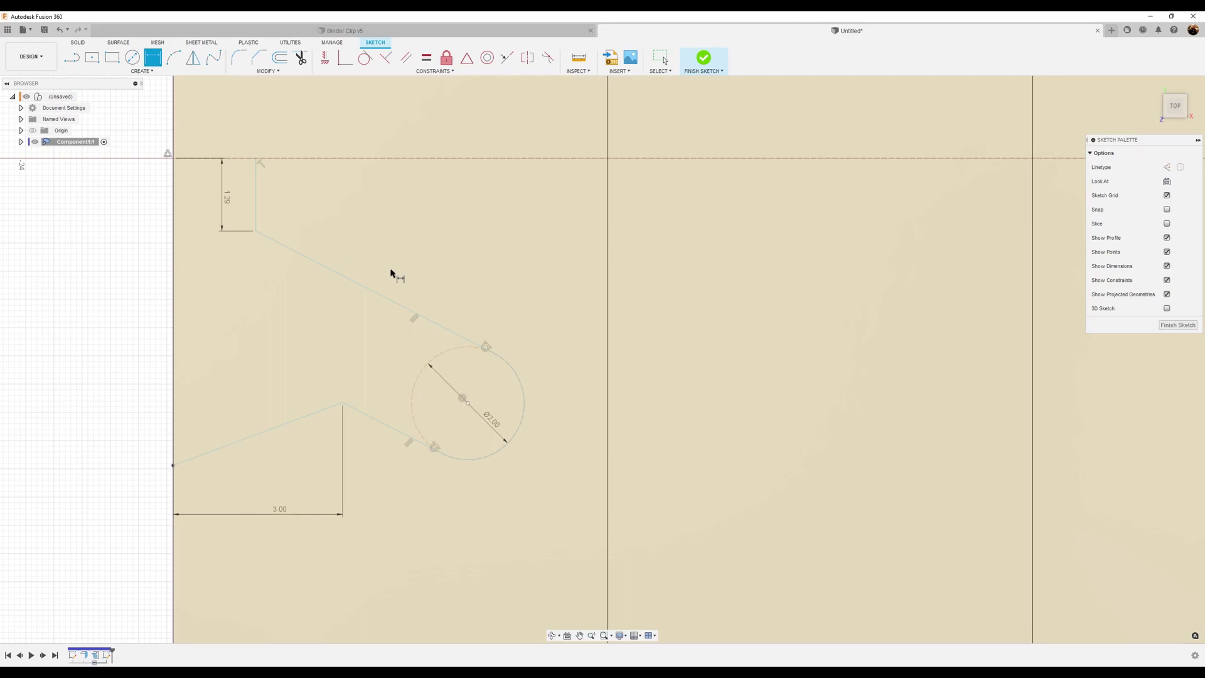
Dimension the vertical distance from the circle's centre to the construction centreline as 4.5 mm
{"action": "left_click", "coordinate": [524, 397]}
{"action": "left_click", "coordinate": [468, 404]}
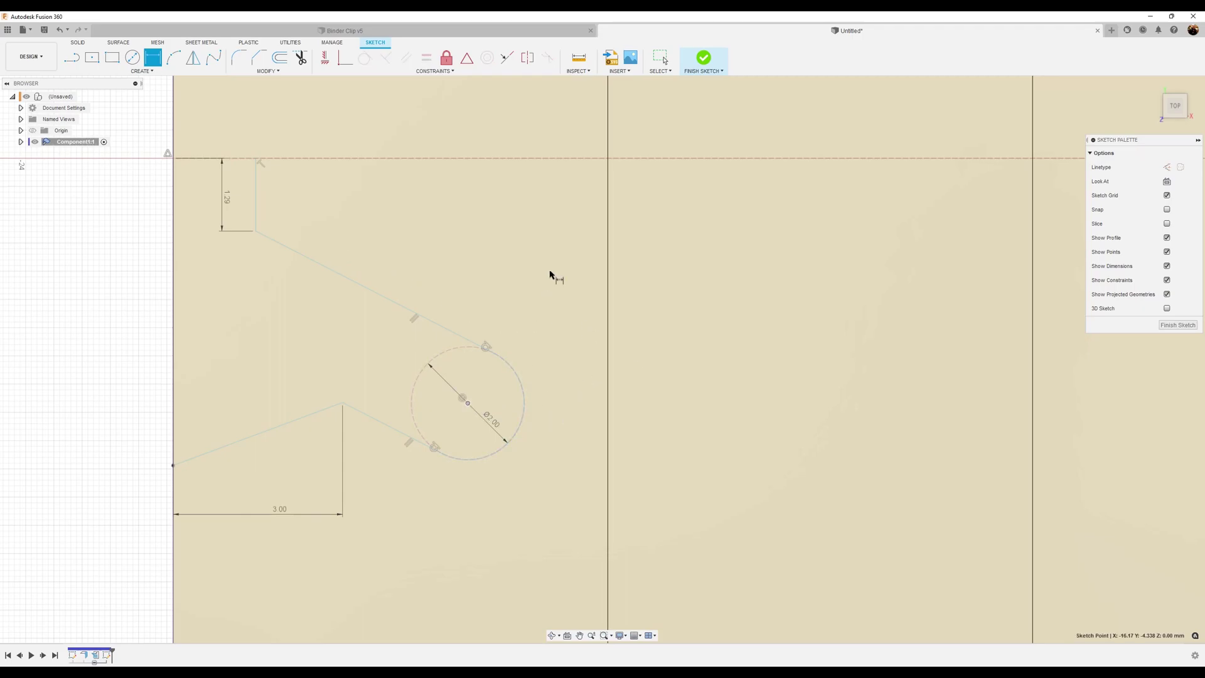
{"action": "left_click", "coordinate": [553, 159]}
{"action": "left_click", "coordinate": [560, 233]}
{"action": "key", "text": "BackSpace"}
{"action": "key", "text": "Return"}
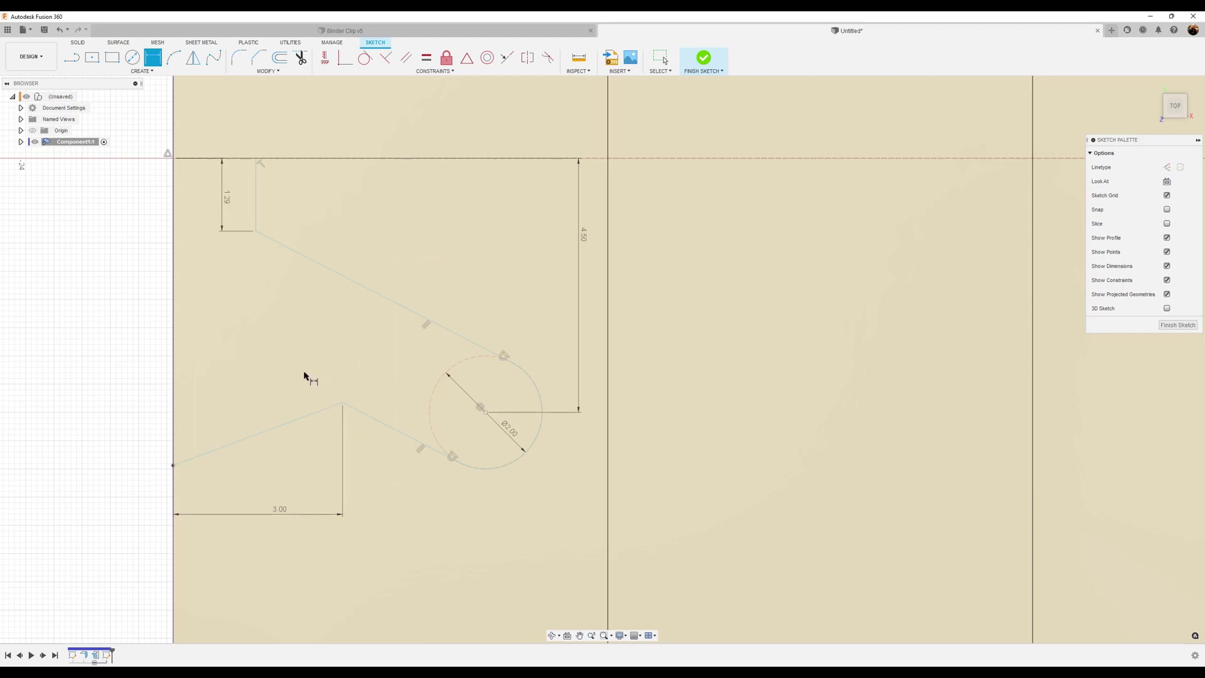
Dimension the horizontal distance between the upper and lower corners as 0.5 mm and place the dimension between the two corners
{"action": "left_click", "coordinate": [342, 404]}
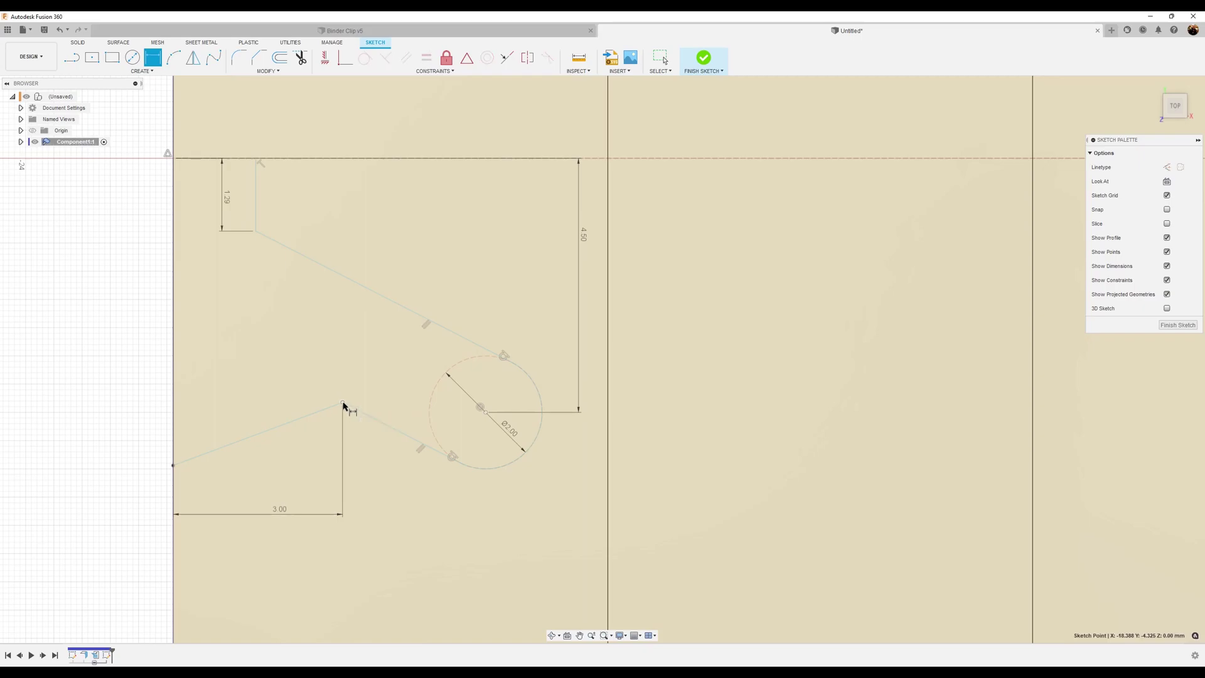
{"action": "left_click", "coordinate": [256, 231]}
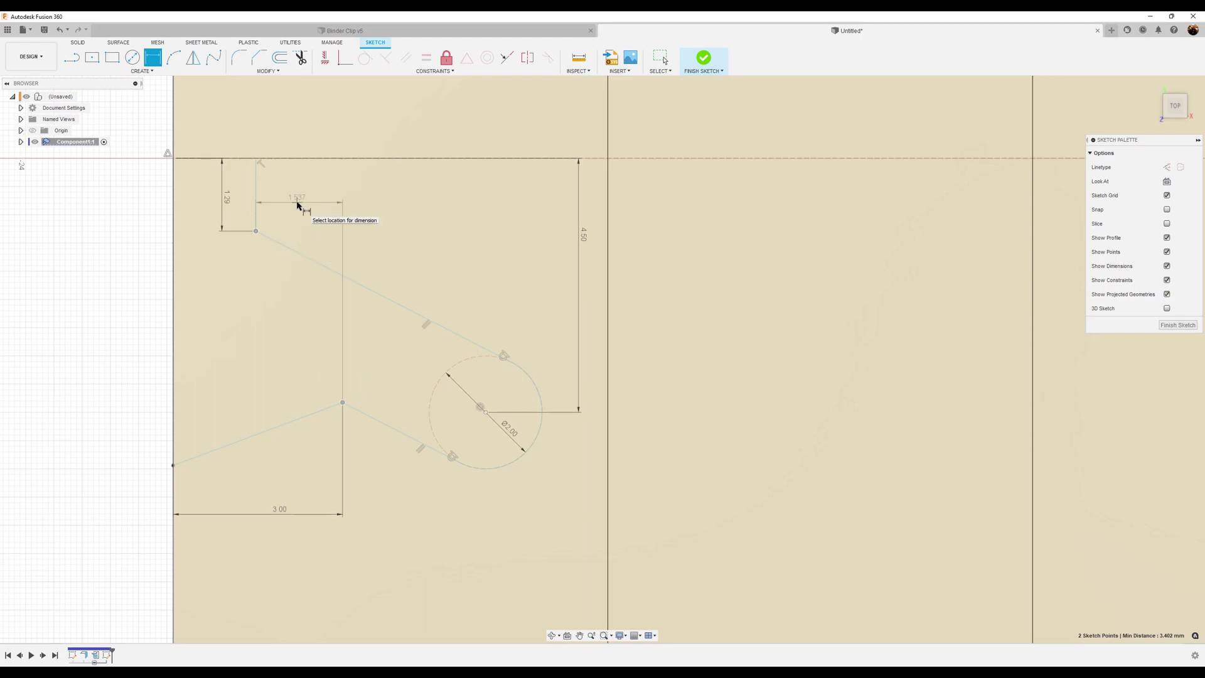
{"action": "left_click", "coordinate": [299, 206]}
{"action": "key", "text": "Return"}
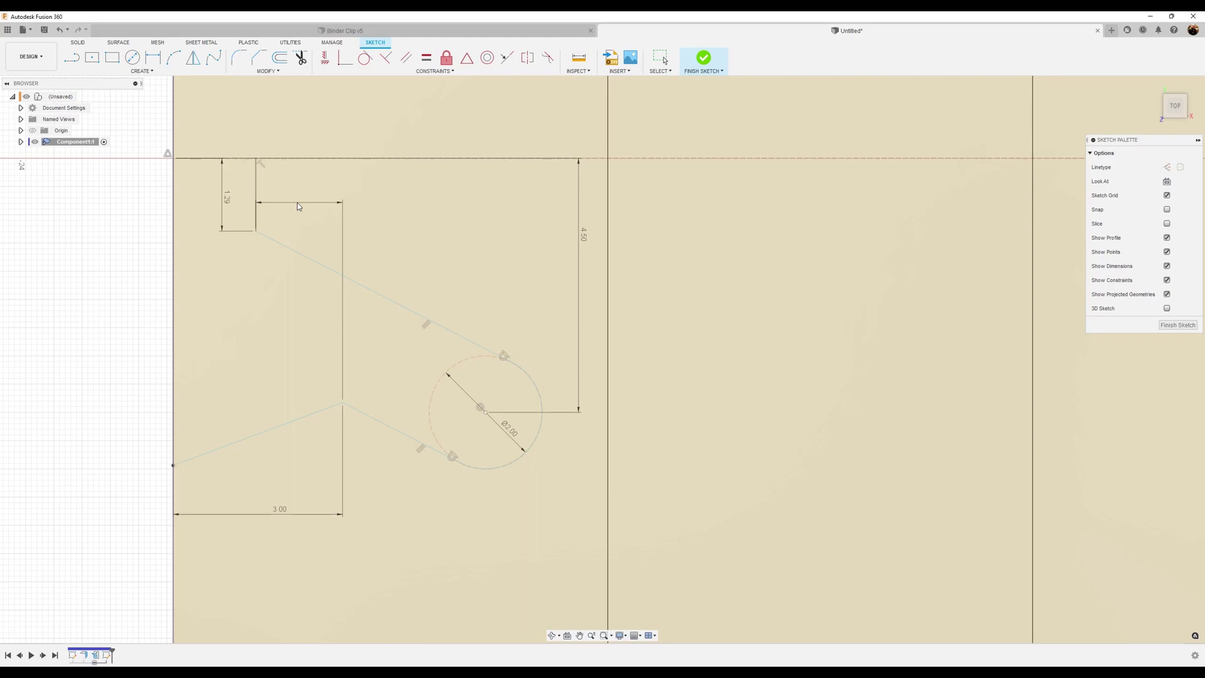
{"action": "key", "text": "d"}
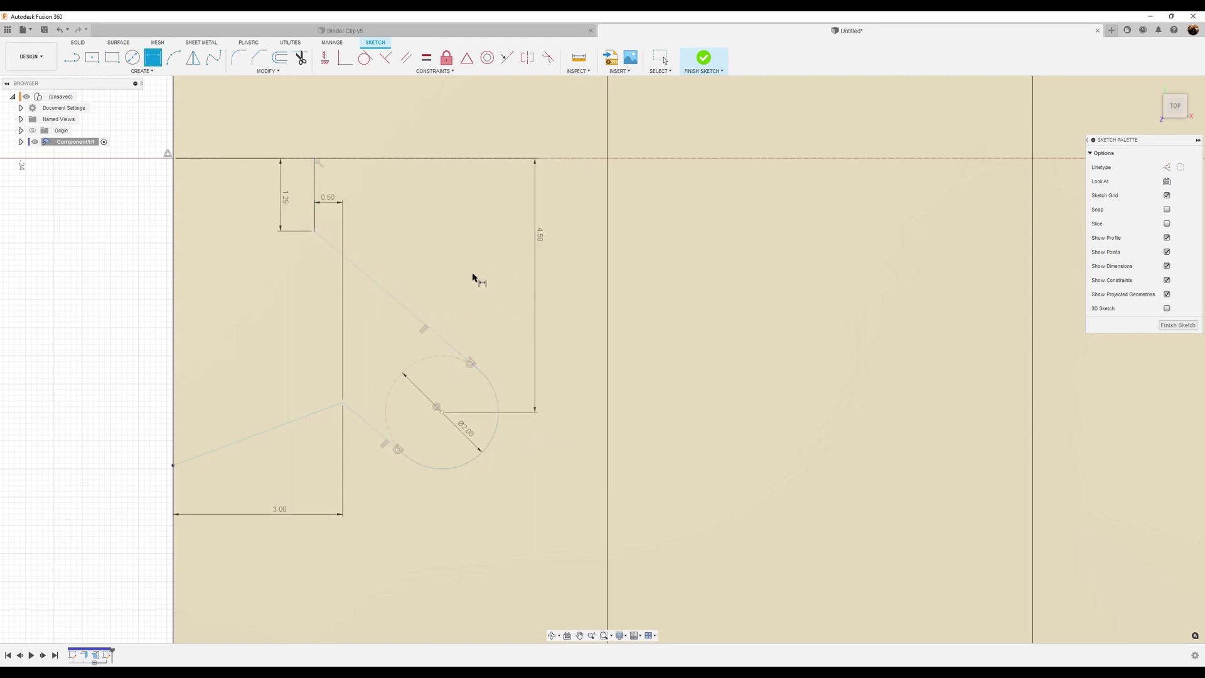
{"action": "left_click_drag", "start_coordinate": [328, 199], "coordinate": [328, 303]}
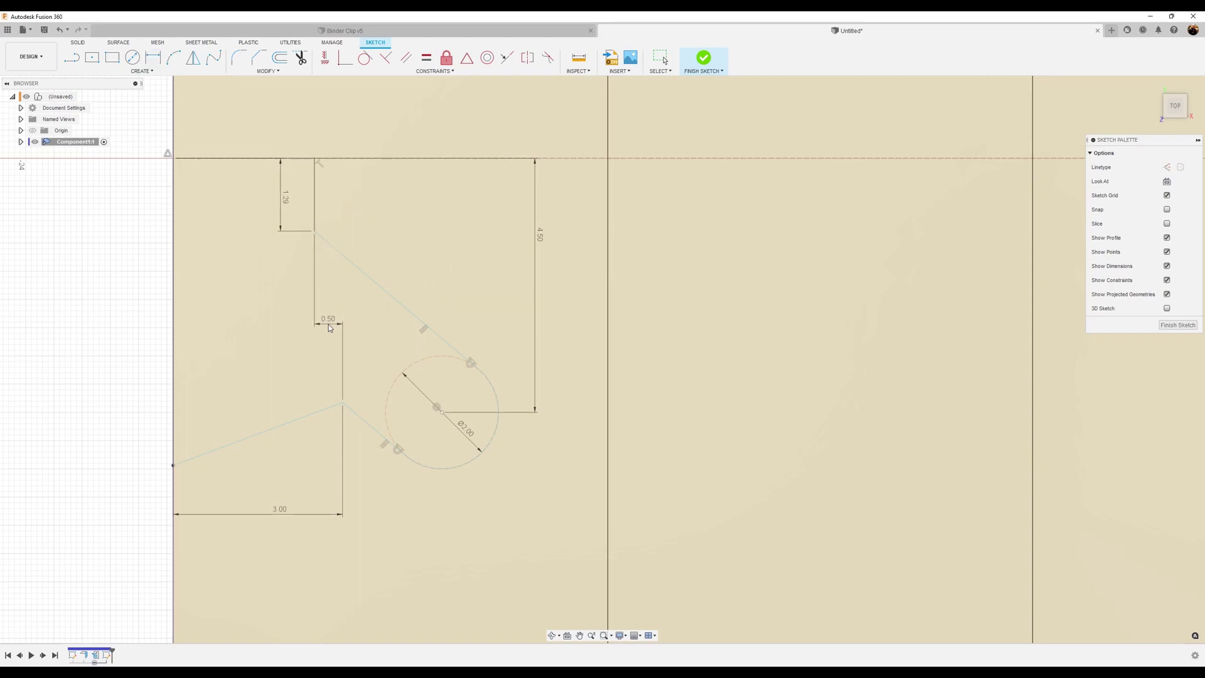
Dimension the vertical distance from the construction centreline's left endpoint to the profile's lower endpoint on the sheet edge as 5 mm
{"action": "left_click_drag", "start_coordinate": [329, 326], "coordinate": [330, 331]}
{"action": "key", "text": "d"}
{"action": "left_click", "coordinate": [173, 159]}
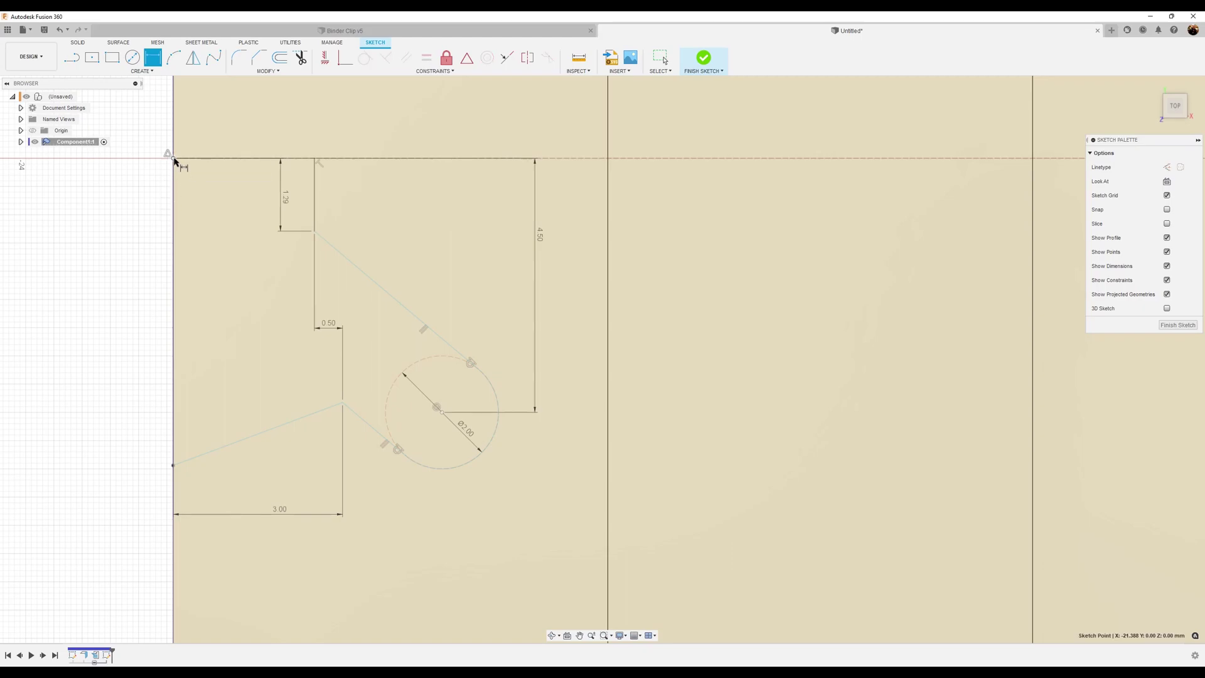
{"action": "left_click", "coordinate": [174, 467]}
{"action": "left_click", "coordinate": [150, 332]}
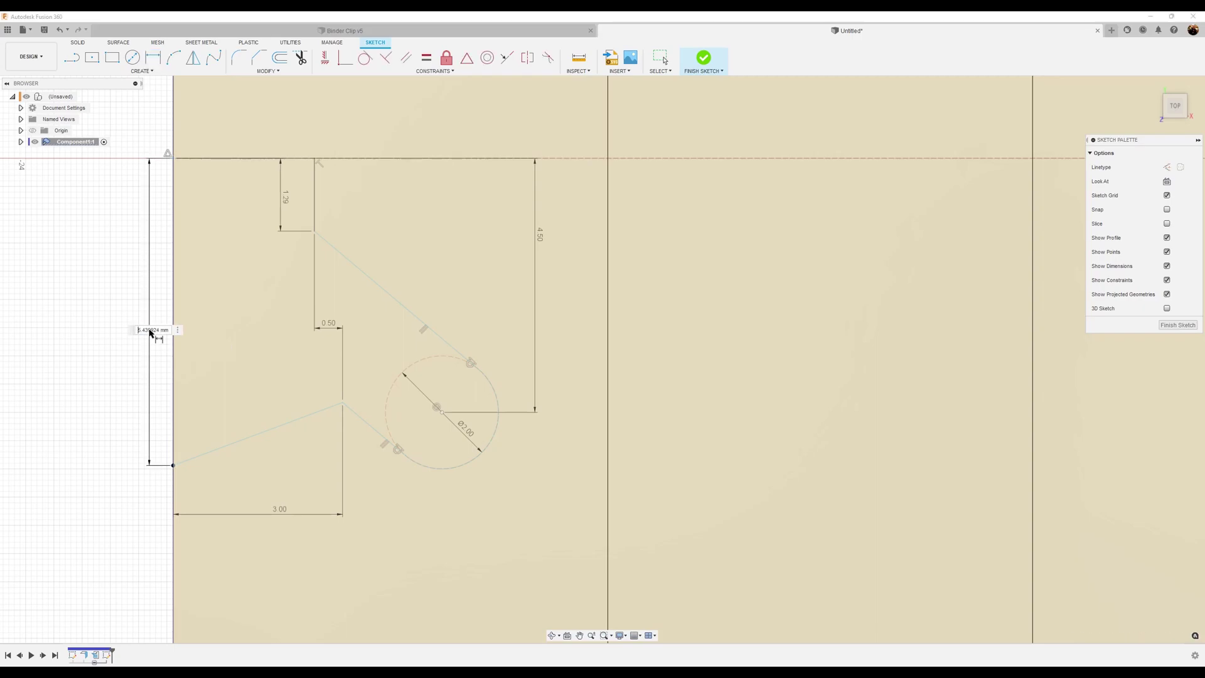
{"action": "type", "text": "5"}
{"action": "key", "text": "Return"}
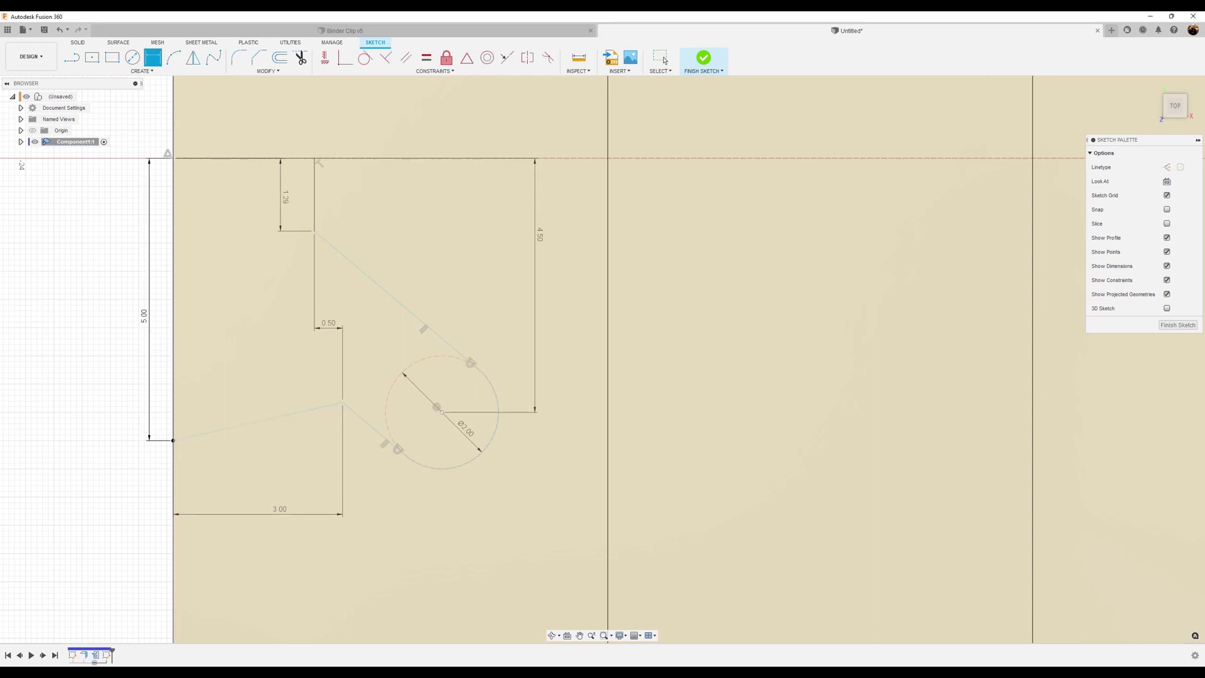
Dimension the horizontal distance from the sheet's lower-left corner to the circle's centre as 6 mm, placed below the sheet
{"action": "scroll", "coordinate": [619, 479], "scroll_direction": "down", "scroll_amount": 3}
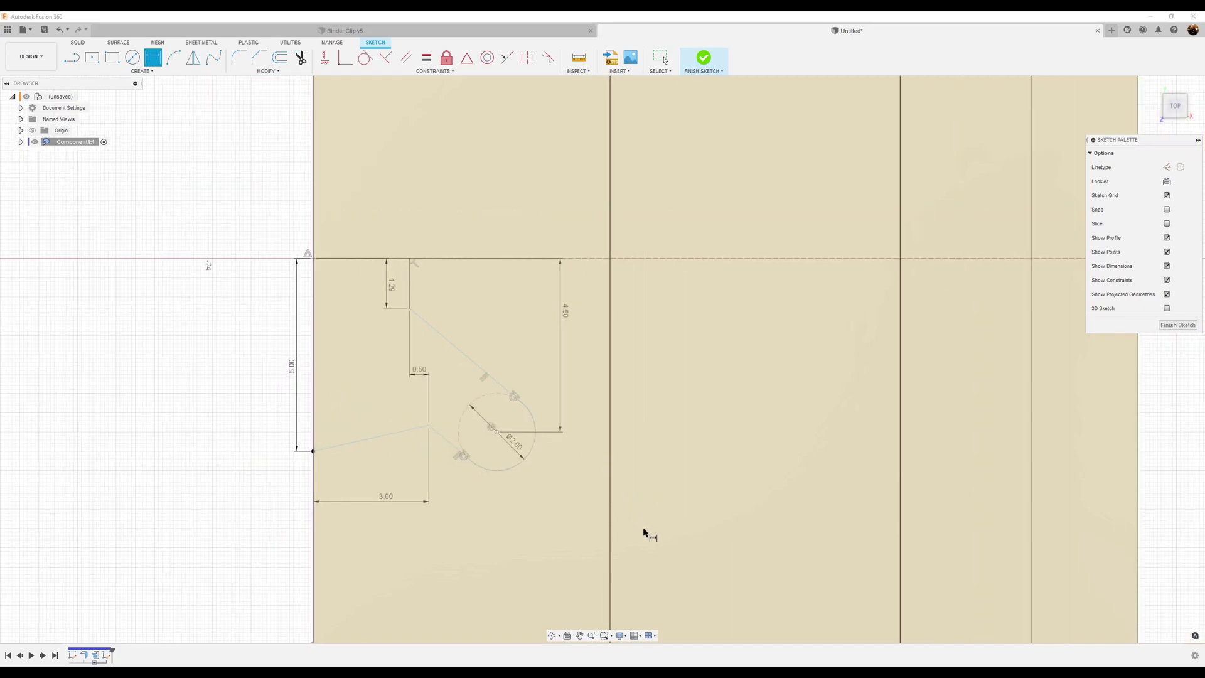
{"action": "middle_click_drag", "start_coordinate": [646, 533], "coordinate": [642, 384]}
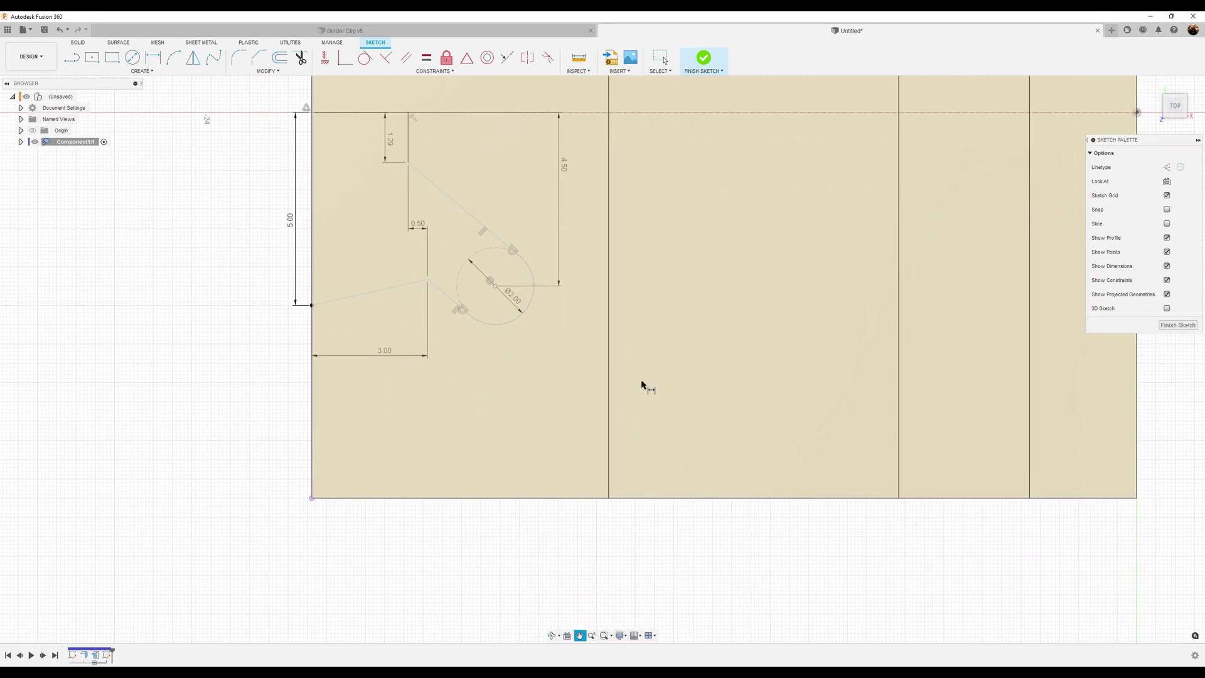
{"action": "left_click", "coordinate": [495, 287]}
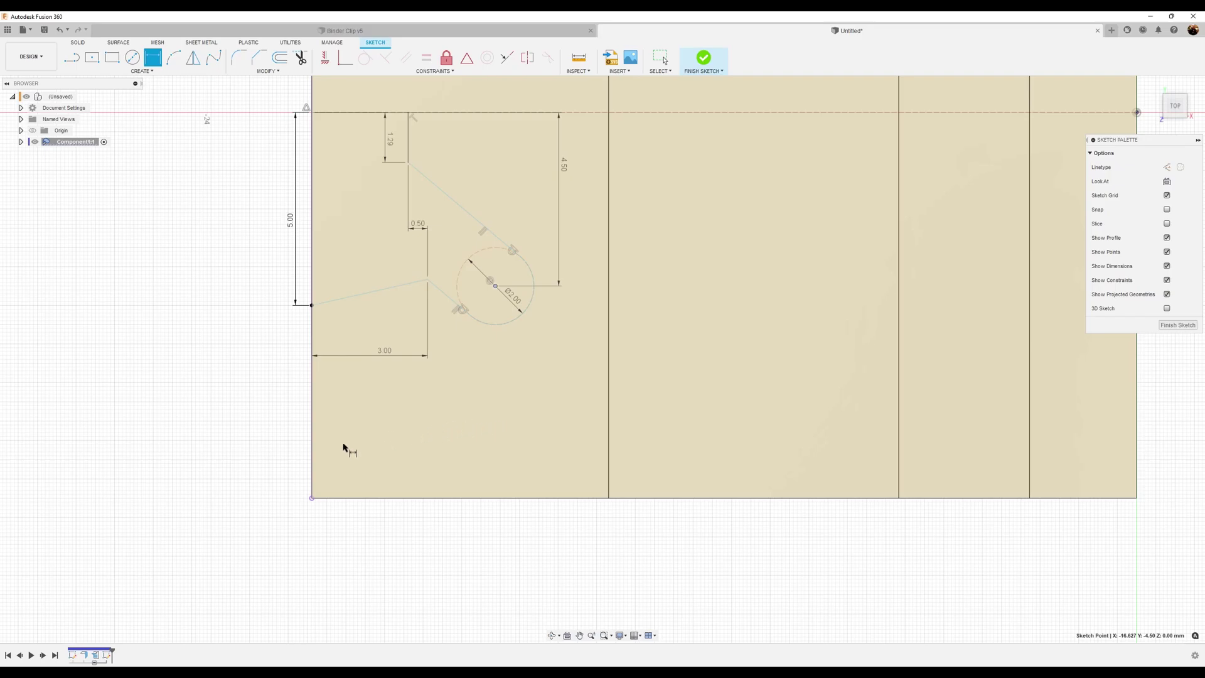
{"action": "left_click", "coordinate": [312, 499]}
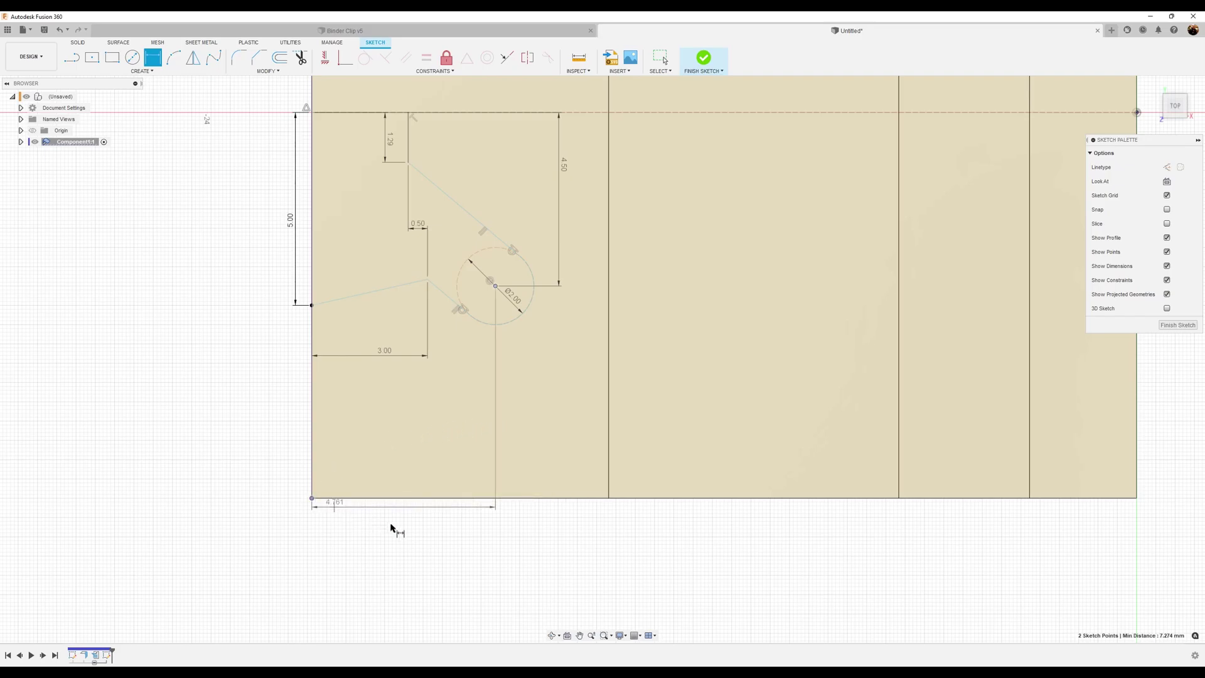
{"action": "left_click", "coordinate": [417, 535]}
{"action": "type", "text": "6"}
{"action": "key", "text": "Return"}
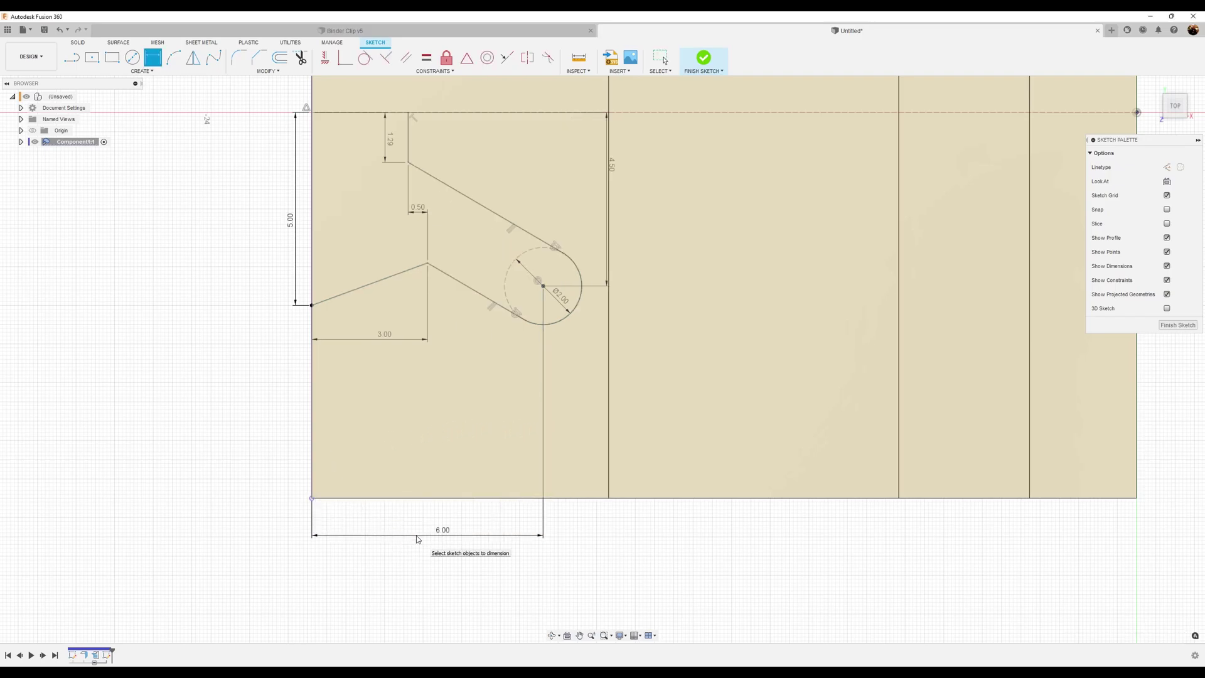
Reposition the circle centre's 4.5 mm and 6 mm dimensions closer to the cutout profile and the sheet
{"action": "middle_click_drag", "start_coordinate": [684, 356], "coordinate": [646, 445]}
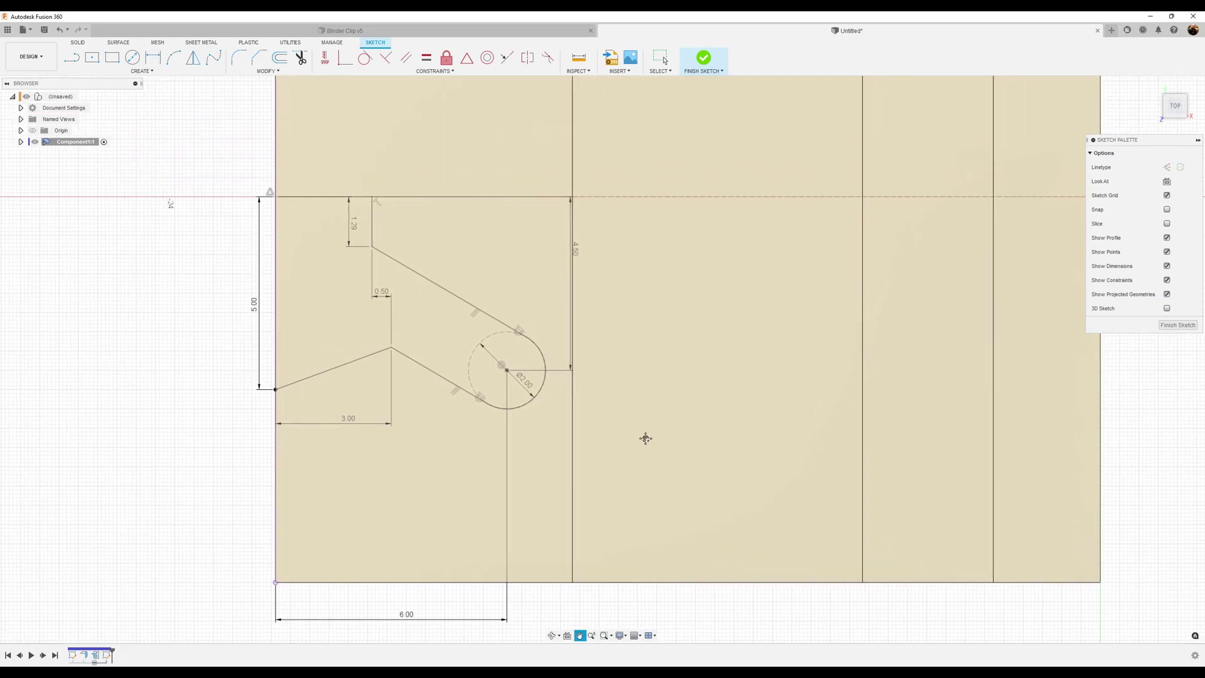
{"action": "key", "text": "Escape"}
{"action": "left_click_drag", "start_coordinate": [554, 261], "coordinate": [551, 274]}
{"action": "key", "text": "d"}
{"action": "key", "text": "Escape"}
{"action": "mouse_move", "coordinate": [405, 622]}
{"action": "left_mouse_down"}
{"action": "mouse_move", "coordinate": [408, 559]}
{"action": "mouse_move", "coordinate": [404, 605]}
{"action": "left_mouse_up"}
{"action": "key", "text": "d"}
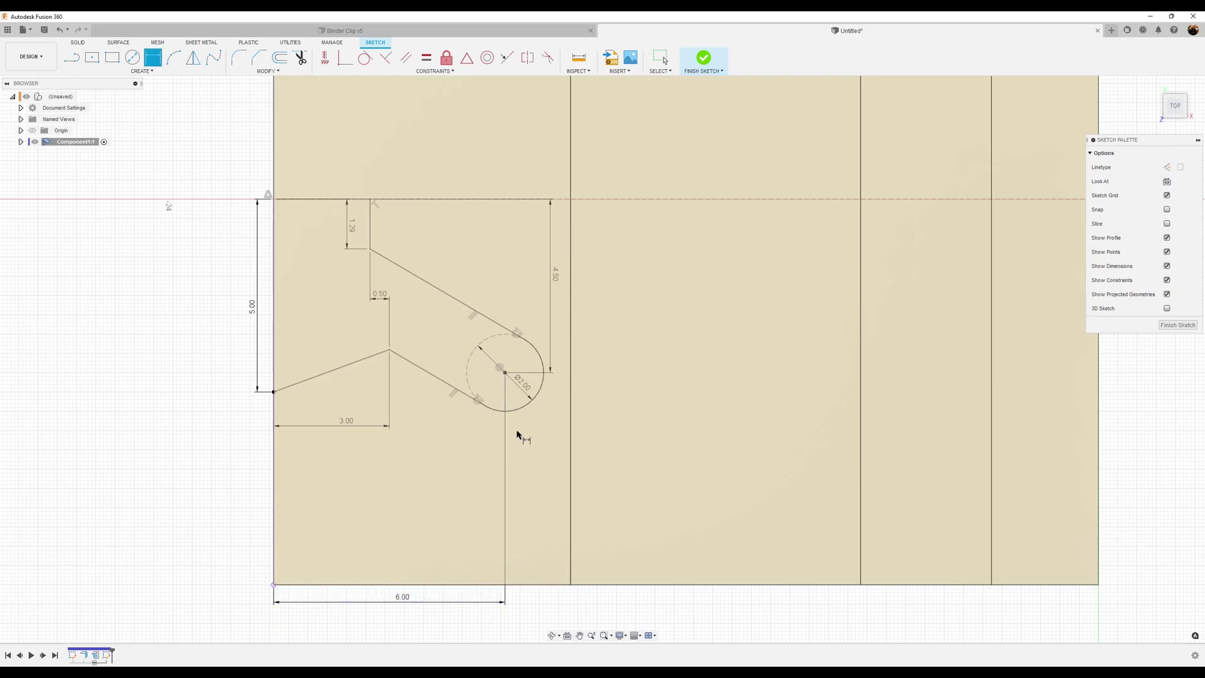
{"action": "middle_click_drag", "start_coordinate": [565, 438], "coordinate": [544, 461]}
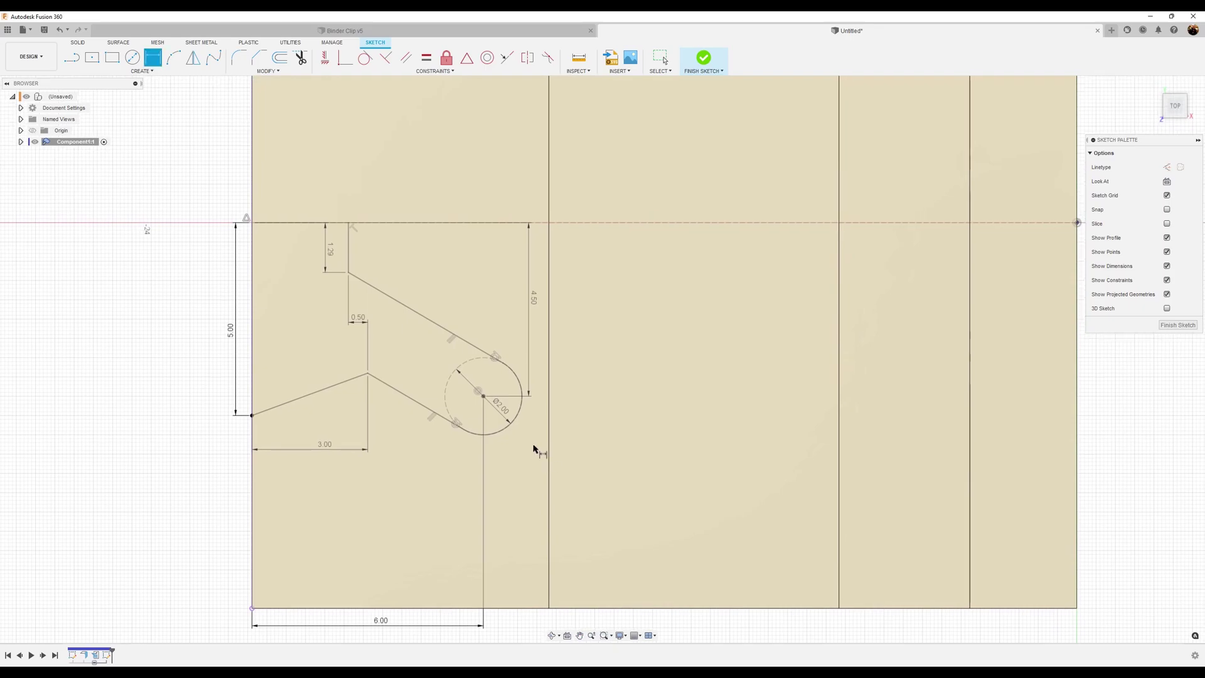
Fillet the upper and lower corners of the cutout profile with a 1 mm radius
{"action": "left_click", "coordinate": [240, 63]}
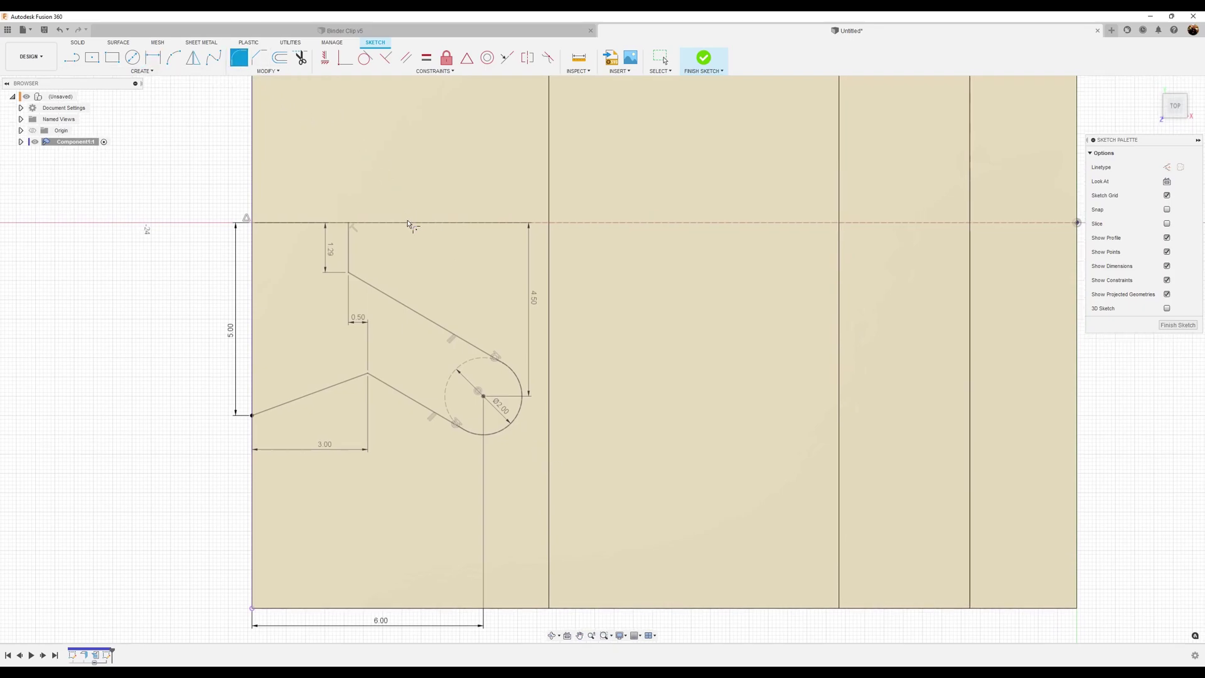
{"action": "left_click", "coordinate": [349, 273]}
{"action": "left_click", "coordinate": [369, 376]}
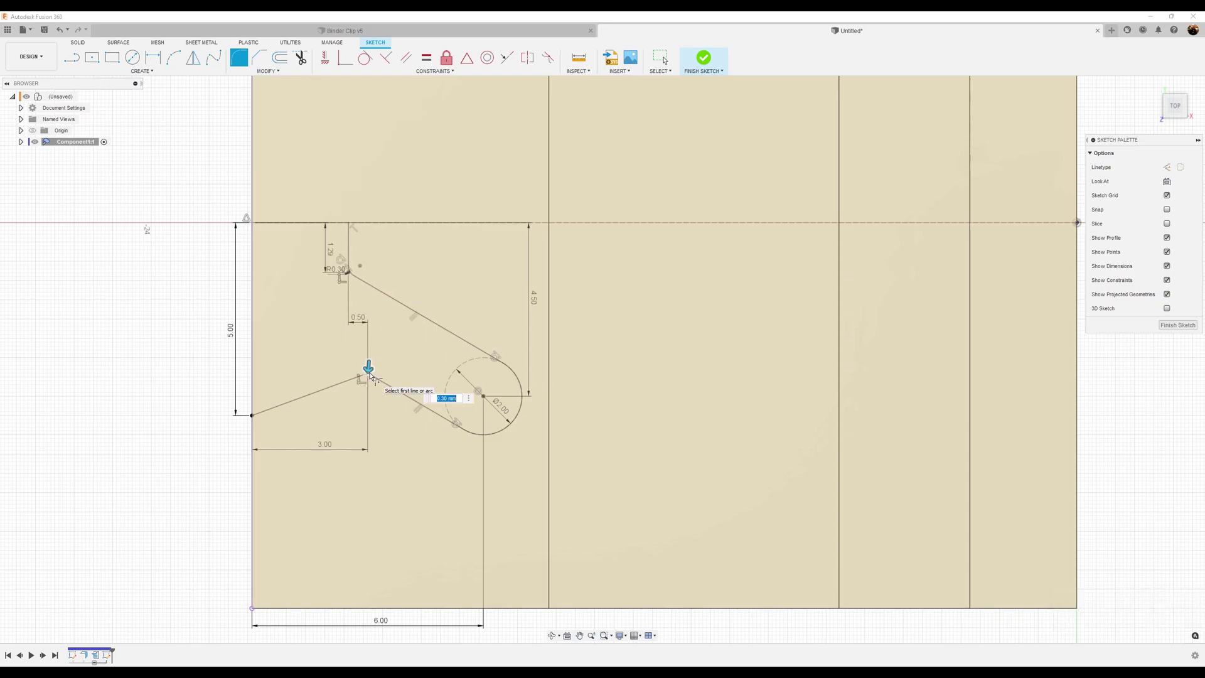
{"action": "type", "text": "1"}
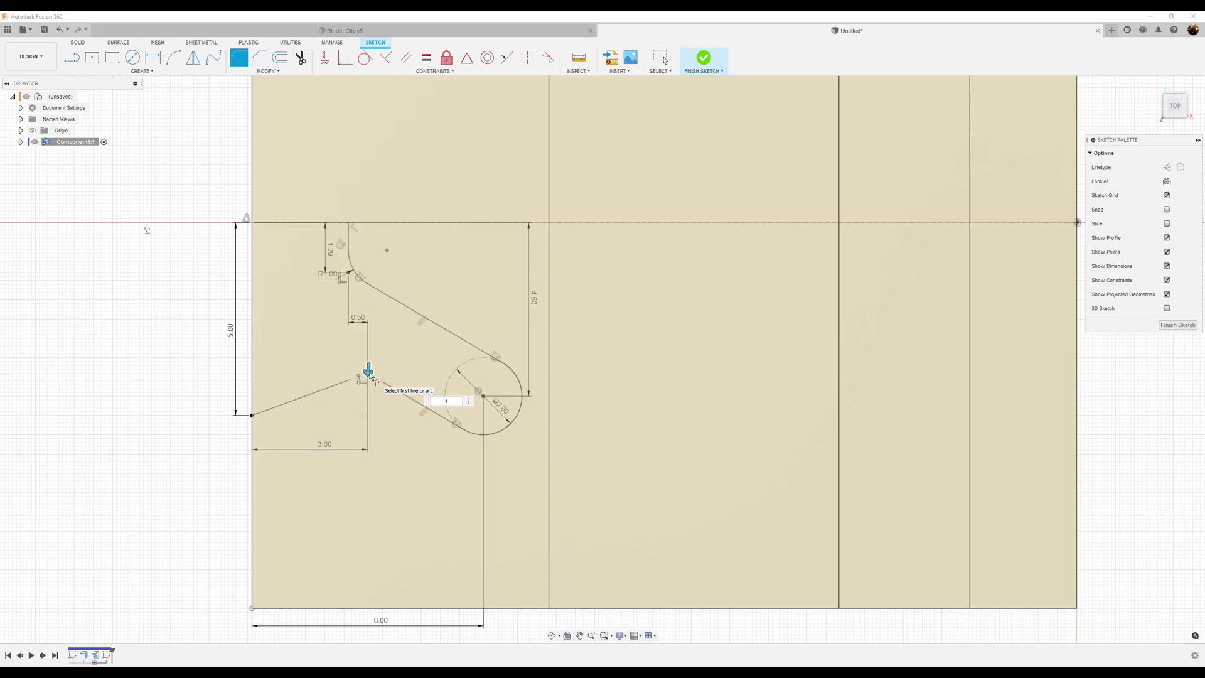
{"action": "key", "text": "Return"}
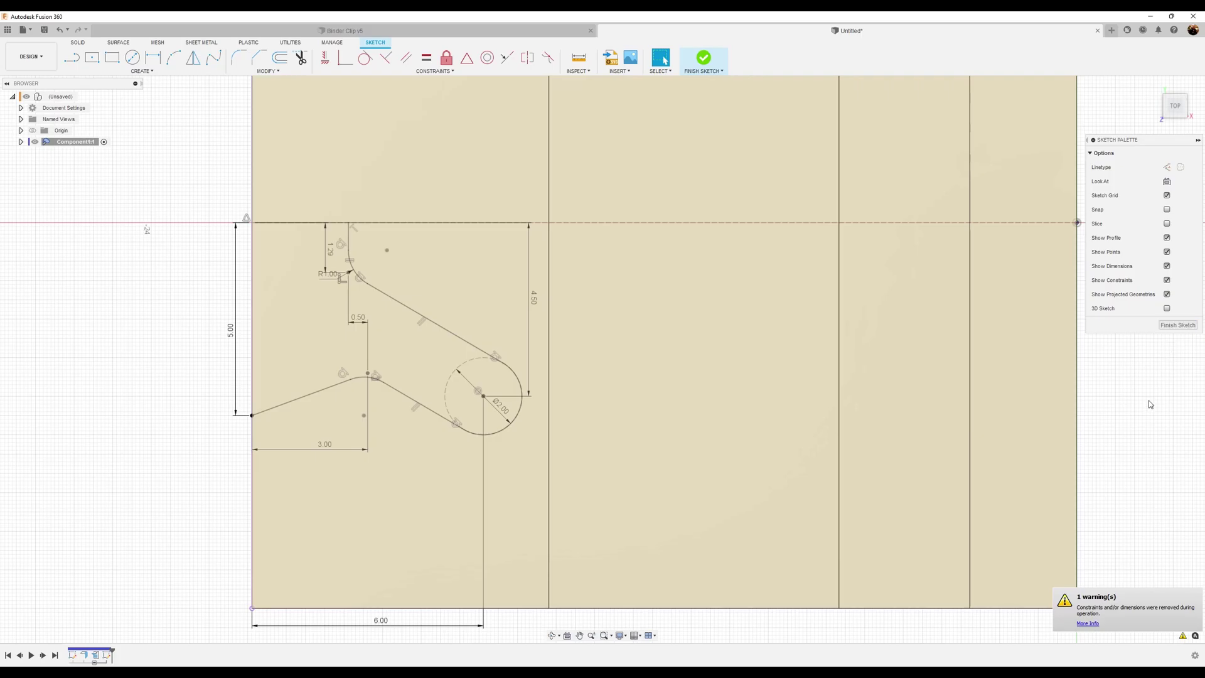
Mirror the seven connected curves of the cutout profile about the construction centreline and finish the sketch
{"action": "scroll", "coordinate": [900, 398], "scroll_direction": "down", "scroll_amount": 4}
{"action": "mouse_move", "coordinate": [907, 381]}
{"action": "middle_mouse_down"}
{"action": "mouse_move", "coordinate": [800, 450]}
{"action": "mouse_move", "coordinate": [747, 425]}
{"action": "middle_mouse_up"}
{"action": "scroll", "coordinate": [800, 451], "scroll_direction": "down", "scroll_amount": 1}
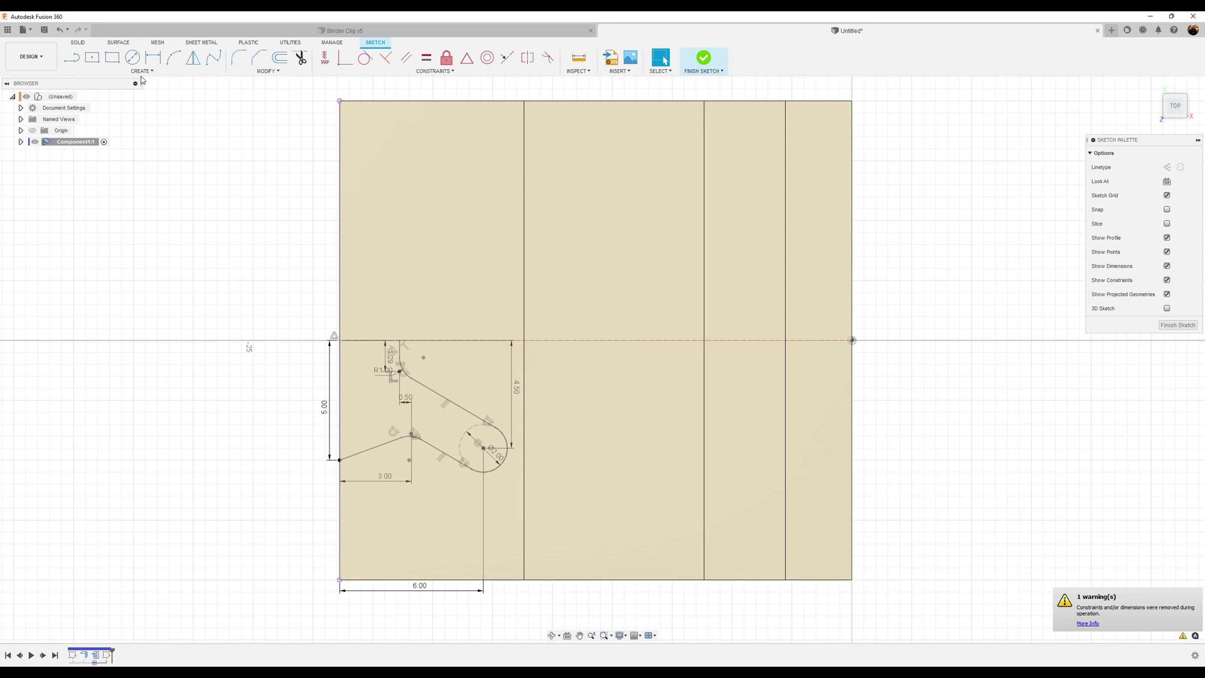
{"action": "left_click", "coordinate": [193, 58]}
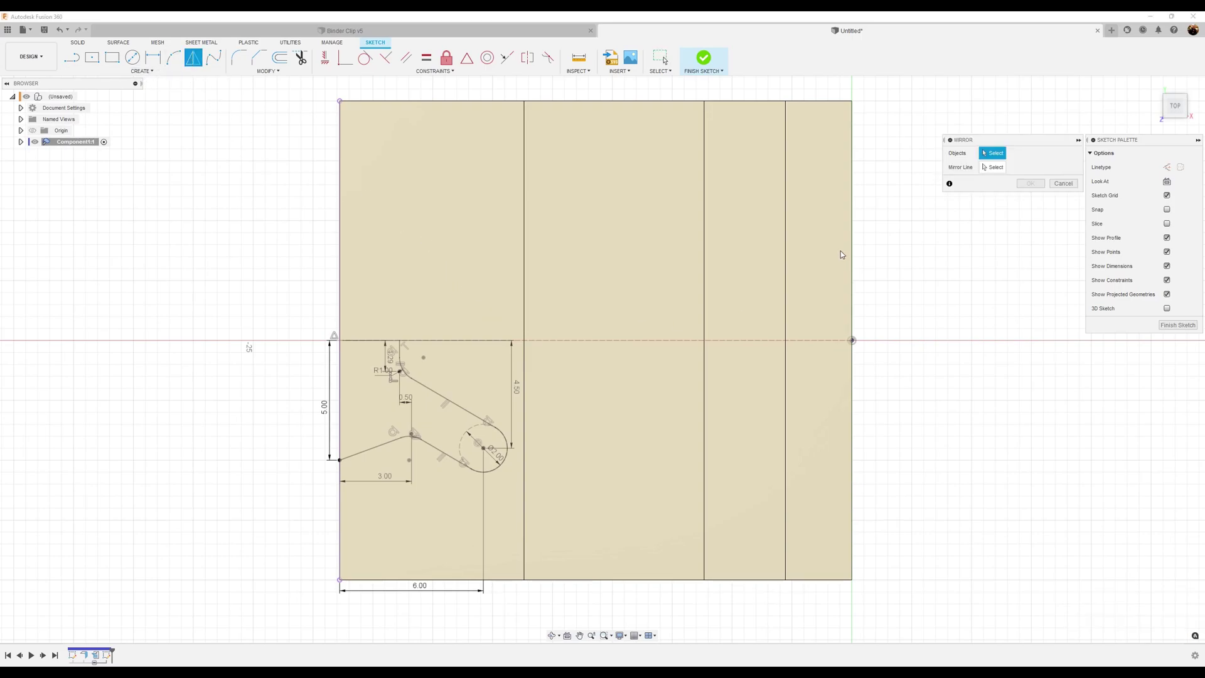
{"action": "left_click", "coordinate": [401, 355]}
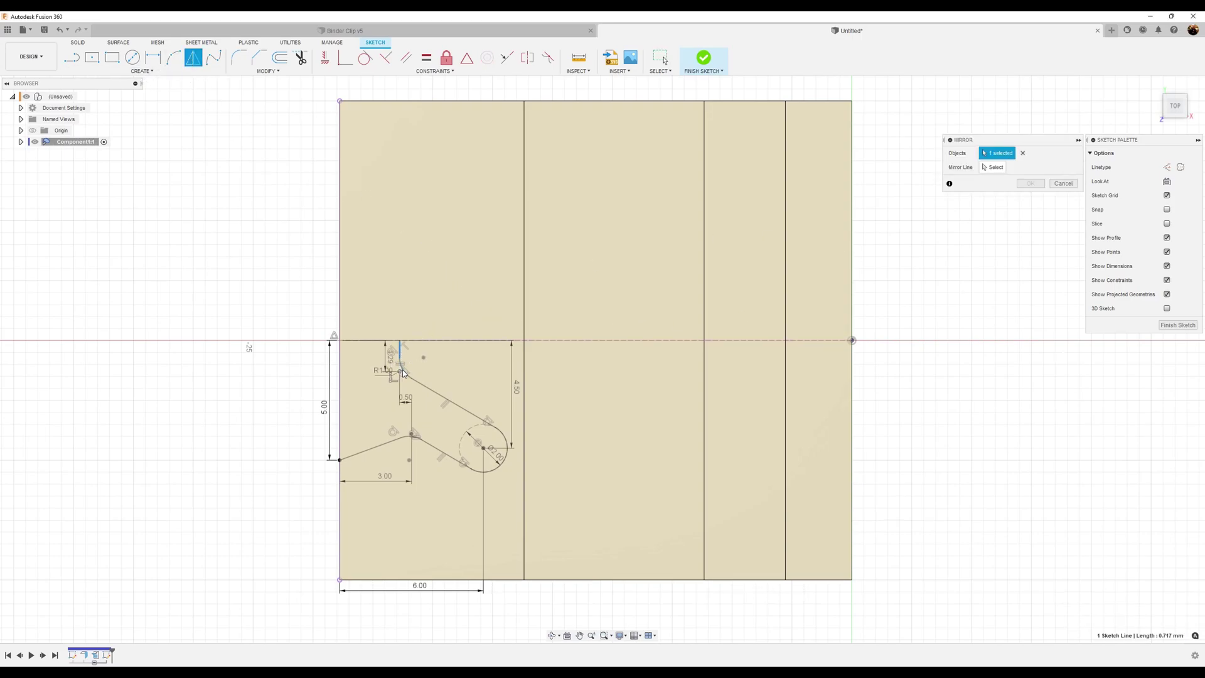
{"action": "left_click", "coordinate": [406, 376]}
{"action": "left_click", "coordinate": [435, 388]}
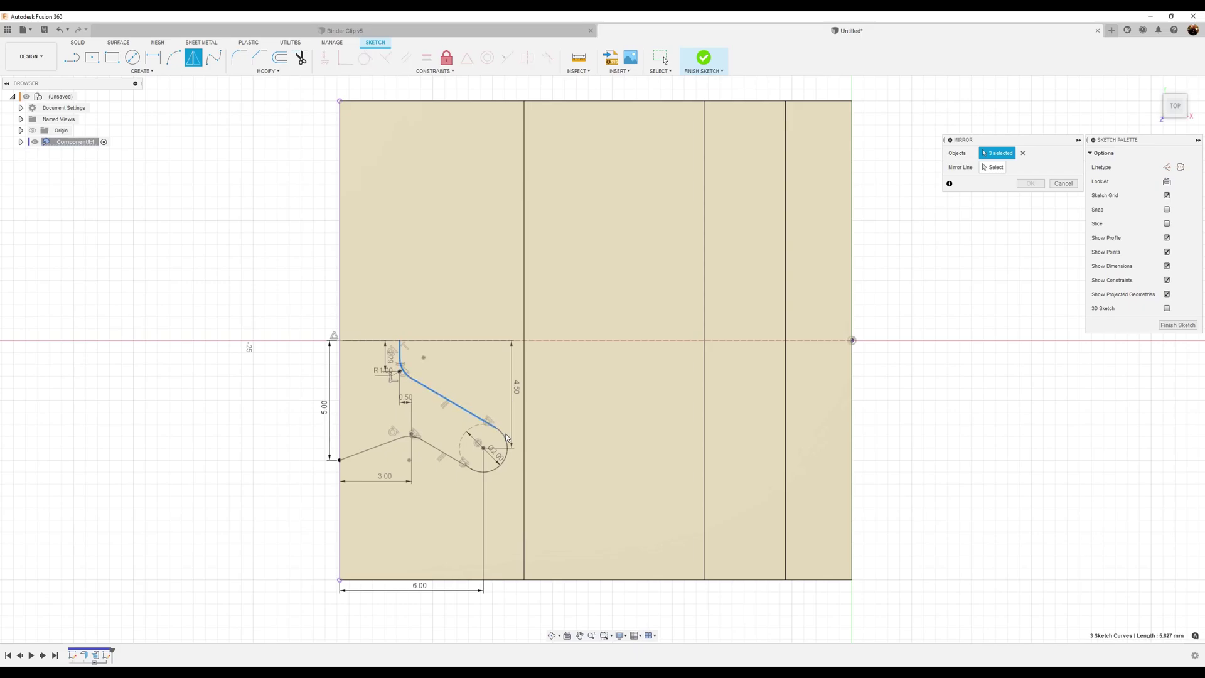
{"action": "left_click", "coordinate": [507, 444]}
{"action": "left_click", "coordinate": [454, 462]}
{"action": "left_click", "coordinate": [406, 438]}
{"action": "left_click", "coordinate": [391, 442]}
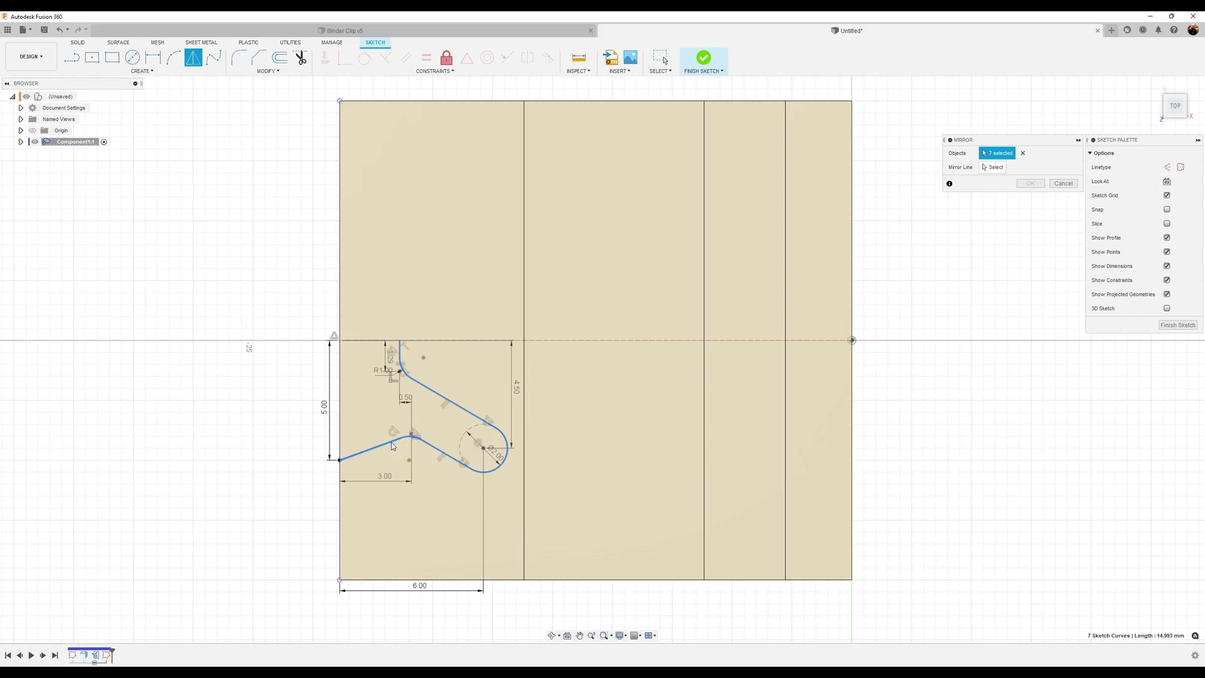
{"action": "left_click", "coordinate": [987, 169]}
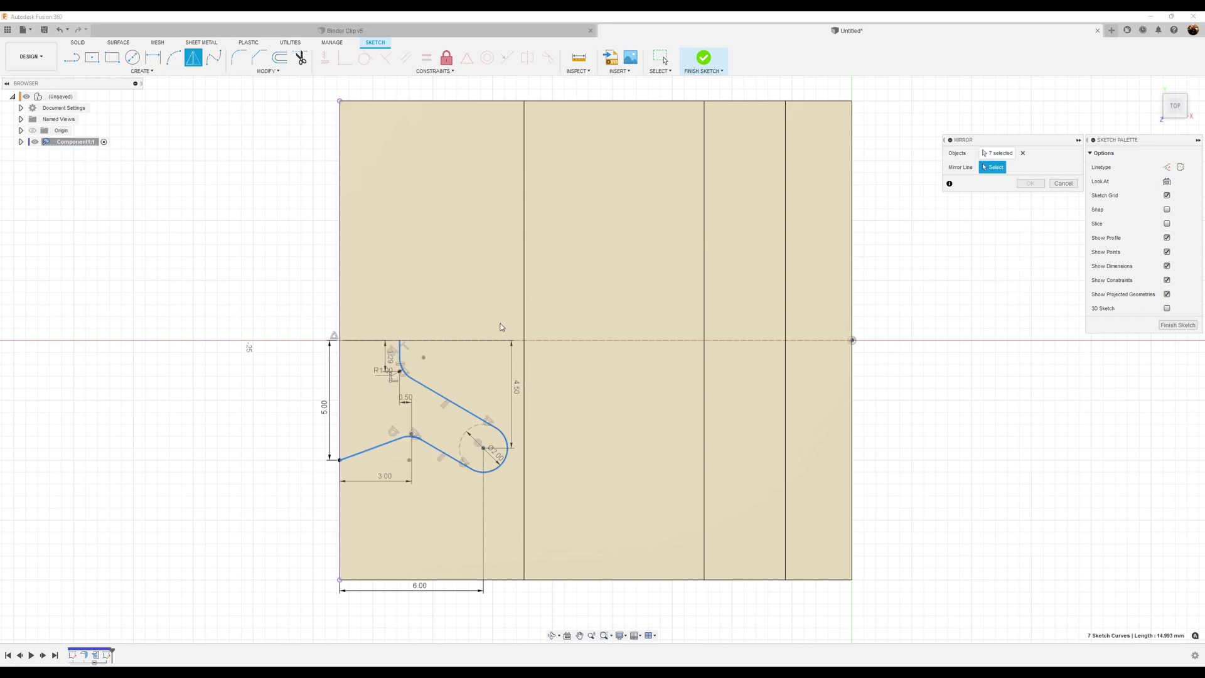
{"action": "left_click", "coordinate": [546, 343]}
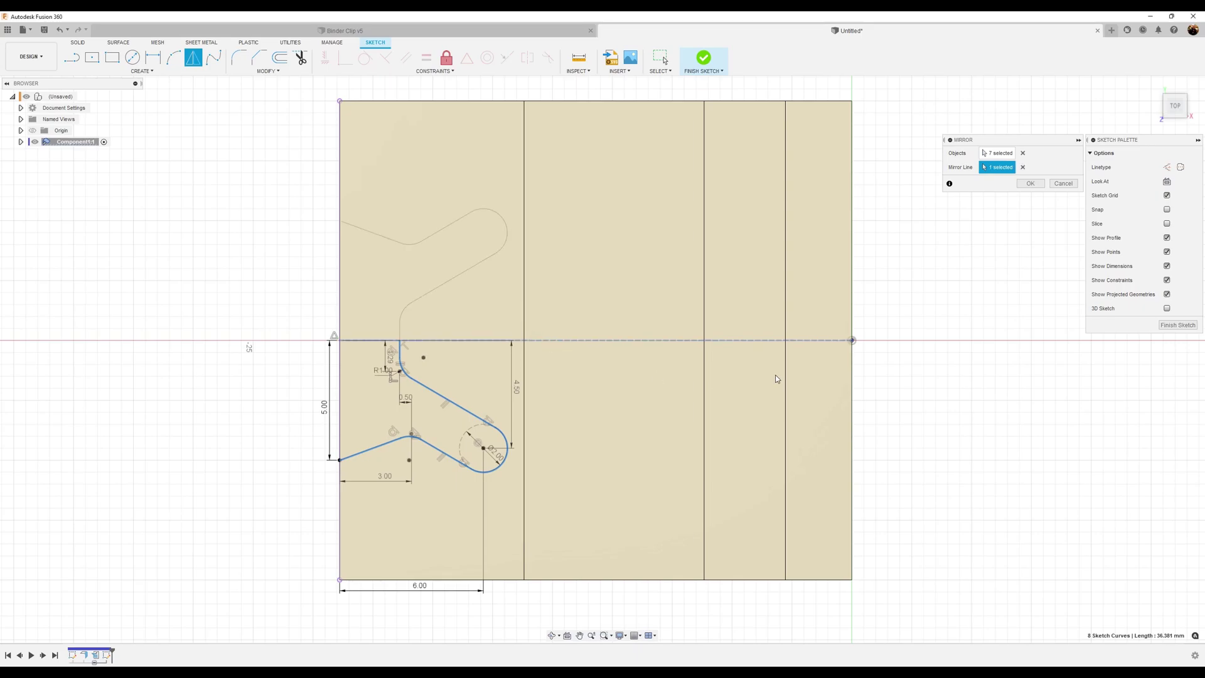
{"action": "left_click", "coordinate": [1031, 184]}
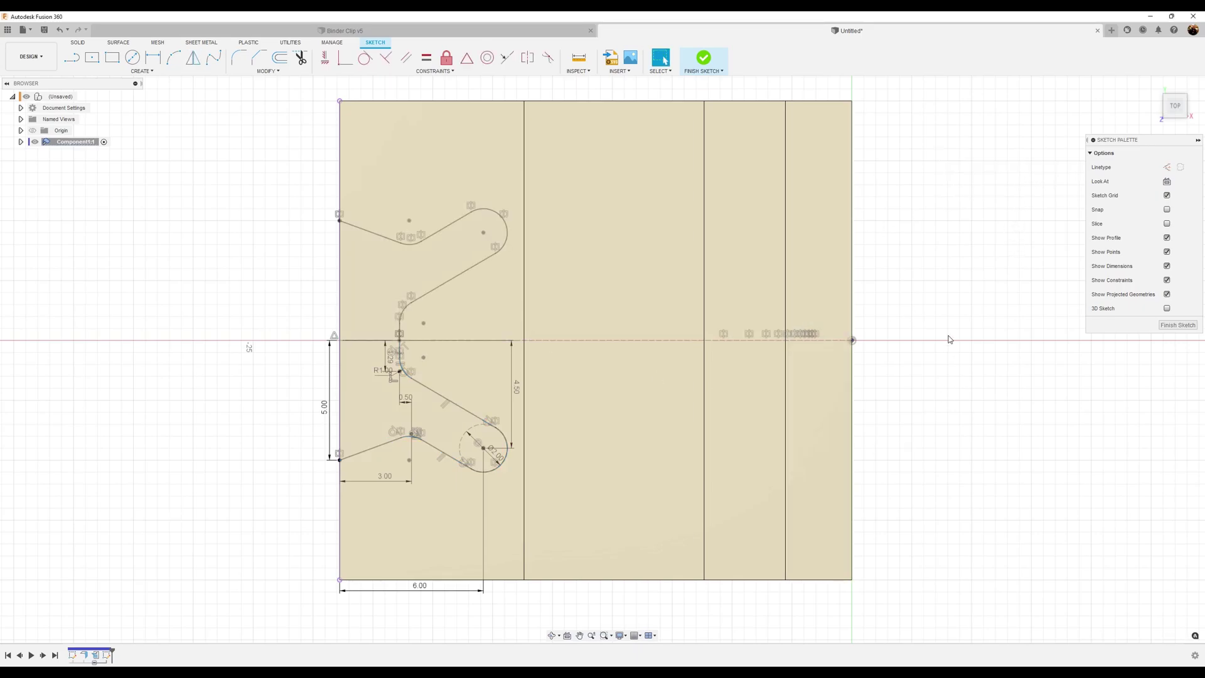
{"action": "left_click", "coordinate": [1190, 326]}
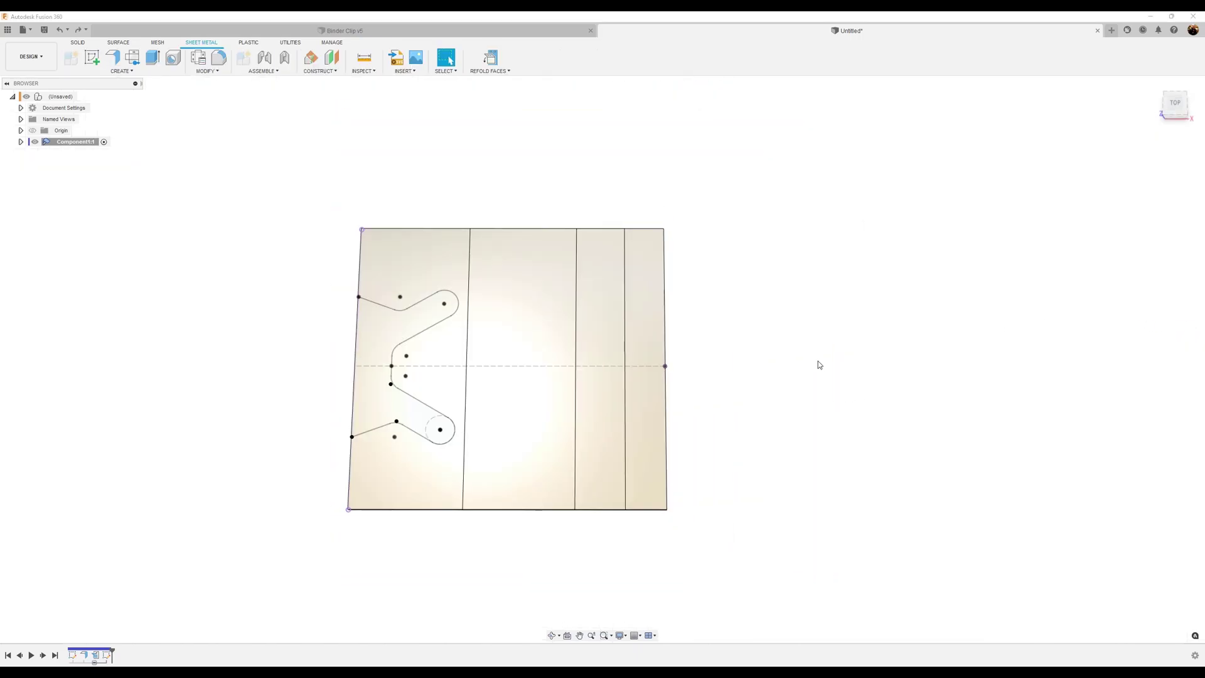
Cut the complete mirrored cutout profile through the unfolded sheet with a 0.25 mm extrude
{"action": "left_click", "coordinate": [147, 58]}
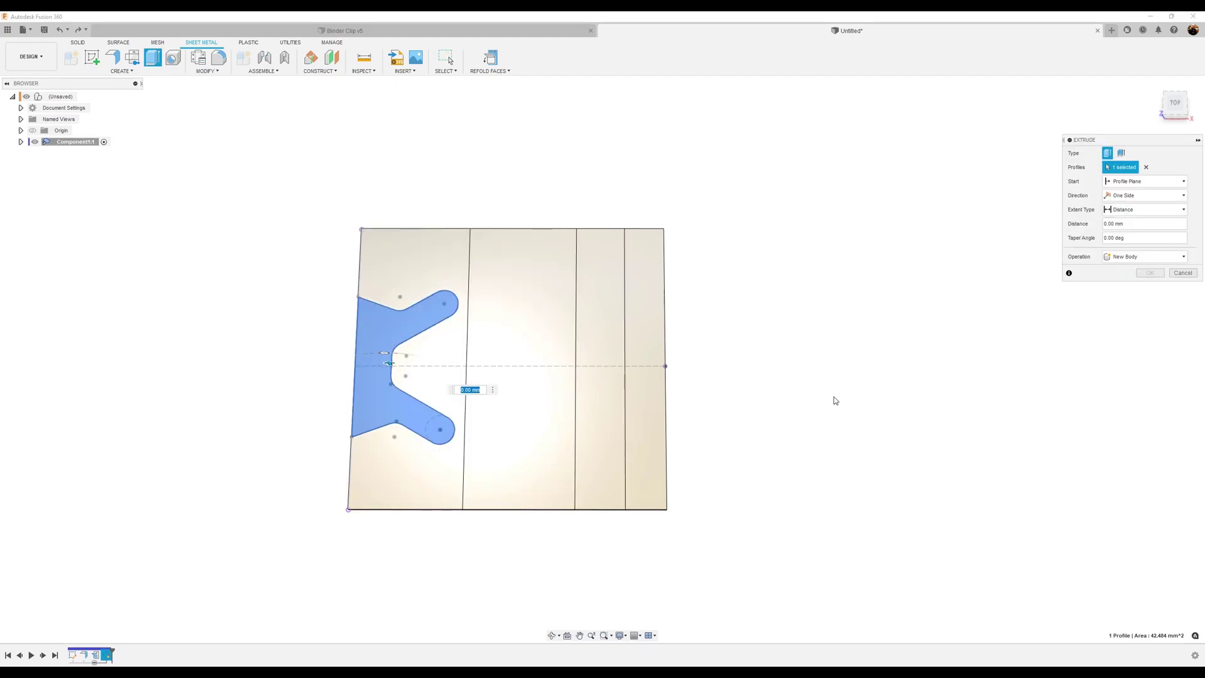
{"action": "middle_click_drag", "start_coordinate": [835, 400], "coordinate": [561, 440], "text": "shift"}
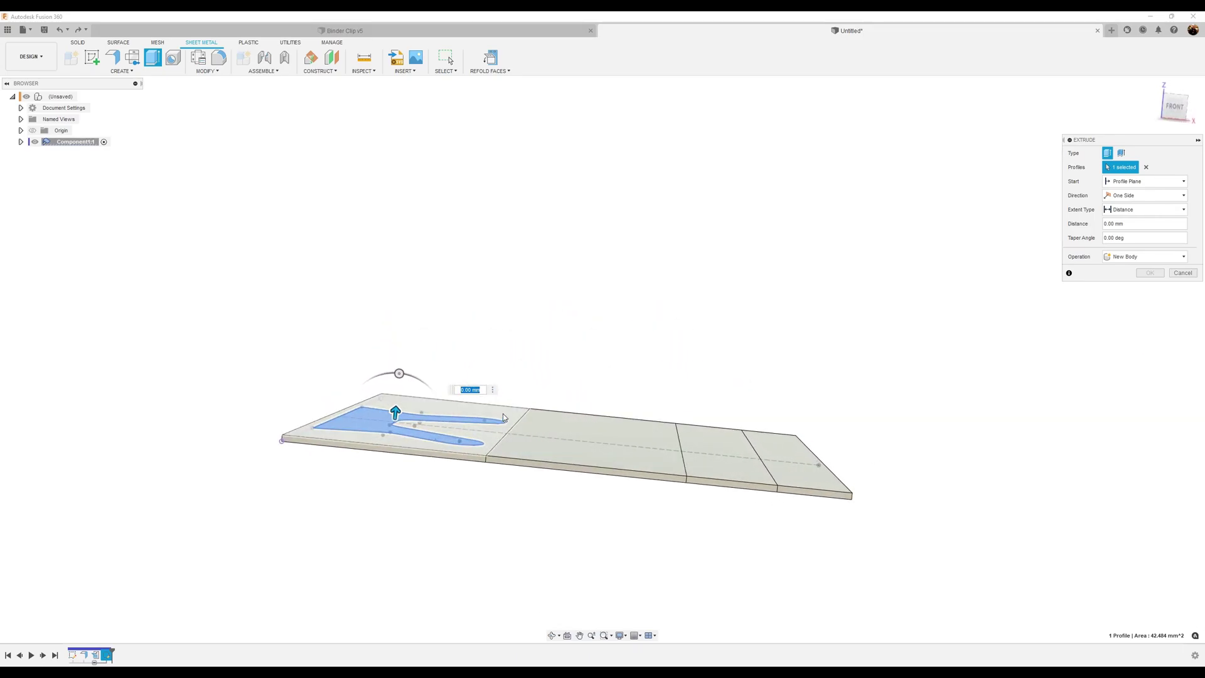
{"action": "type", "text": "0.25"}
{"action": "middle_click_drag", "start_coordinate": [471, 430], "coordinate": [964, 380], "text": "shift"}
{"action": "left_click", "coordinate": [1150, 287]}
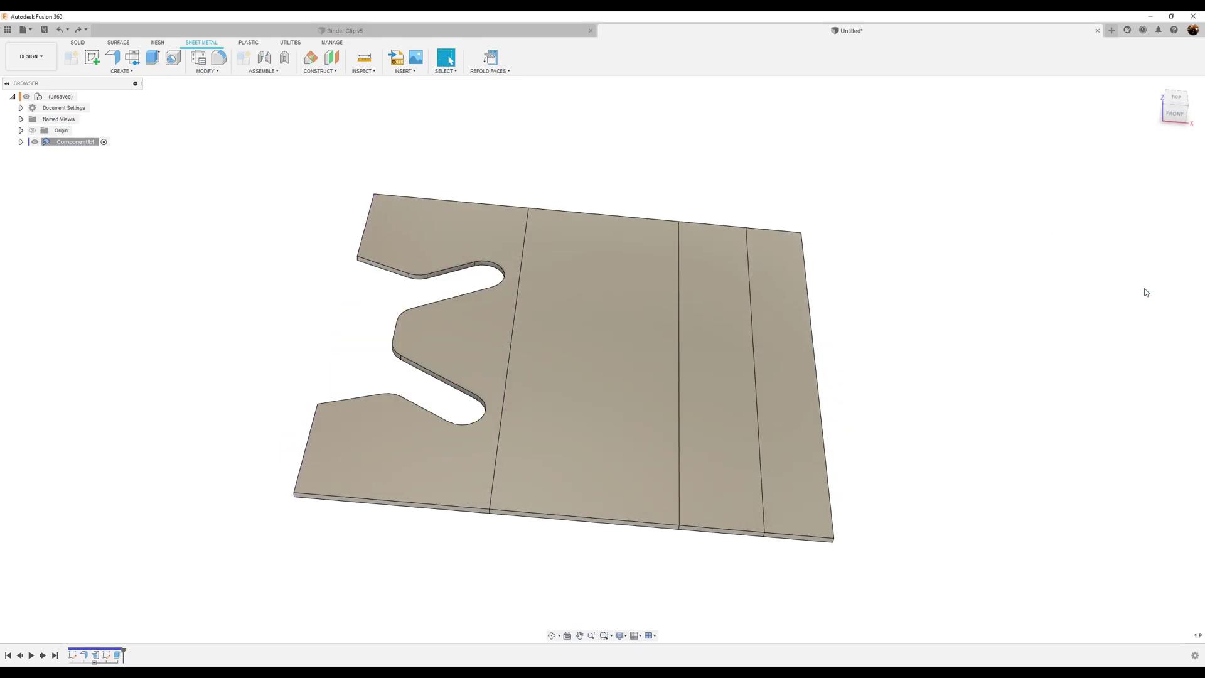
Refold the sheet metal faces to return the clip body to its bent shape
{"action": "middle_click_drag", "start_coordinate": [888, 385], "coordinate": [887, 385], "text": "shift"}
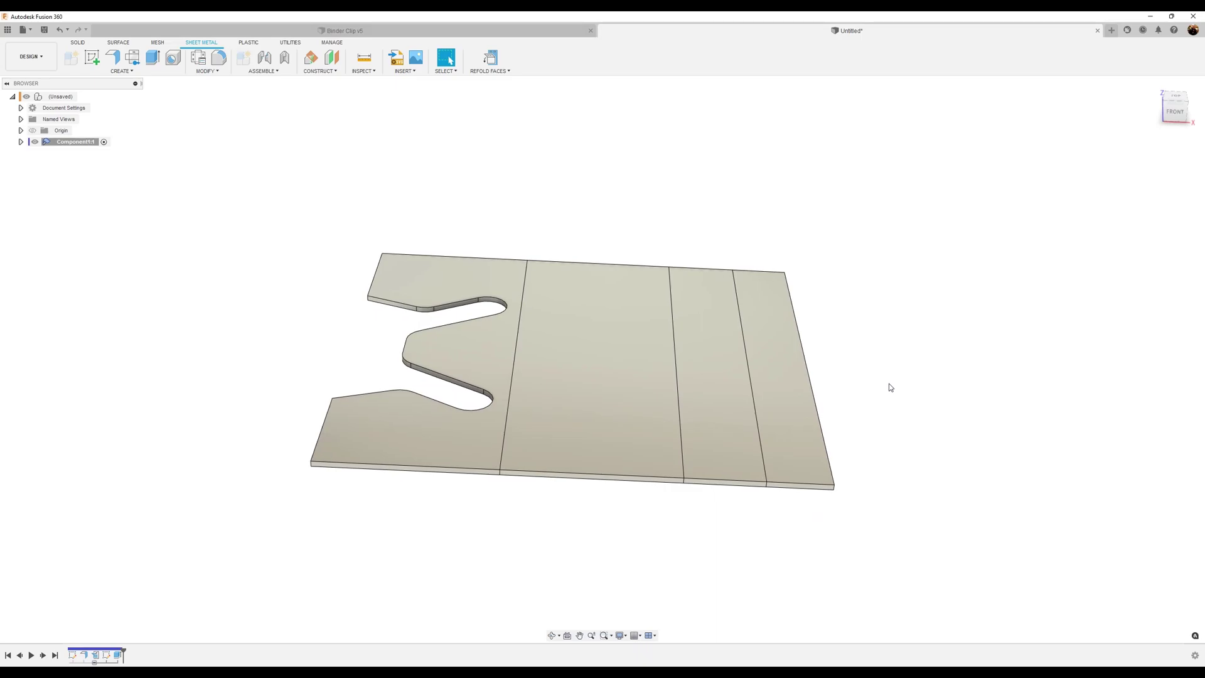
{"action": "left_click", "coordinate": [487, 59]}
{"action": "middle_click_drag", "start_coordinate": [927, 451], "coordinate": [461, 251], "text": "shift"}
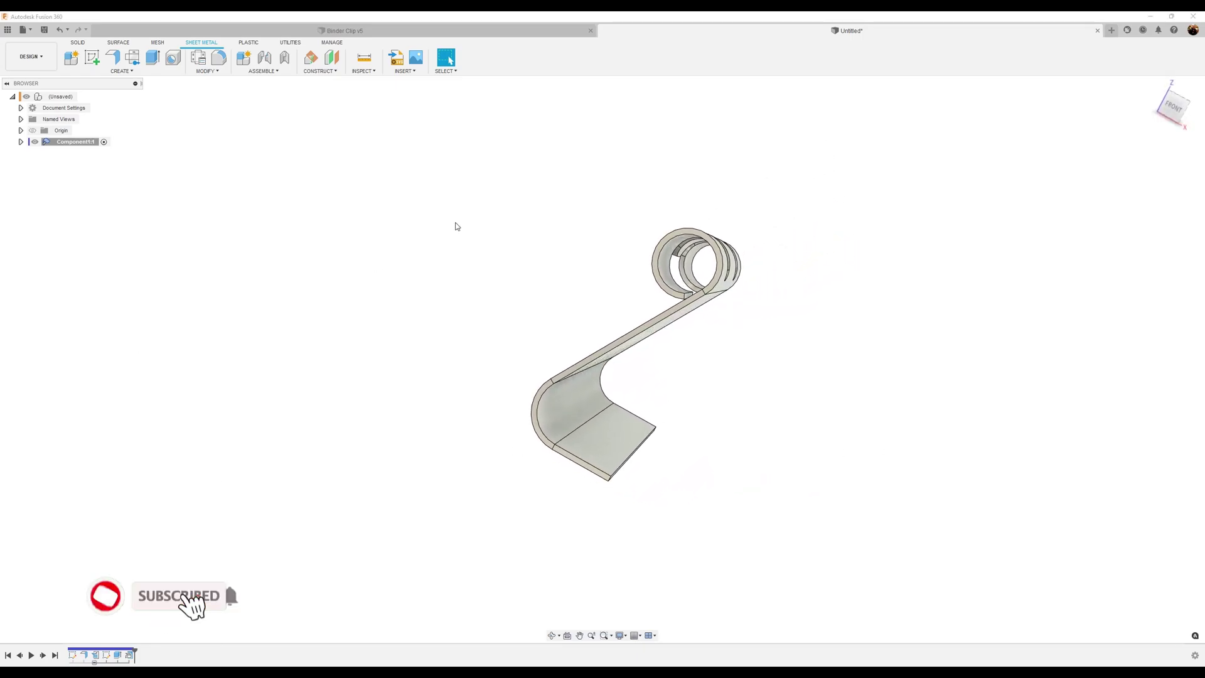
Mirror the folded clip body about the narrow end face of its base, using the Join operation
{"action": "left_click", "coordinate": [122, 71]}
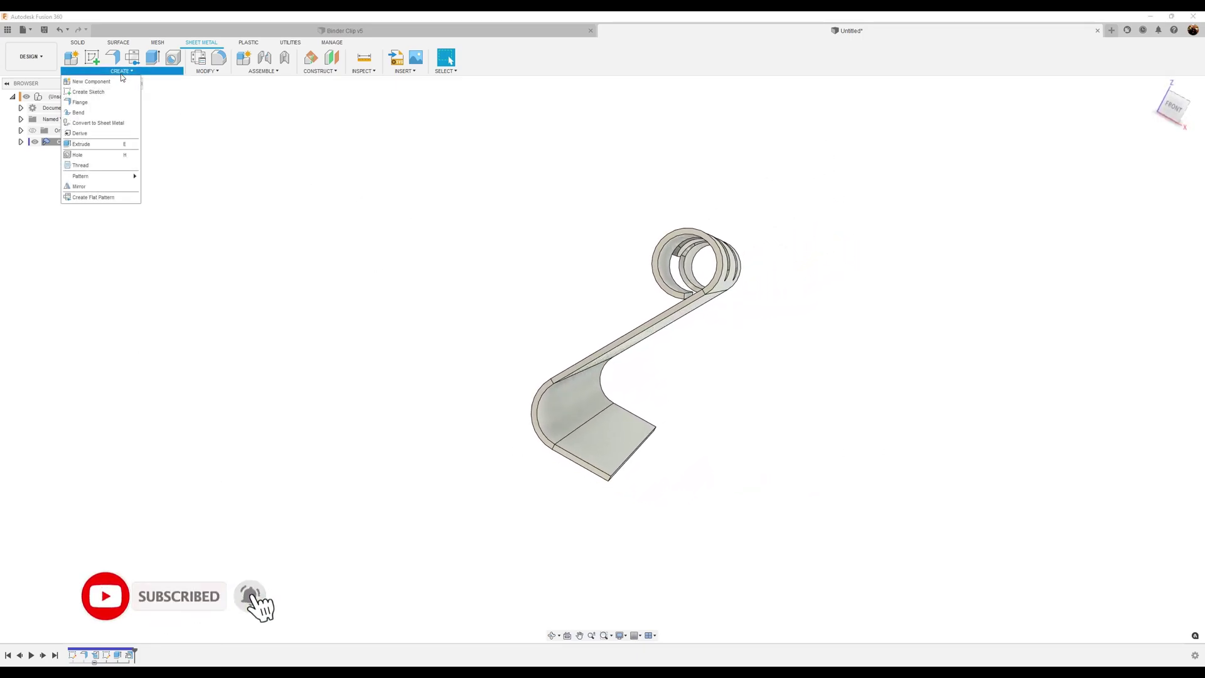
{"action": "left_click", "coordinate": [96, 187]}
{"action": "middle_click_drag", "start_coordinate": [1165, 368], "coordinate": [913, 223], "text": "shift"}
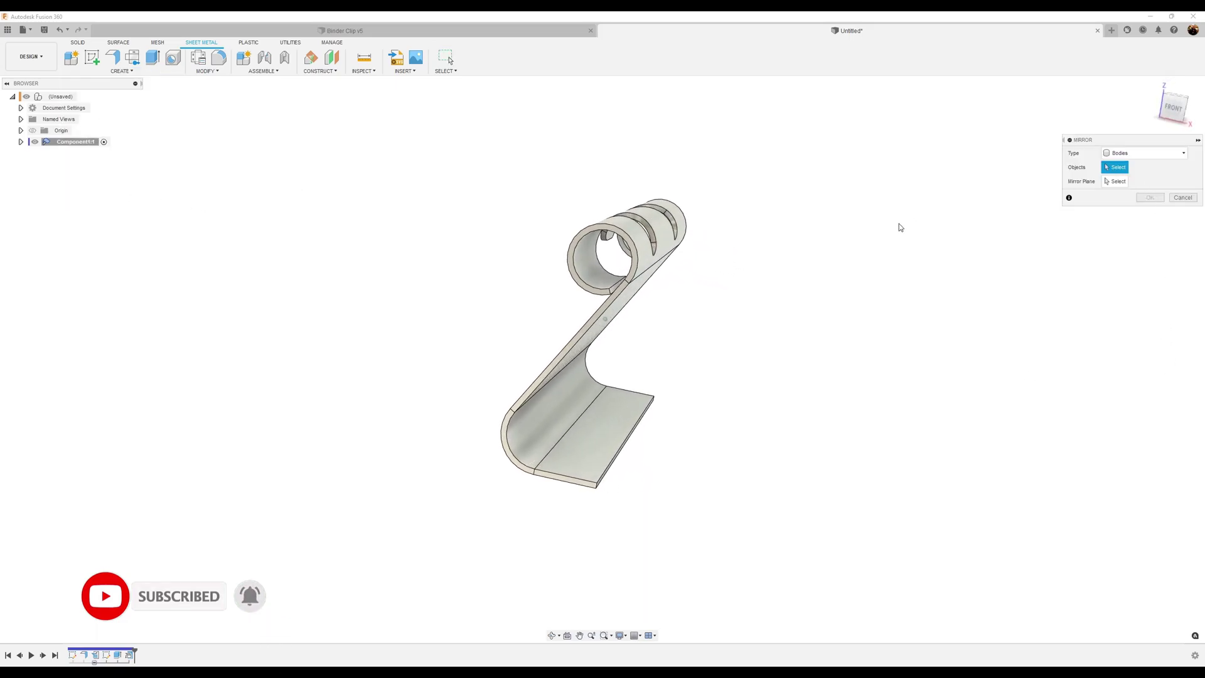
{"action": "left_click", "coordinate": [660, 268]}
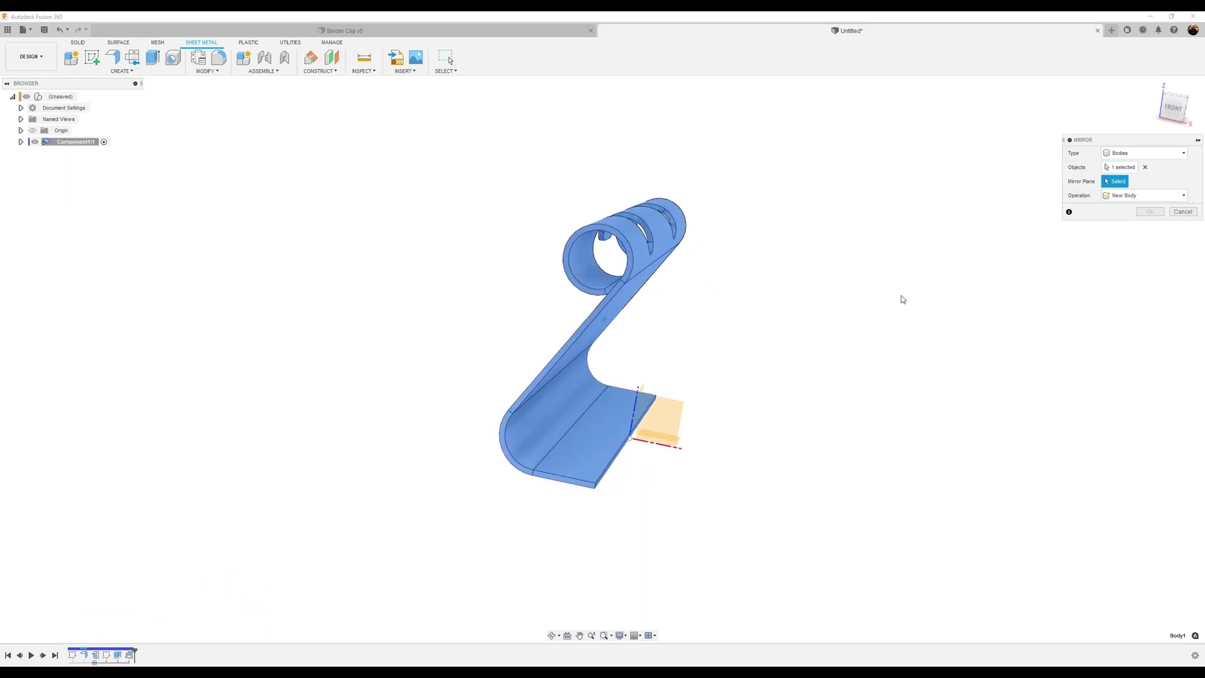
{"action": "middle_click_drag", "start_coordinate": [953, 271], "coordinate": [625, 461], "text": "shift"}
{"action": "left_click", "coordinate": [614, 456]}
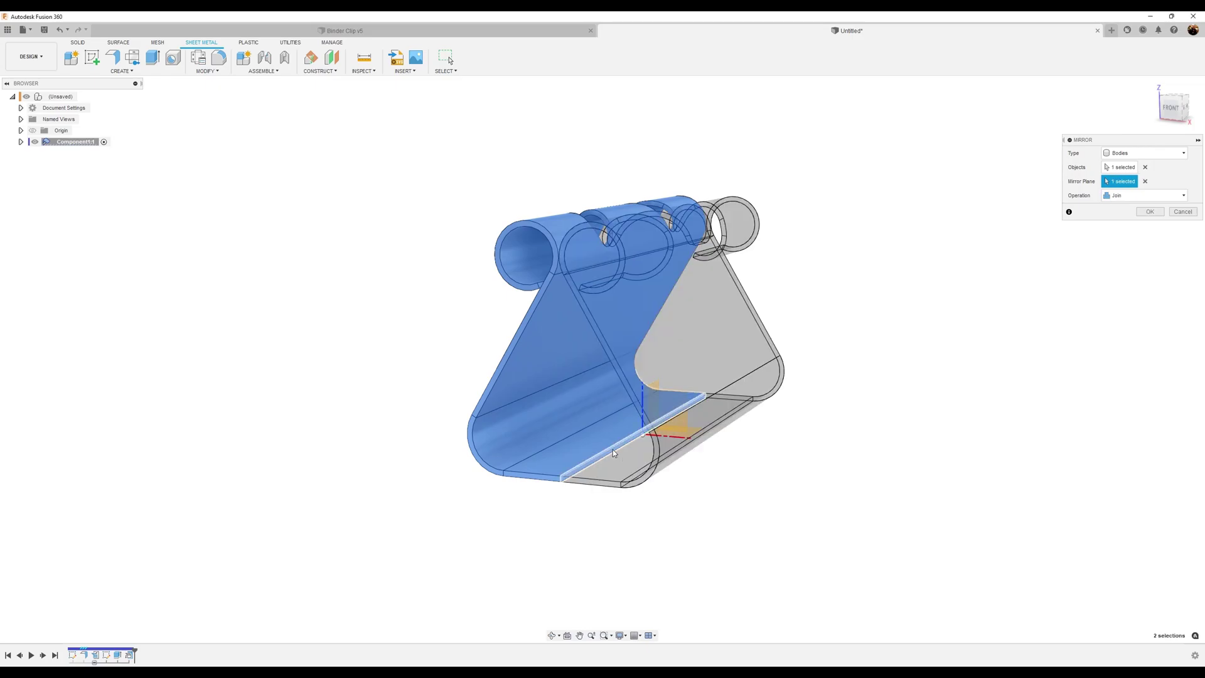
{"action": "middle_click_drag", "start_coordinate": [1039, 430], "coordinate": [1164, 227], "text": "shift"}
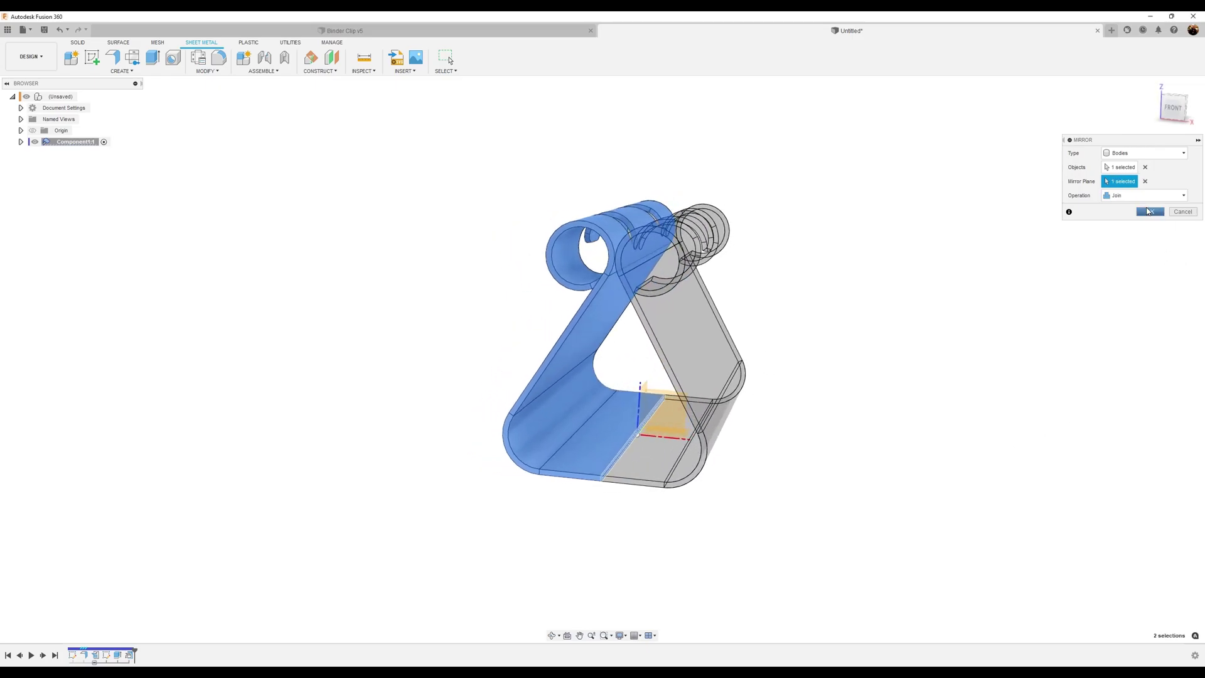
{"action": "left_click", "coordinate": [1148, 211]}
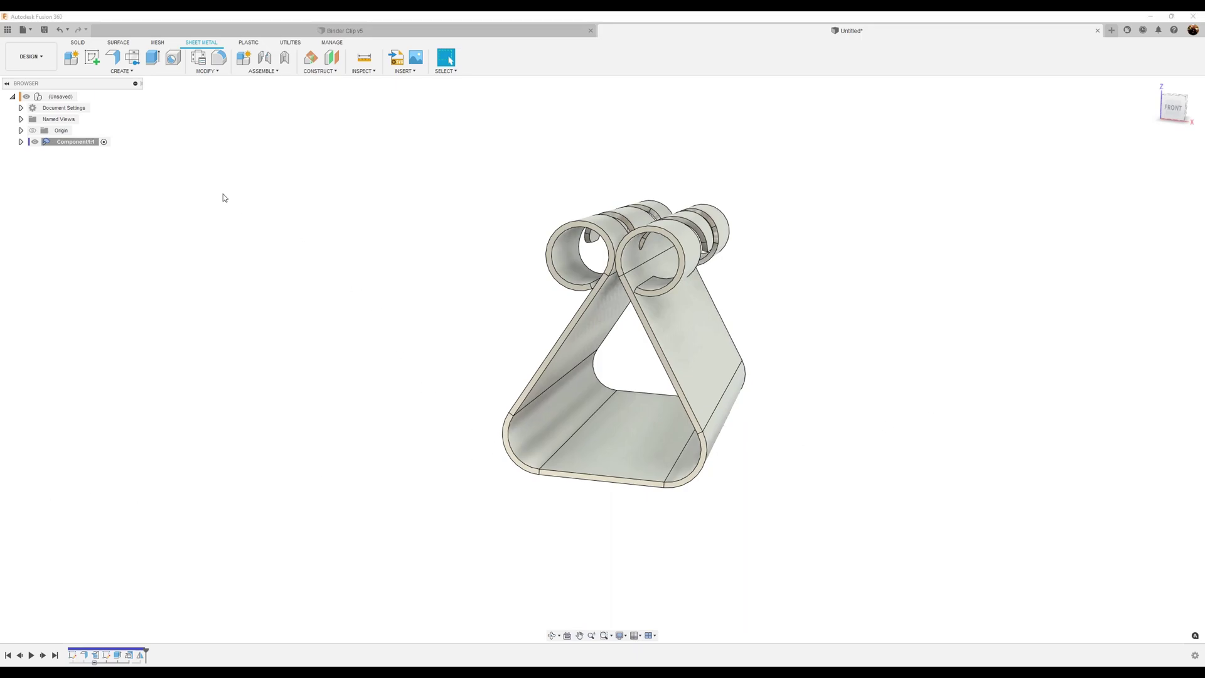
Create and activate a new internal Standard component under the root assembly, and hide the finished clip body component
{"action": "right_click", "coordinate": [59, 95]}
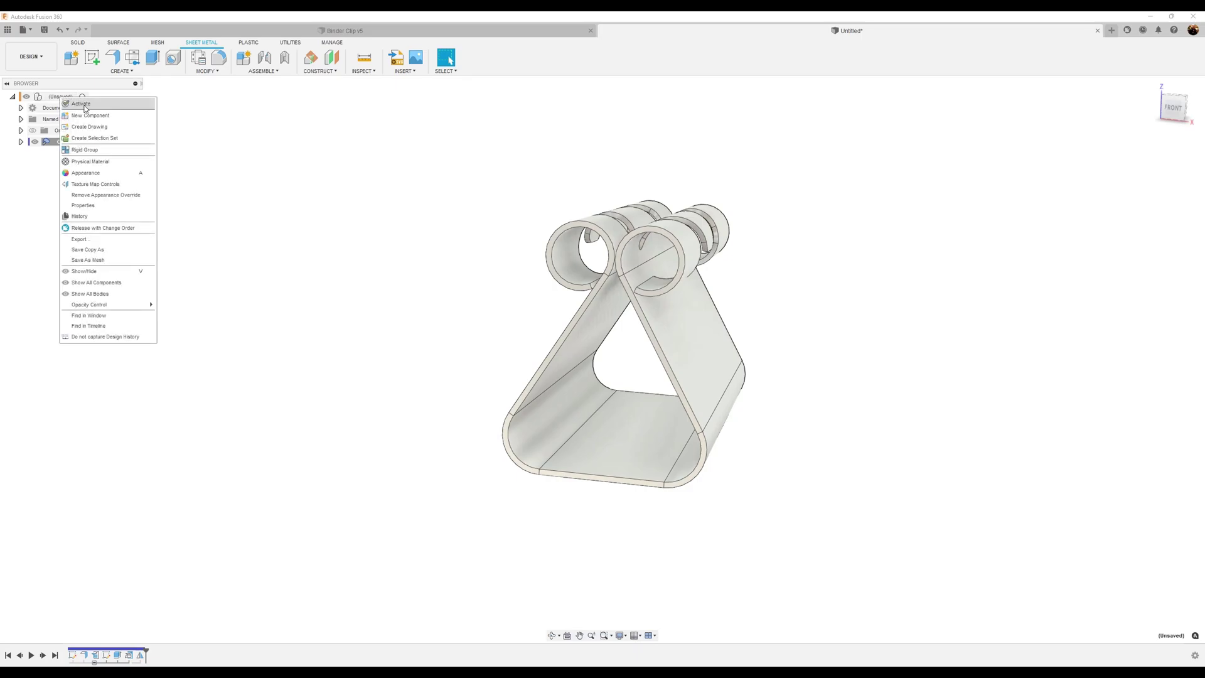
{"action": "left_click", "coordinate": [88, 115]}
{"action": "left_click", "coordinate": [1142, 153]}
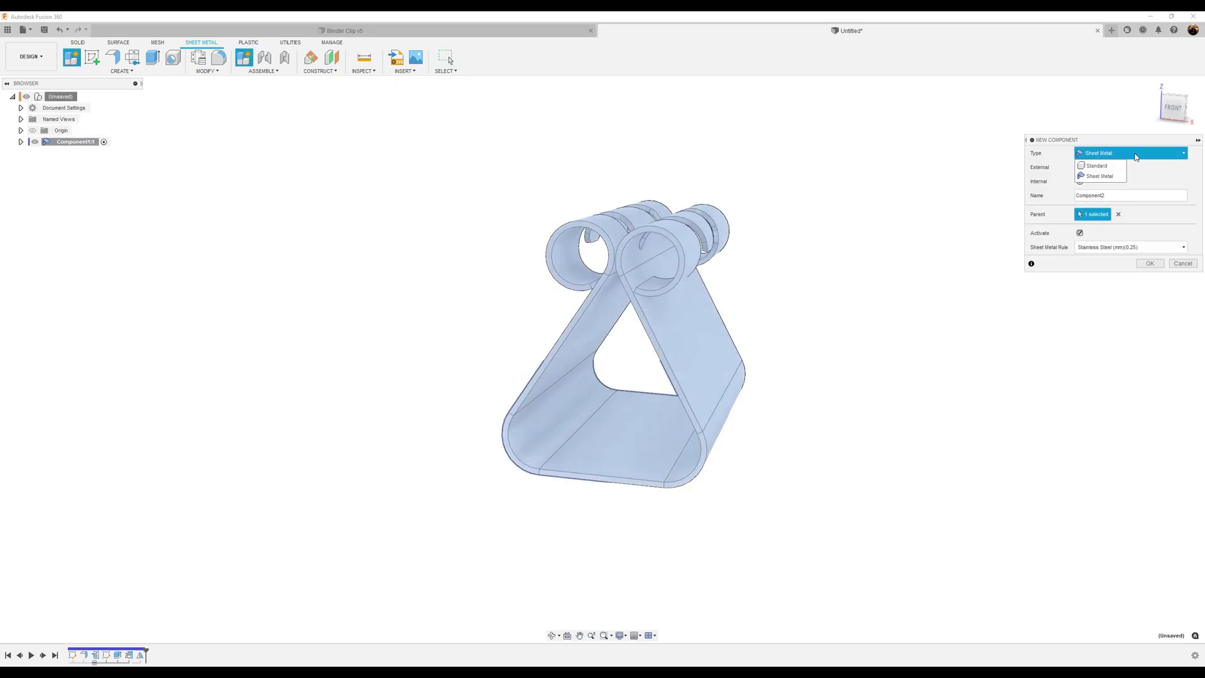
{"action": "left_click", "coordinate": [1108, 167]}
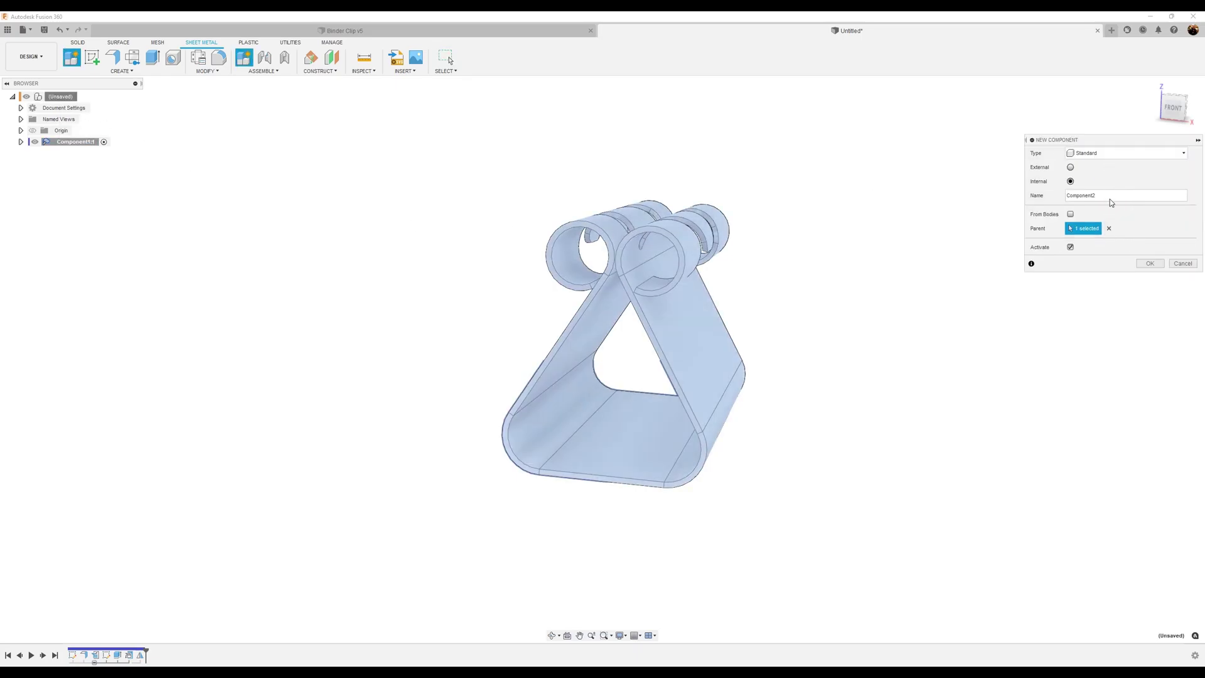
{"action": "left_click", "coordinate": [1152, 263]}
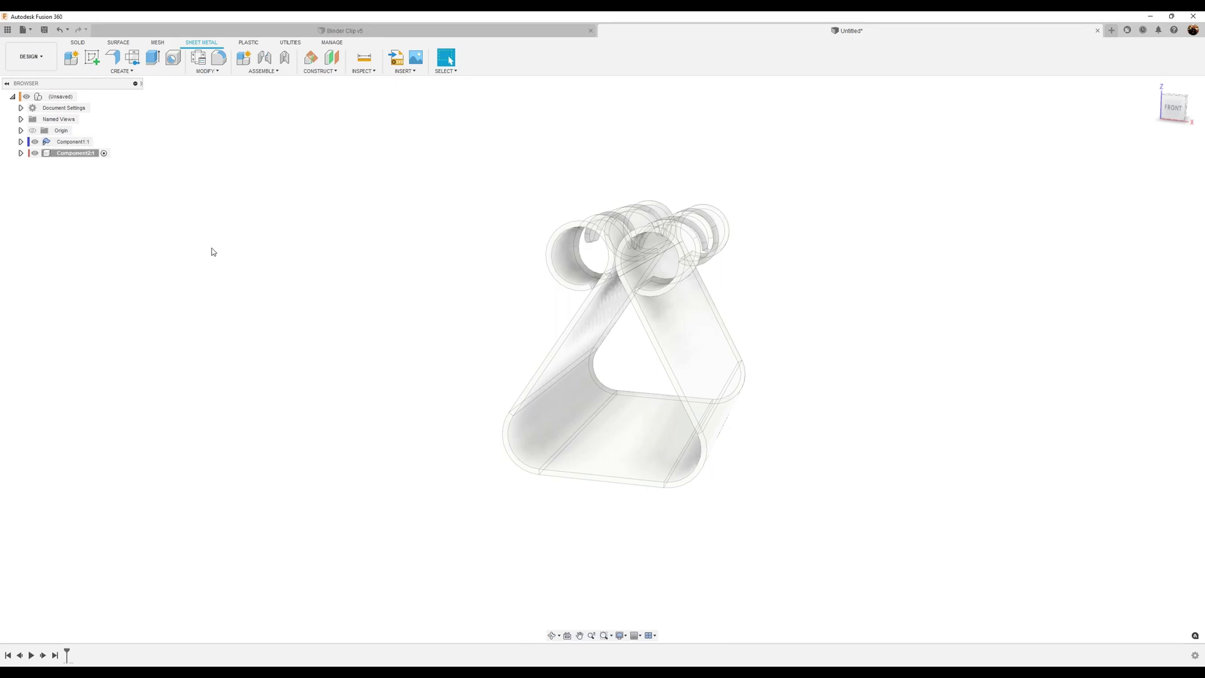
{"action": "left_click", "coordinate": [34, 141]}
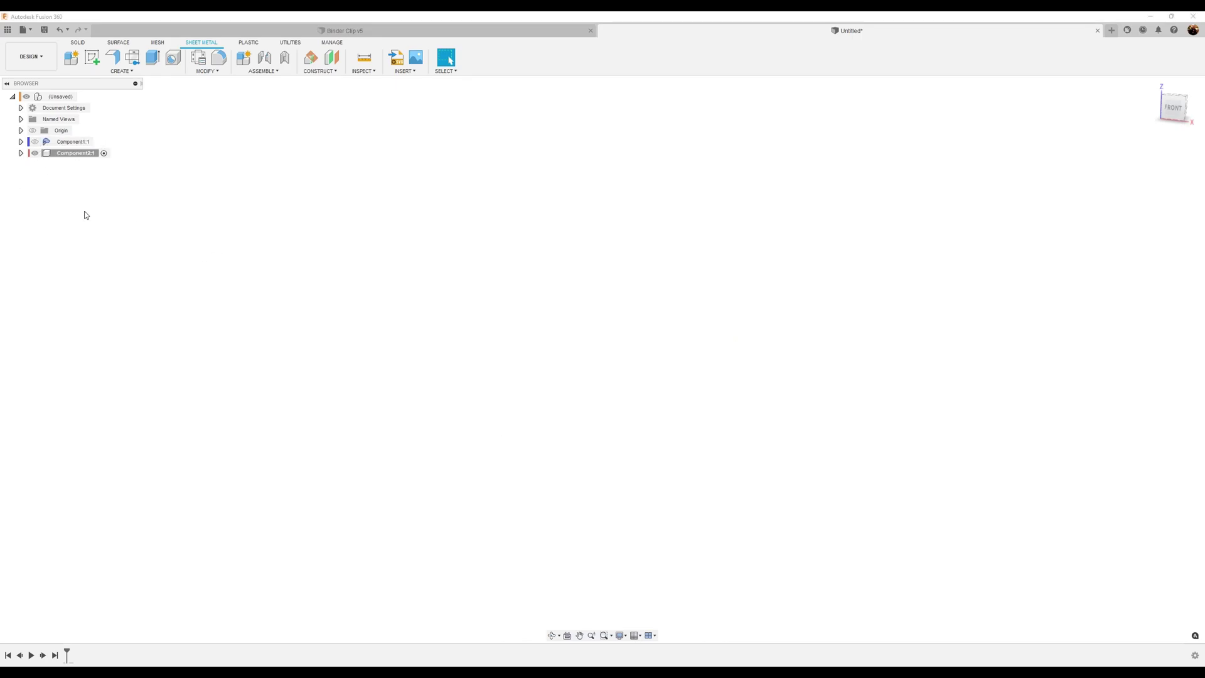
Start a new sketch on the front (XZ) origin plane of the new component
{"action": "left_click", "coordinate": [79, 43]}
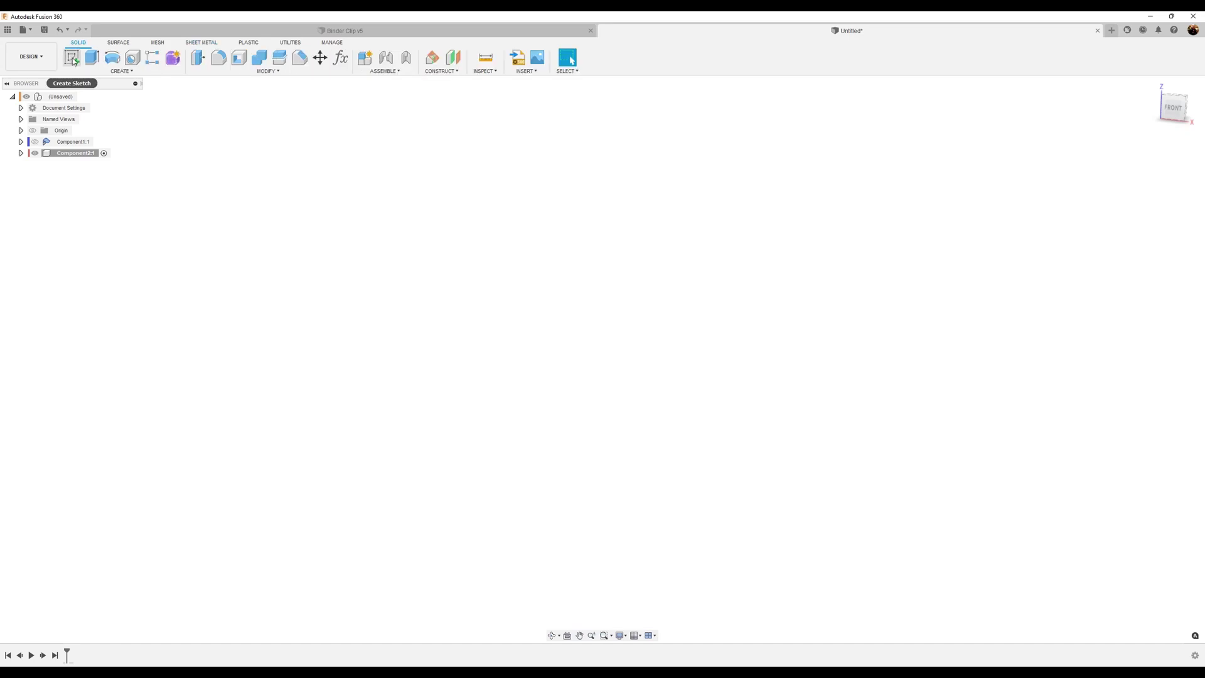
{"action": "left_click", "coordinate": [74, 60]}
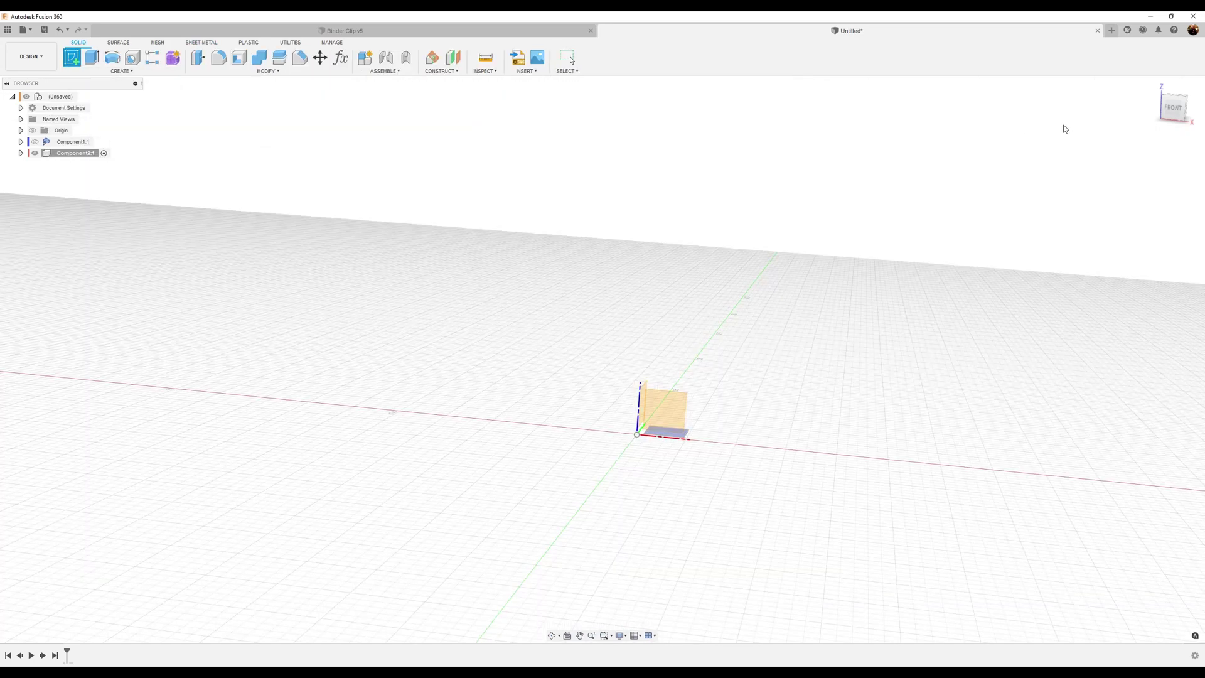
{"action": "left_click", "coordinate": [1177, 112]}
{"action": "left_click", "coordinate": [667, 412]}
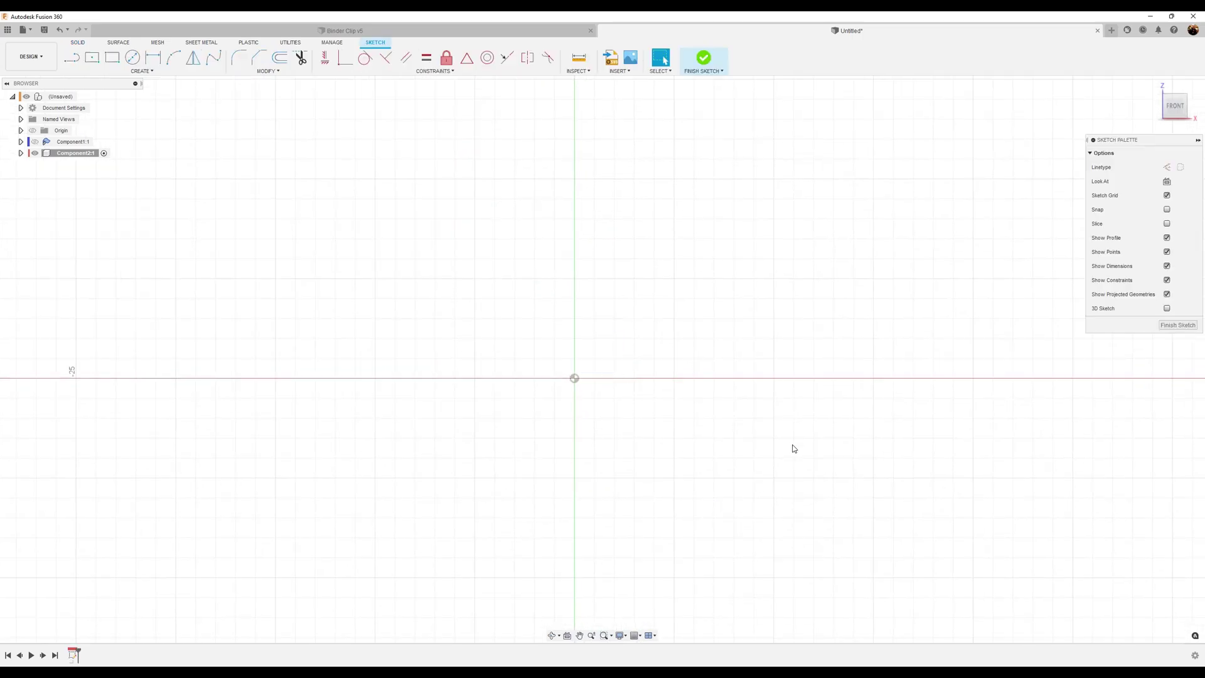
{"action": "middle_click_drag", "start_coordinate": [705, 457], "coordinate": [638, 468]}
{"action": "scroll", "coordinate": [608, 462], "scroll_direction": "down", "scroll_amount": 3}
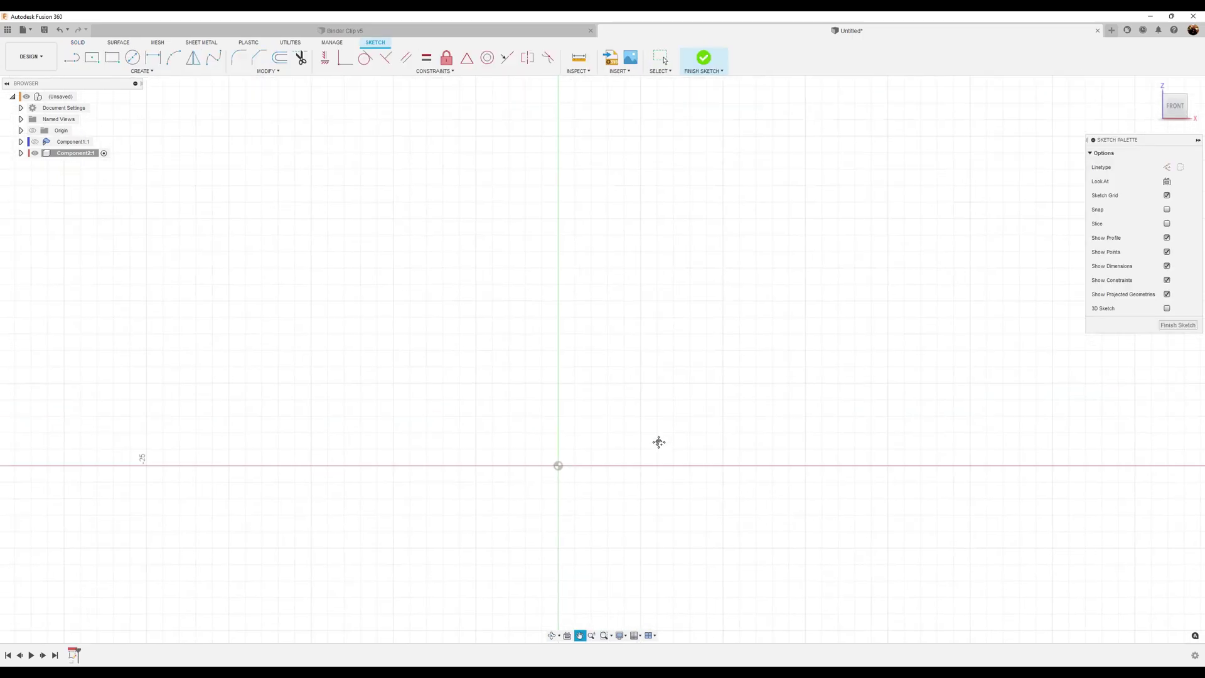
Draw a vertical construction line 23.5 mm long upward from the origin
{"action": "left_click", "coordinate": [72, 59]}
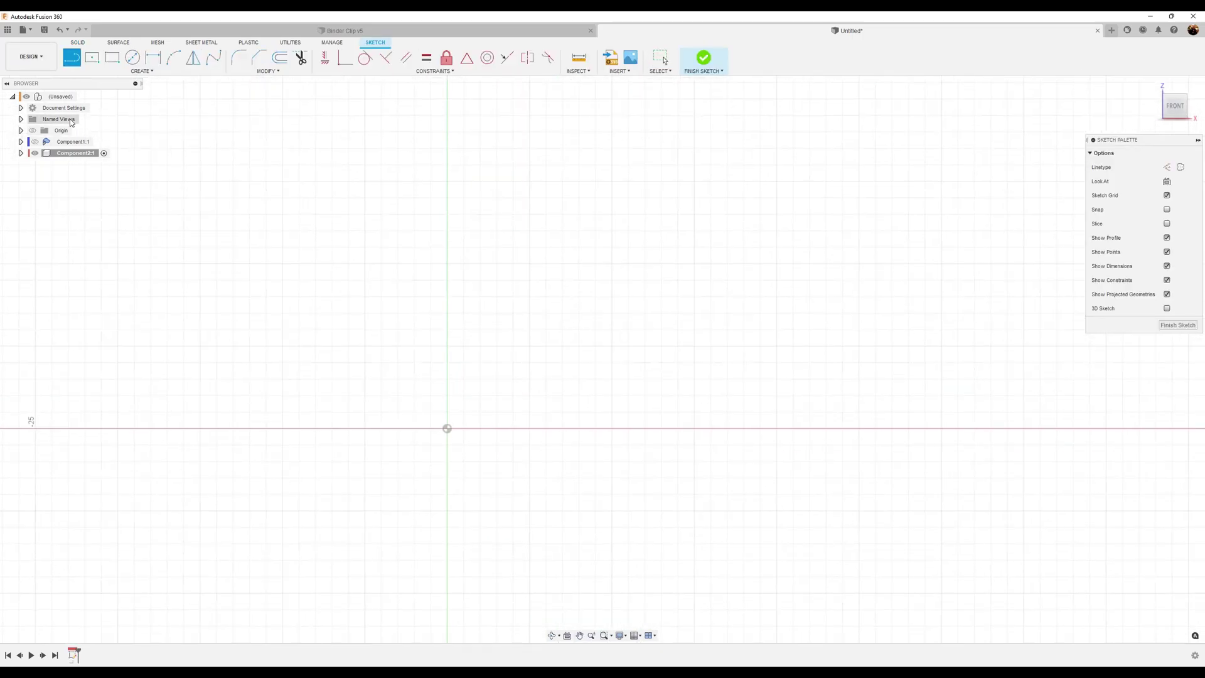
{"action": "left_click", "coordinate": [1167, 167]}
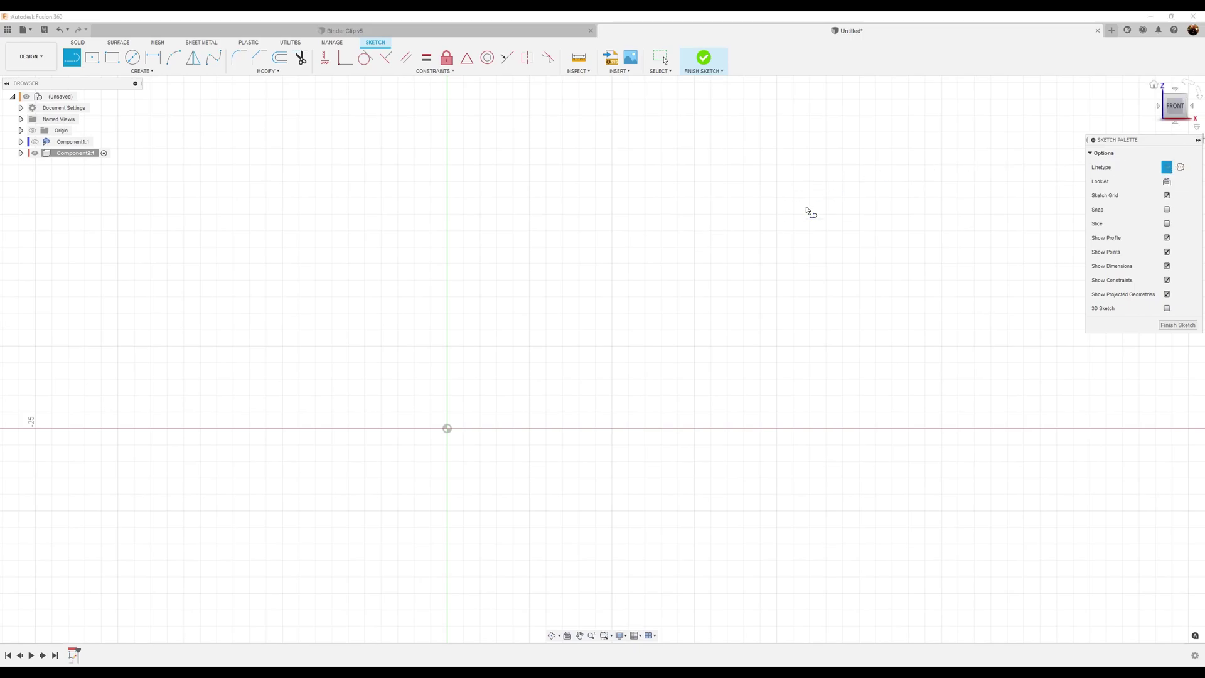
{"action": "left_click", "coordinate": [447, 429]}
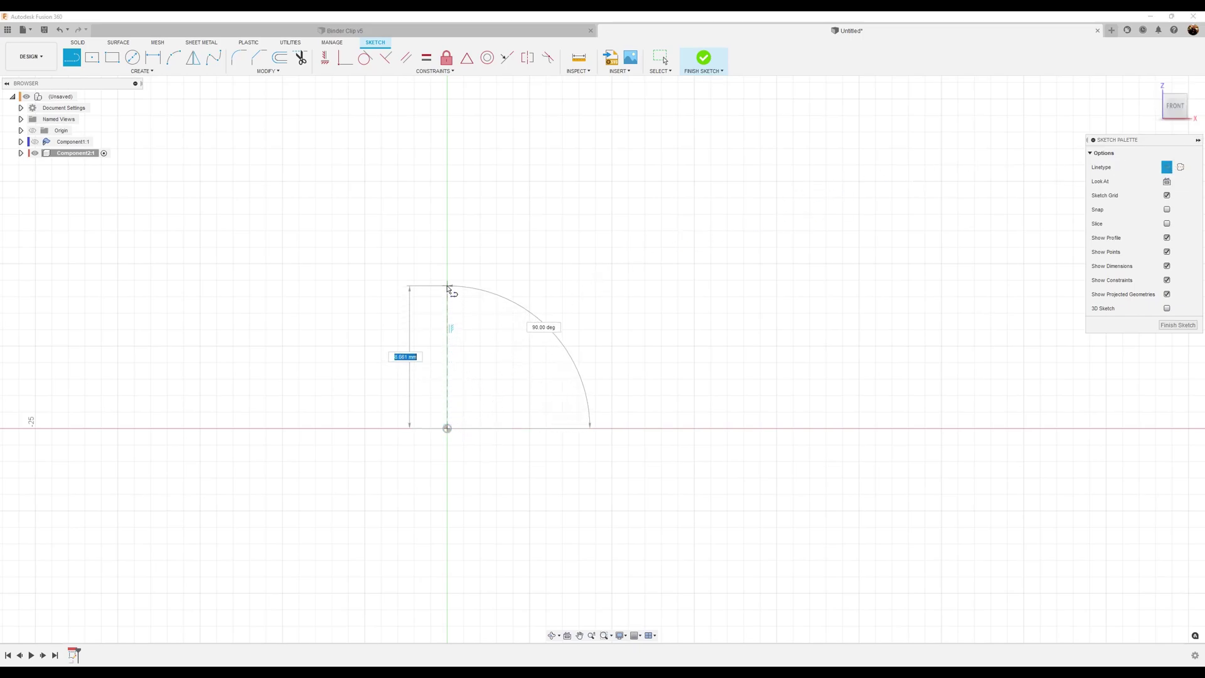
{"action": "key", "text": "Tab"}
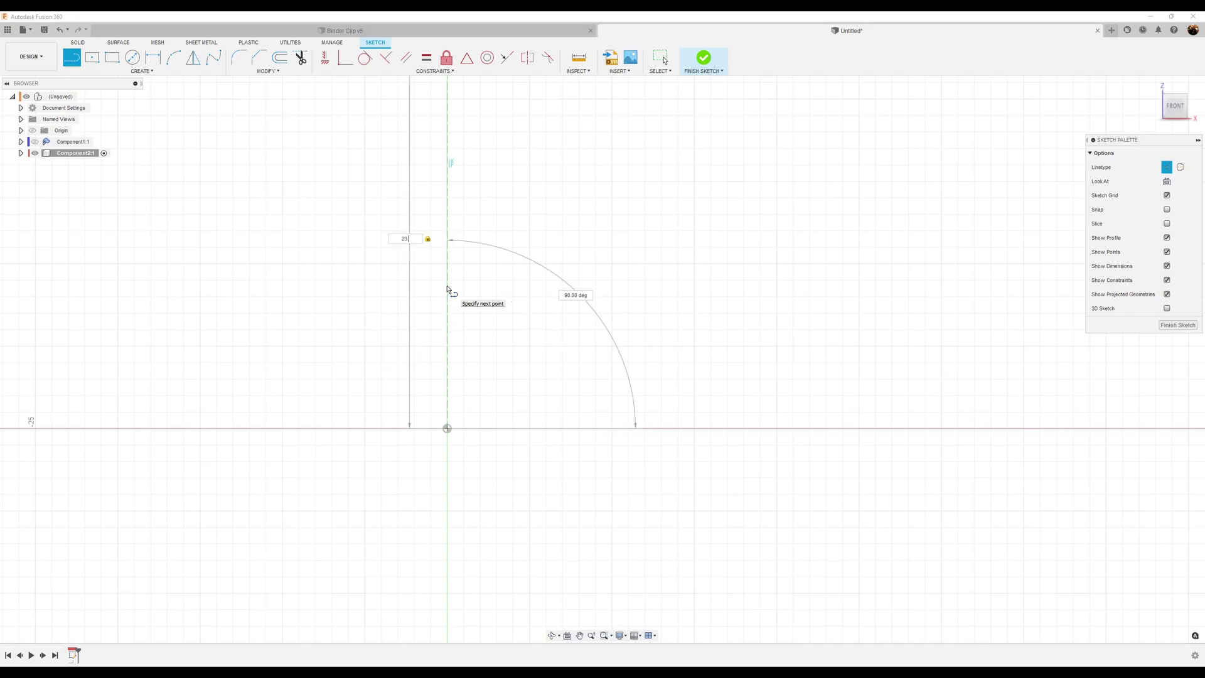
{"action": "key", "text": "Return"}
{"action": "key", "text": "Escape"}
{"action": "scroll", "coordinate": [496, 323], "scroll_direction": "down", "scroll_amount": 1}
{"action": "mouse_move", "coordinate": [513, 318]}
{"action": "middle_mouse_down"}
{"action": "mouse_move", "coordinate": [619, 371]}
{"action": "mouse_move", "coordinate": [635, 365]}
{"action": "middle_mouse_up"}
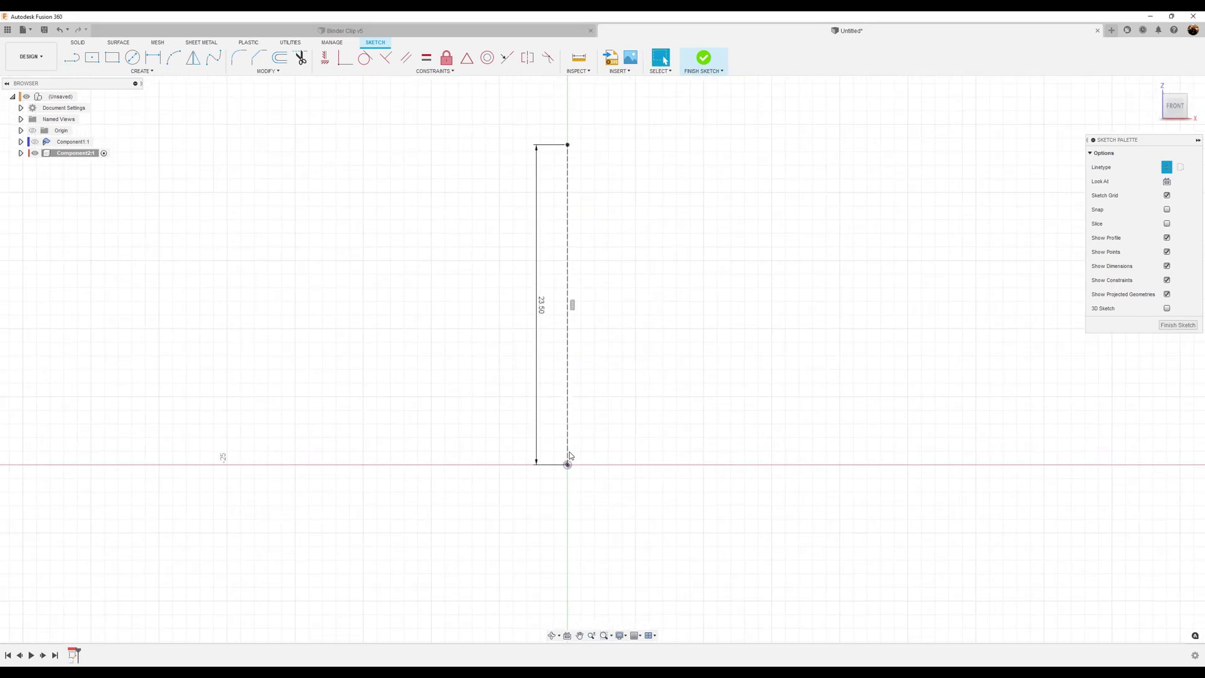
Draw an 8 mm horizontal construction line leftward from the origin and move both length dimensions clear of the lines
{"action": "left_click", "coordinate": [70, 59]}
{"action": "left_click", "coordinate": [567, 464]}
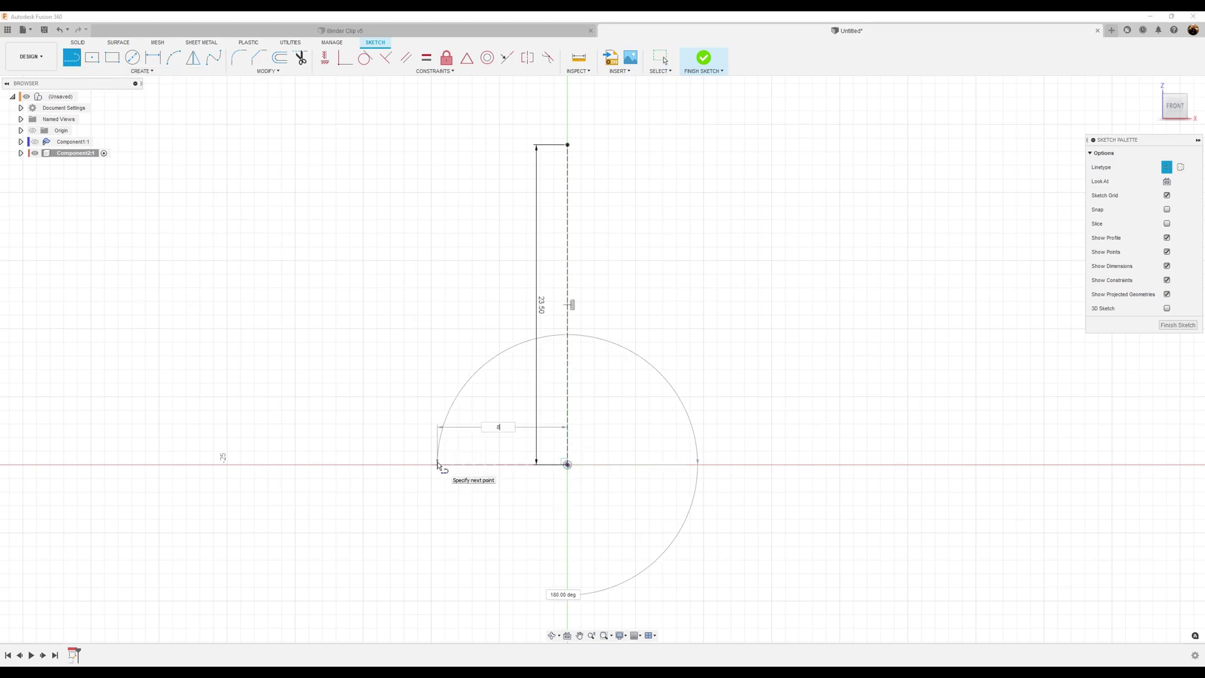
{"action": "key", "text": "Return"}
{"action": "key", "text": "Escape"}
{"action": "left_click_drag", "start_coordinate": [517, 428], "coordinate": [523, 478]}
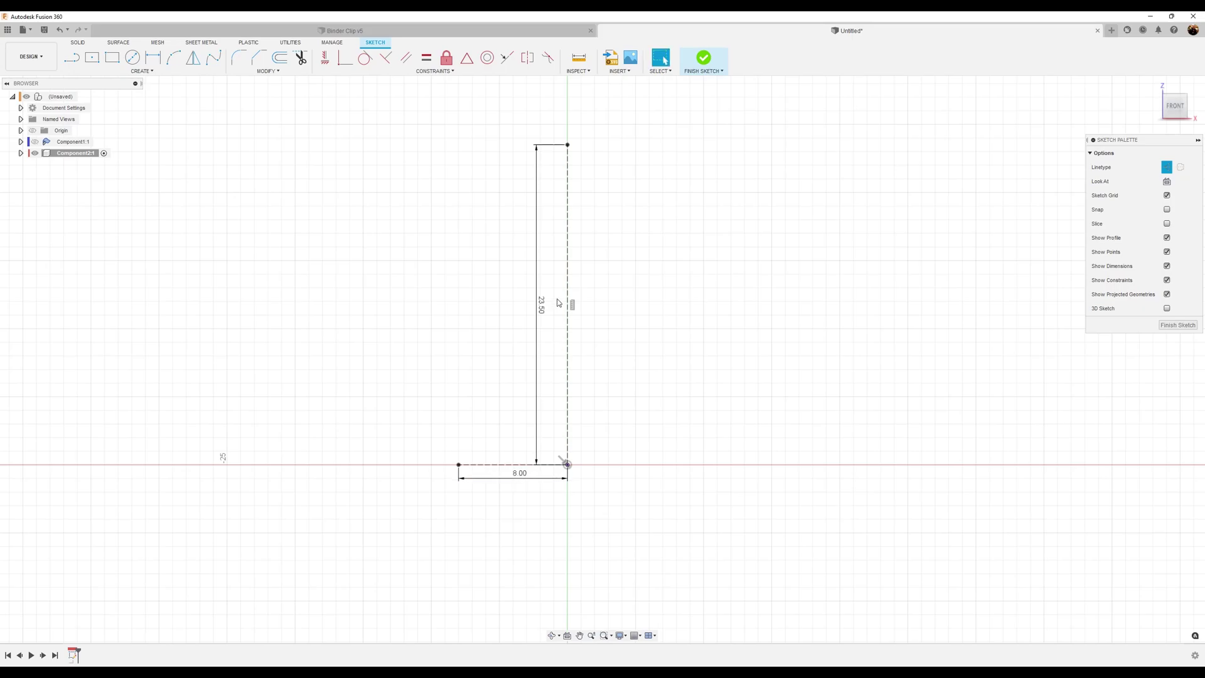
{"action": "left_click_drag", "start_coordinate": [541, 305], "coordinate": [584, 305]}
{"action": "middle_click_drag", "start_coordinate": [630, 325], "coordinate": [667, 361]}
{"action": "scroll", "coordinate": [667, 370], "scroll_direction": "down", "scroll_amount": 1}
Draw a 10.75 mm diameter construction circle centred on the vertical line's upper endpoint and place its dimension outside the circle
{"action": "left_click", "coordinate": [133, 57]}
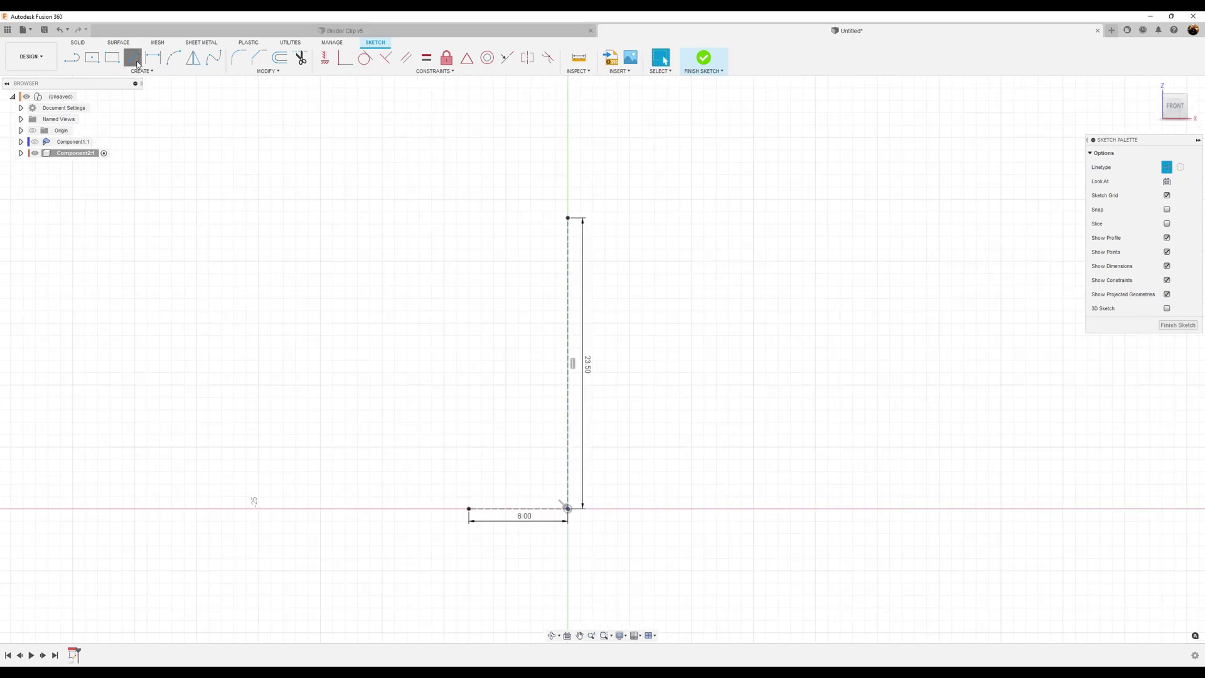
{"action": "left_click", "coordinate": [568, 219]}
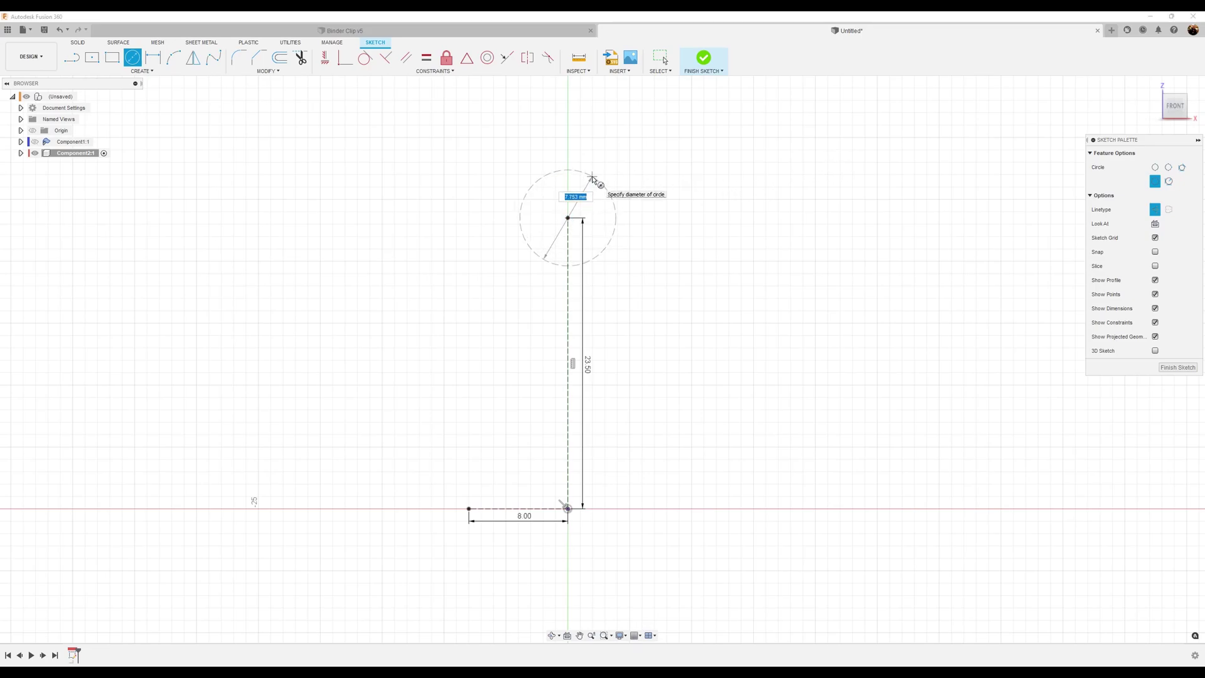
{"action": "type", "text": "10.75"}
{"action": "key", "text": "Return"}
{"action": "key", "text": "Escape"}
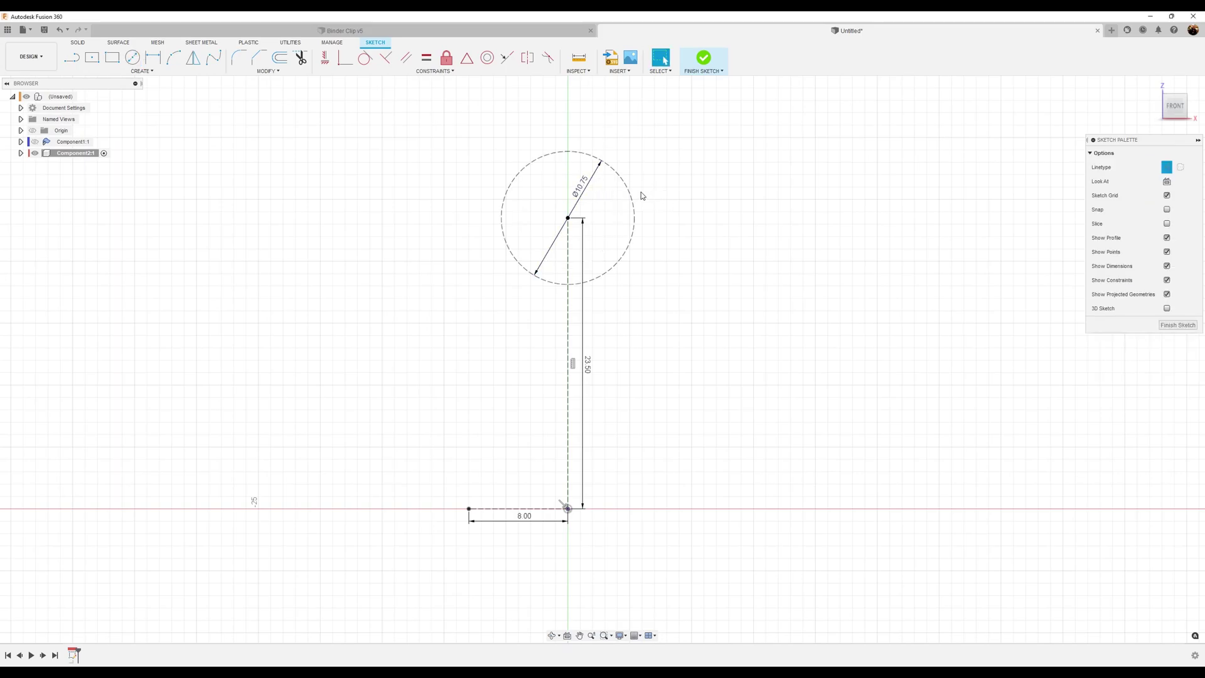
{"action": "left_click_drag", "start_coordinate": [598, 169], "coordinate": [643, 185]}
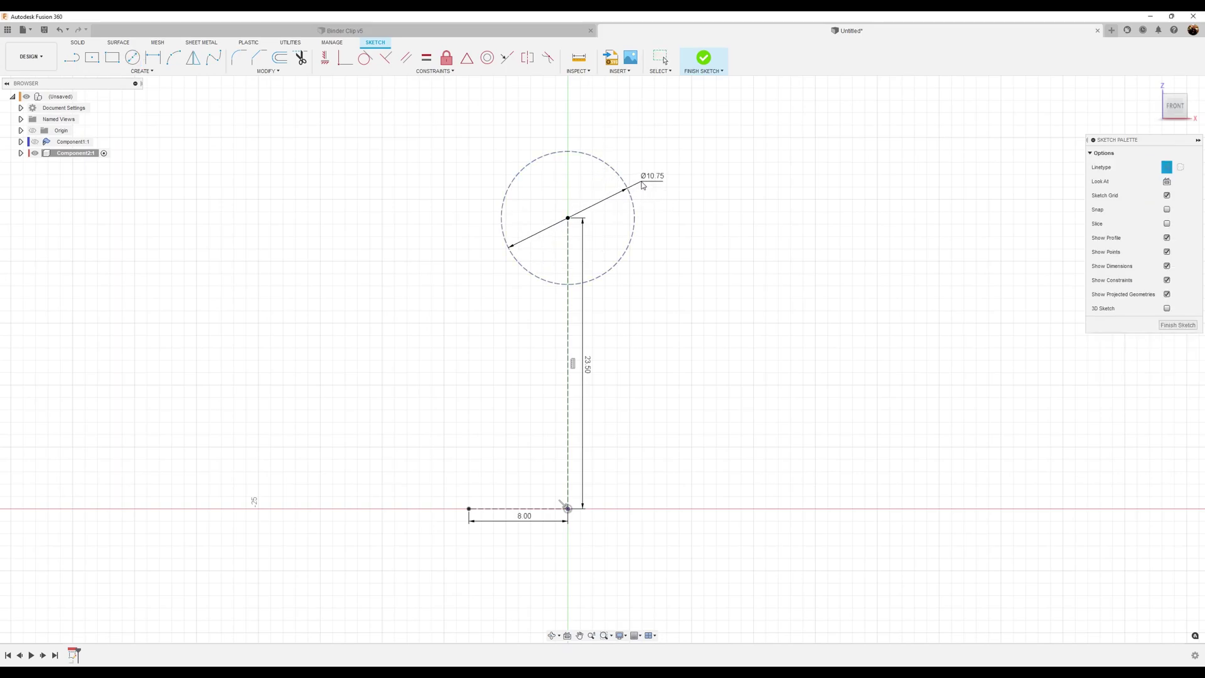
{"action": "mouse_move", "coordinate": [688, 283]}
{"action": "middle_mouse_down"}
{"action": "mouse_move", "coordinate": [700, 285]}
{"action": "mouse_move", "coordinate": [690, 294]}
{"action": "middle_mouse_up"}
Turn off the construction linetype and draw a three-point arc from the circle's topmost point to its left side
{"action": "key", "text": "l"}
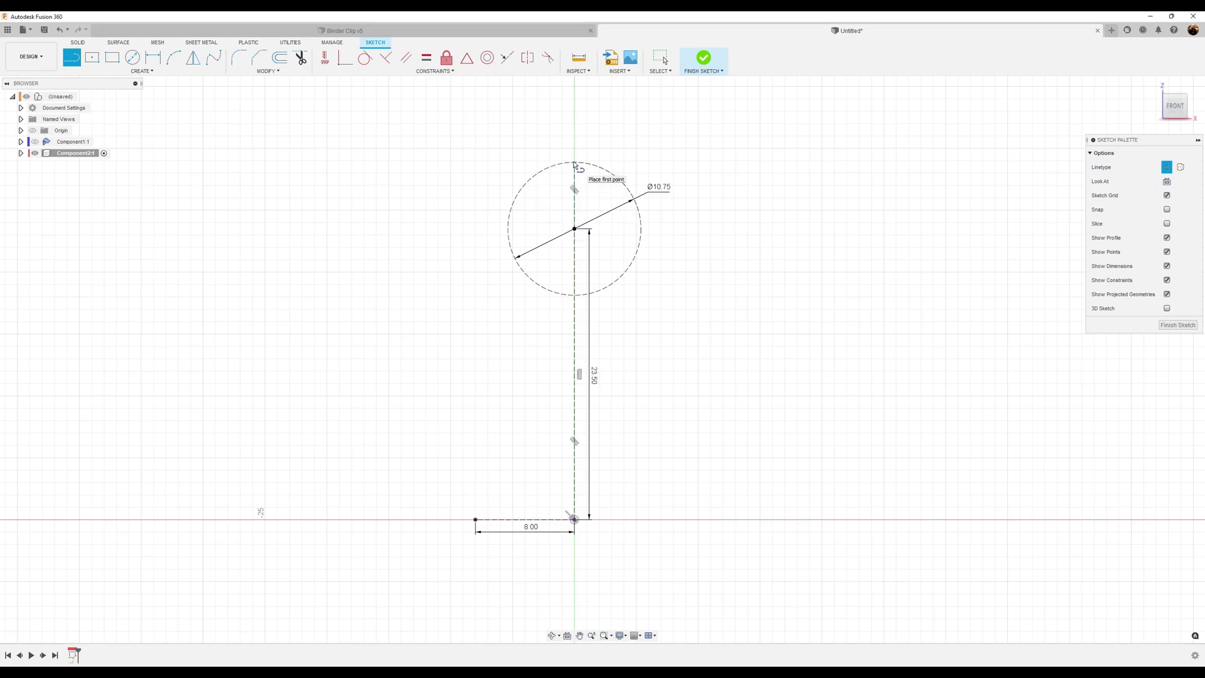
{"action": "key", "text": "Escape"}
{"action": "middle_click_drag", "start_coordinate": [928, 229], "coordinate": [920, 226]}
{"action": "key", "text": "l"}
{"action": "scroll", "coordinate": [842, 250], "scroll_direction": "up", "scroll_amount": 2}
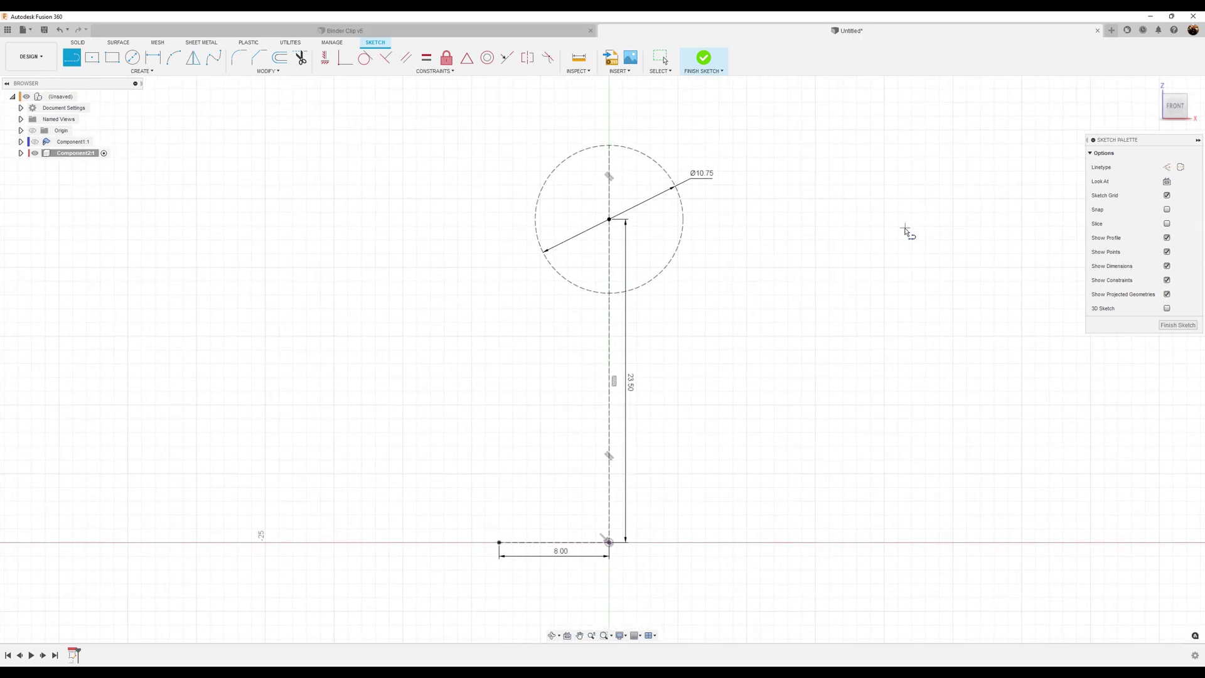
{"action": "middle_click_drag", "start_coordinate": [901, 232], "coordinate": [912, 219]}
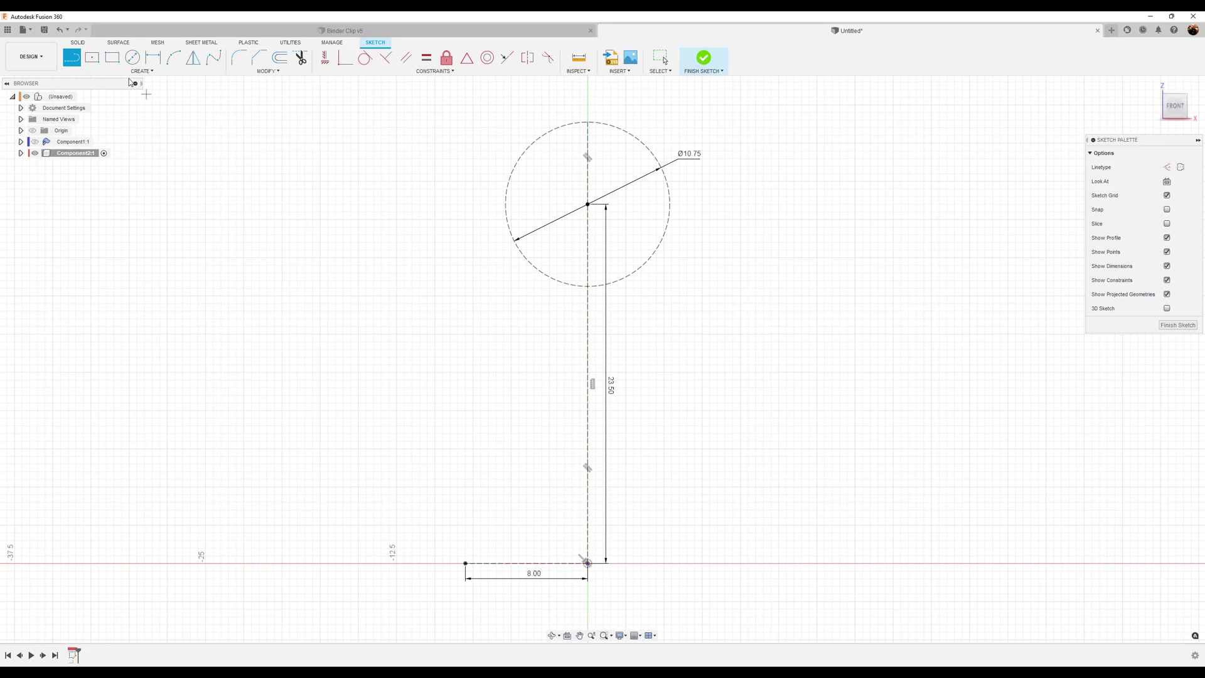
{"action": "left_click", "coordinate": [178, 59]}
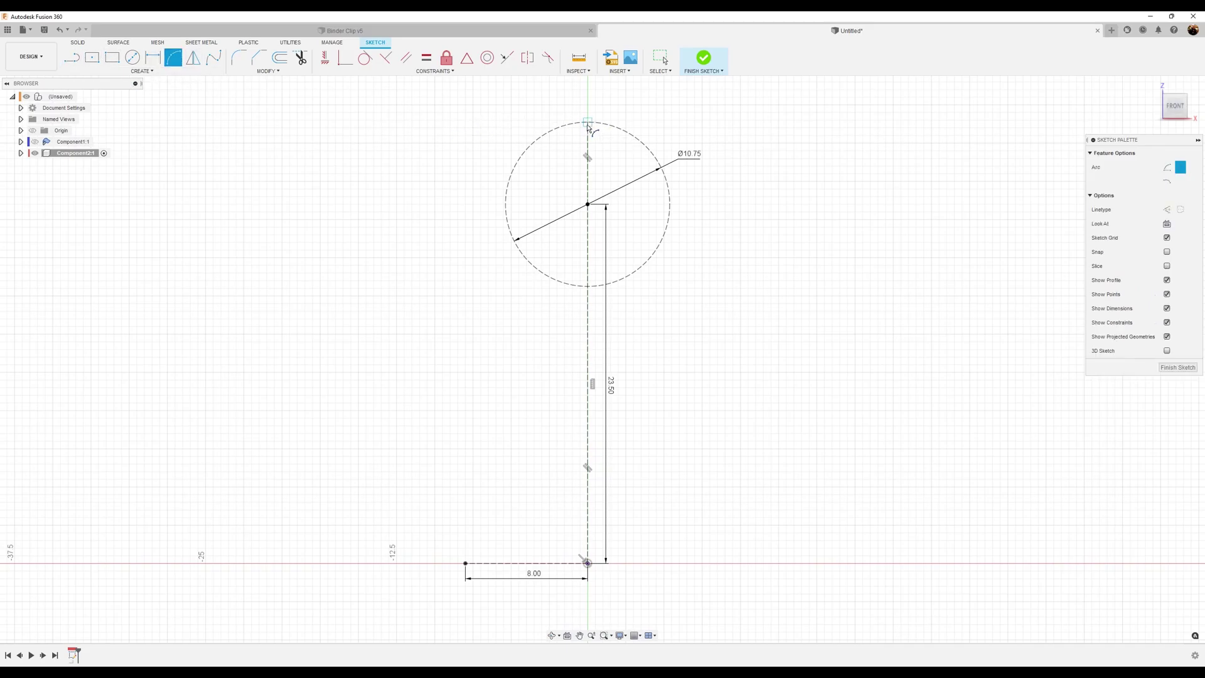
{"action": "left_click", "coordinate": [587, 122]}
{"action": "left_click", "coordinate": [506, 200]}
{"action": "left_click", "coordinate": [498, 156]}
Make the arc concentric with the 10.75 mm construction circle and test its free endpoint
{"action": "left_click", "coordinate": [487, 58]}
{"action": "left_click", "coordinate": [524, 118]}
{"action": "left_click", "coordinate": [534, 144]}
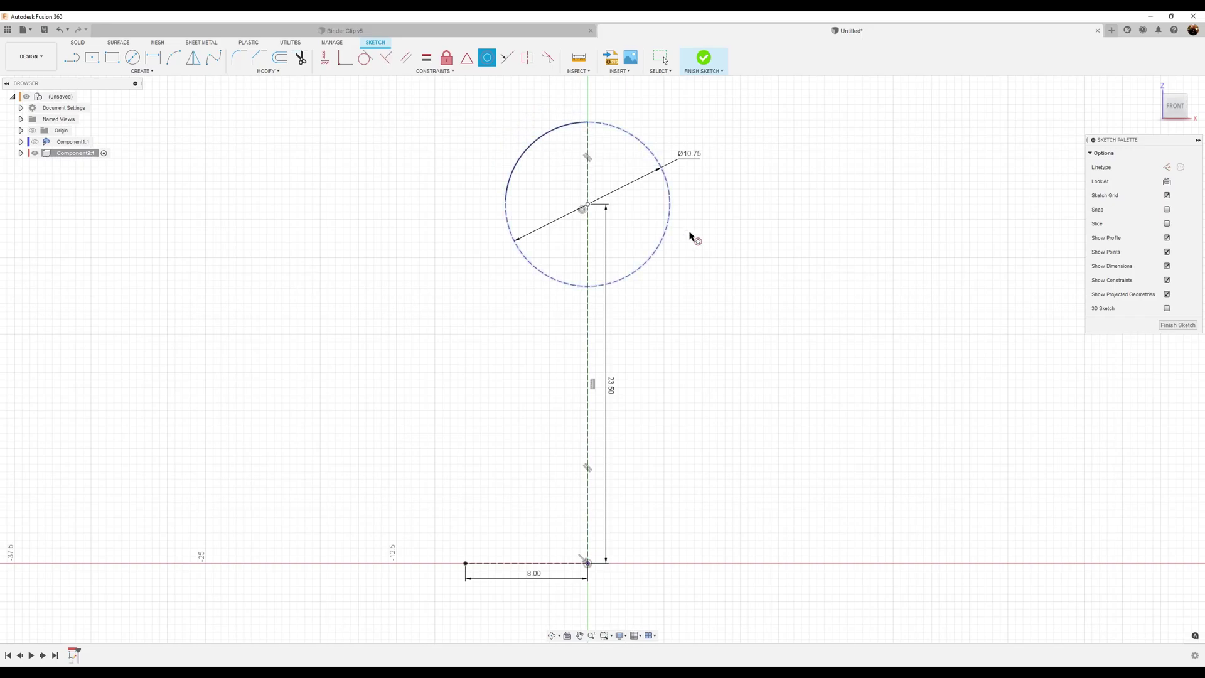
{"action": "scroll", "coordinate": [664, 276], "scroll_direction": "up", "scroll_amount": 2}
{"action": "scroll", "coordinate": [676, 274], "scroll_direction": "down", "scroll_amount": 1}
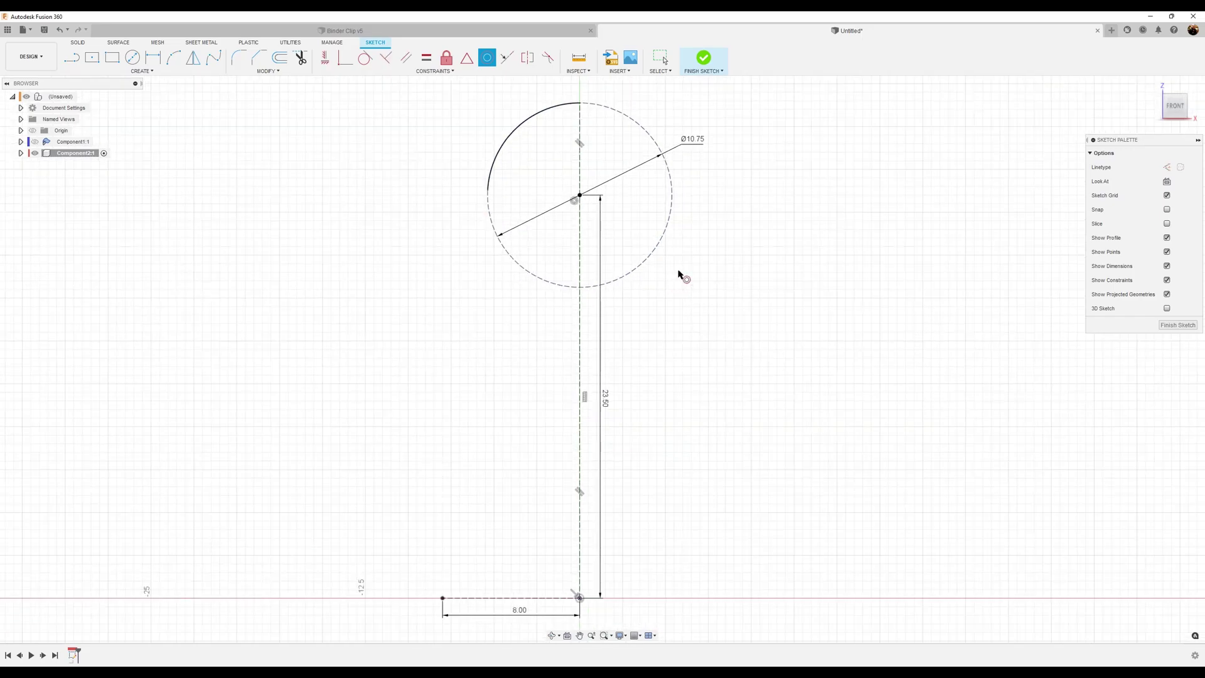
{"action": "key", "text": "Escape"}
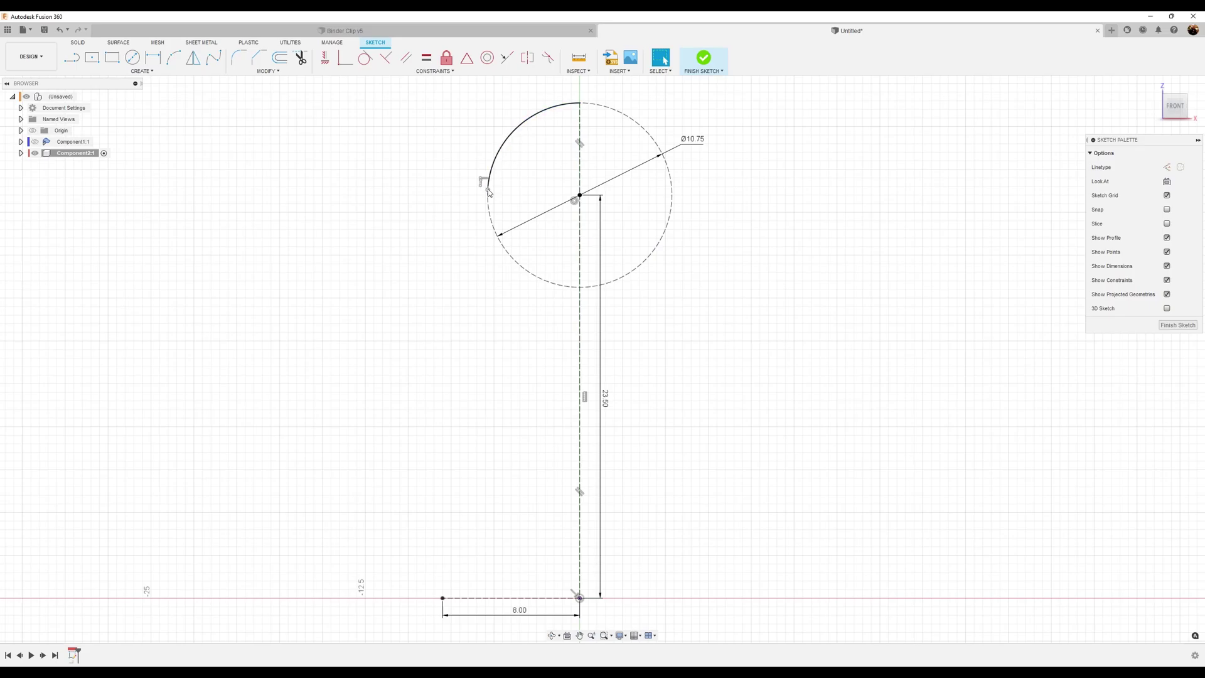
{"action": "left_click_drag", "start_coordinate": [486, 205], "coordinate": [488, 187]}
{"action": "left_click", "coordinate": [579, 103]}
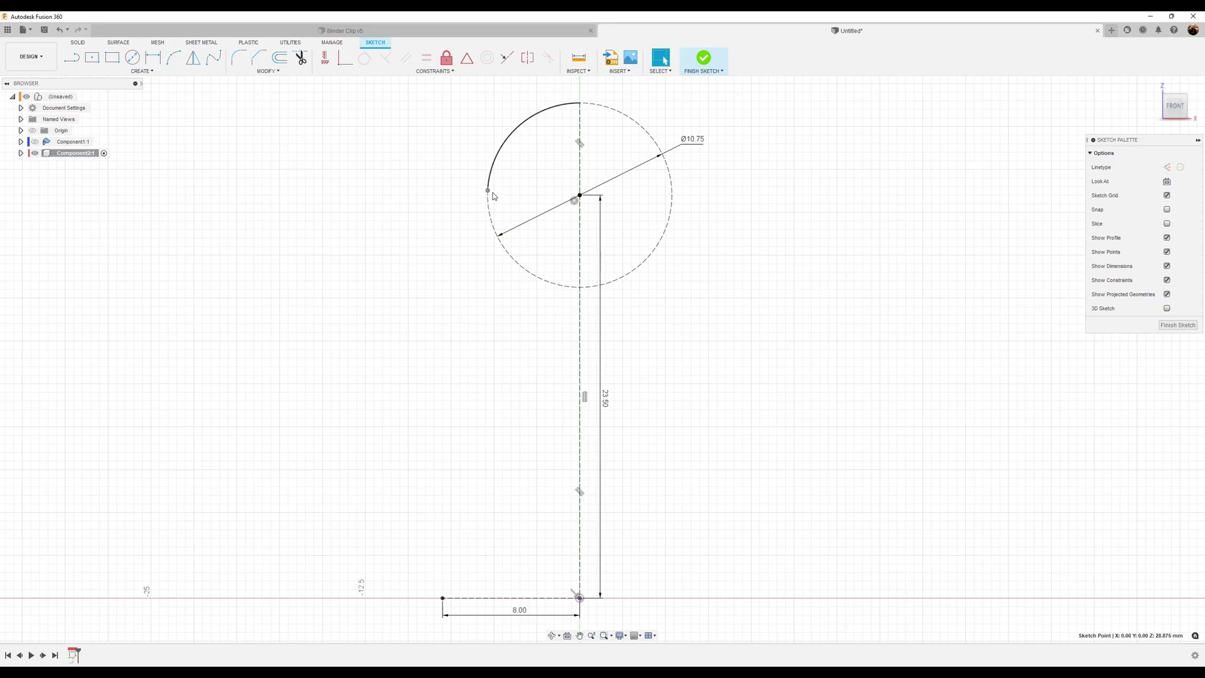
Continue the profile from the arc's left end with a small inward-curving arc and a short line sloping down to the right
{"action": "scroll", "coordinate": [647, 194], "scroll_direction": "up", "scroll_amount": 1}
{"action": "middle_click_drag", "start_coordinate": [702, 169], "coordinate": [717, 201]}
{"action": "scroll", "coordinate": [794, 289], "scroll_direction": "up", "scroll_amount": 3}
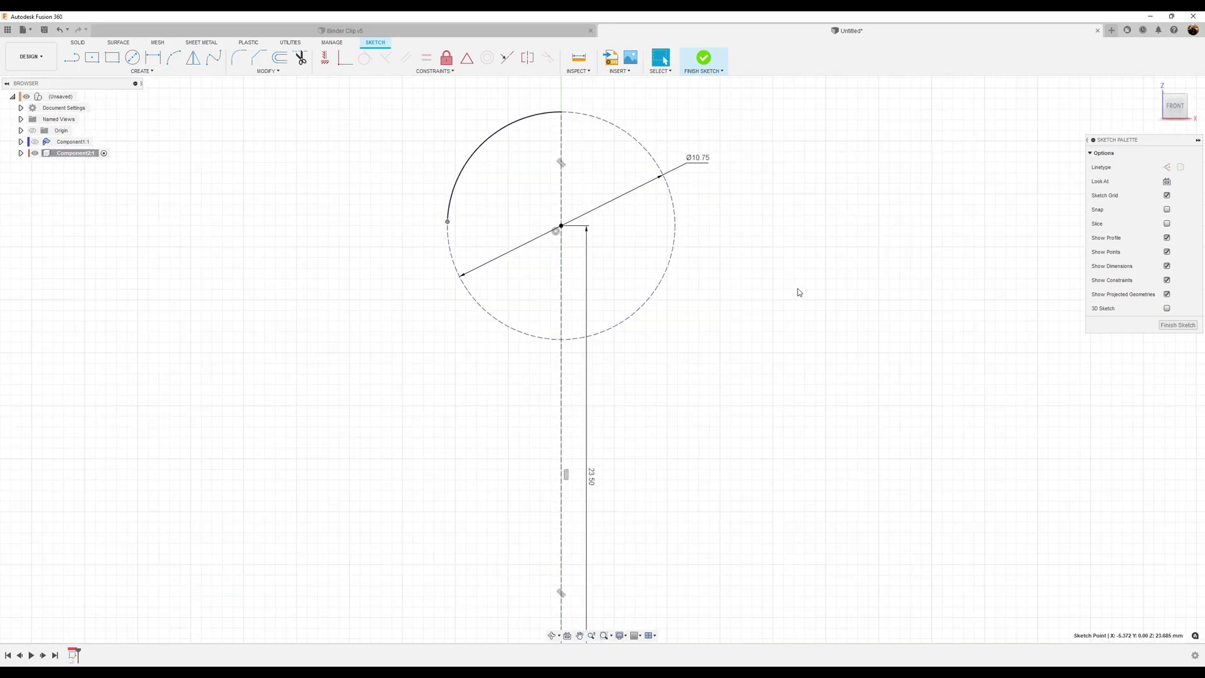
{"action": "left_click", "coordinate": [72, 57]}
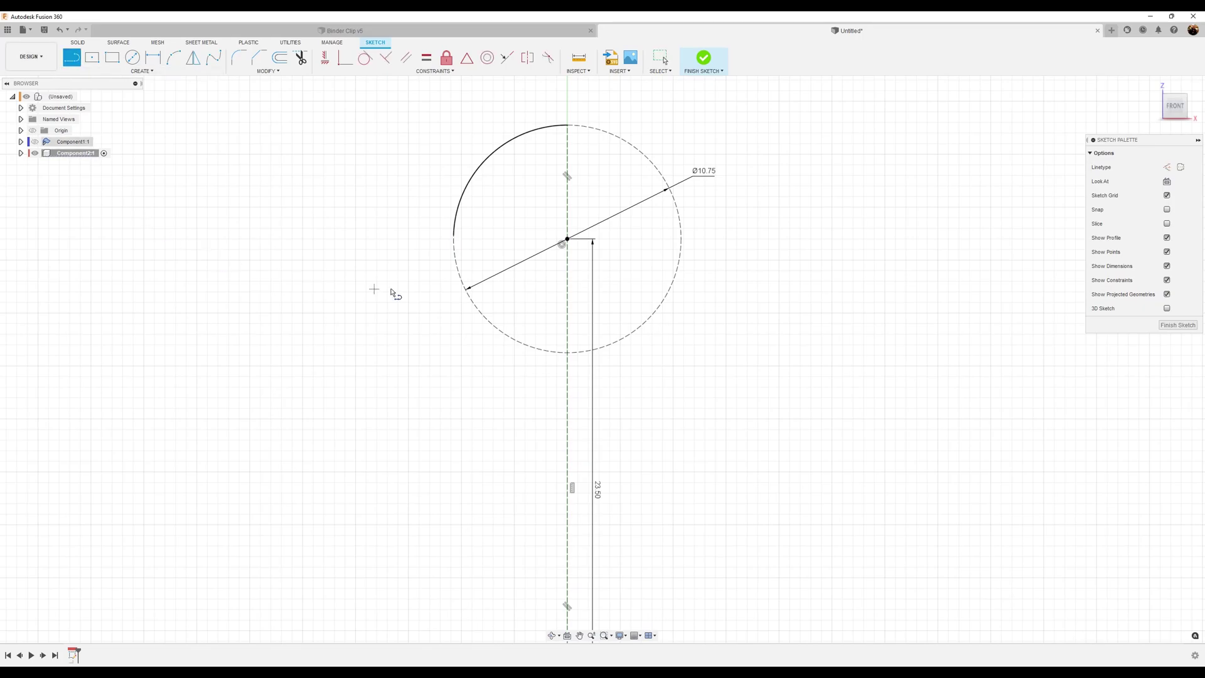
{"action": "left_click", "coordinate": [454, 235]}
{"action": "left_click_drag", "start_coordinate": [468, 250], "coordinate": [481, 264]}
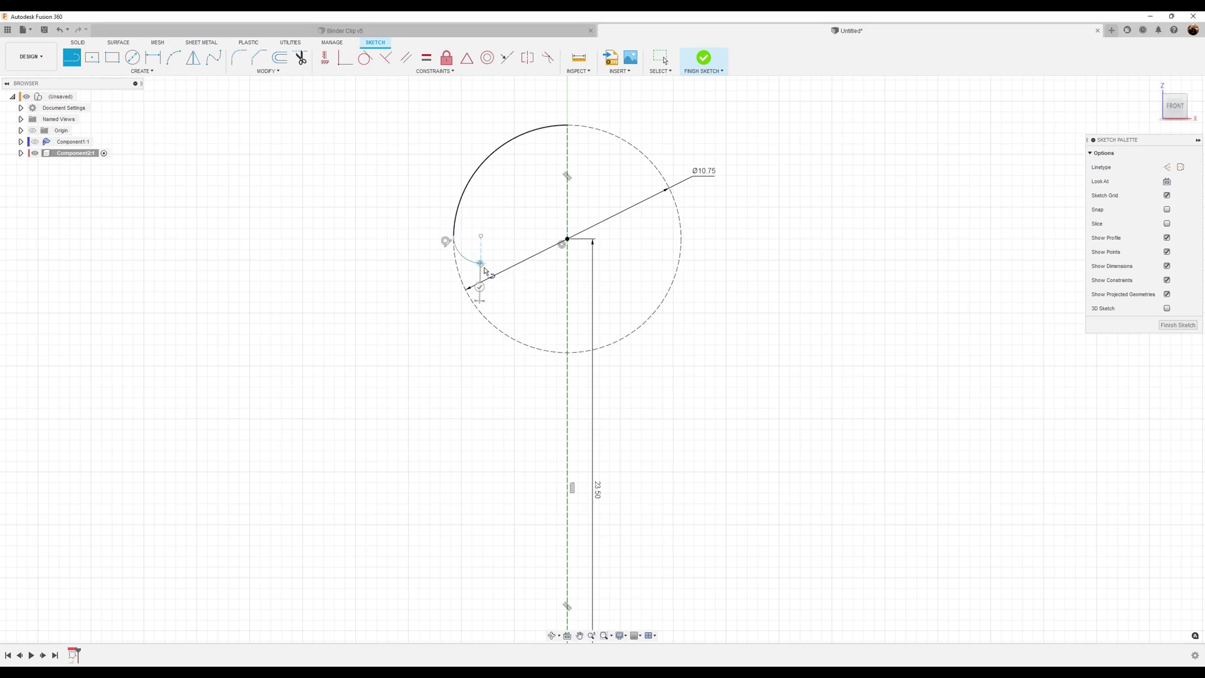
{"action": "left_click", "coordinate": [506, 293]}
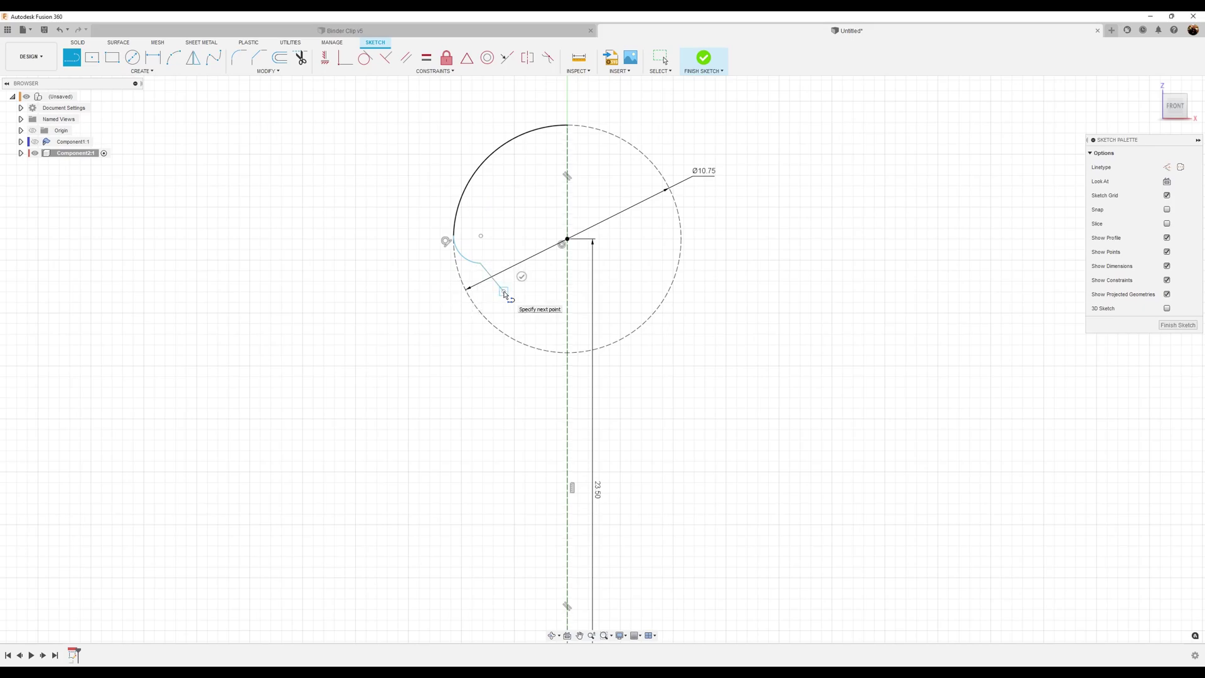
Add a tangent arc from the short sloping line's lower end, curving downward to just below the construction circle
{"action": "left_click_drag", "start_coordinate": [505, 292], "coordinate": [528, 376]}
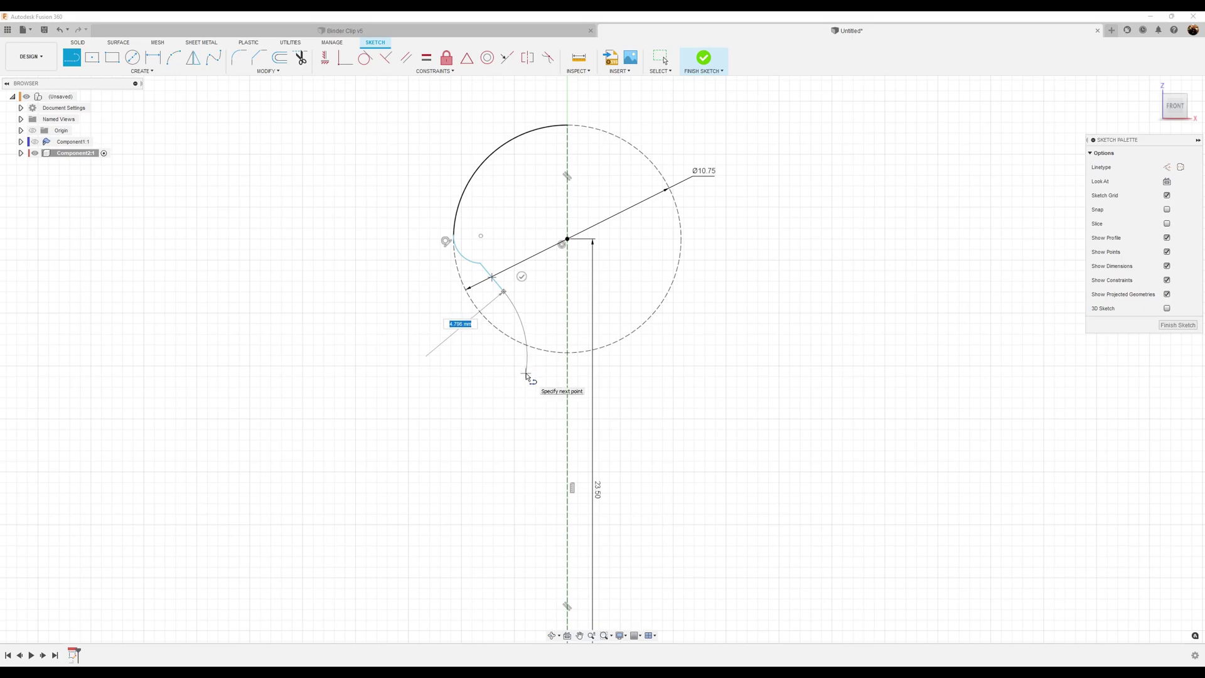
{"action": "left_click_drag", "start_coordinate": [527, 377], "coordinate": [528, 377]}
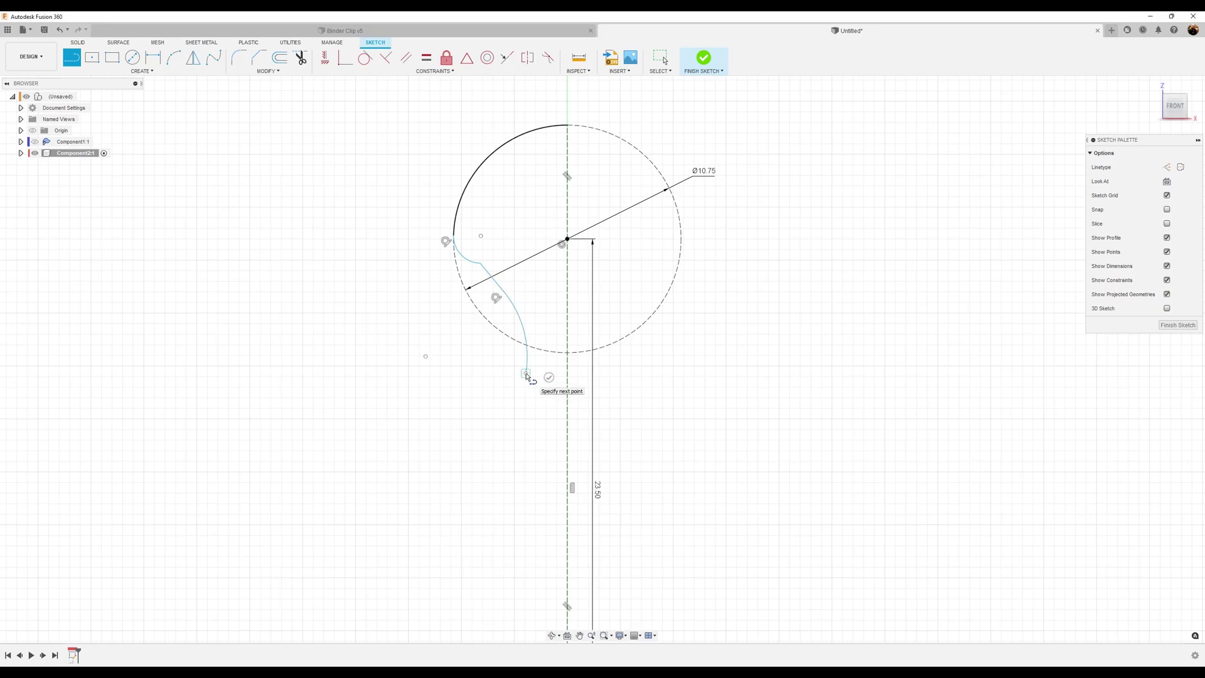
{"action": "middle_click_drag", "start_coordinate": [528, 375], "coordinate": [539, 317]}
{"action": "scroll", "coordinate": [539, 317], "scroll_direction": "down", "scroll_amount": 4}
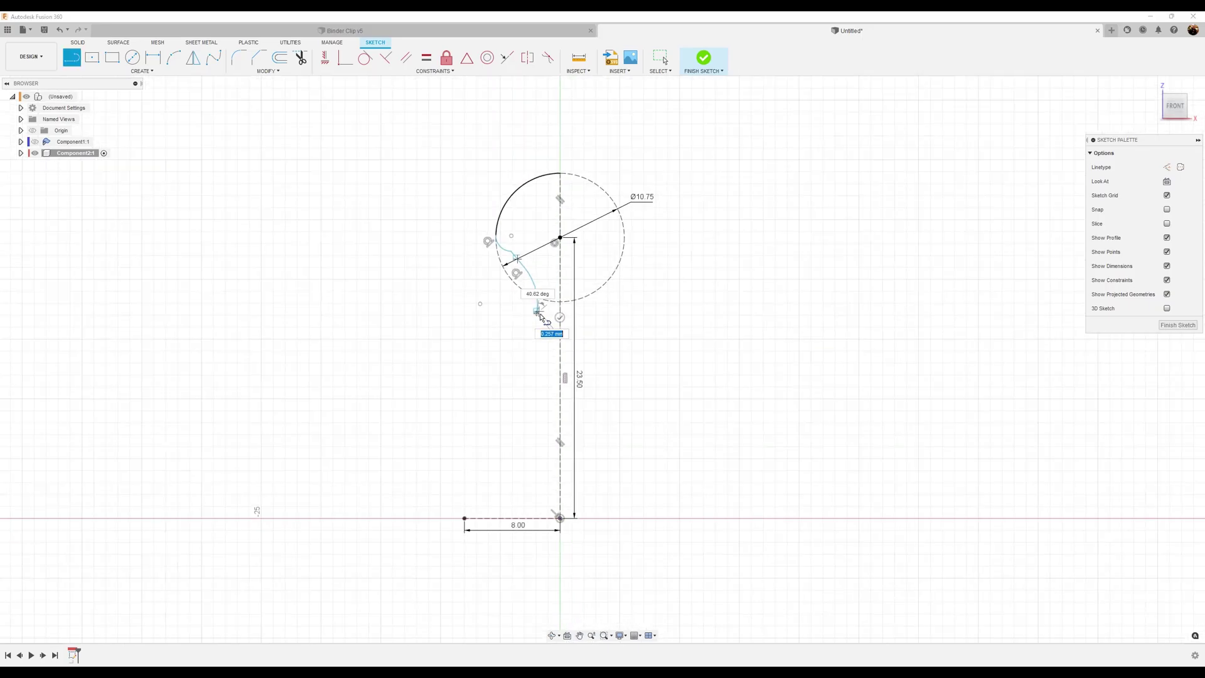
Continue the profile with a long line downward, a tangent arc onto the base line, and a horizontal line to the 8 mm construction line's left end
{"action": "left_click", "coordinate": [528, 495]}
{"action": "left_click_drag", "start_coordinate": [528, 499], "coordinate": [508, 521]}
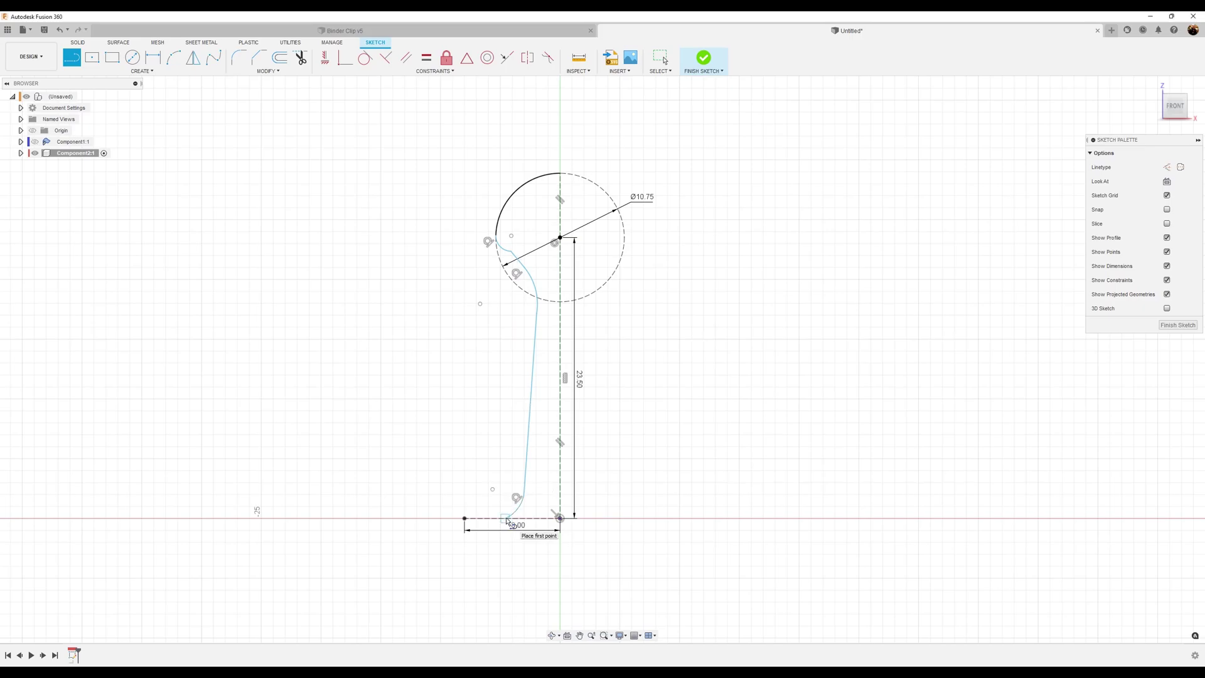
{"action": "left_click", "coordinate": [508, 520]}
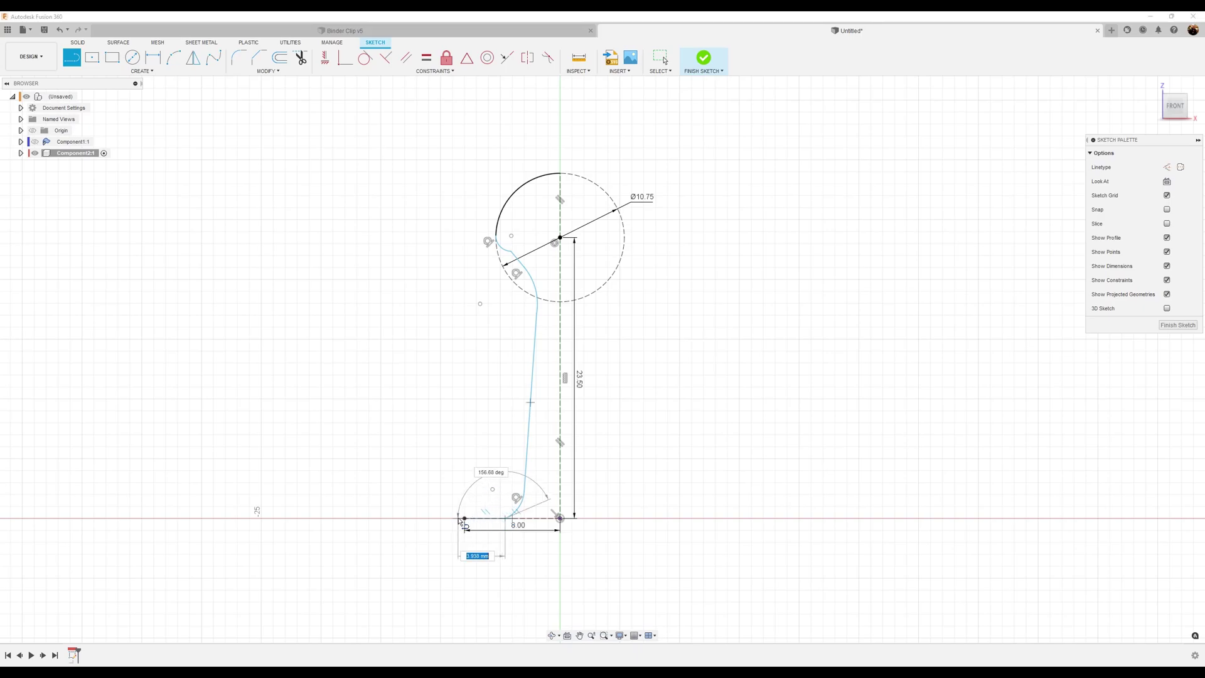
{"action": "left_click", "coordinate": [465, 519]}
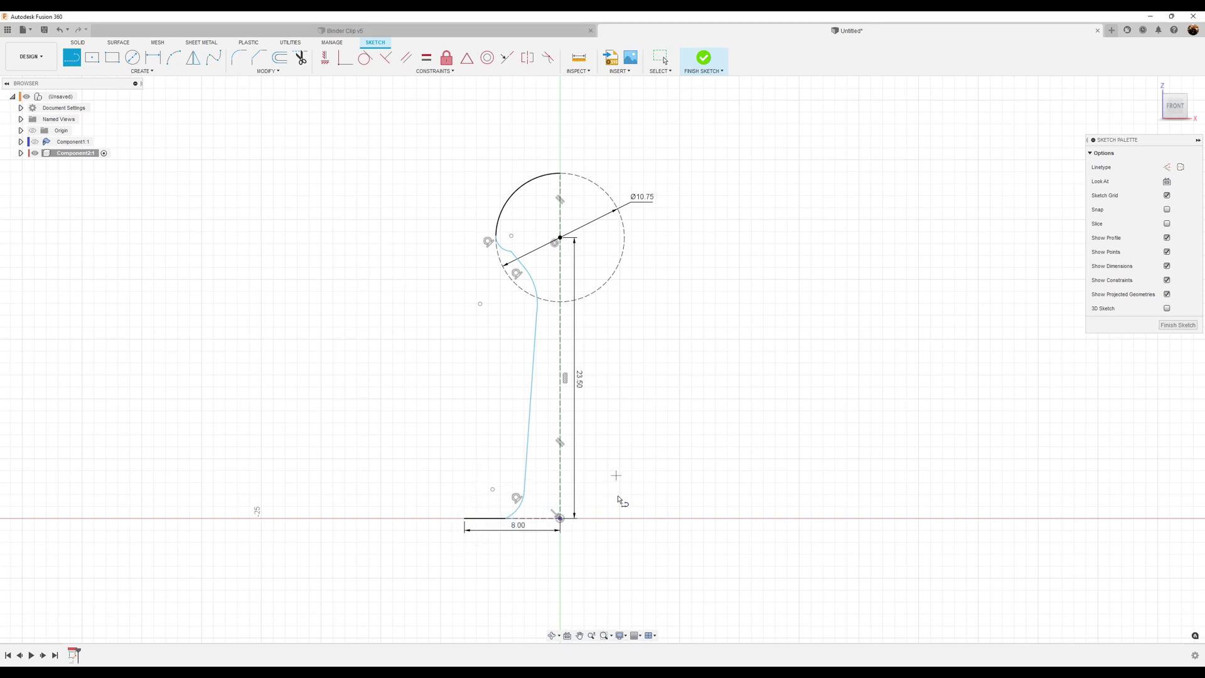
Dimension the short horizontal line at the profile's base to 3.7 mm
{"action": "scroll", "coordinate": [619, 496], "scroll_direction": "up", "scroll_amount": 2}
{"action": "left_click", "coordinate": [152, 57]}
{"action": "left_click", "coordinate": [423, 526]}
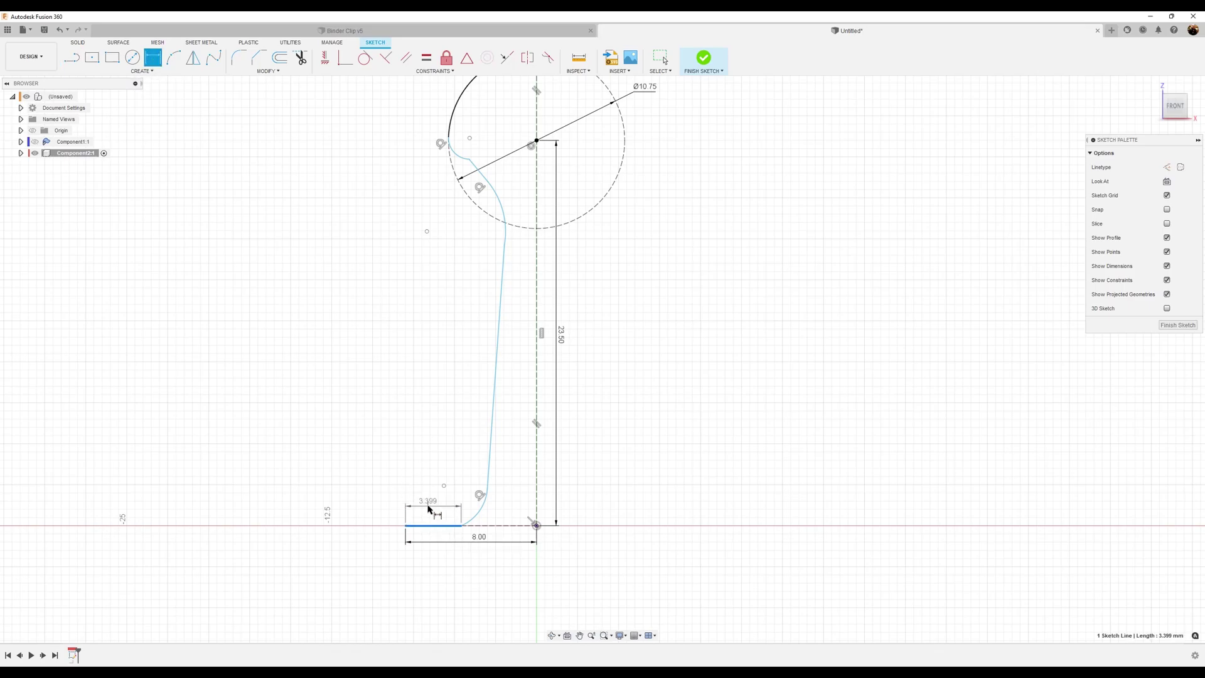
{"action": "left_click", "coordinate": [433, 511]}
{"action": "type", "text": "3.4"}
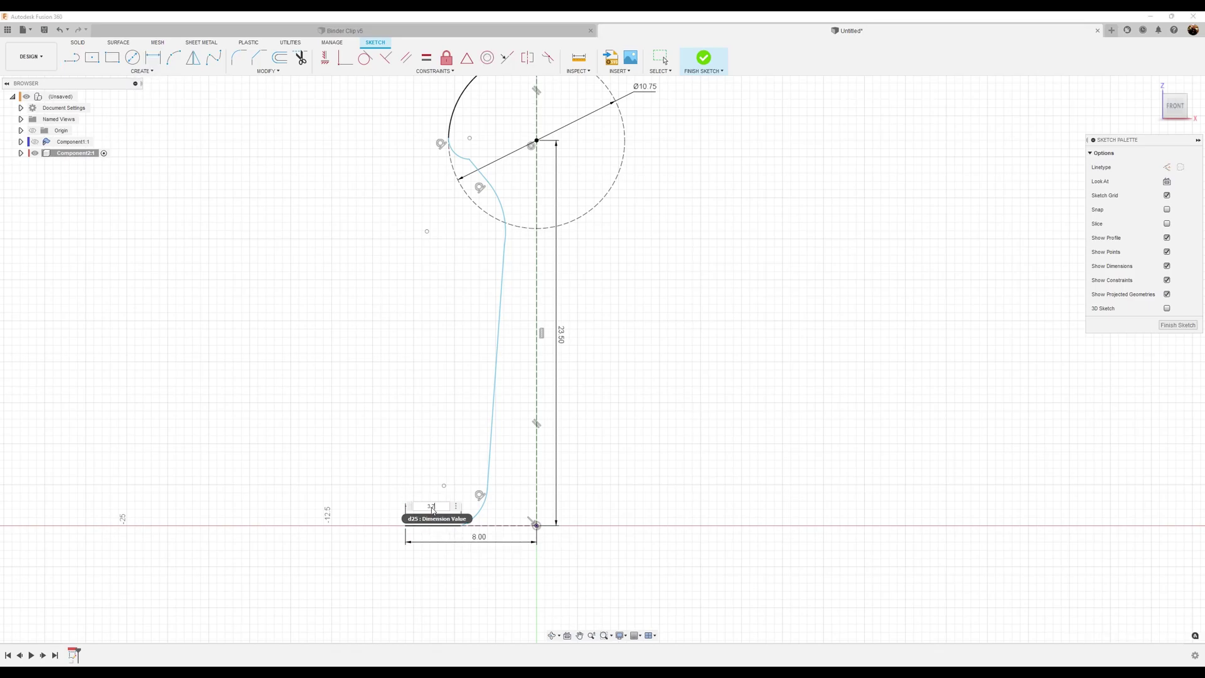
{"action": "key", "text": "Return"}
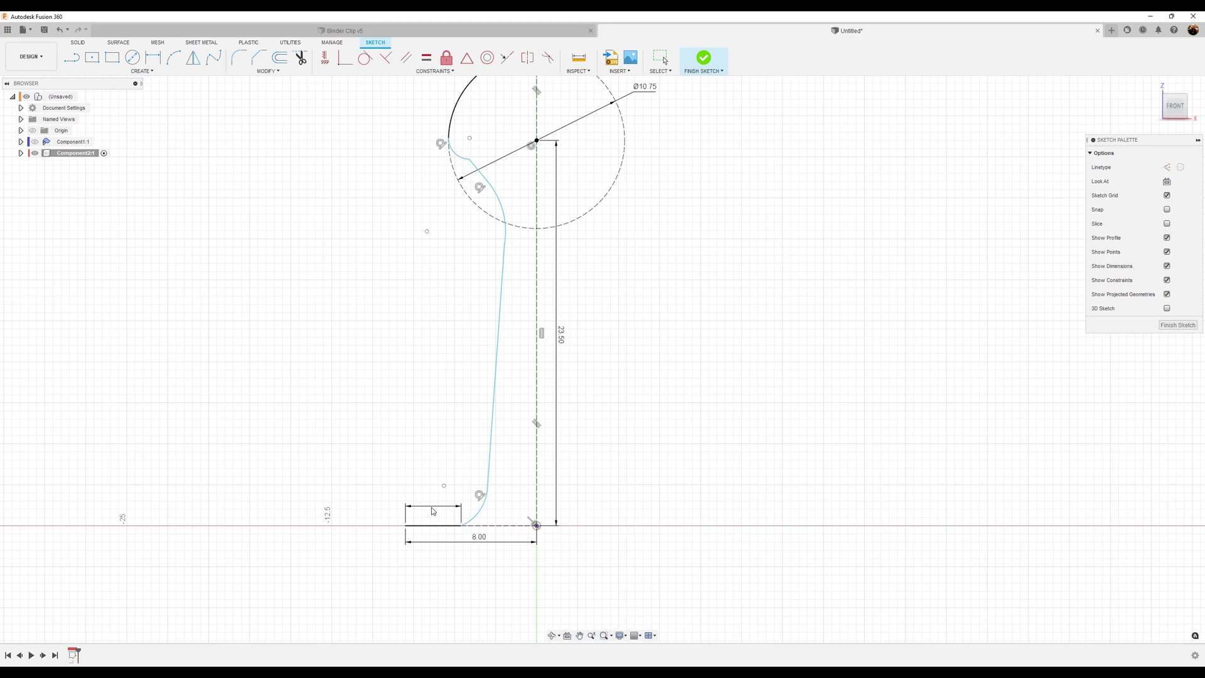
Make the profile's bottom arc tangent to the horizontal base line
{"action": "left_click", "coordinate": [364, 58]}
{"action": "left_click", "coordinate": [487, 501]}
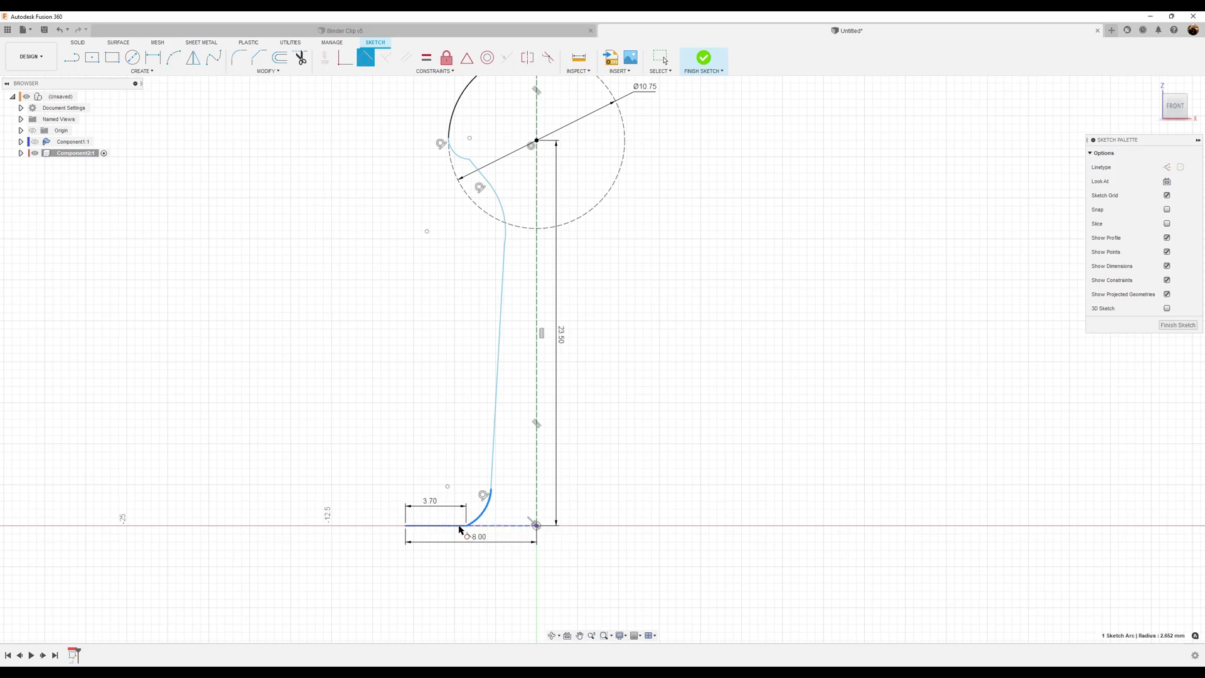
{"action": "left_click", "coordinate": [461, 529]}
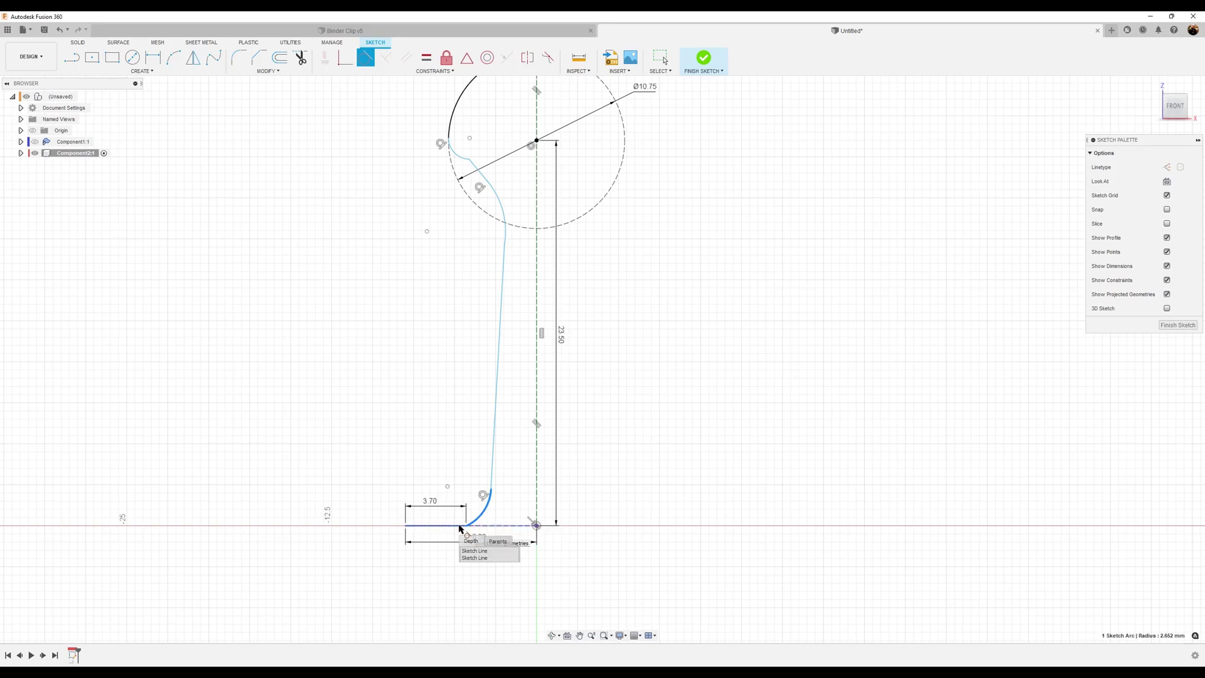
{"action": "left_click", "coordinate": [472, 558]}
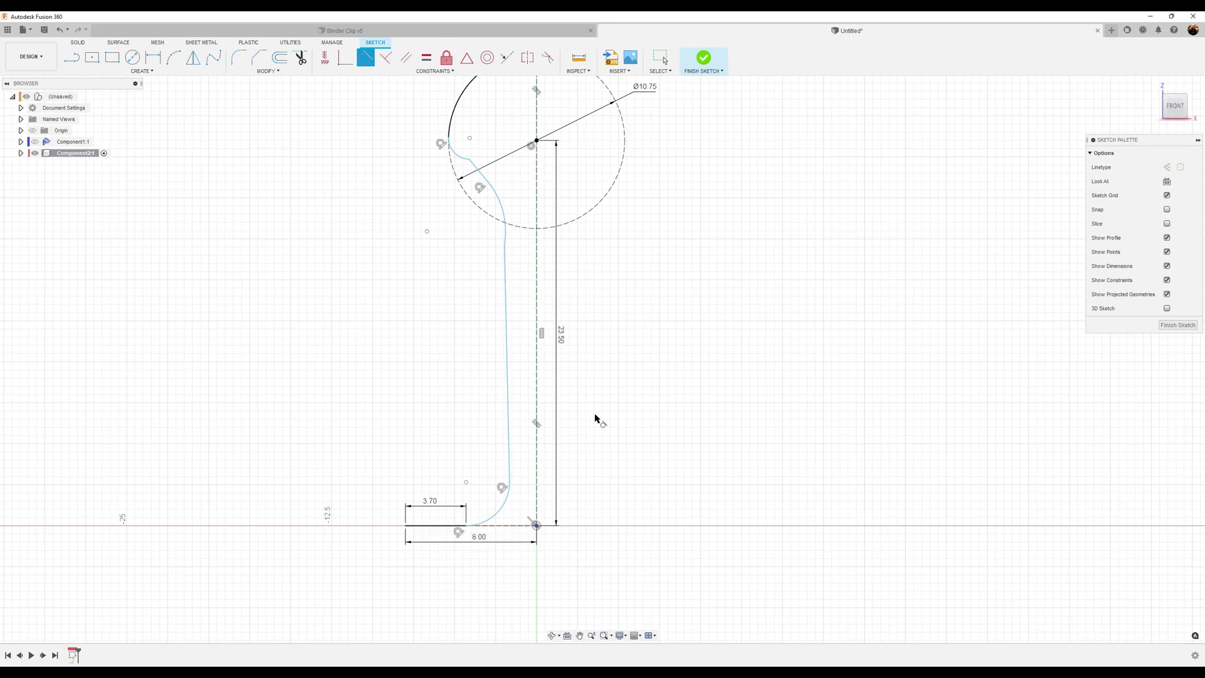
Dimension the small arc at the construction circle's left side to a 2 mm radius
{"action": "scroll", "coordinate": [596, 420], "scroll_direction": "up", "scroll_amount": 3}
{"action": "middle_click_drag", "start_coordinate": [598, 408], "coordinate": [638, 517]}
{"action": "scroll", "coordinate": [653, 269], "scroll_direction": "up", "scroll_amount": 2}
{"action": "middle_click_drag", "start_coordinate": [653, 270], "coordinate": [632, 364]}
{"action": "scroll", "coordinate": [501, 223], "scroll_direction": "up", "scroll_amount": 2}
{"action": "scroll", "coordinate": [500, 221], "scroll_direction": "down", "scroll_amount": 1}
{"action": "scroll", "coordinate": [501, 224], "scroll_direction": "up", "scroll_amount": 2}
{"action": "scroll", "coordinate": [500, 224], "scroll_direction": "down", "scroll_amount": 1}
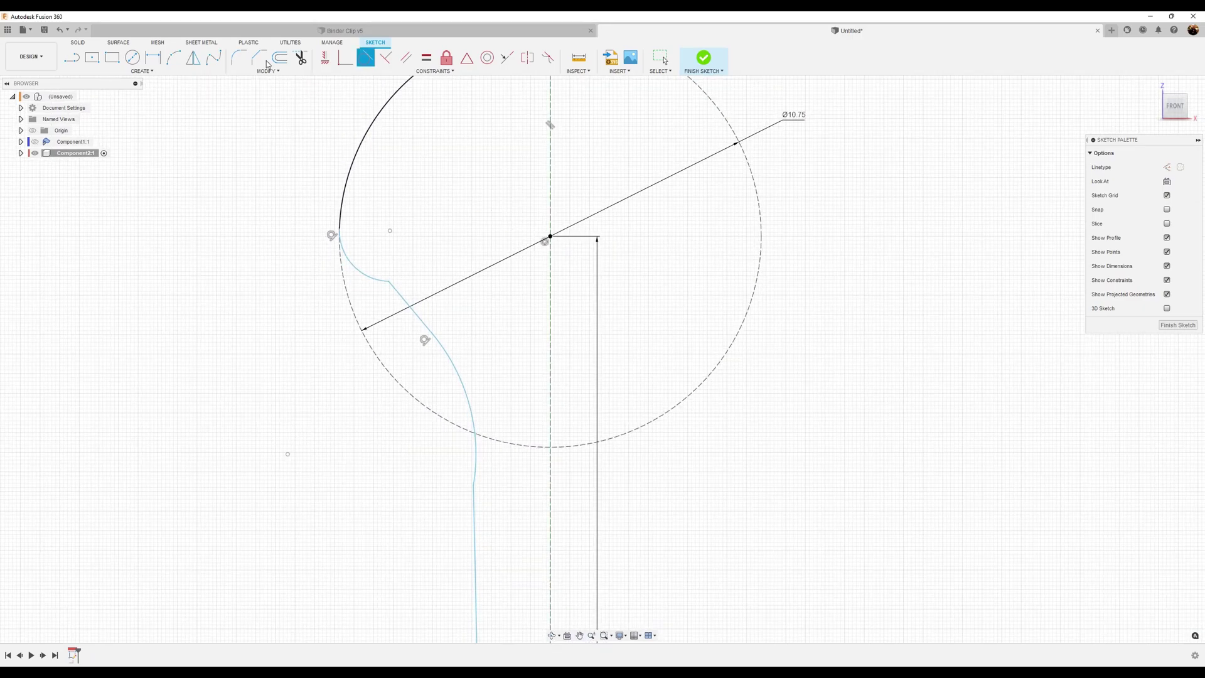
{"action": "left_click", "coordinate": [153, 59]}
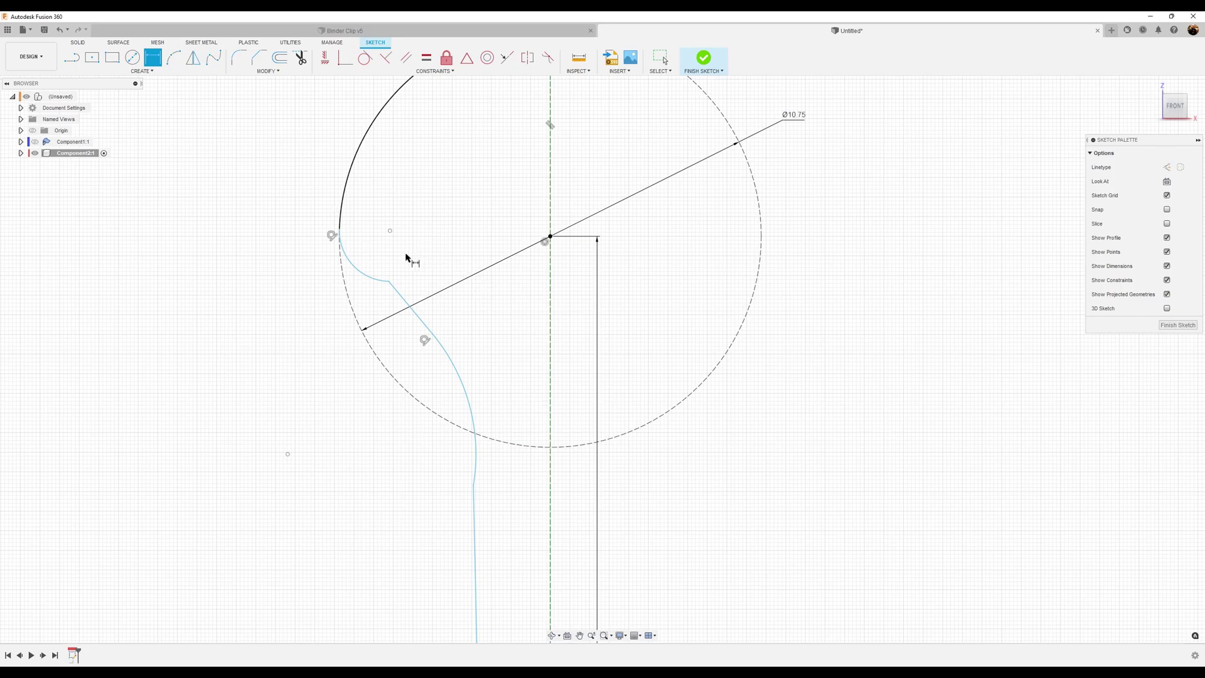
{"action": "left_click", "coordinate": [355, 267]}
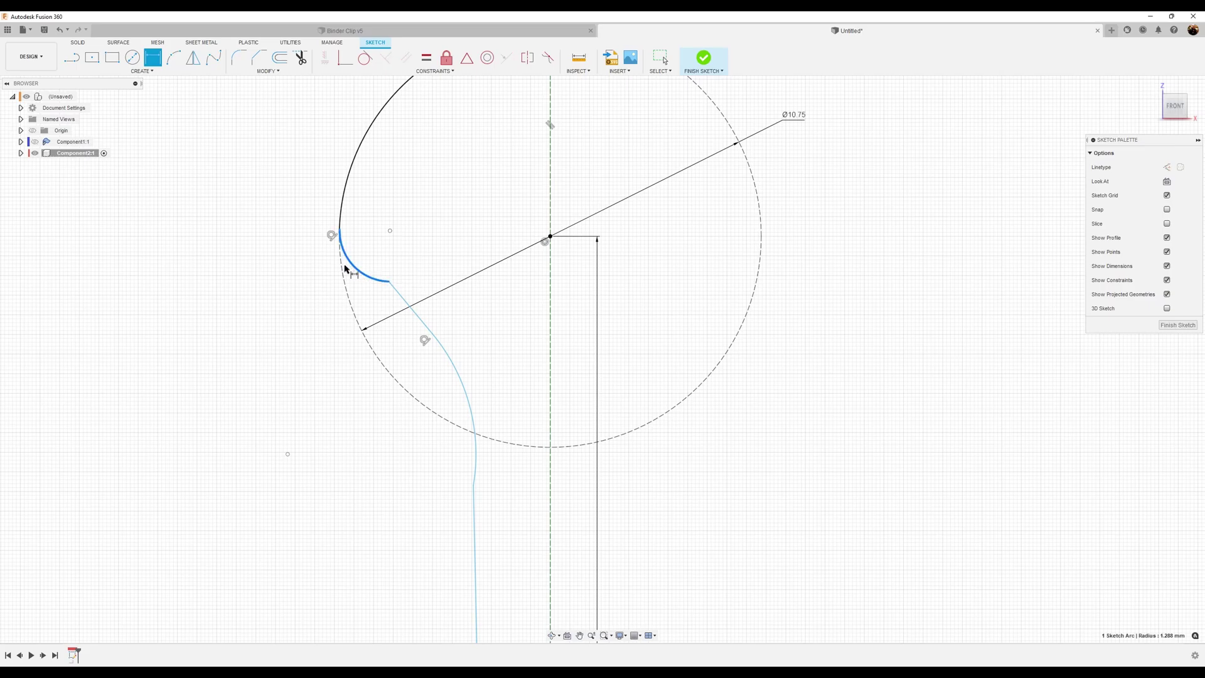
{"action": "left_click", "coordinate": [295, 276]}
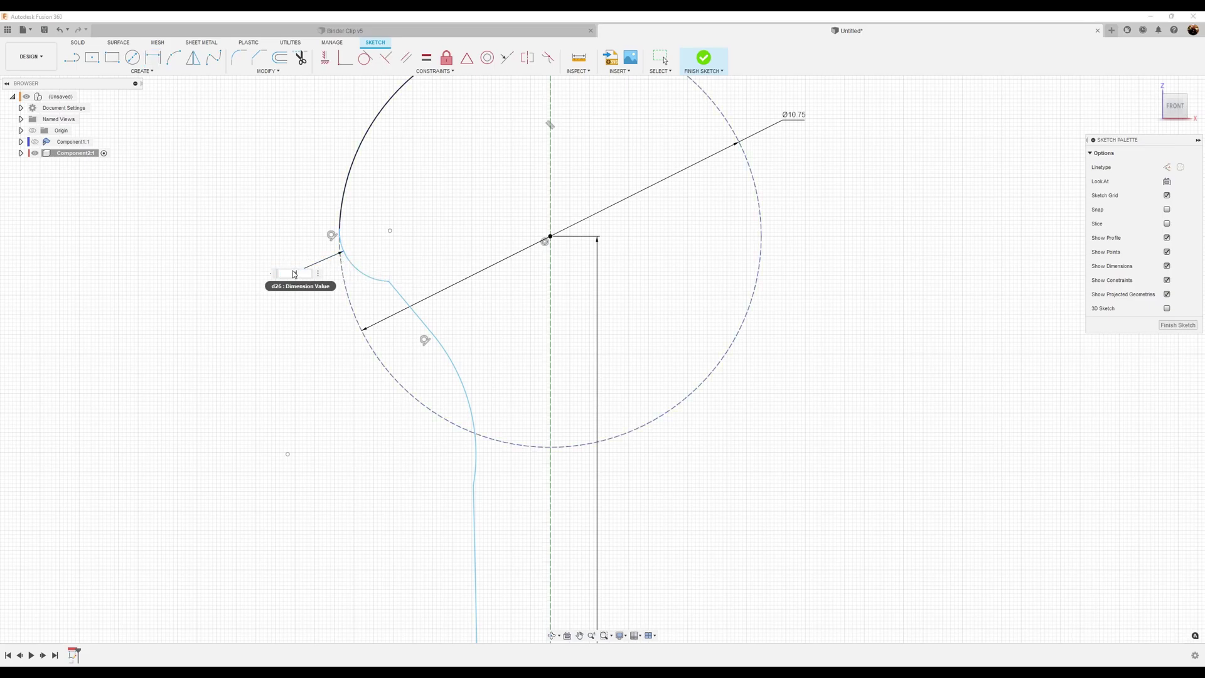
{"action": "type", "text": "2"}
{"action": "key", "text": "Return"}
Make the 2 mm radius arc tangent to the short sloping line below it
{"action": "left_click", "coordinate": [365, 57]}
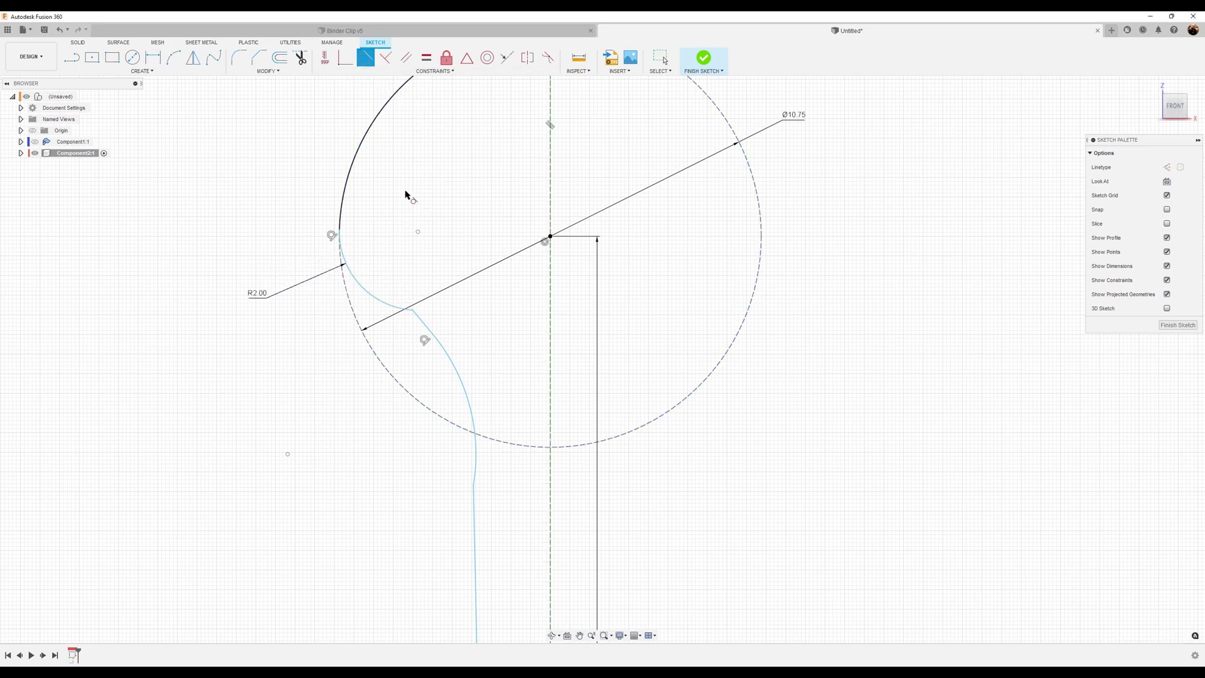
{"action": "left_click", "coordinate": [386, 303]}
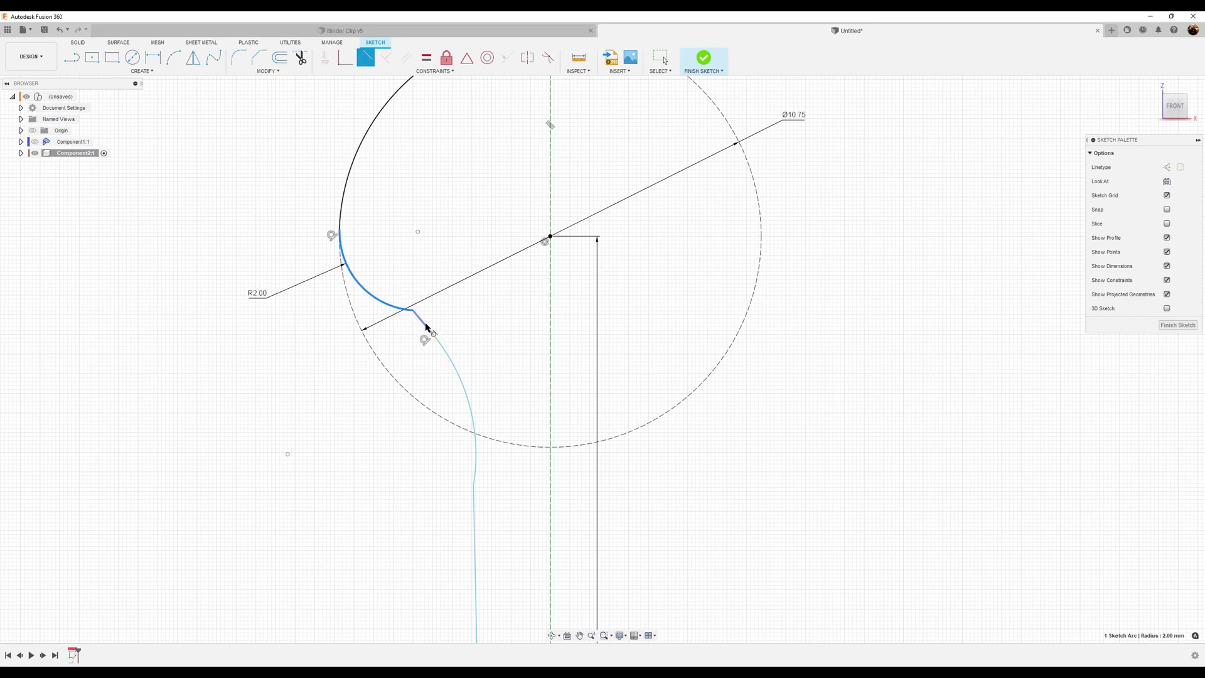
{"action": "left_click", "coordinate": [425, 327]}
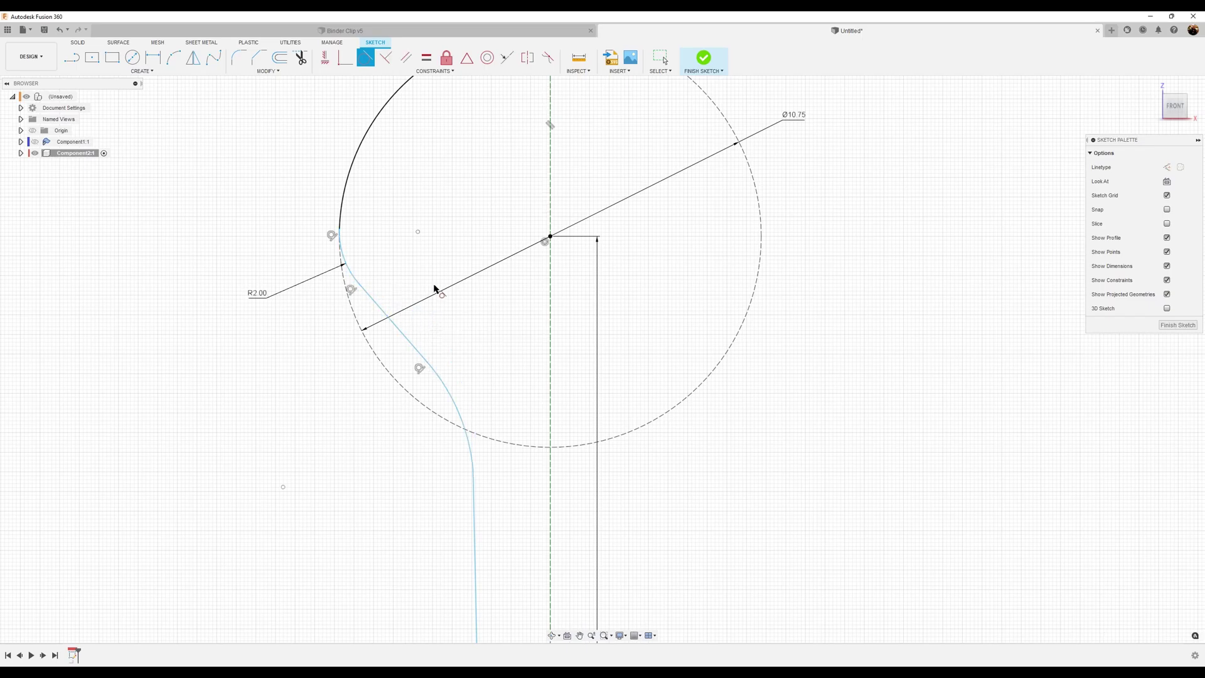
Set the vertical distance between the 2 mm radius arc's endpoints to 1.5 mm
{"action": "left_click", "coordinate": [152, 58]}
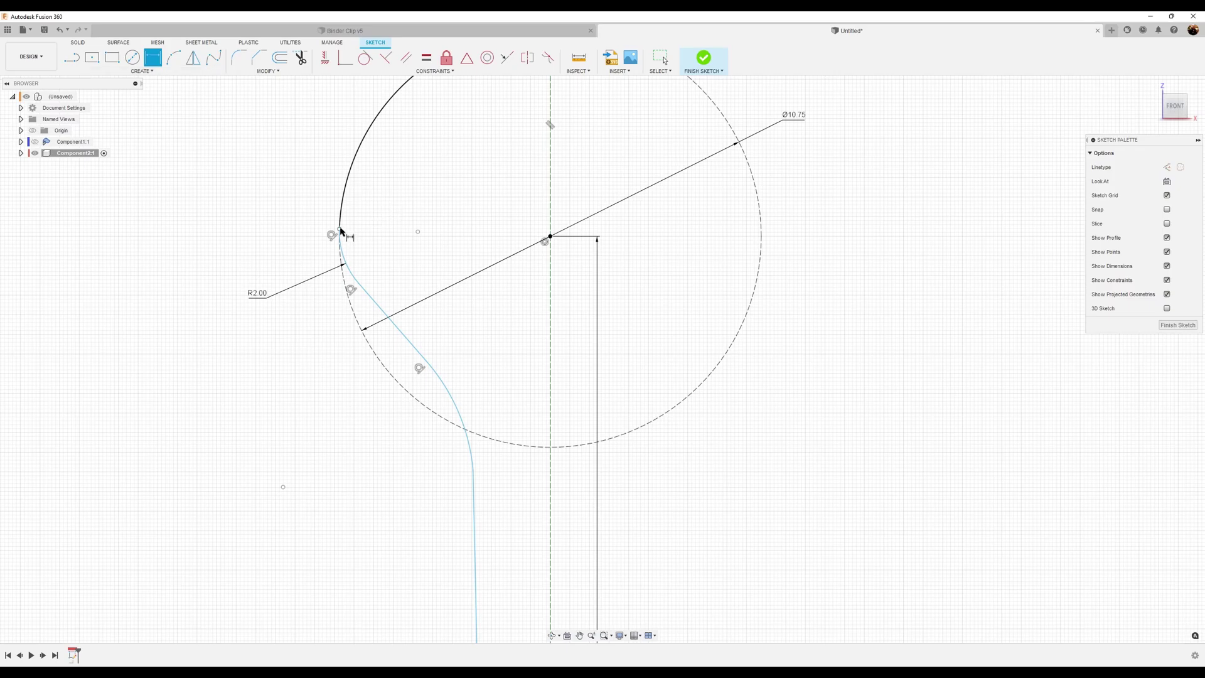
{"action": "left_click", "coordinate": [359, 283]}
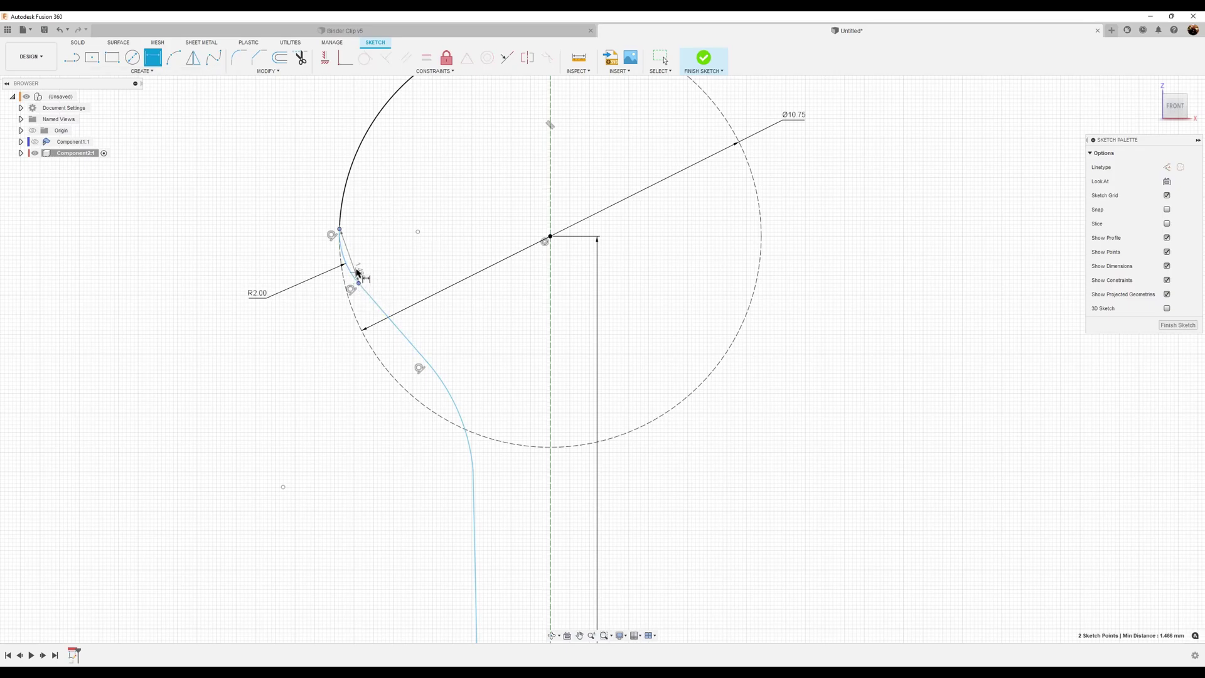
{"action": "left_click", "coordinate": [311, 260]}
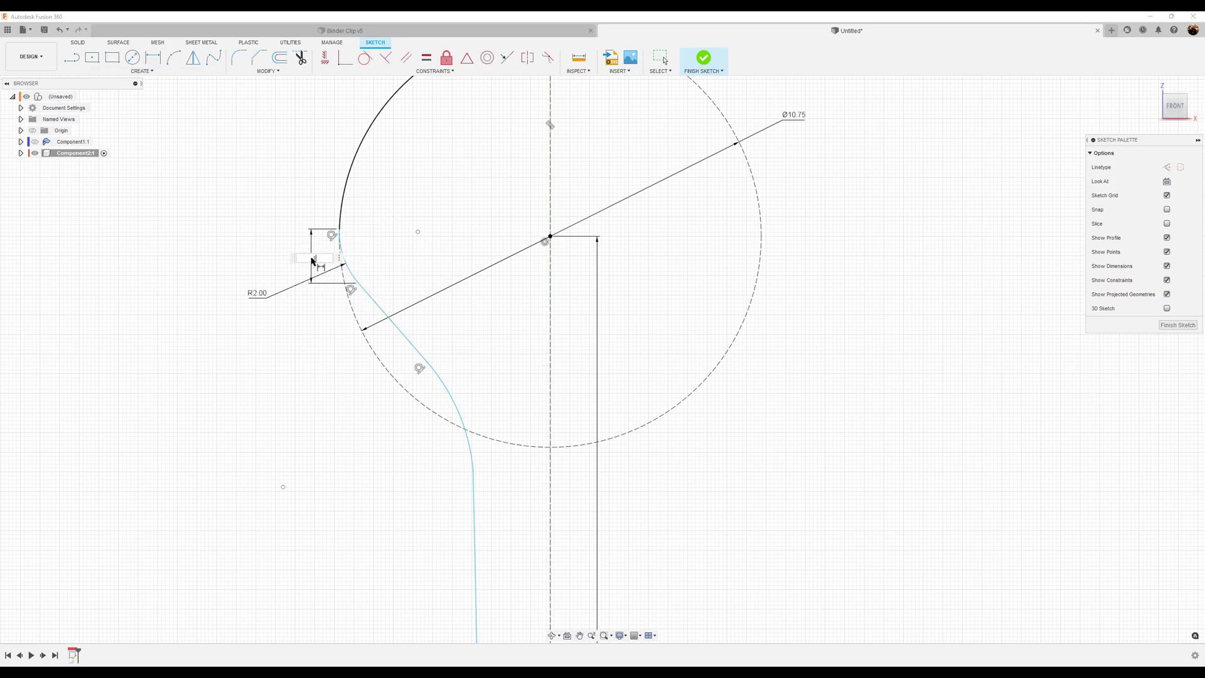
{"action": "type", "text": "1.5"}
{"action": "key", "text": "Return"}
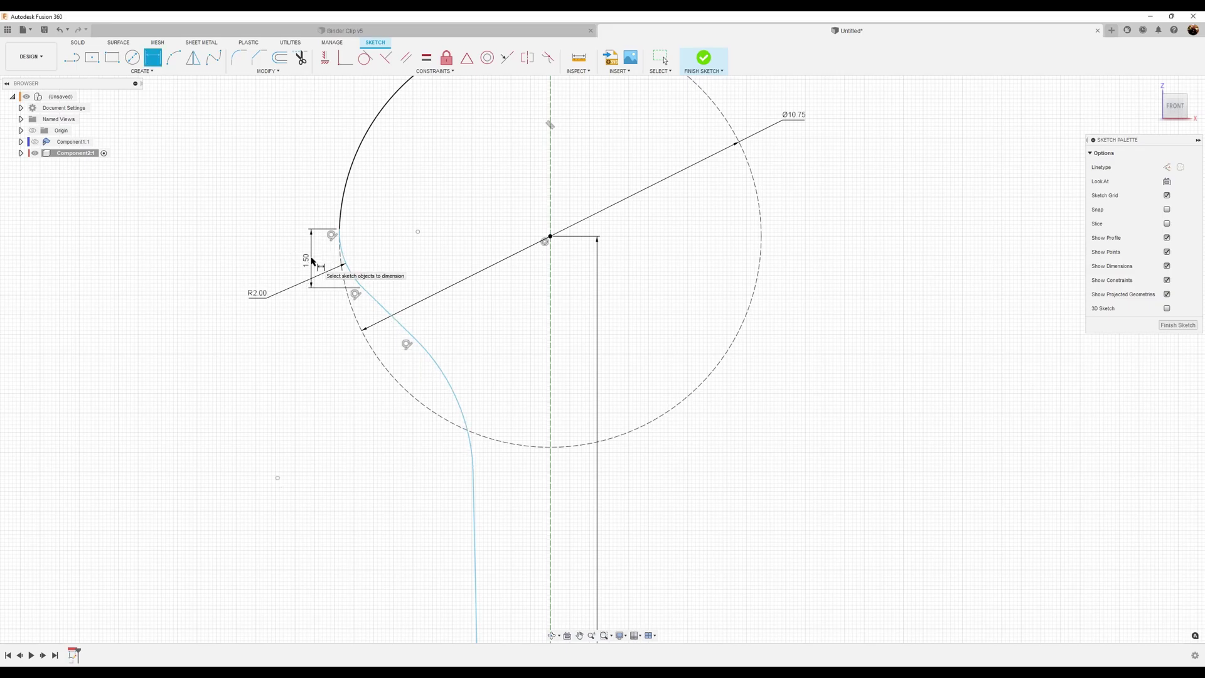
Set the vertical distance between the short sloping line's endpoints to 1.8 mm
{"action": "left_click", "coordinate": [363, 290]}
{"action": "left_click", "coordinate": [414, 339]}
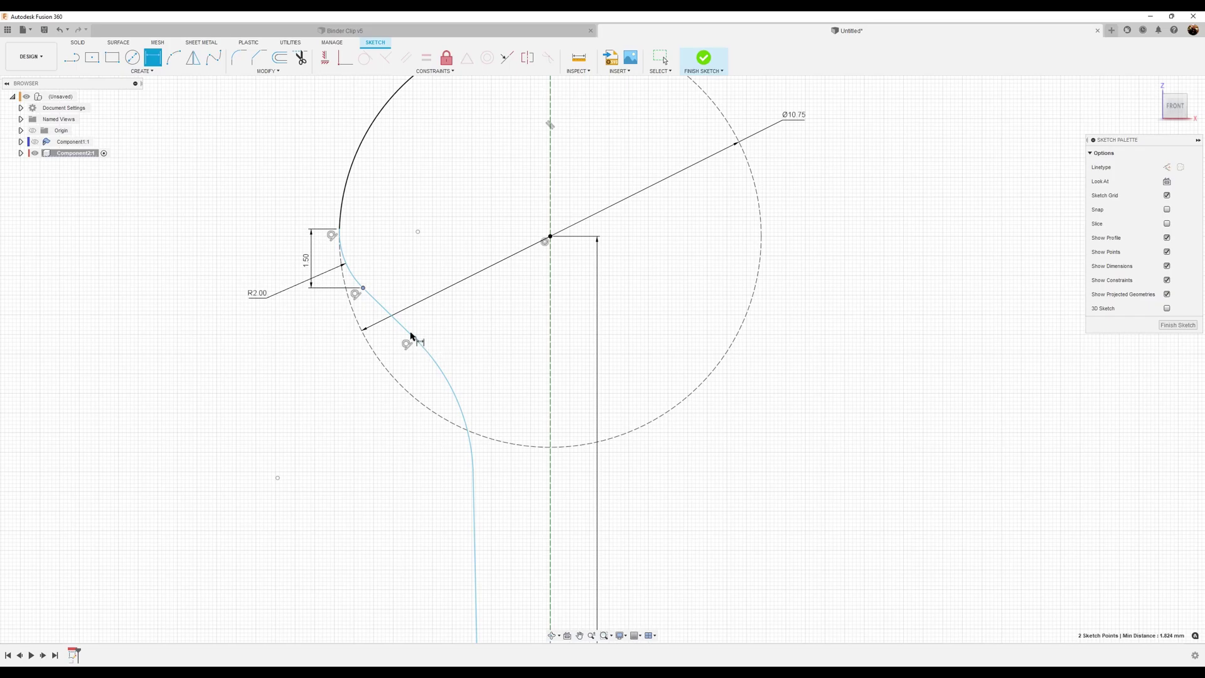
{"action": "left_click", "coordinate": [439, 315]}
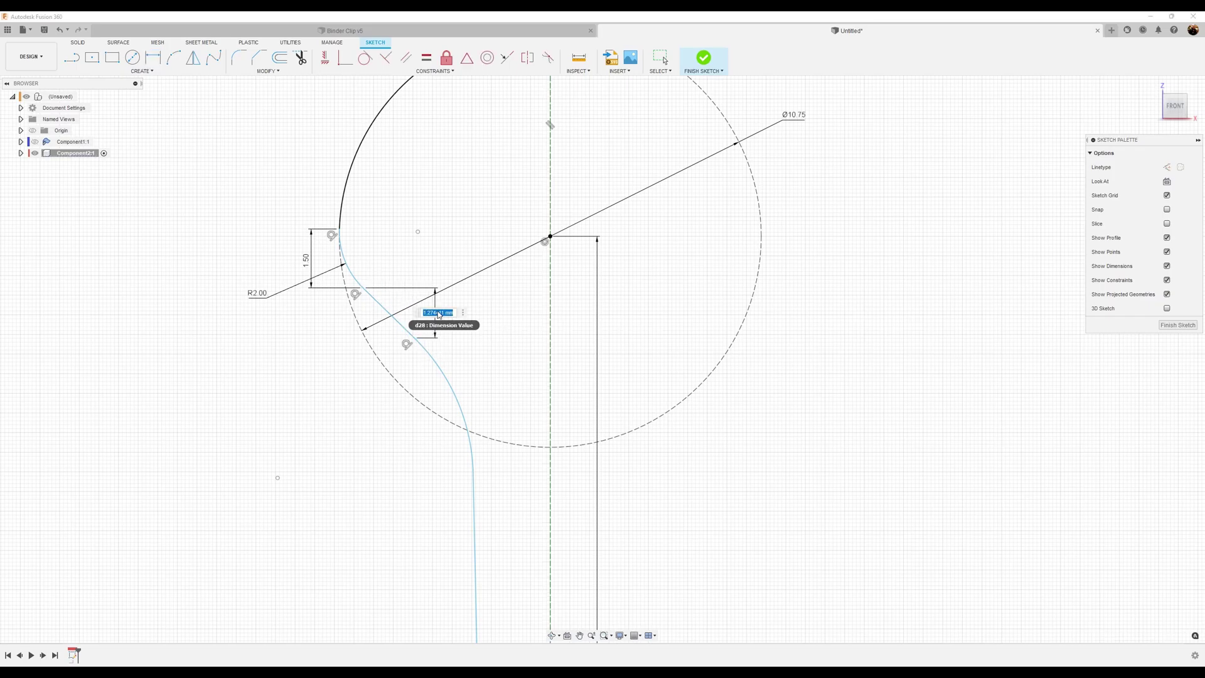
{"action": "type", "text": "1.8"}
{"action": "key", "text": "Return"}
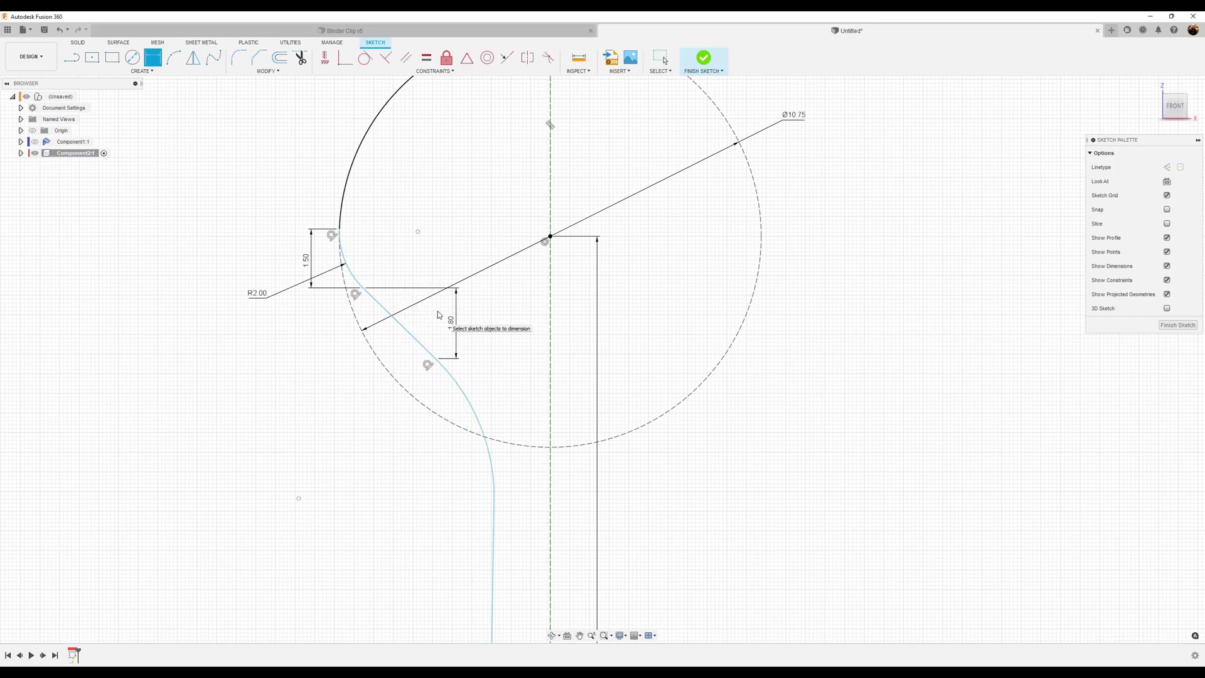
Set the vertical distance between the endpoints of the arc below the sloping line to 4 mm
{"action": "left_click", "coordinate": [436, 359]}
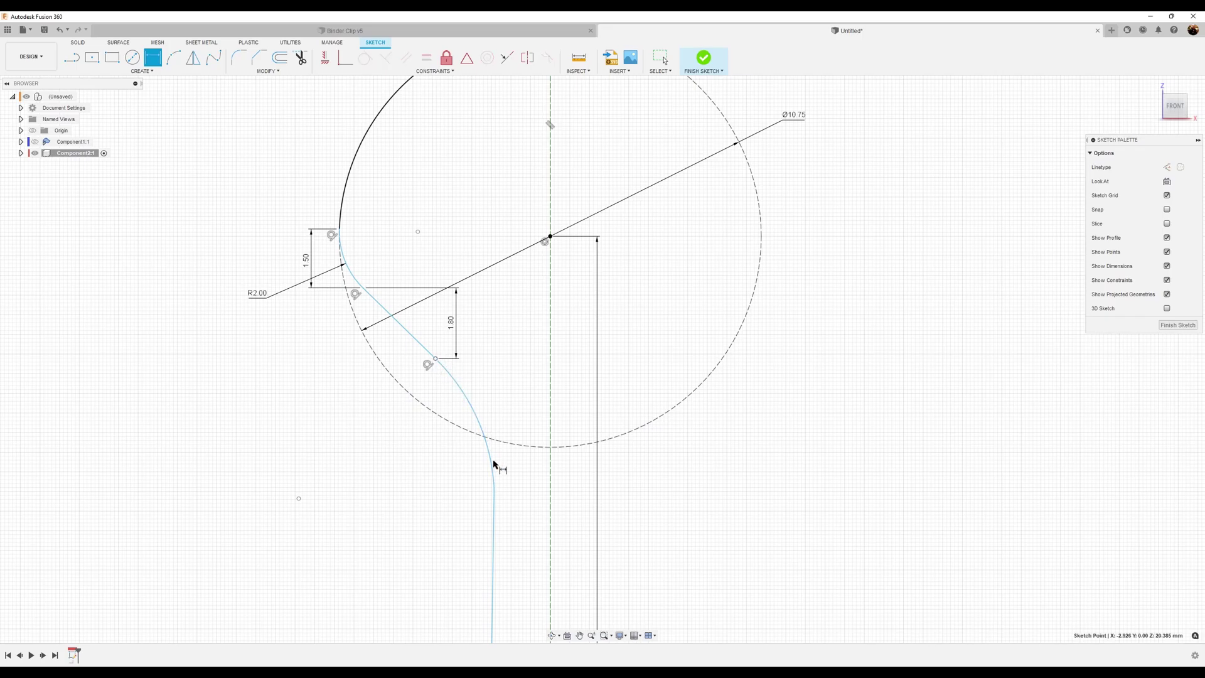
{"action": "left_click", "coordinate": [494, 489]}
{"action": "left_click", "coordinate": [513, 415]}
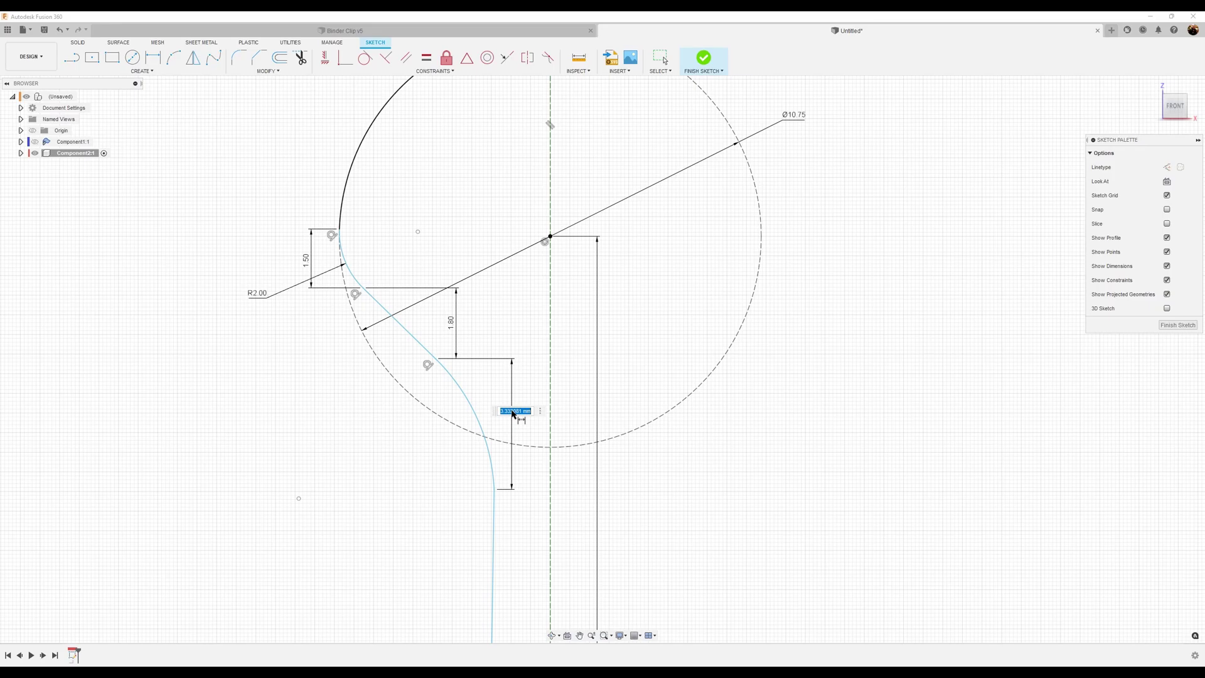
{"action": "type", "text": "4"}
{"action": "key", "text": "Return"}
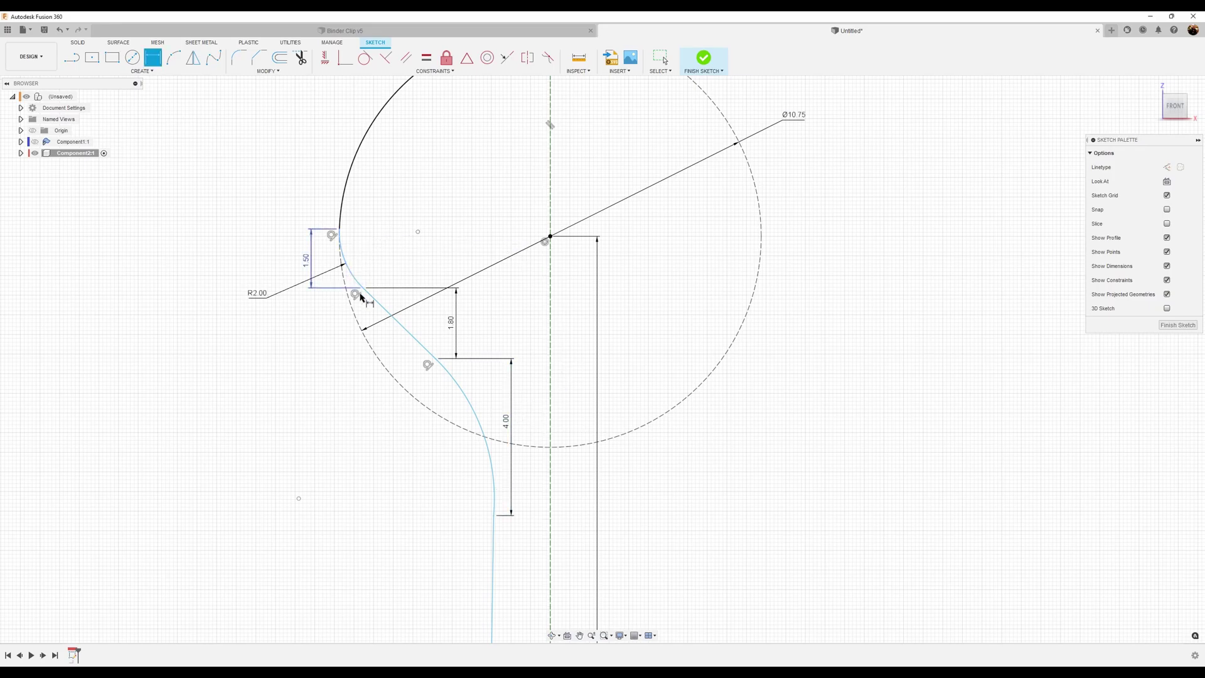
Dimension the arc below the sloping line to a 6 mm radius
{"action": "left_click", "coordinate": [467, 399]}
{"action": "left_click", "coordinate": [298, 499]}
{"action": "left_click", "coordinate": [411, 445]}
{"action": "type", "text": "6"}
{"action": "key", "text": "Return"}
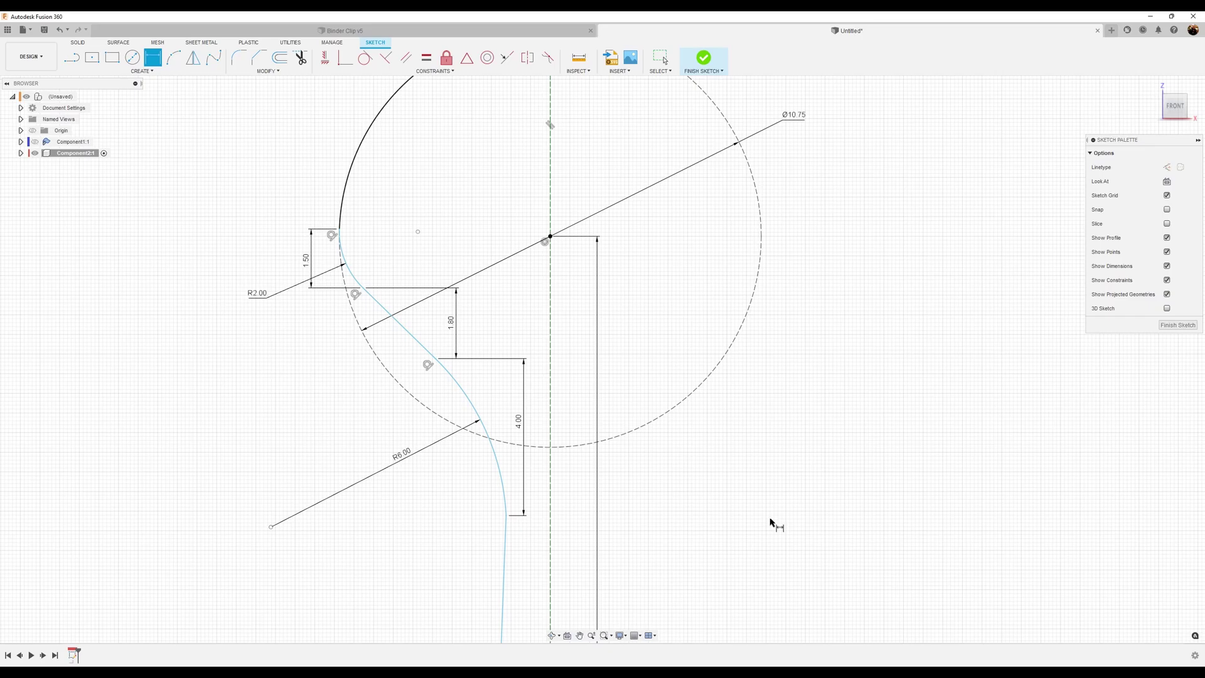
Make the 6 mm radius arc tangent to the long line running down to the base
{"action": "middle_click_drag", "start_coordinate": [772, 522], "coordinate": [759, 455]}
{"action": "left_click", "coordinate": [364, 57]}
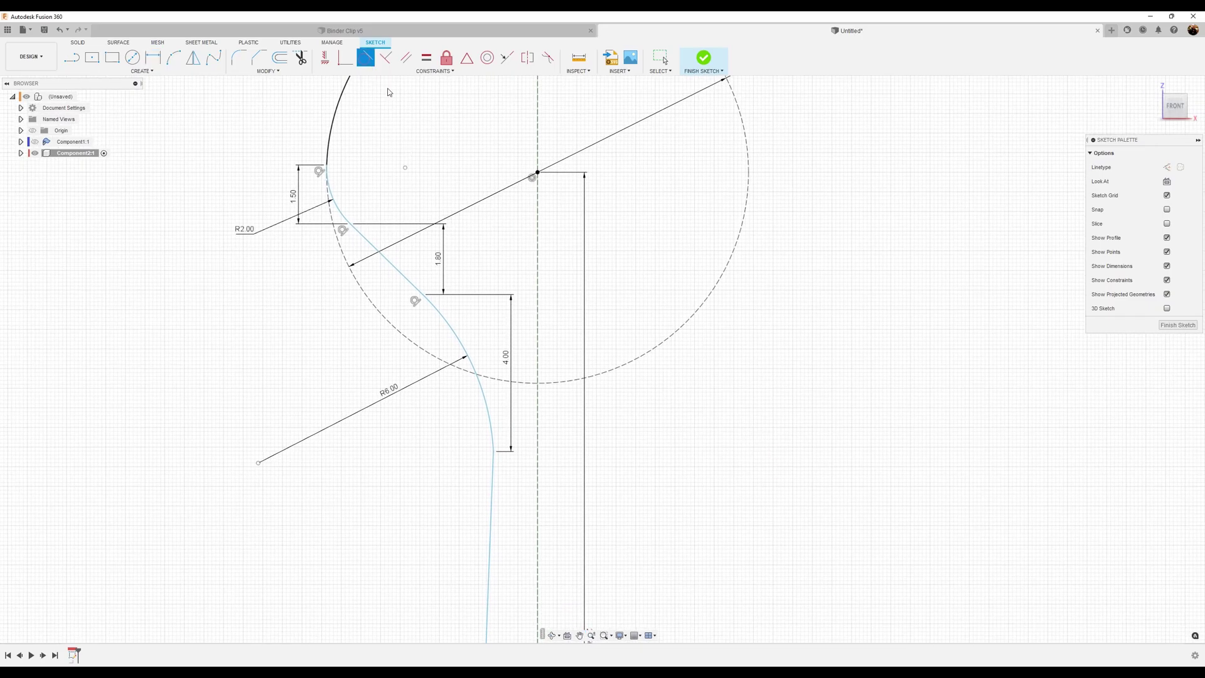
{"action": "left_click", "coordinate": [494, 439]}
{"action": "left_click", "coordinate": [492, 477]}
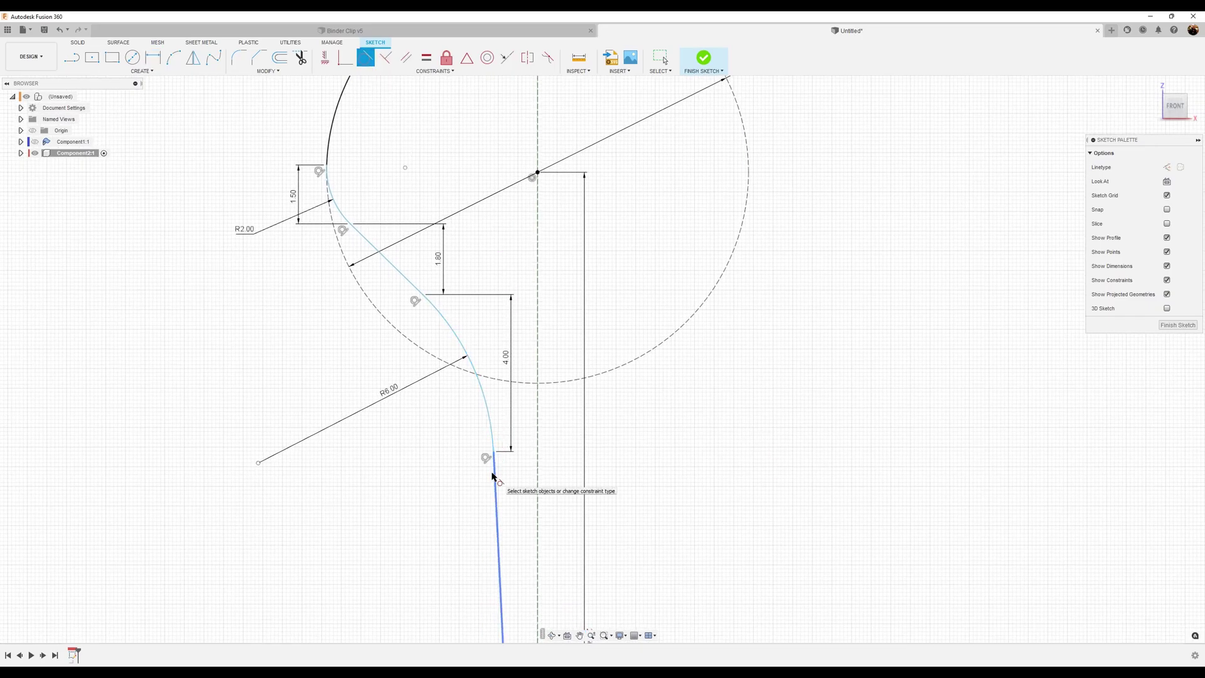
Dimension the bottom arc between the long line and the base line to a 2 mm radius
{"action": "scroll", "coordinate": [652, 528], "scroll_direction": "down", "scroll_amount": 4}
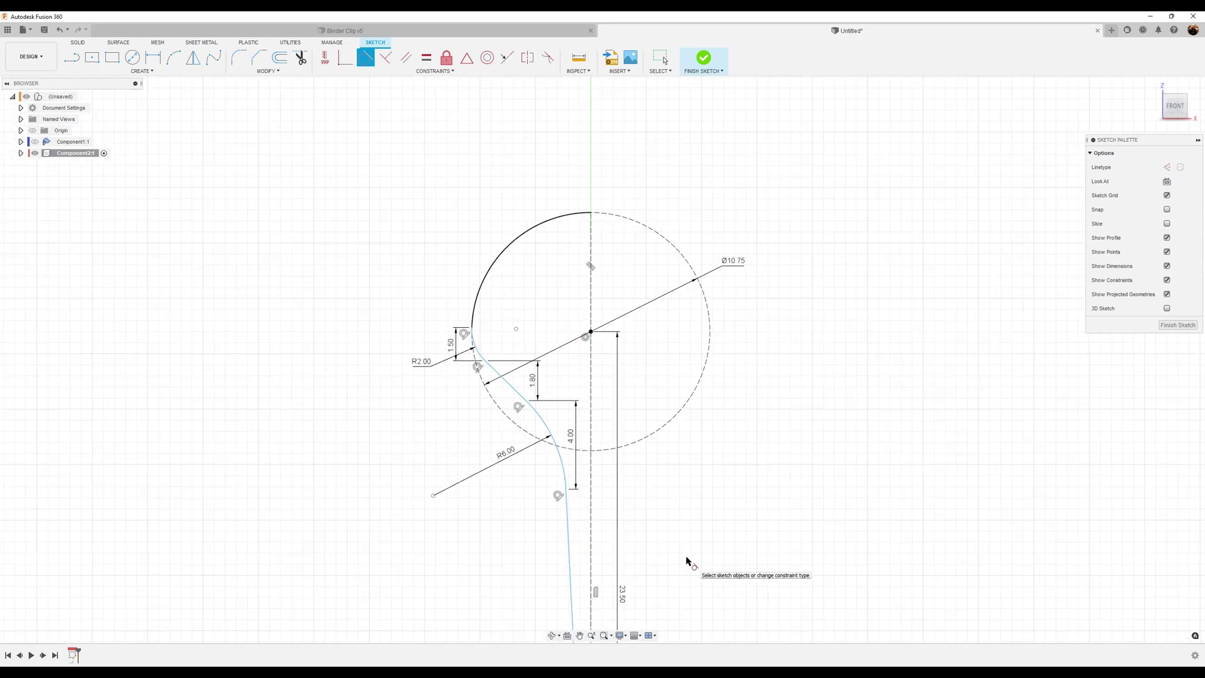
{"action": "middle_click_drag", "start_coordinate": [687, 561], "coordinate": [654, 438]}
{"action": "mouse_move", "coordinate": [670, 498]}
{"action": "middle_mouse_down"}
{"action": "mouse_move", "coordinate": [668, 397]}
{"action": "mouse_move", "coordinate": [686, 447]}
{"action": "mouse_move", "coordinate": [680, 581]}
{"action": "middle_mouse_up"}
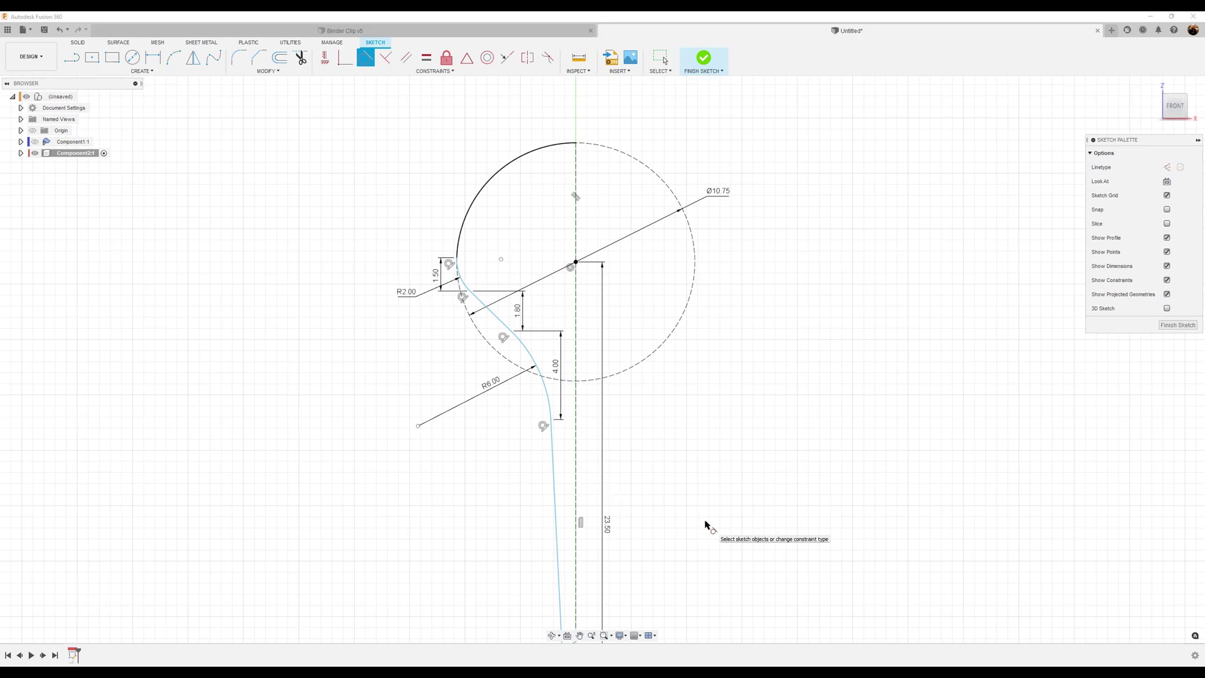
{"action": "scroll", "coordinate": [709, 528], "scroll_direction": "down", "scroll_amount": 2}
{"action": "middle_click_drag", "start_coordinate": [716, 533], "coordinate": [765, 336]}
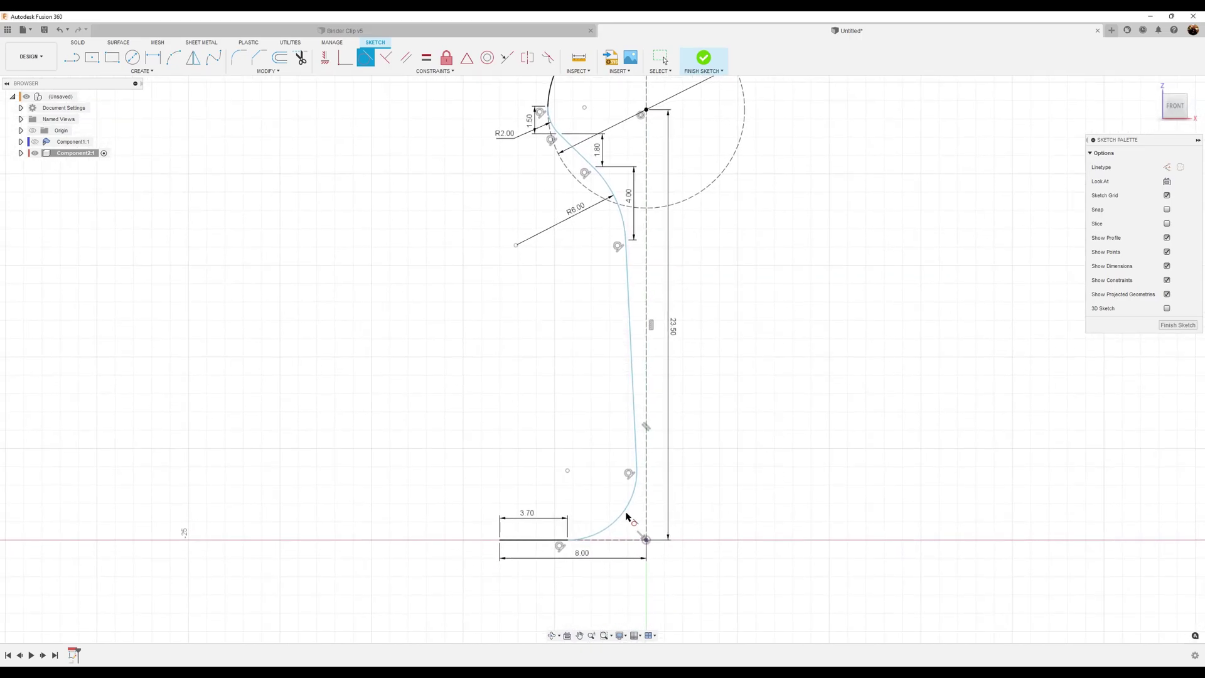
{"action": "left_click", "coordinate": [153, 58]}
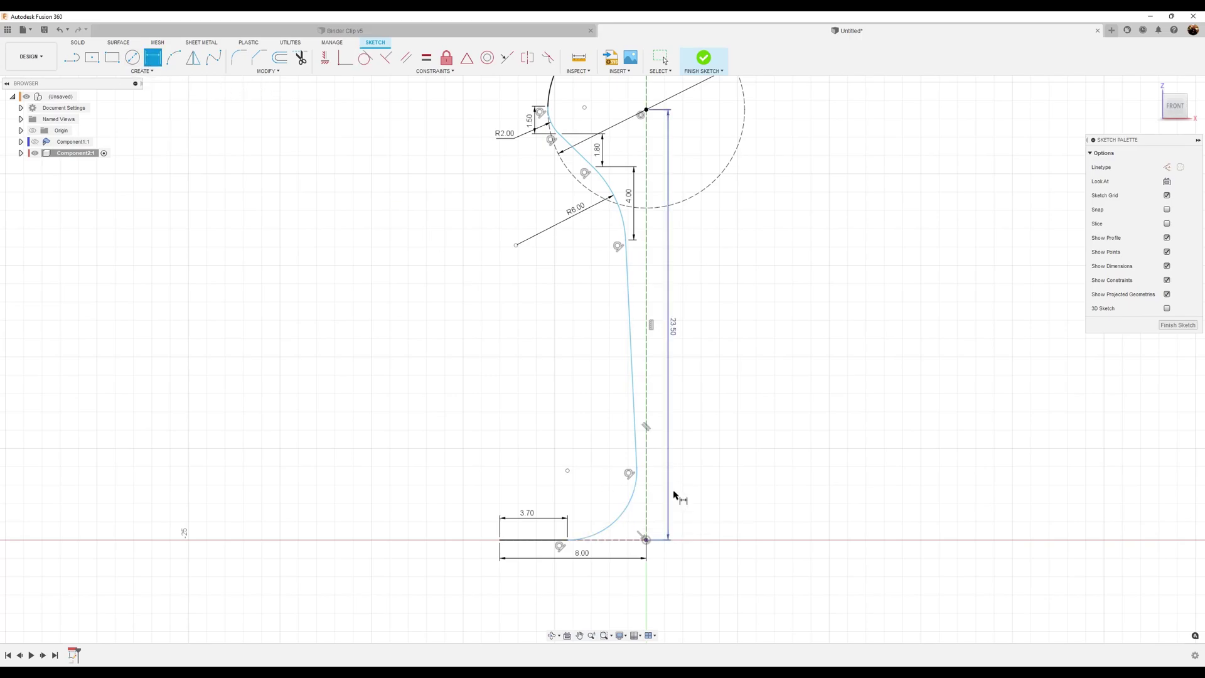
{"action": "left_click", "coordinate": [630, 508]}
{"action": "left_click", "coordinate": [636, 519]}
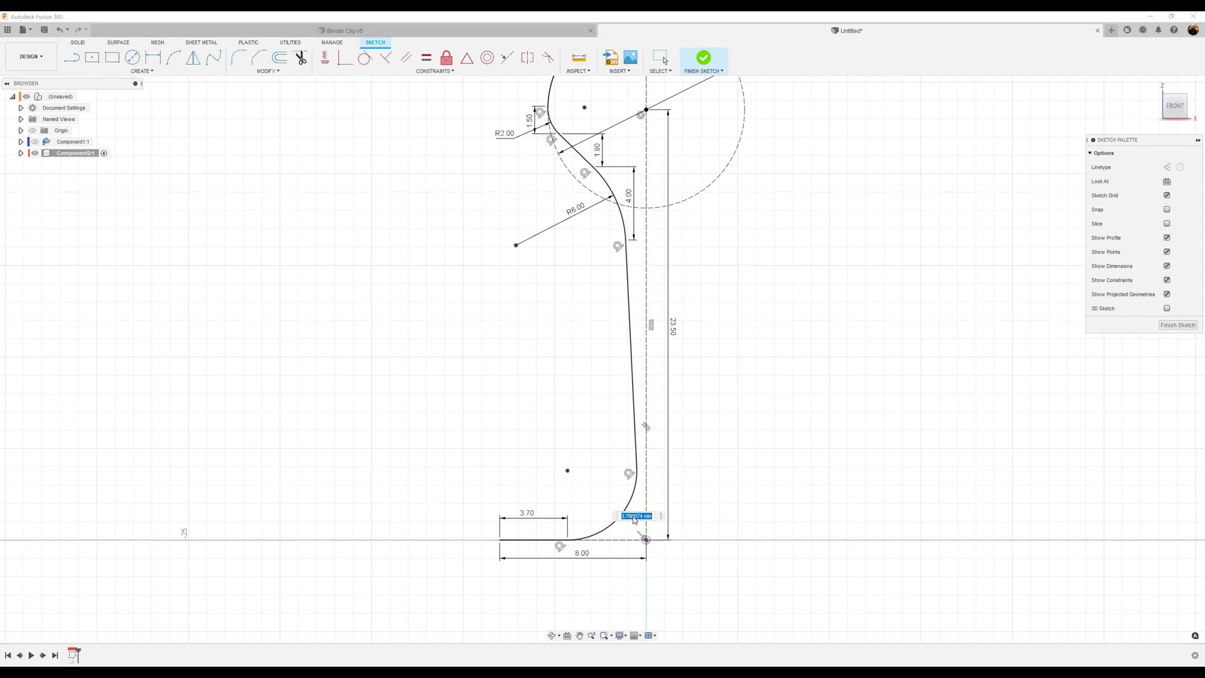
{"action": "type", "text": "2"}
{"action": "key", "text": "Return"}
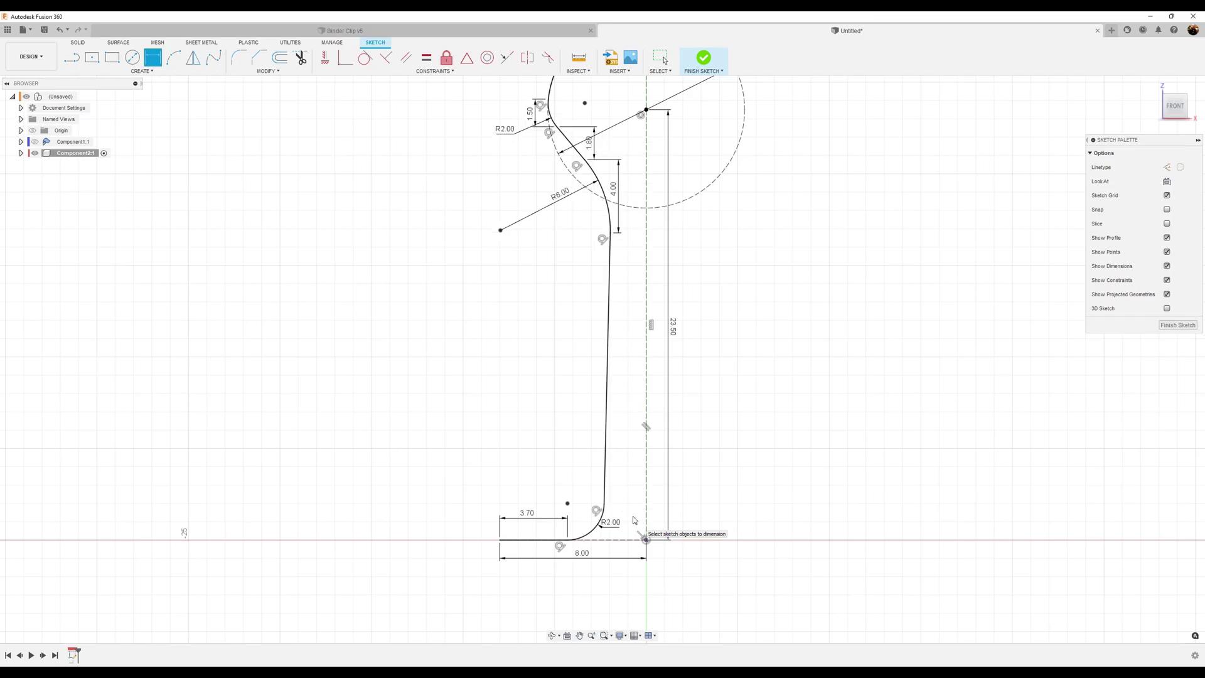
Finish the sketch of the wire handle's half profile
{"action": "scroll", "coordinate": [827, 452], "scroll_direction": "down", "scroll_amount": 1}
{"action": "scroll", "coordinate": [732, 454], "scroll_direction": "up", "scroll_amount": 3}
{"action": "mouse_move", "coordinate": [752, 384]}
{"action": "left_mouse_down"}
{"action": "mouse_move", "coordinate": [777, 315]}
{"action": "mouse_move", "coordinate": [777, 439]}
{"action": "left_mouse_up"}
{"action": "key", "text": "d"}
{"action": "middle_click_drag", "start_coordinate": [774, 438], "coordinate": [778, 425]}
{"action": "middle_click_drag", "start_coordinate": [902, 444], "coordinate": [881, 448]}
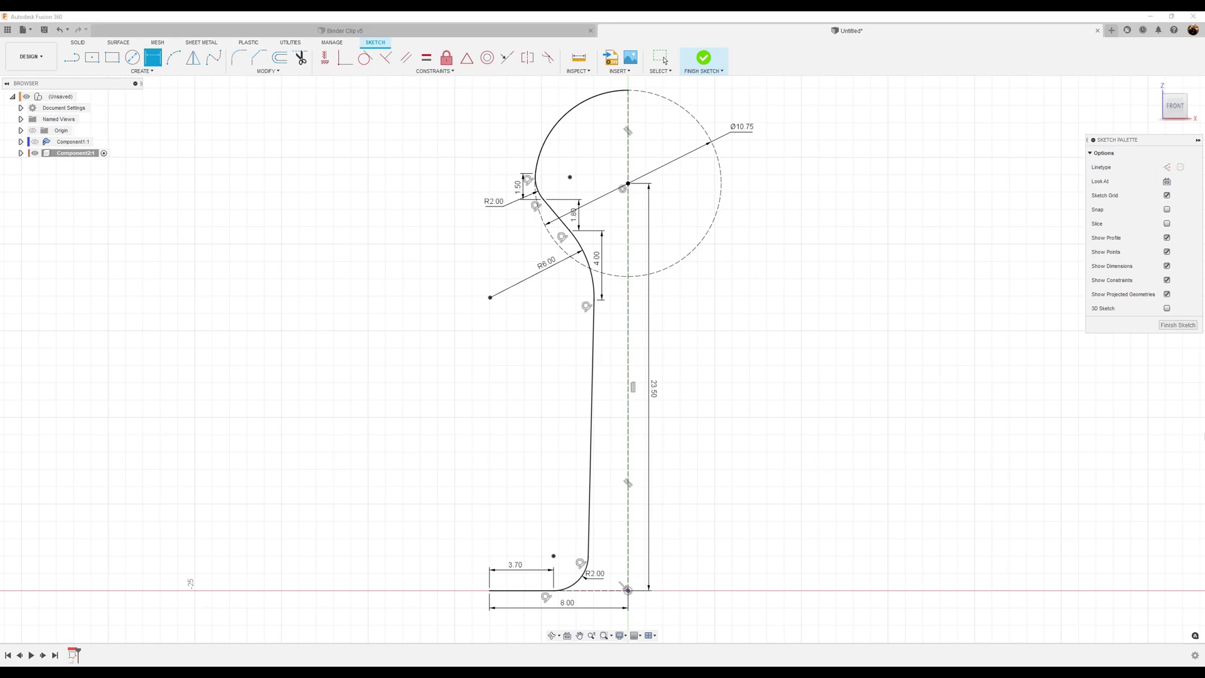
{"action": "left_click", "coordinate": [1178, 325]}
{"action": "mouse_move", "coordinate": [926, 455]}
{"action": "middle_mouse_down"}
{"action": "mouse_move", "coordinate": [923, 317]}
{"action": "mouse_move", "coordinate": [901, 447]}
{"action": "middle_mouse_up"}
{"action": "scroll", "coordinate": [901, 447], "scroll_direction": "down", "scroll_amount": 4}
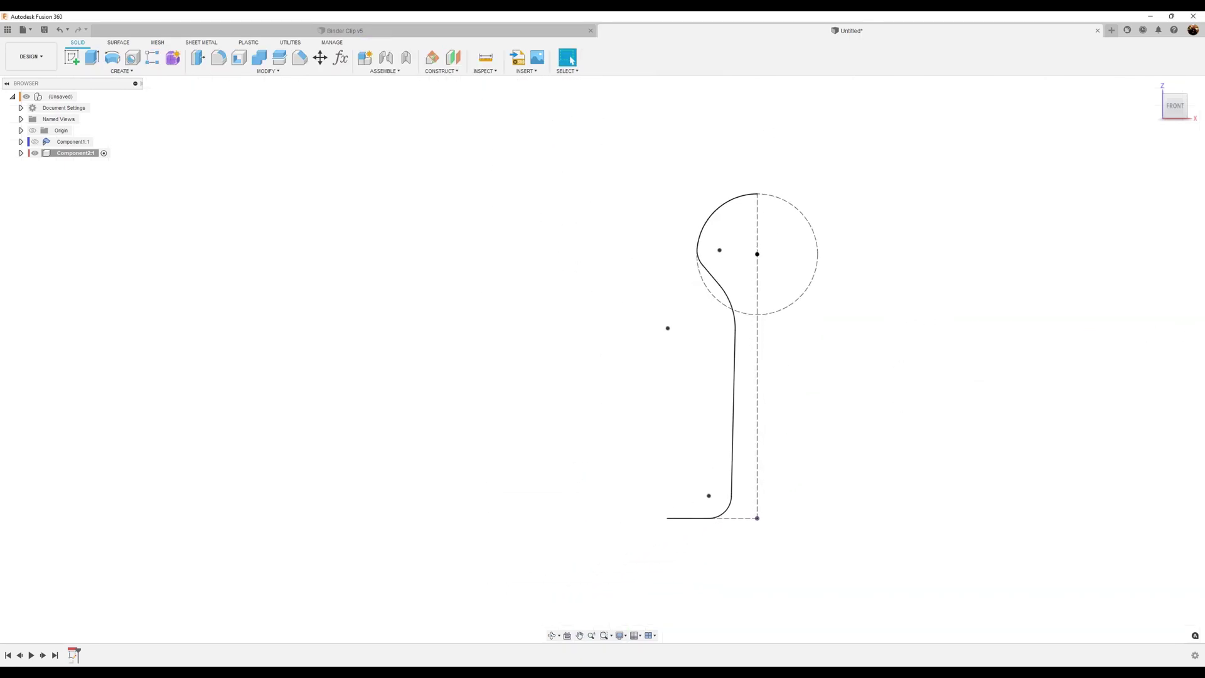
Create a Plane Along Path on the handle's tangent chain, at proportional distance 1.00 at the base line's free end
{"action": "left_click", "coordinate": [443, 72]}
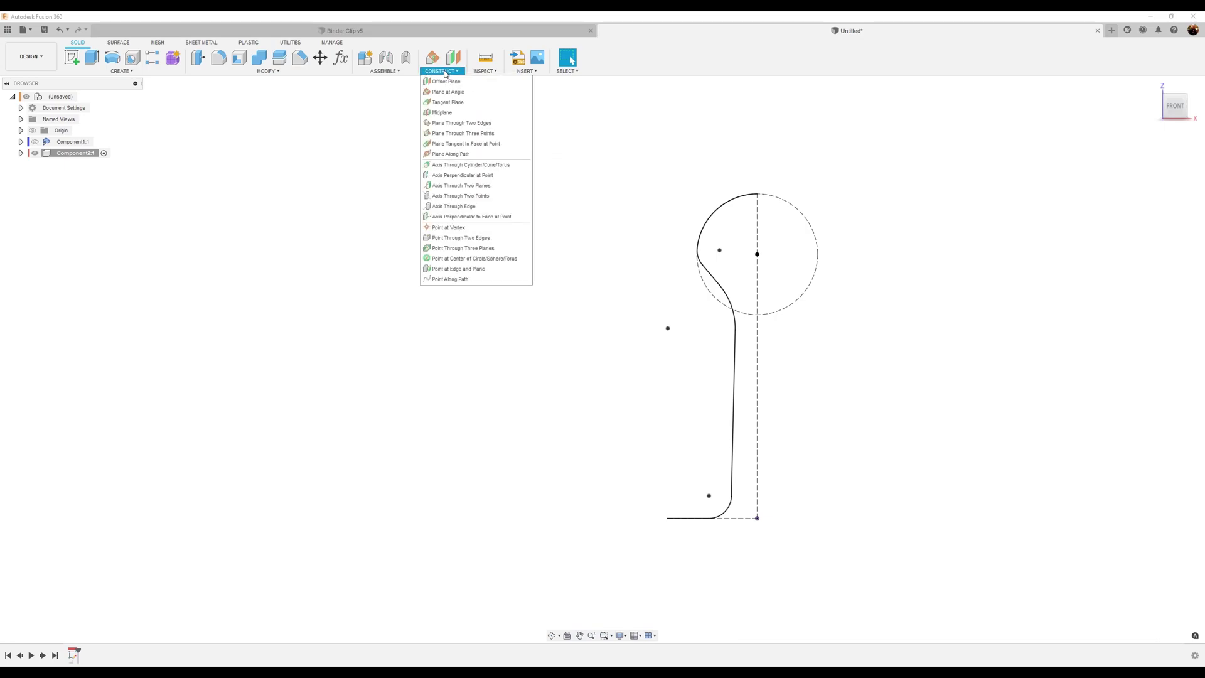
{"action": "left_click", "coordinate": [483, 154]}
{"action": "mouse_move", "coordinate": [646, 183]}
{"action": "middle_mouse_down", "text": "shift"}
{"action": "mouse_move", "coordinate": [851, 361]}
{"action": "mouse_move", "coordinate": [790, 536]}
{"action": "mouse_move", "coordinate": [660, 520]}
{"action": "middle_mouse_up", "text": "shift"}
{"action": "left_click", "coordinate": [668, 518]}
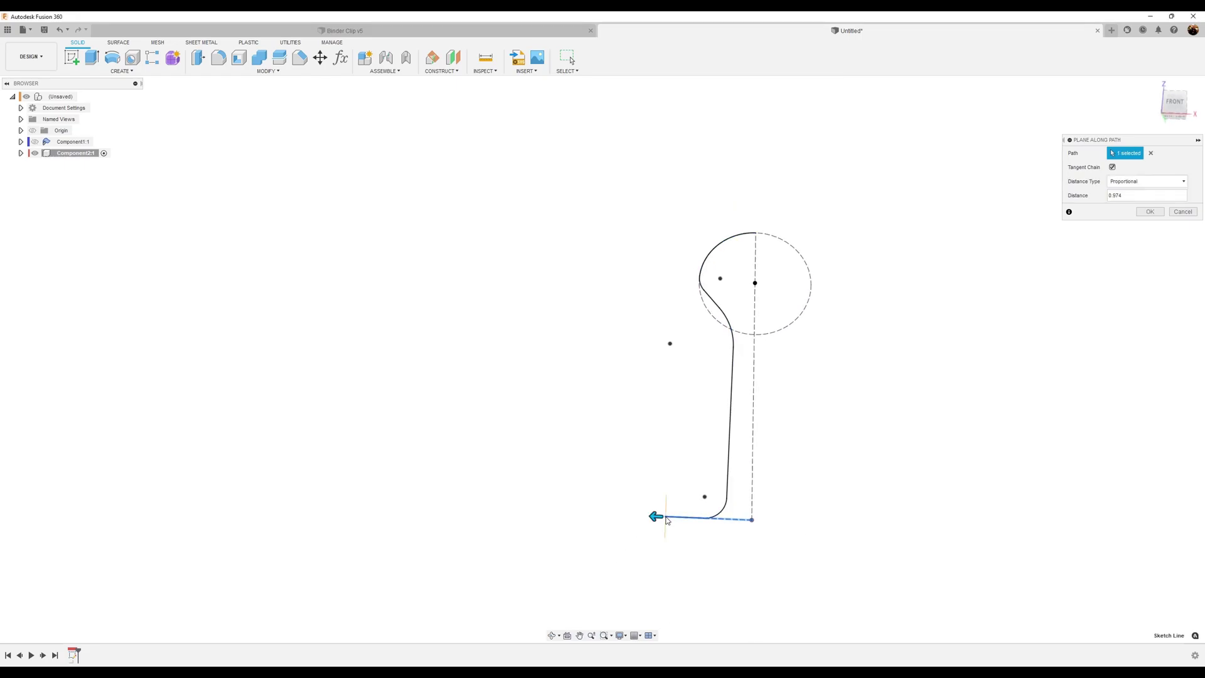
{"action": "left_click", "coordinate": [1150, 153]}
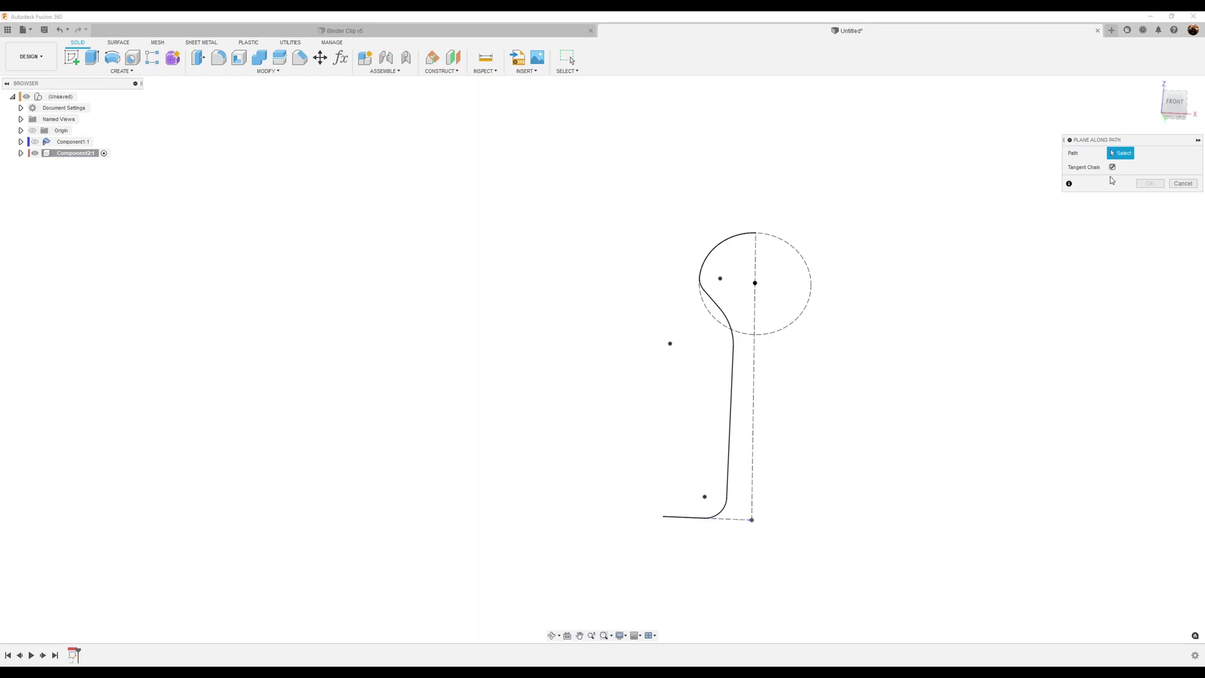
{"action": "left_click", "coordinate": [729, 481]}
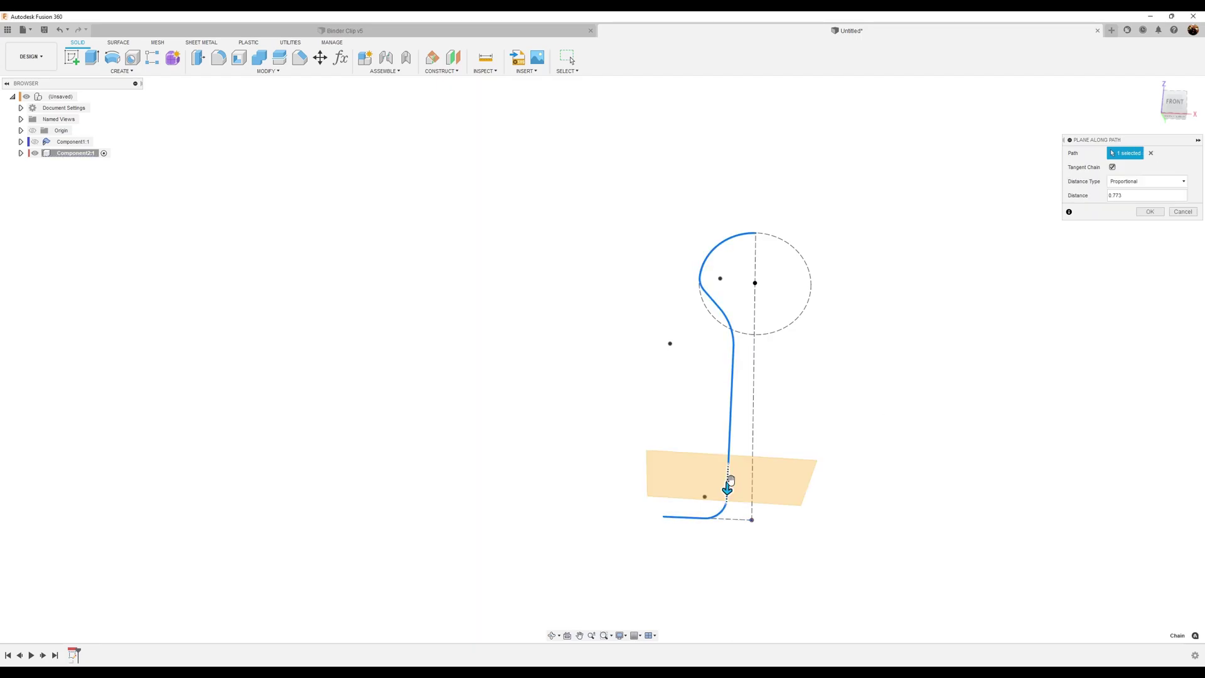
{"action": "left_click_drag", "start_coordinate": [727, 489], "coordinate": [621, 543]}
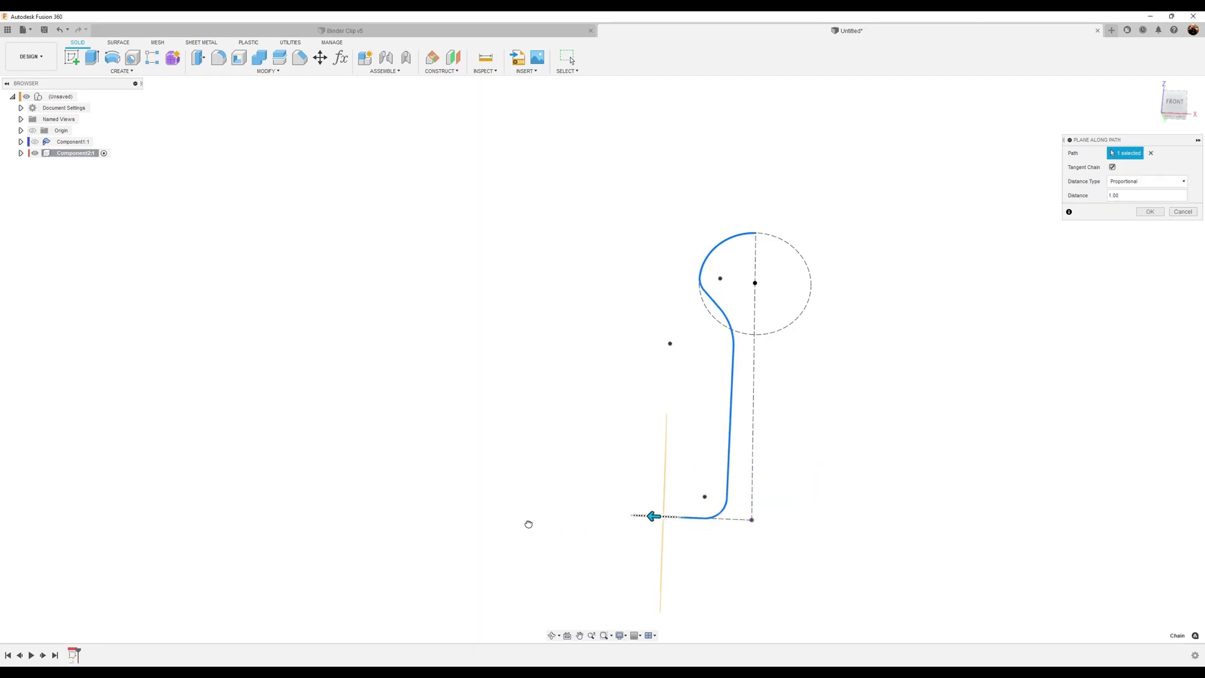
{"action": "left_click", "coordinate": [1151, 212]}
{"action": "middle_click_drag", "start_coordinate": [927, 413], "coordinate": [858, 417], "text": "shift"}
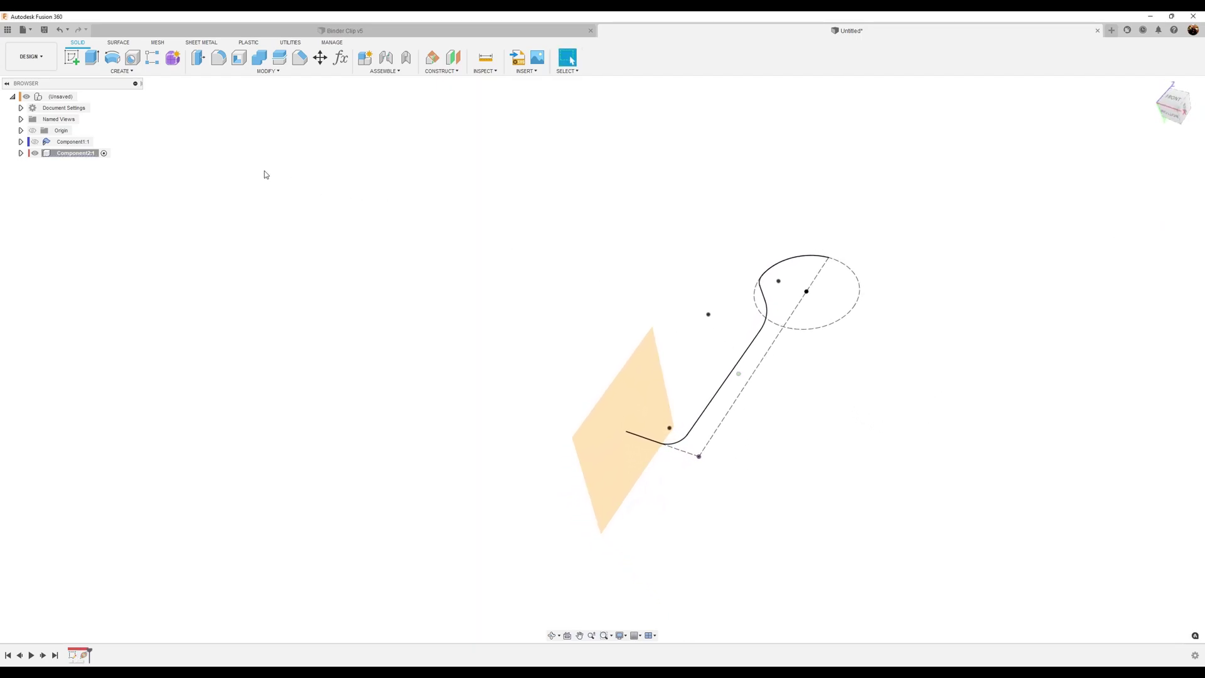
Sketch a 1.3 mm diameter circle on the new plane, centred on the end of the handle path, and finish the sketch
{"action": "left_click", "coordinate": [71, 57]}
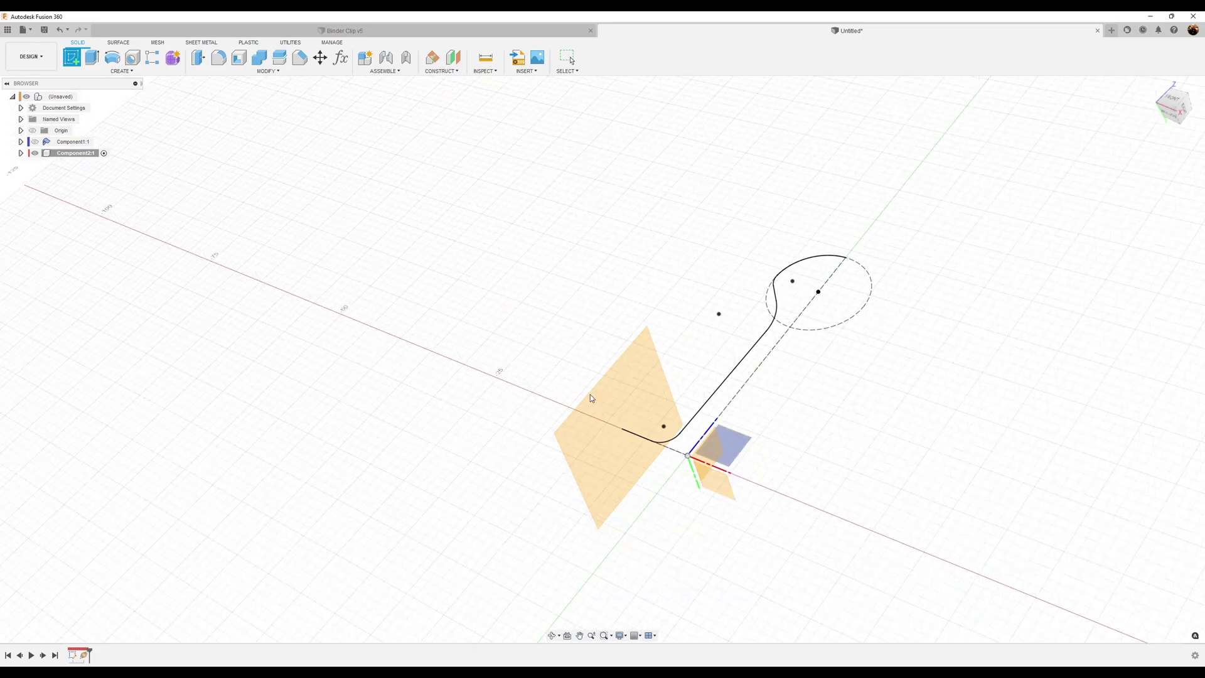
{"action": "left_click", "coordinate": [651, 405]}
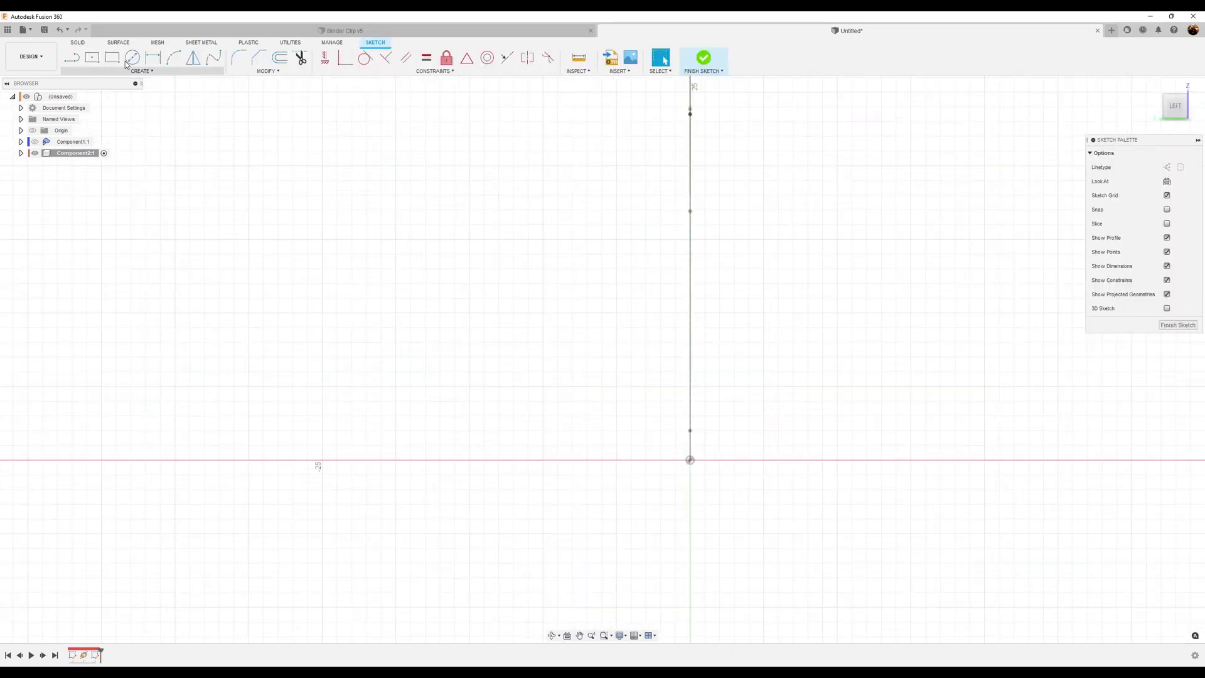
{"action": "left_click", "coordinate": [134, 60]}
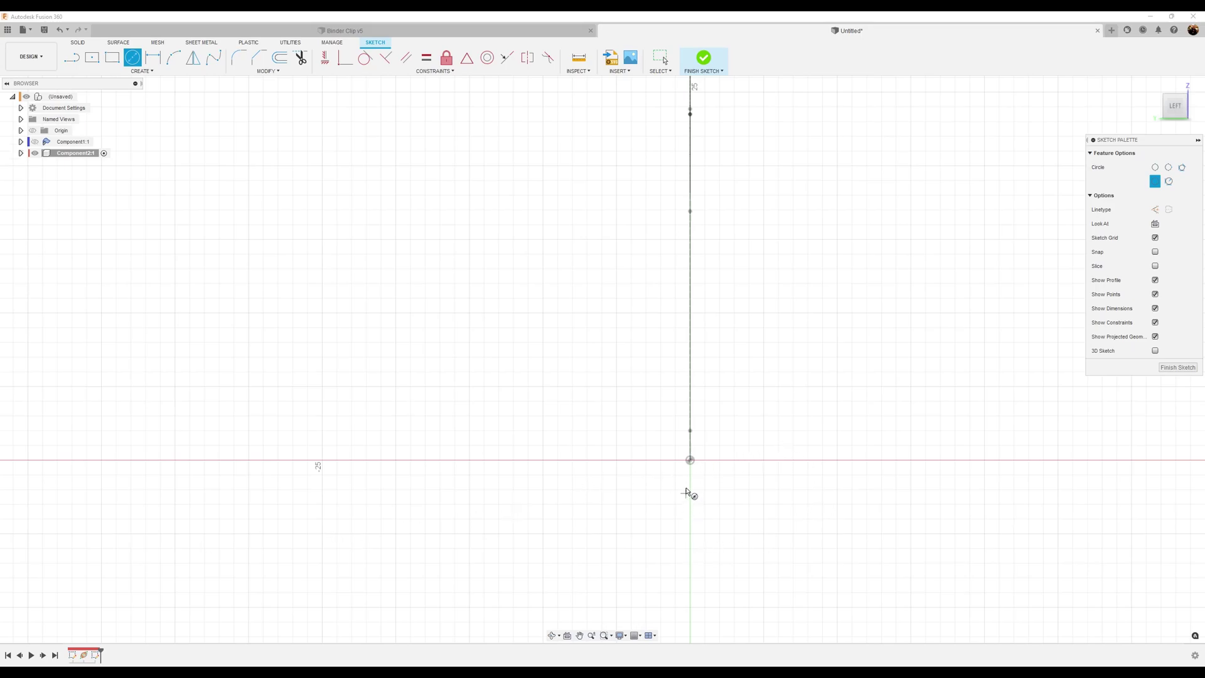
{"action": "left_click", "coordinate": [690, 460]}
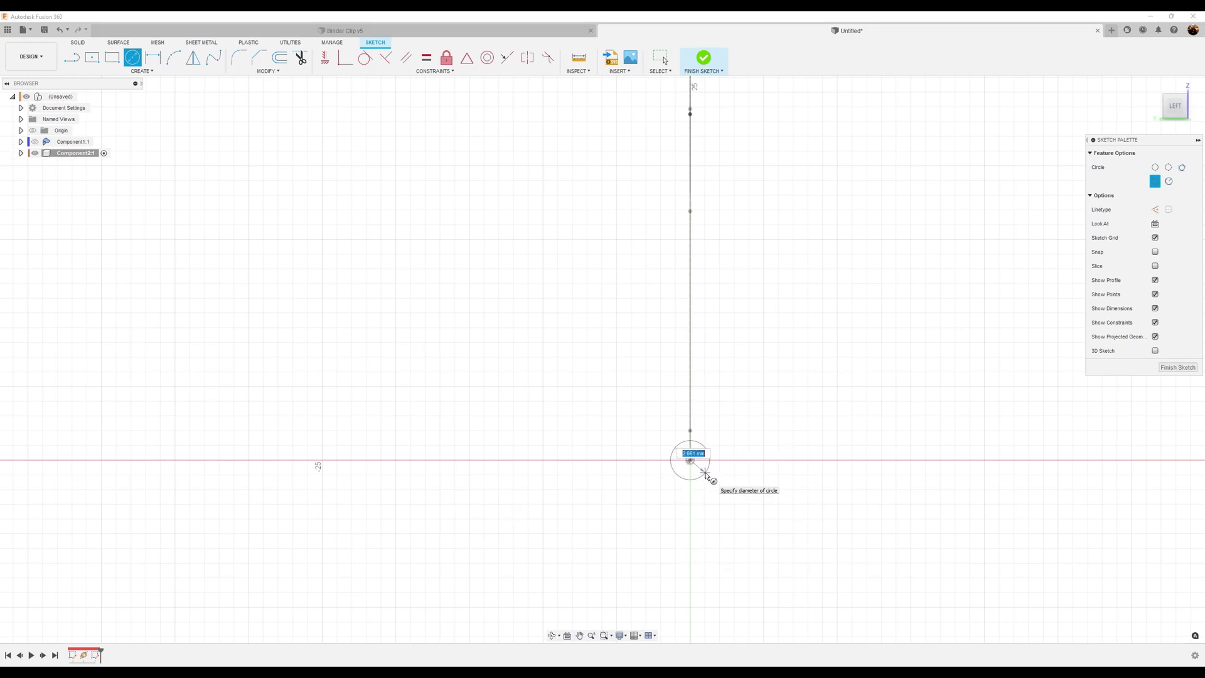
{"action": "type", "text": "1.3"}
{"action": "key", "text": "Return"}
{"action": "key", "text": "Escape"}
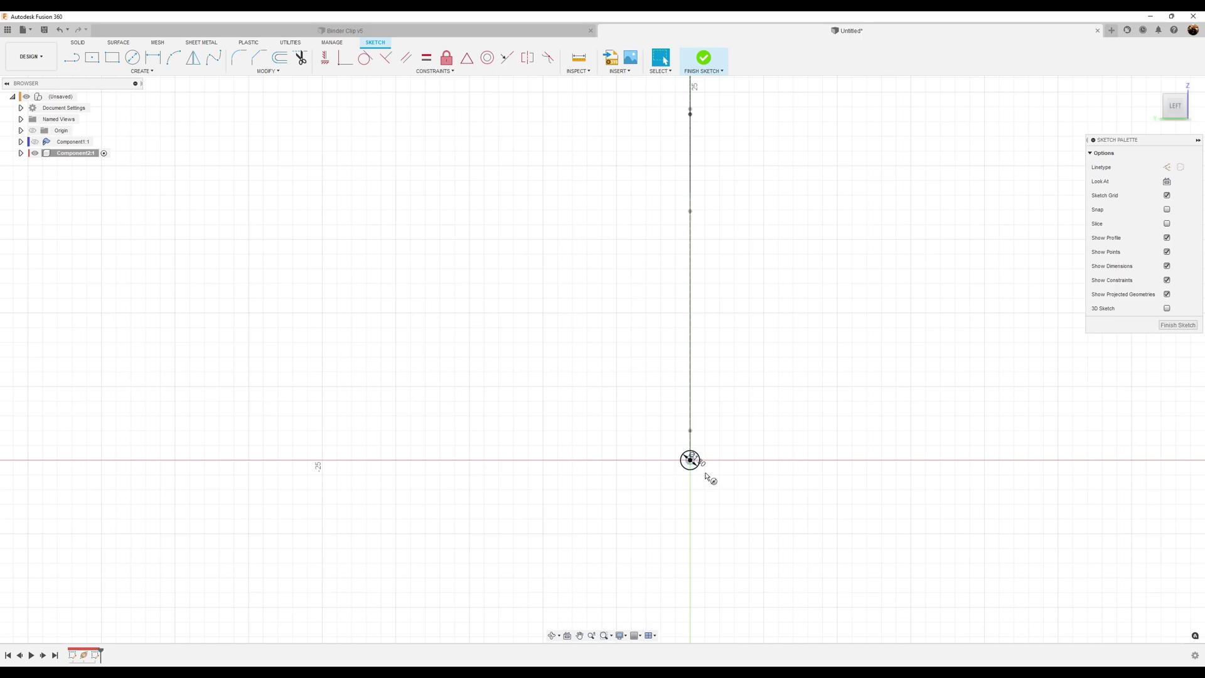
{"action": "left_click", "coordinate": [1178, 324]}
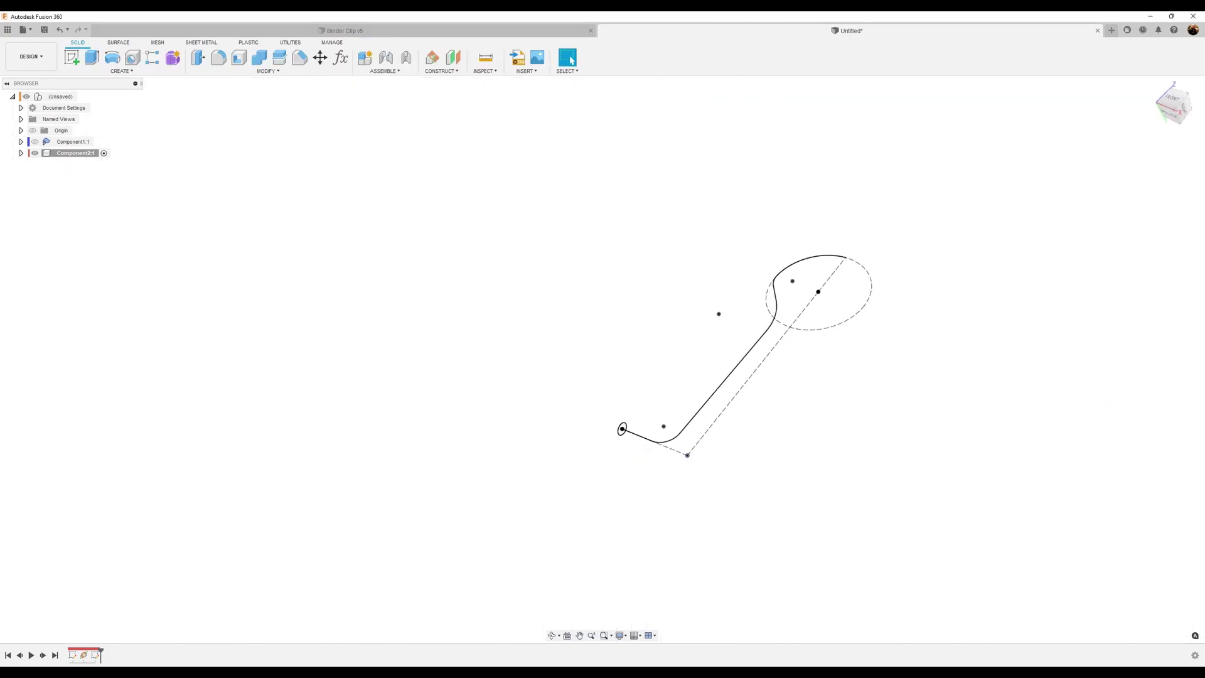
Sweep the 1.3 mm circle along the whole chained handle path as a new body, with perpendicular orientation
{"action": "scroll", "coordinate": [792, 434], "scroll_direction": "up", "scroll_amount": 3}
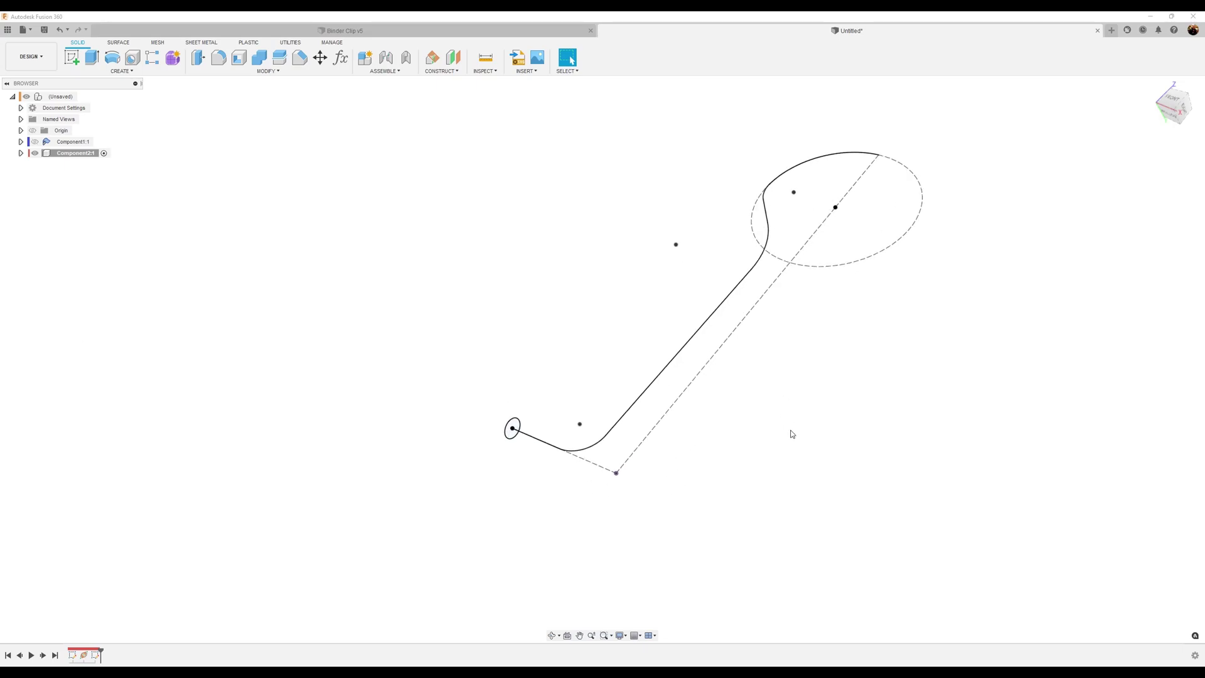
{"action": "scroll", "coordinate": [790, 428], "scroll_direction": "up", "scroll_amount": 2}
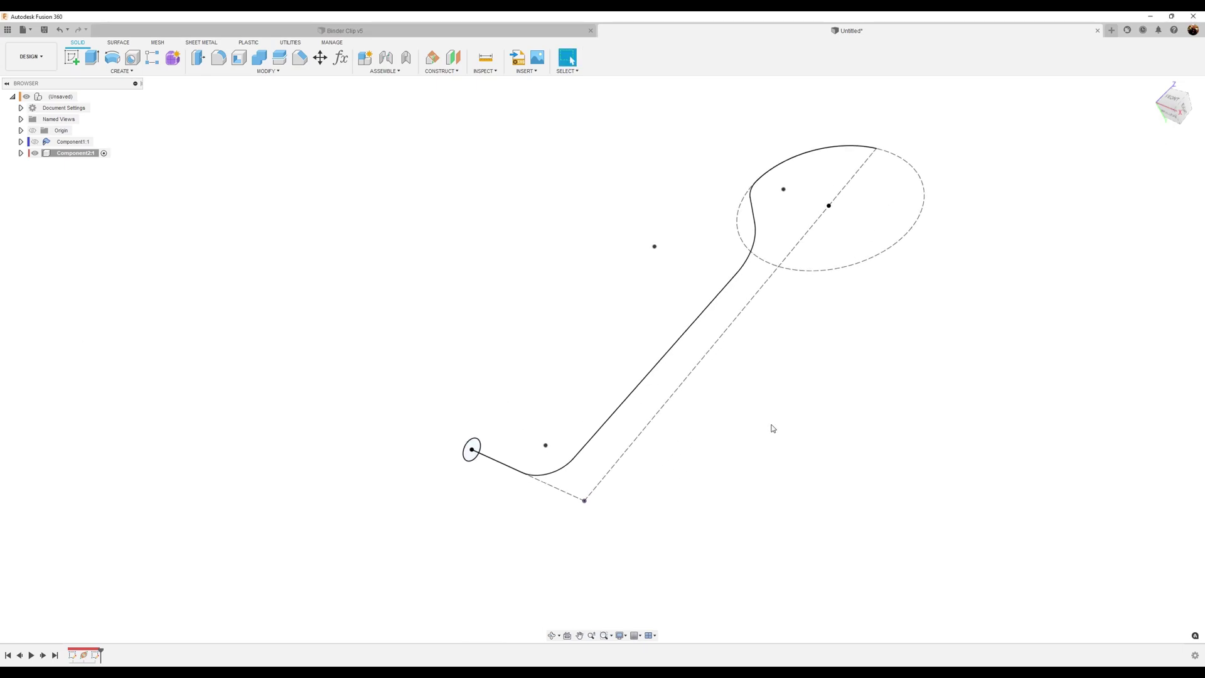
{"action": "left_click", "coordinate": [122, 71]}
{"action": "left_click", "coordinate": [94, 146]}
{"action": "left_click", "coordinate": [475, 450]}
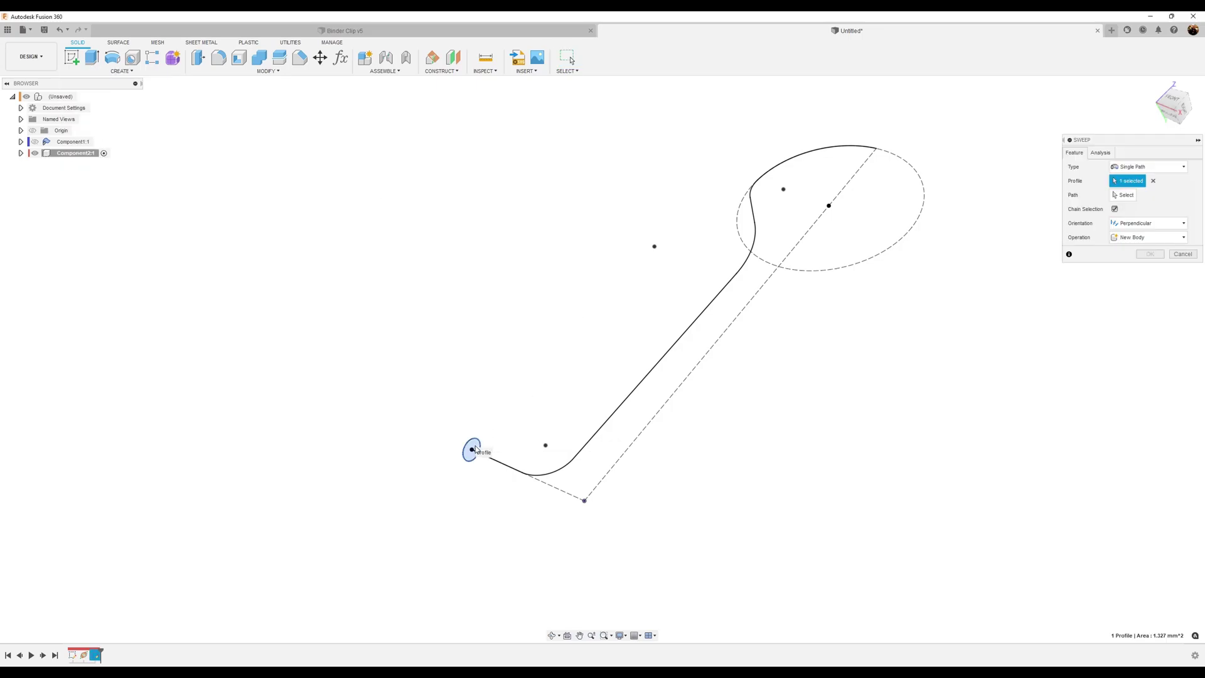
{"action": "left_click", "coordinate": [1125, 195]}
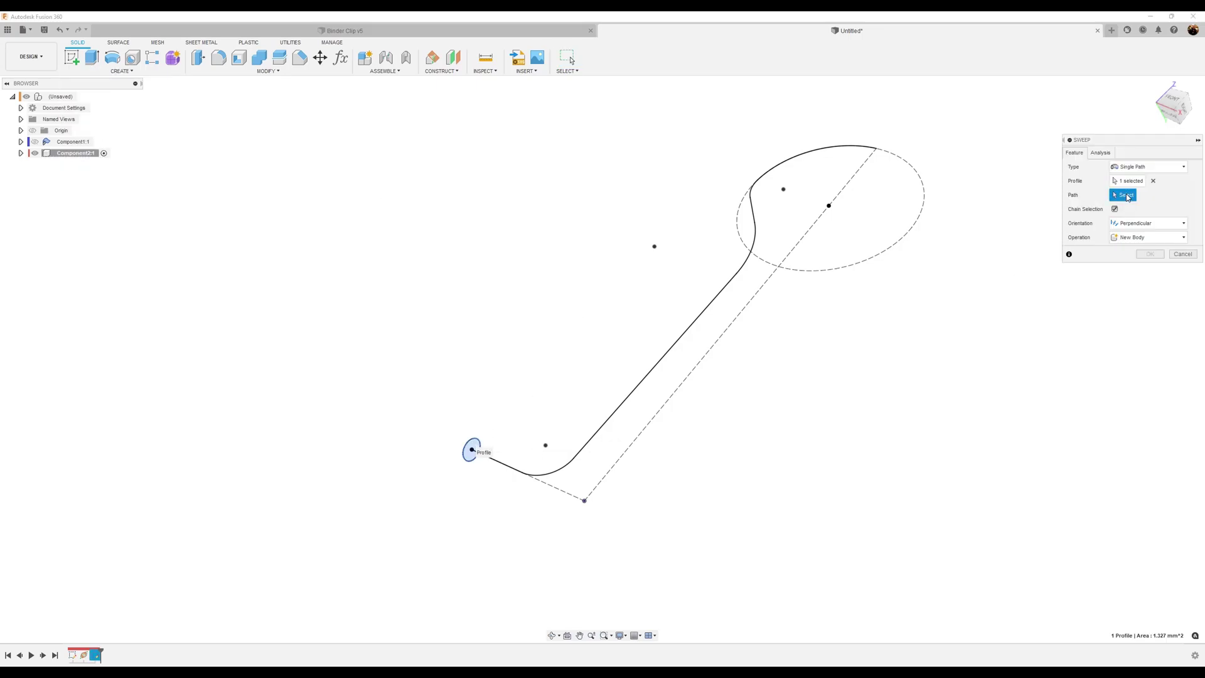
{"action": "left_click", "coordinate": [730, 290]}
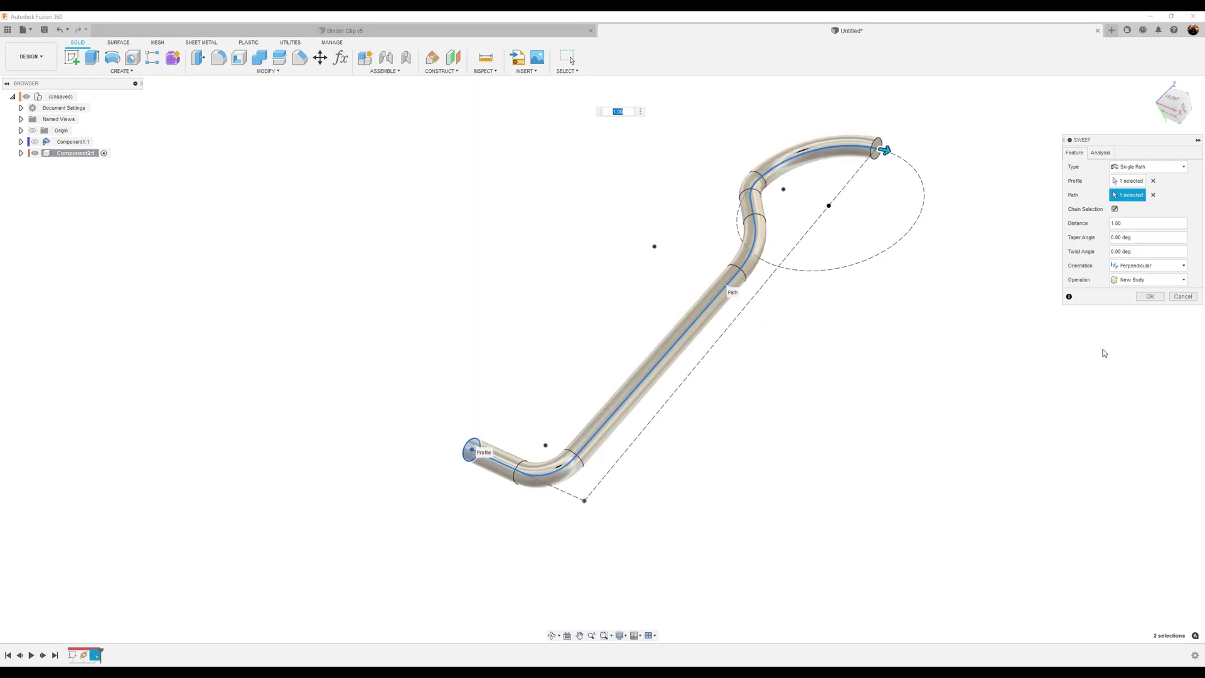
{"action": "left_click", "coordinate": [1153, 298]}
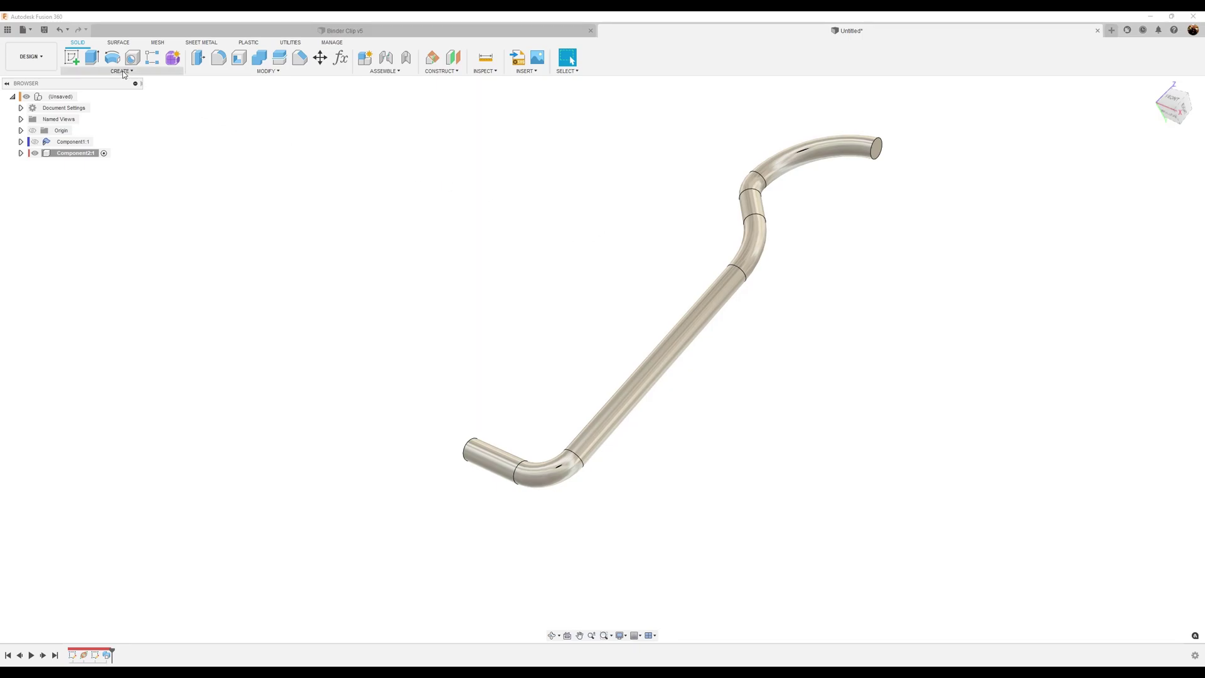
Mirror the swept wire body about the flat end face at the top of its loop, using the Join operation
{"action": "left_click", "coordinate": [122, 71]}
{"action": "left_click", "coordinate": [86, 291]}
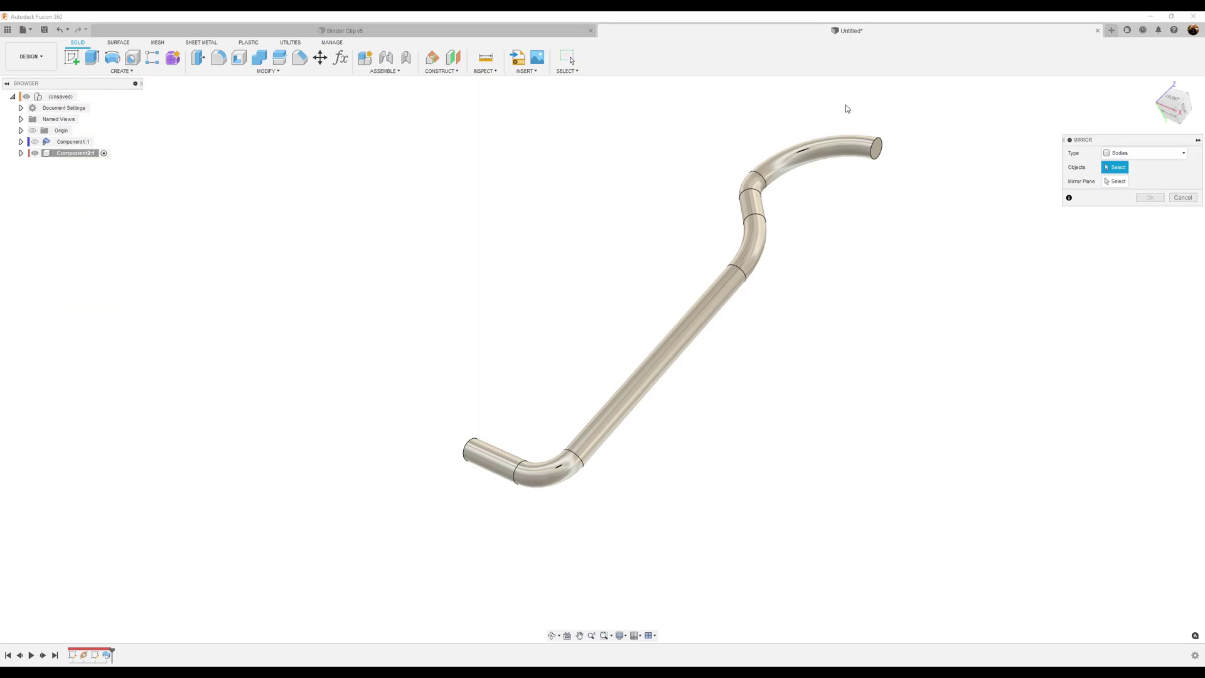
{"action": "left_click", "coordinate": [864, 152]}
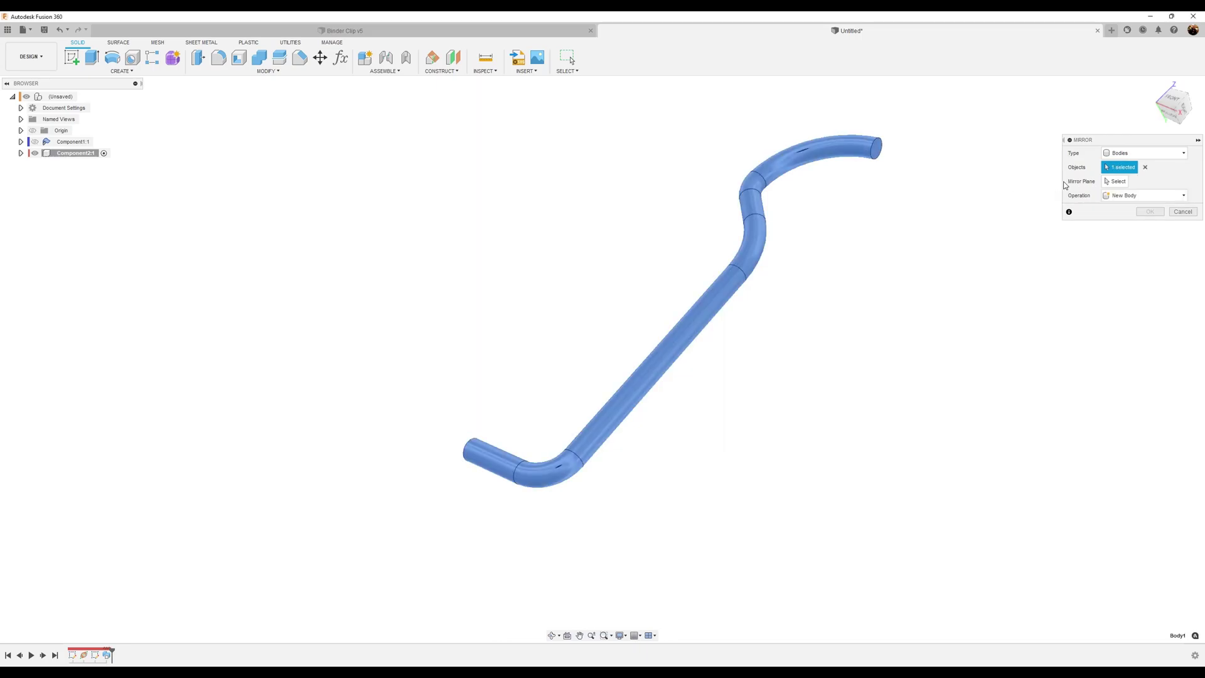
{"action": "left_click", "coordinate": [1106, 183]}
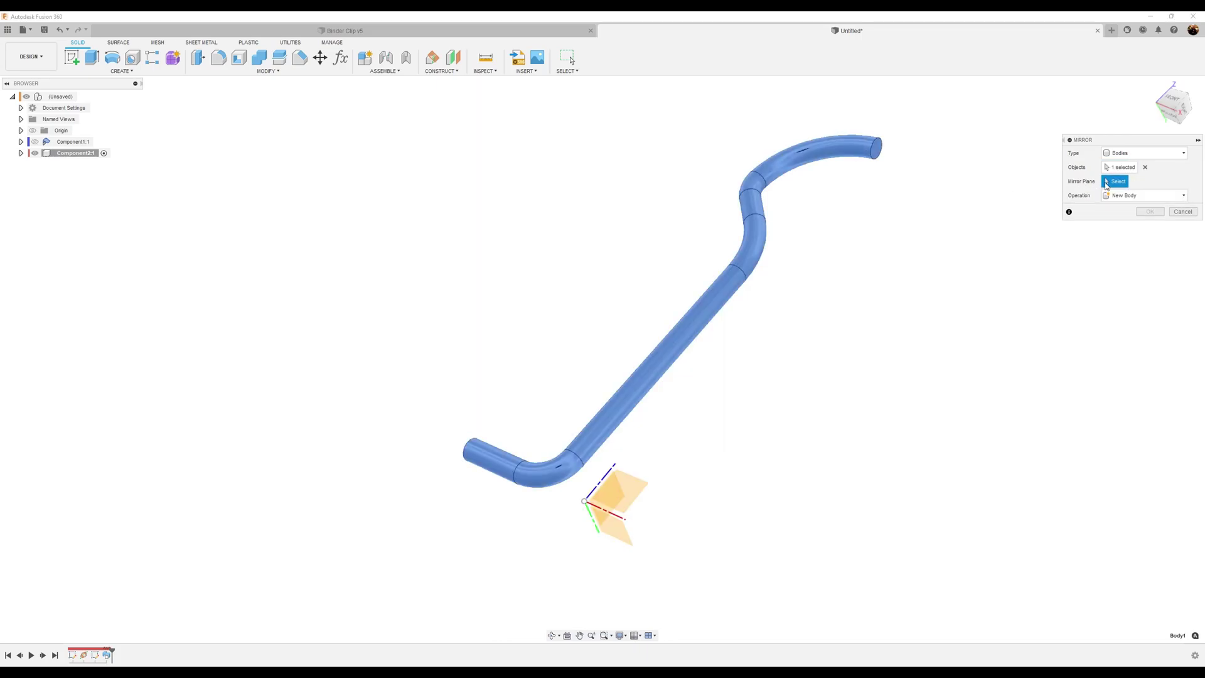
{"action": "left_click", "coordinate": [876, 149]}
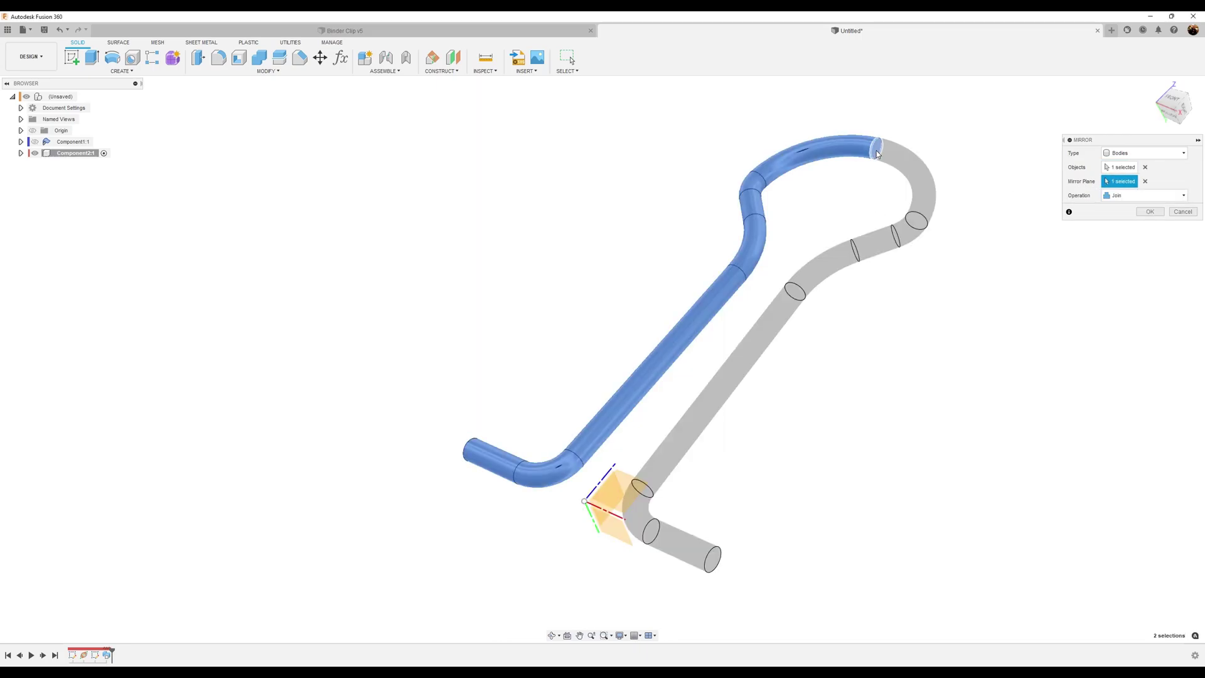
{"action": "left_click", "coordinate": [1151, 213]}
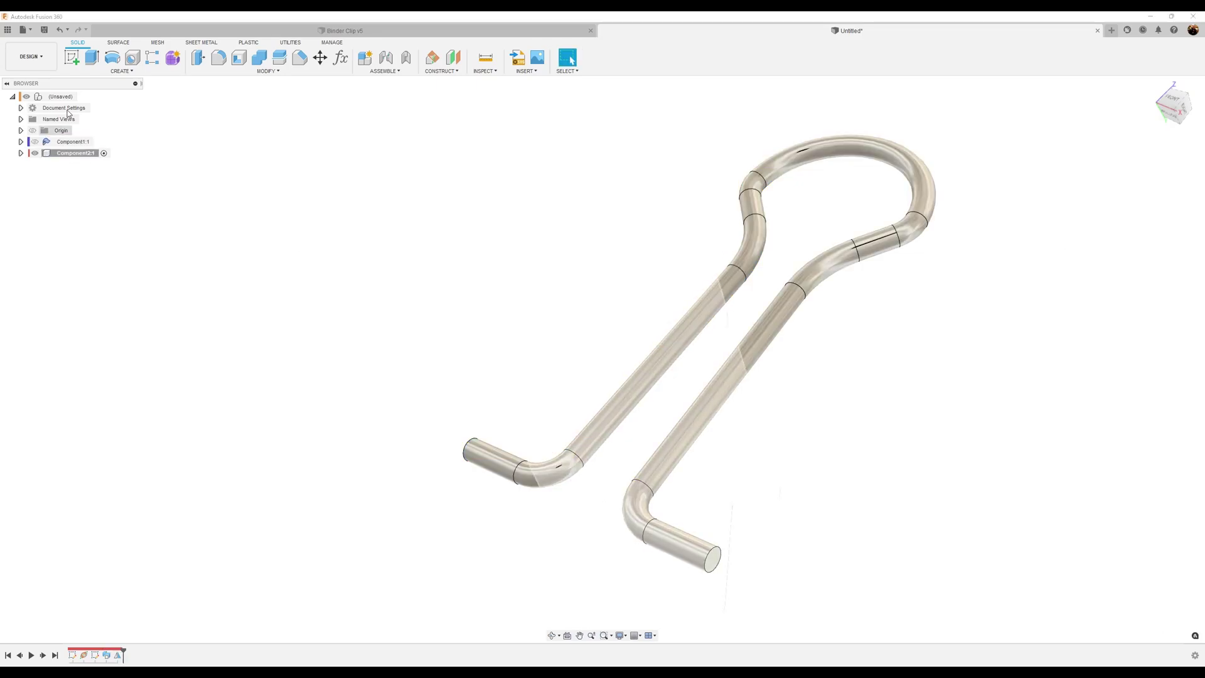
Activate the top-level assembly, show the clip body component, and move the wire handle clear of it
{"action": "left_click", "coordinate": [83, 97]}
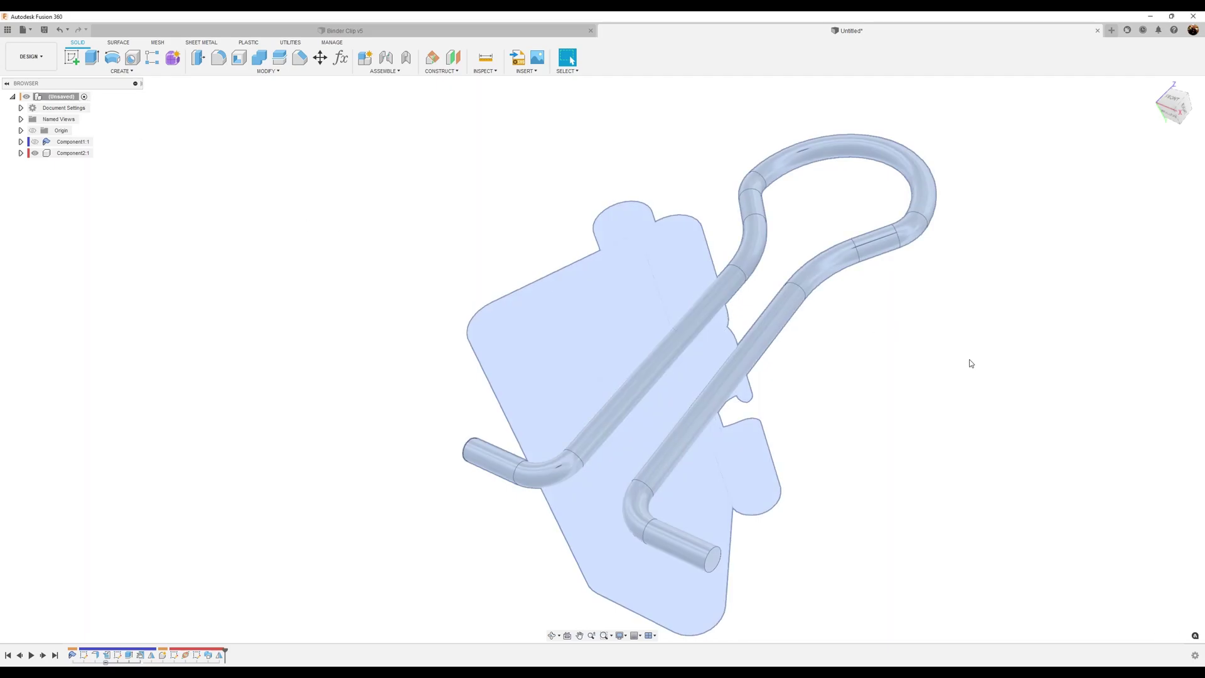
{"action": "left_click", "coordinate": [34, 142]}
{"action": "middle_click_drag", "start_coordinate": [425, 243], "coordinate": [654, 254], "text": "shift"}
{"action": "left_click_drag", "start_coordinate": [668, 255], "coordinate": [897, 274]}
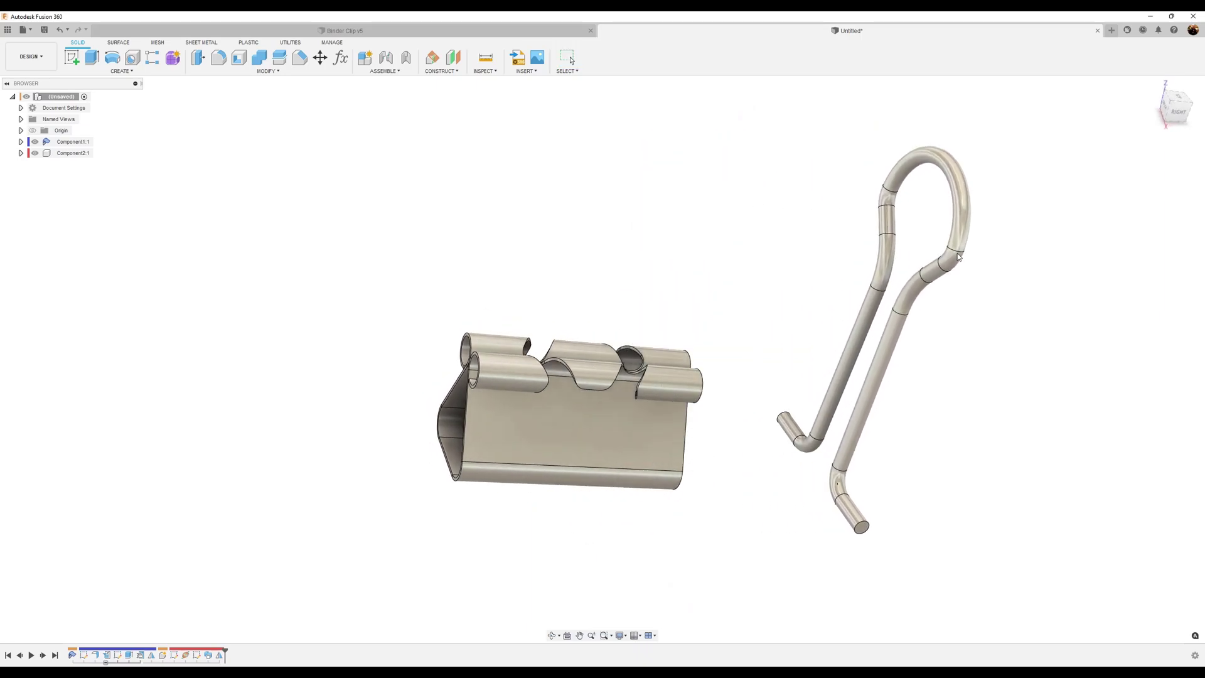
Start a Joint in between-two-faces mode, centring the wire handle's snap point midway between its two round end faces
{"action": "middle_click_drag", "start_coordinate": [684, 493], "coordinate": [838, 466], "text": "shift"}
{"action": "left_click", "coordinate": [390, 59]}
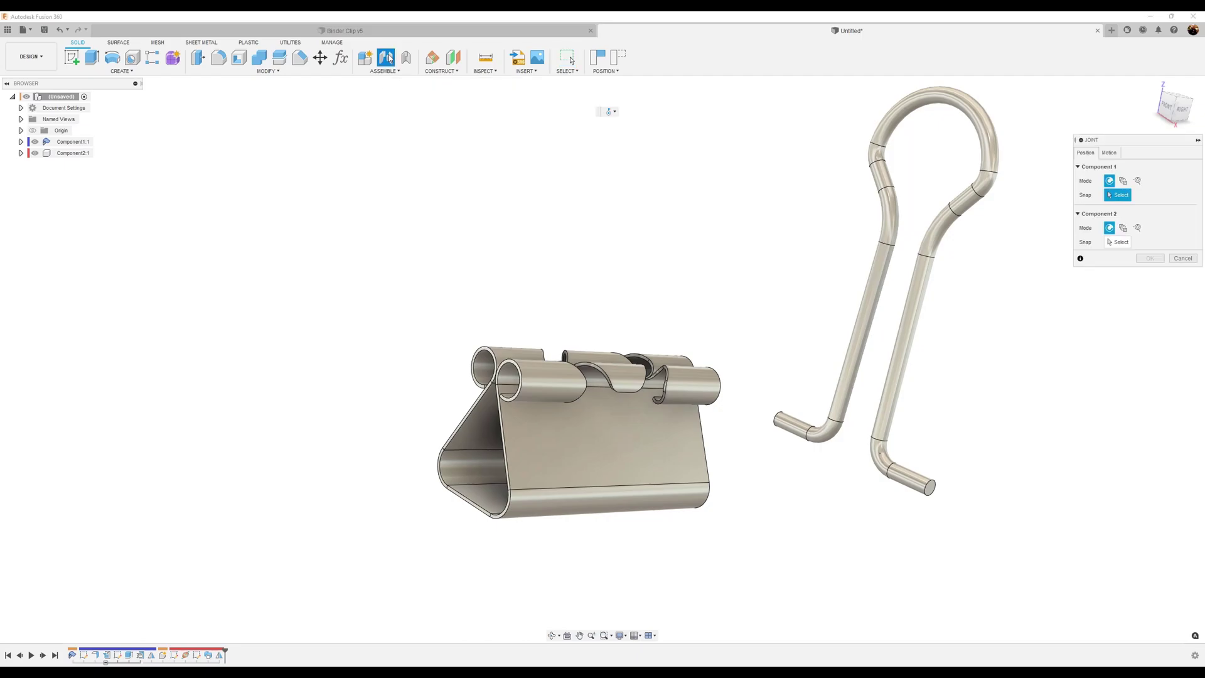
{"action": "middle_click_drag", "start_coordinate": [376, 295], "coordinate": [374, 317], "text": "shift"}
{"action": "scroll", "coordinate": [837, 410], "scroll_direction": "up", "scroll_amount": 3}
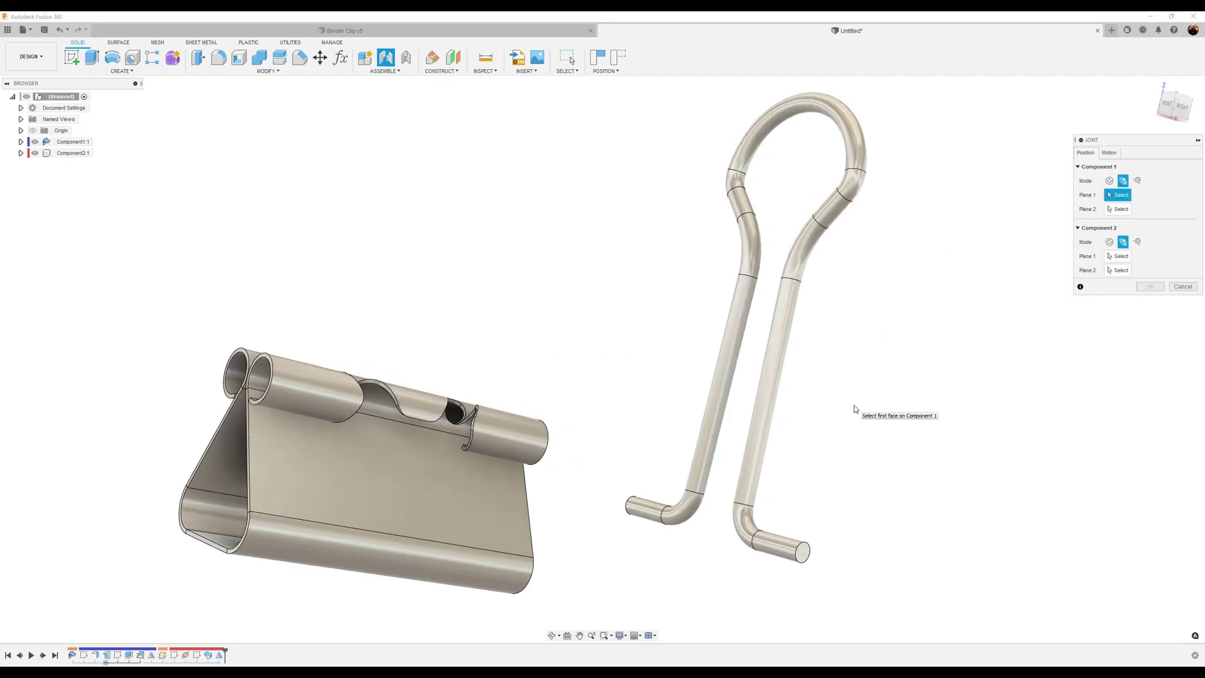
{"action": "scroll", "coordinate": [854, 410], "scroll_direction": "down", "scroll_amount": 3}
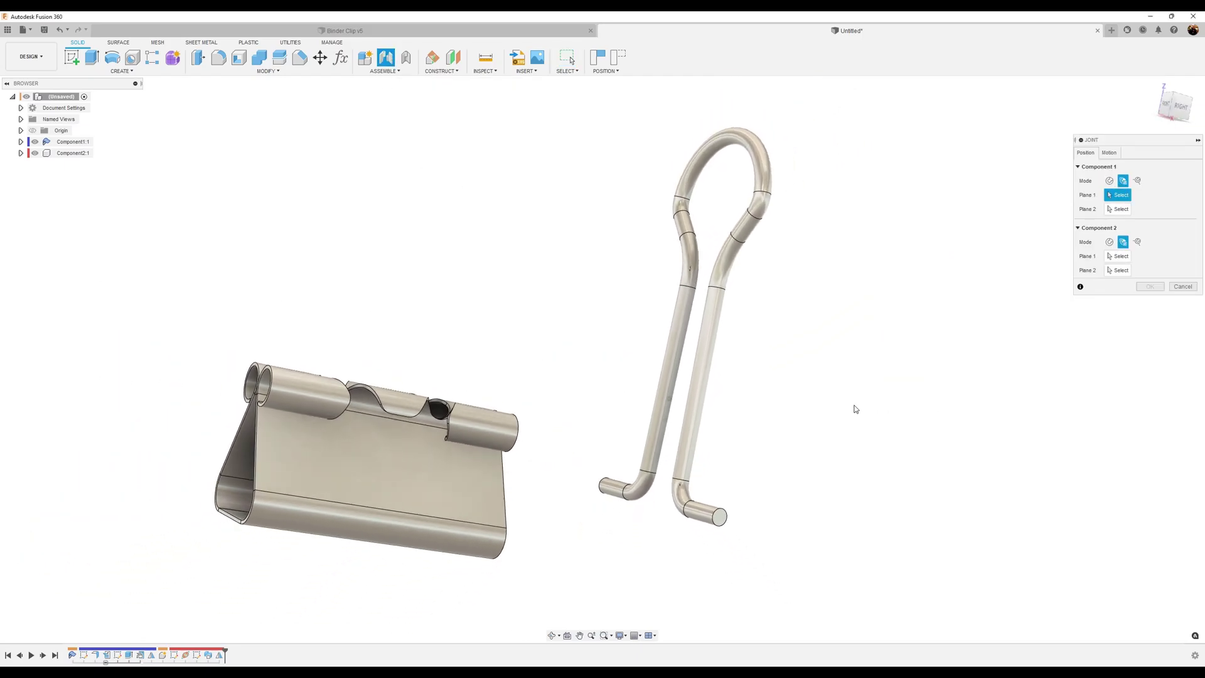
{"action": "middle_click_drag", "start_coordinate": [856, 334], "coordinate": [926, 385], "text": "shift"}
{"action": "scroll", "coordinate": [913, 413], "scroll_direction": "up", "scroll_amount": 3}
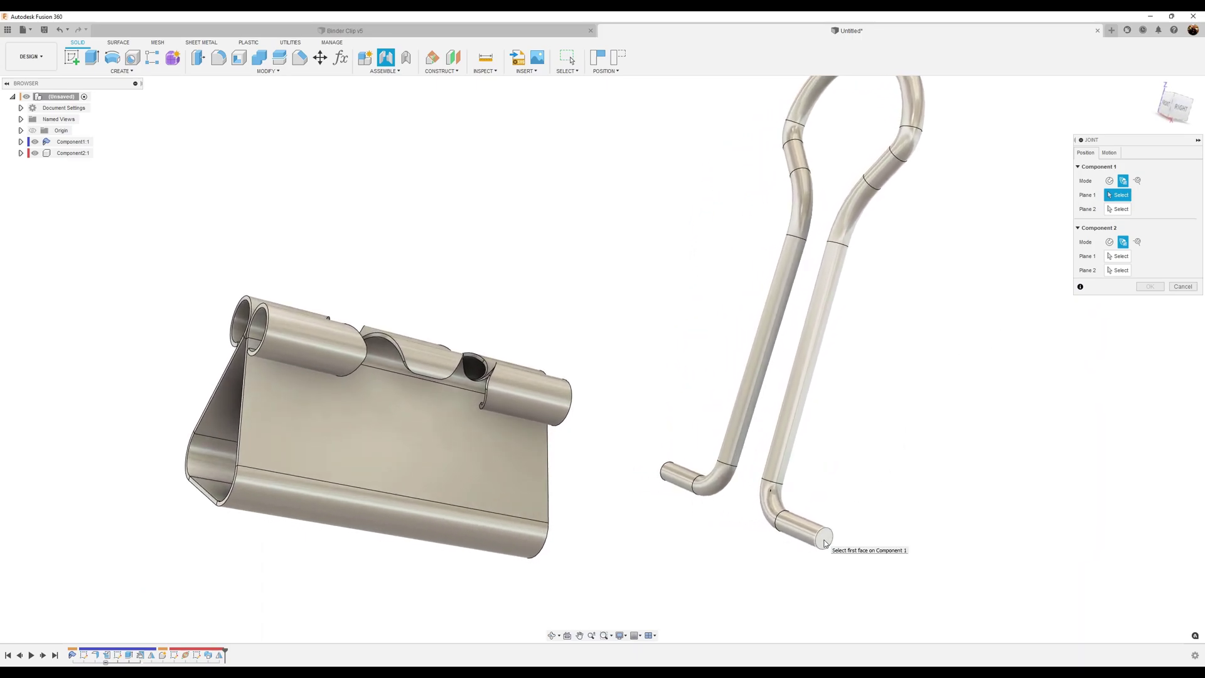
{"action": "left_click", "coordinate": [825, 541]}
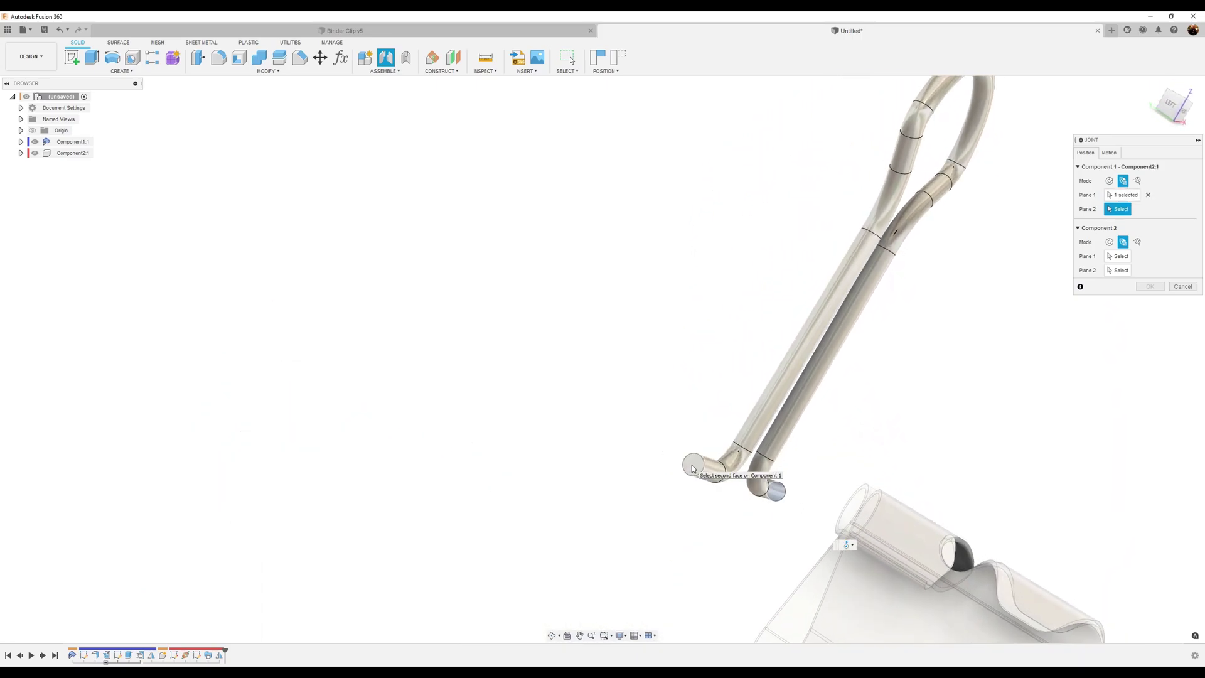
{"action": "left_click", "coordinate": [693, 469]}
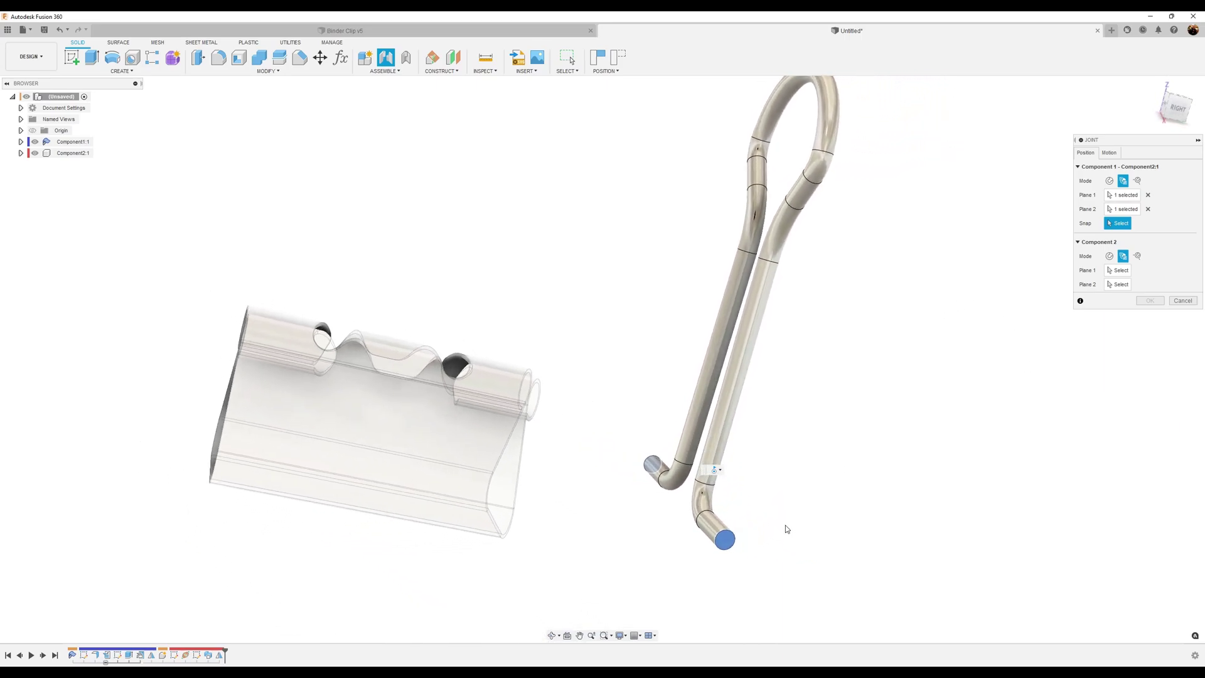
{"action": "left_click", "coordinate": [762, 493]}
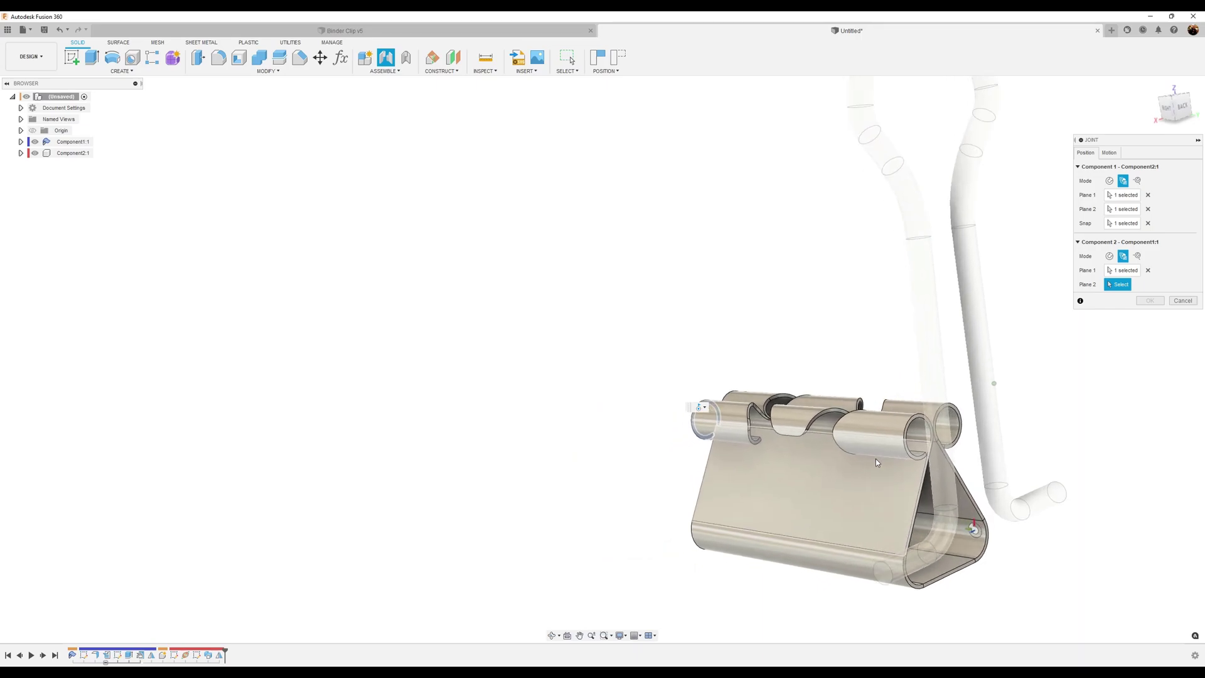
Snap the joint to the centre of one clip barrel between its two outer end faces, and confirm it with a 90 degree angle
{"action": "left_click", "coordinate": [929, 416]}
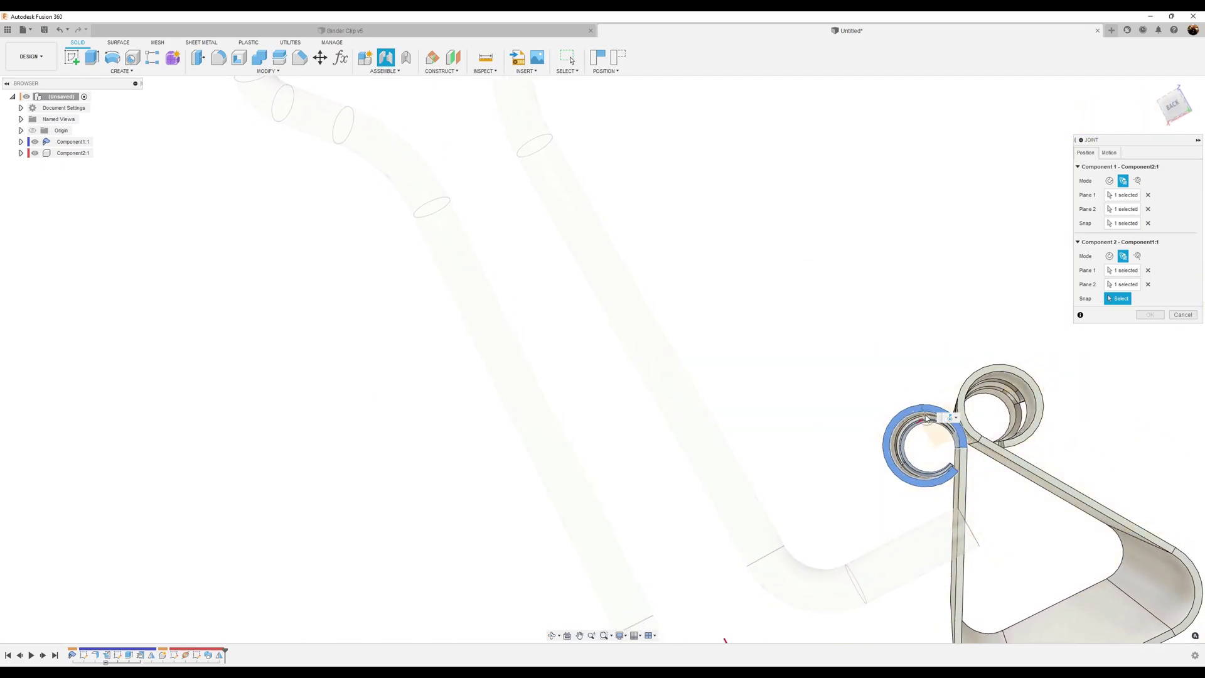
{"action": "left_click", "coordinate": [929, 416]}
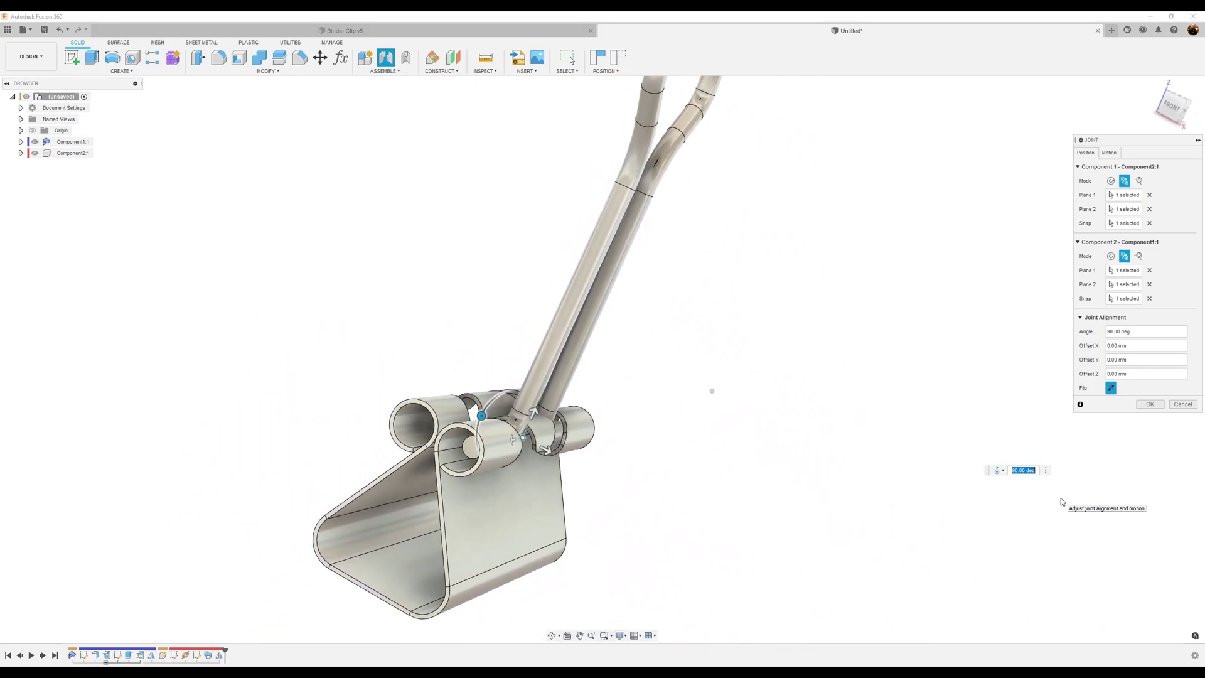
{"action": "left_click", "coordinate": [1151, 405]}
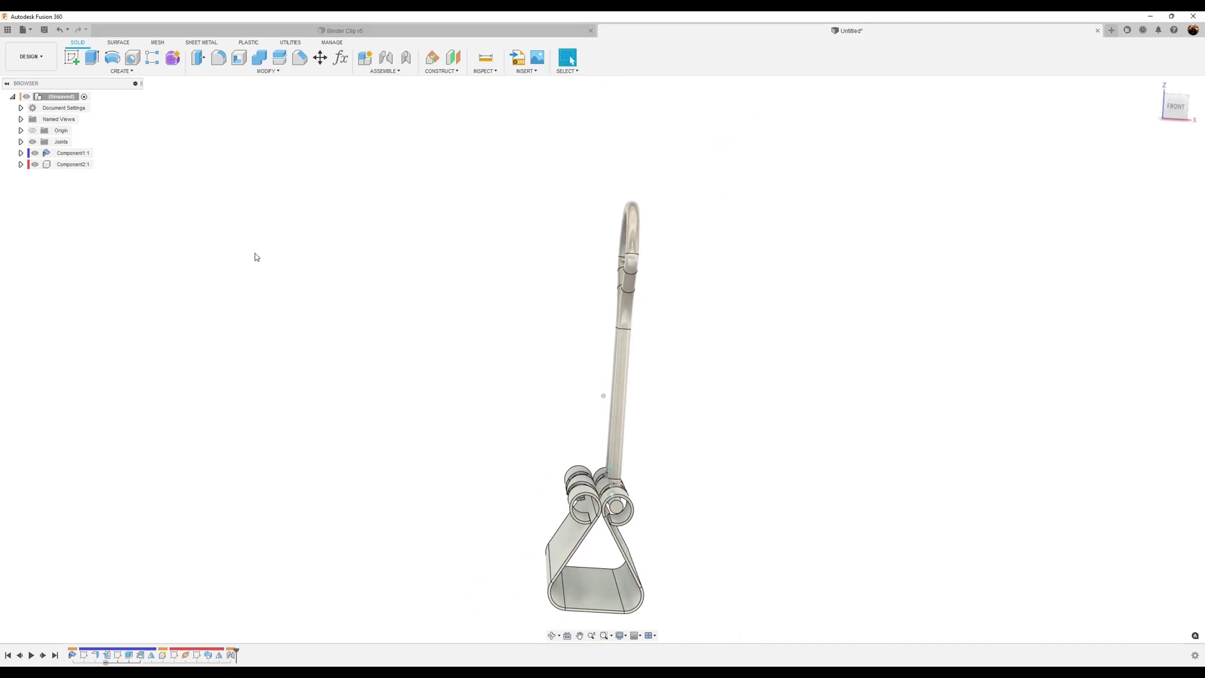
Copy the wire handle, paste it into the top-level assembly as a new independent component, and move it about 17.7 mm in Y
{"action": "right_click", "coordinate": [76, 166]}
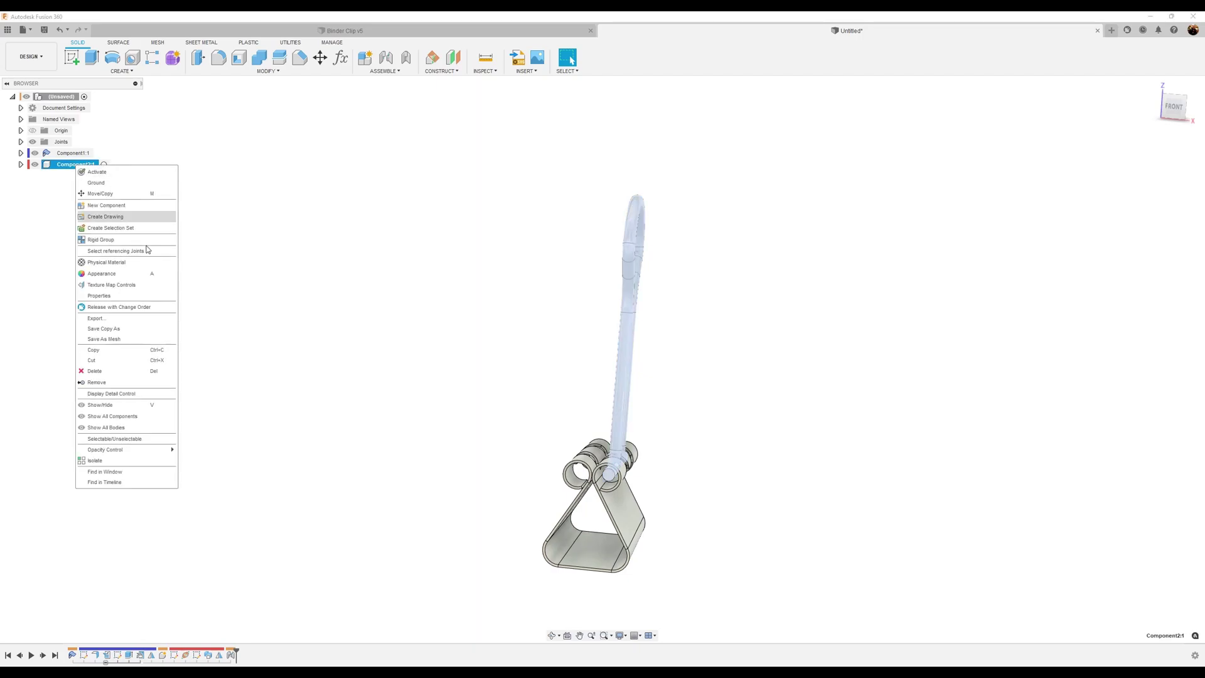
{"action": "left_click", "coordinate": [148, 355]}
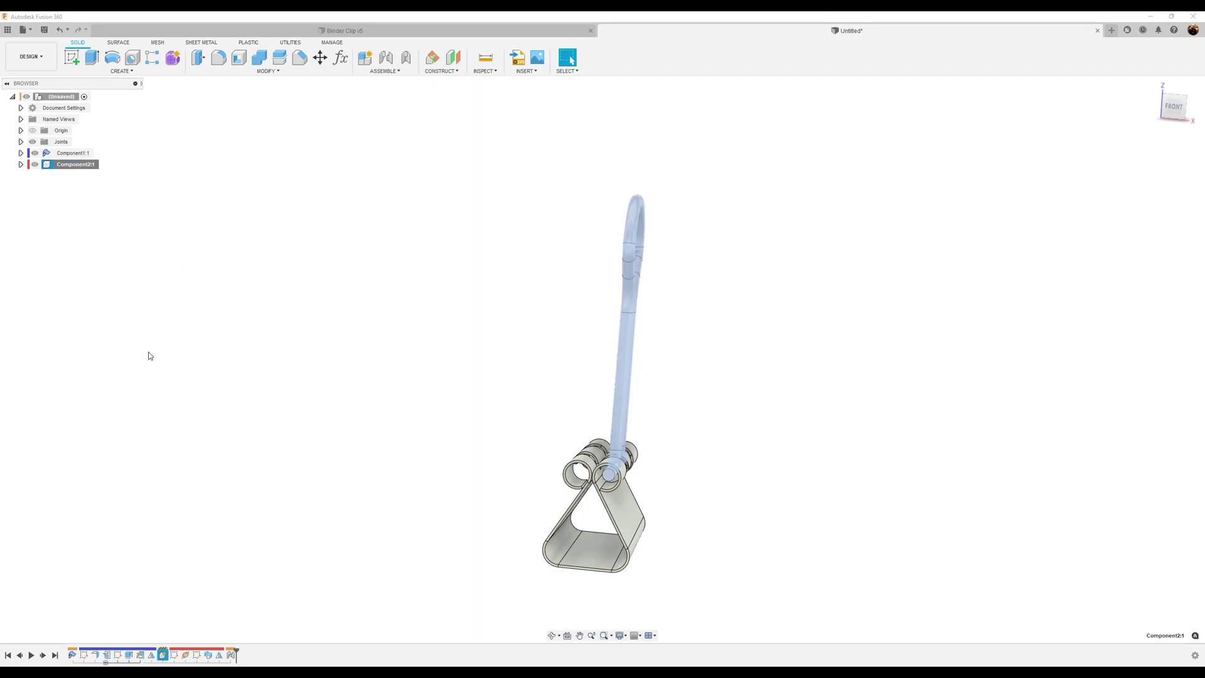
{"action": "right_click", "coordinate": [63, 99]}
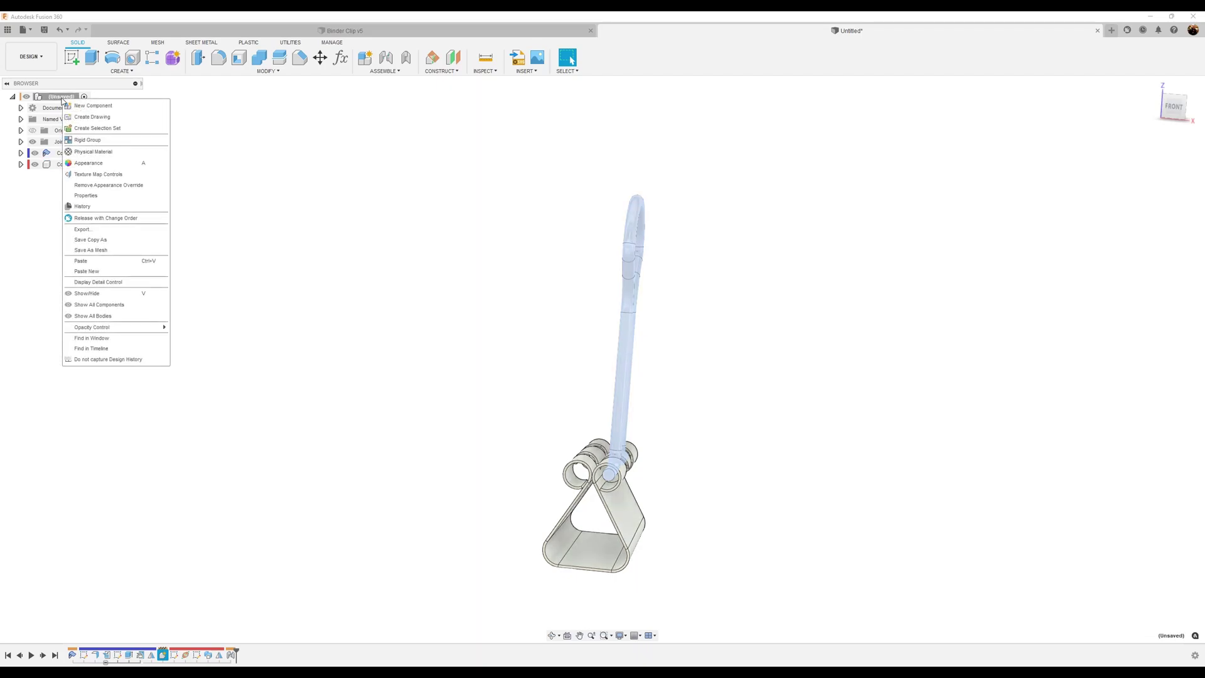
{"action": "left_click", "coordinate": [111, 271]}
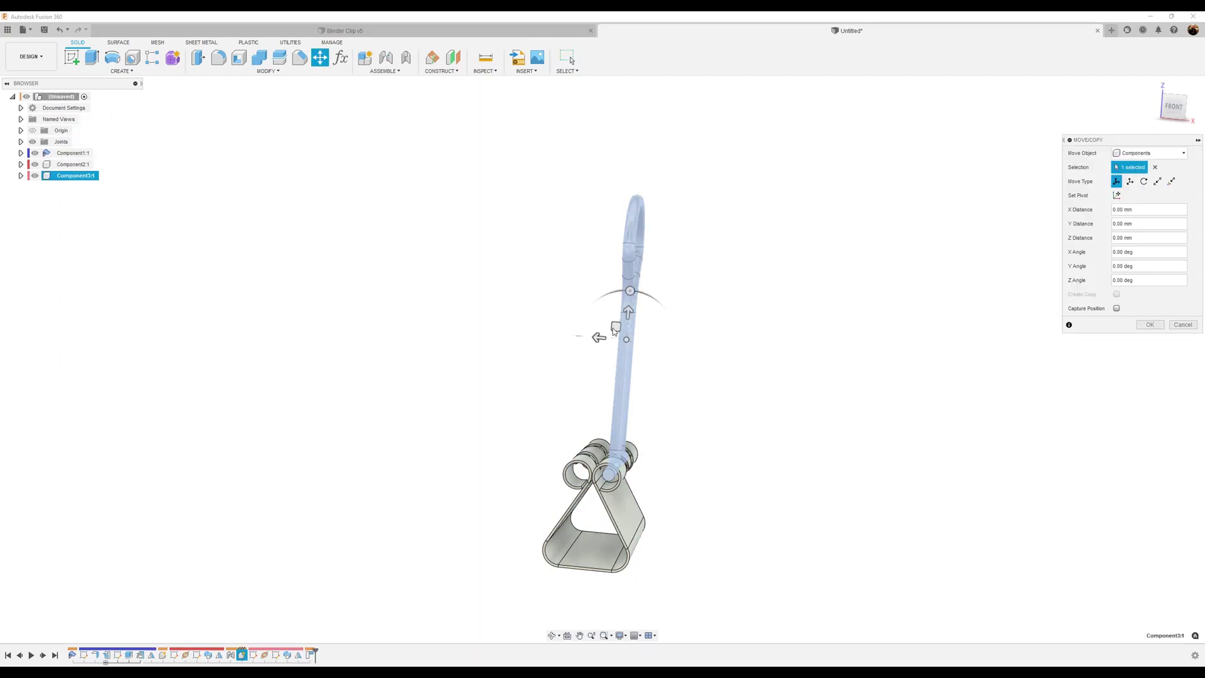
{"action": "left_click_drag", "start_coordinate": [598, 337], "coordinate": [438, 329]}
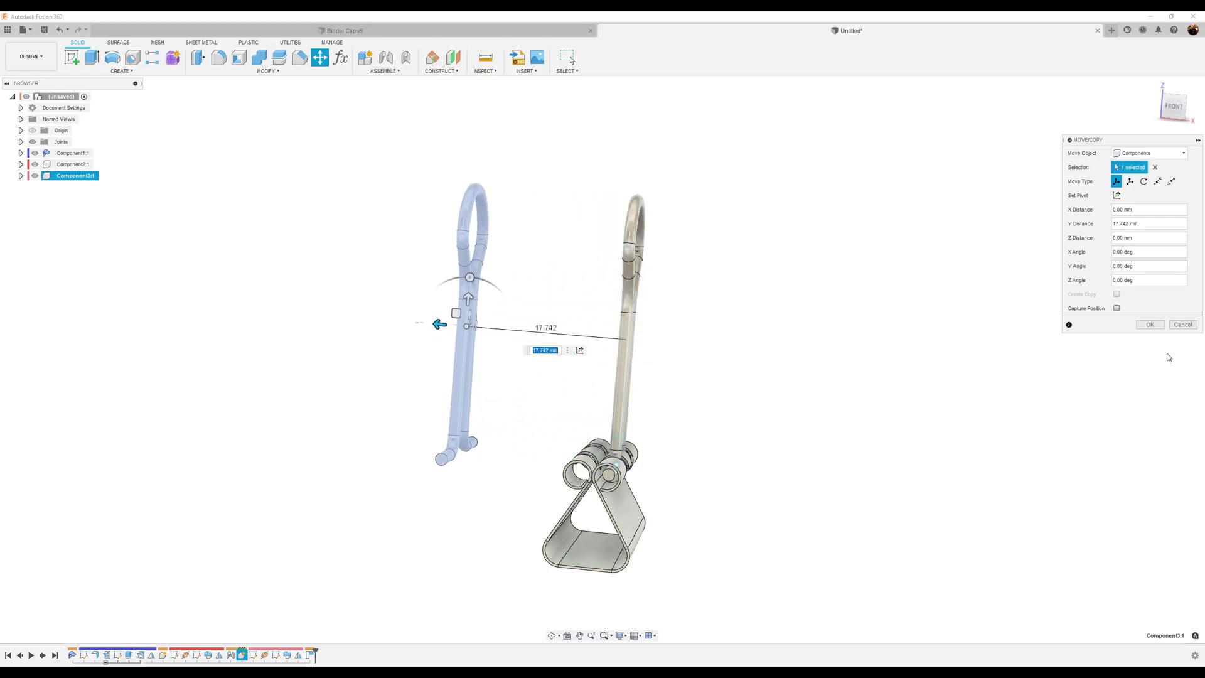
{"action": "left_click", "coordinate": [1151, 325]}
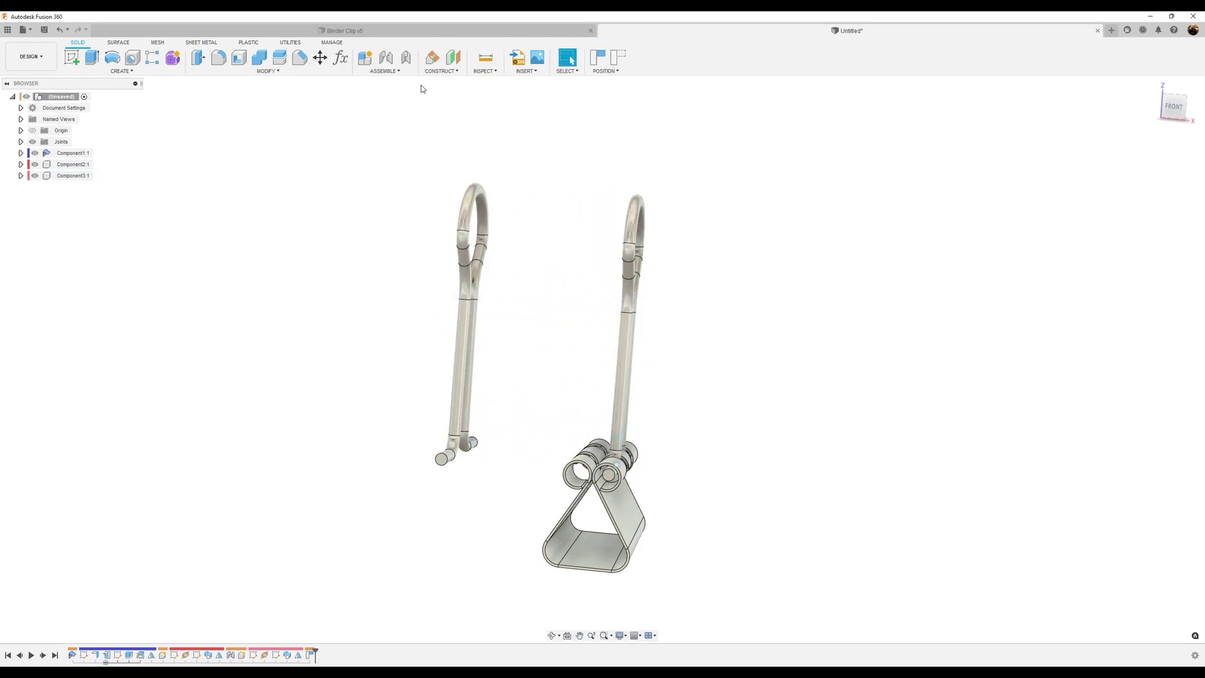
Start a second between-two-faces joint, centring the copied handle's snap point midway between its two round end faces
{"action": "left_click", "coordinate": [389, 58]}
{"action": "left_click", "coordinate": [1123, 181]}
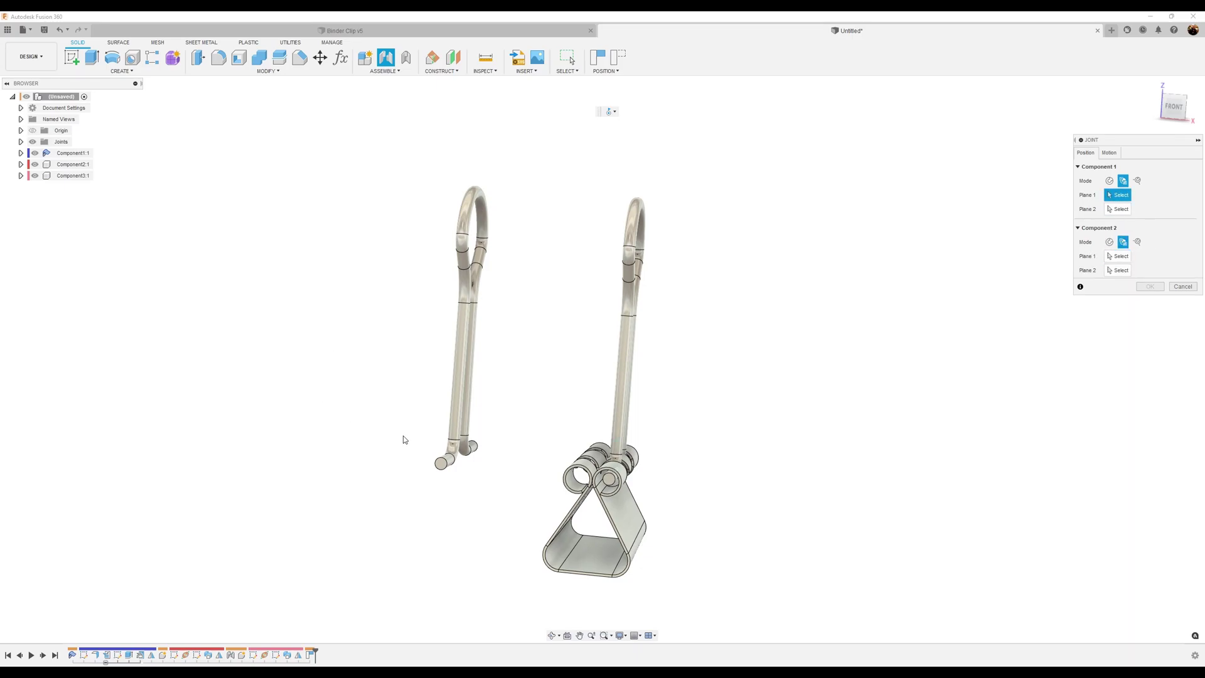
{"action": "left_click", "coordinate": [440, 466]}
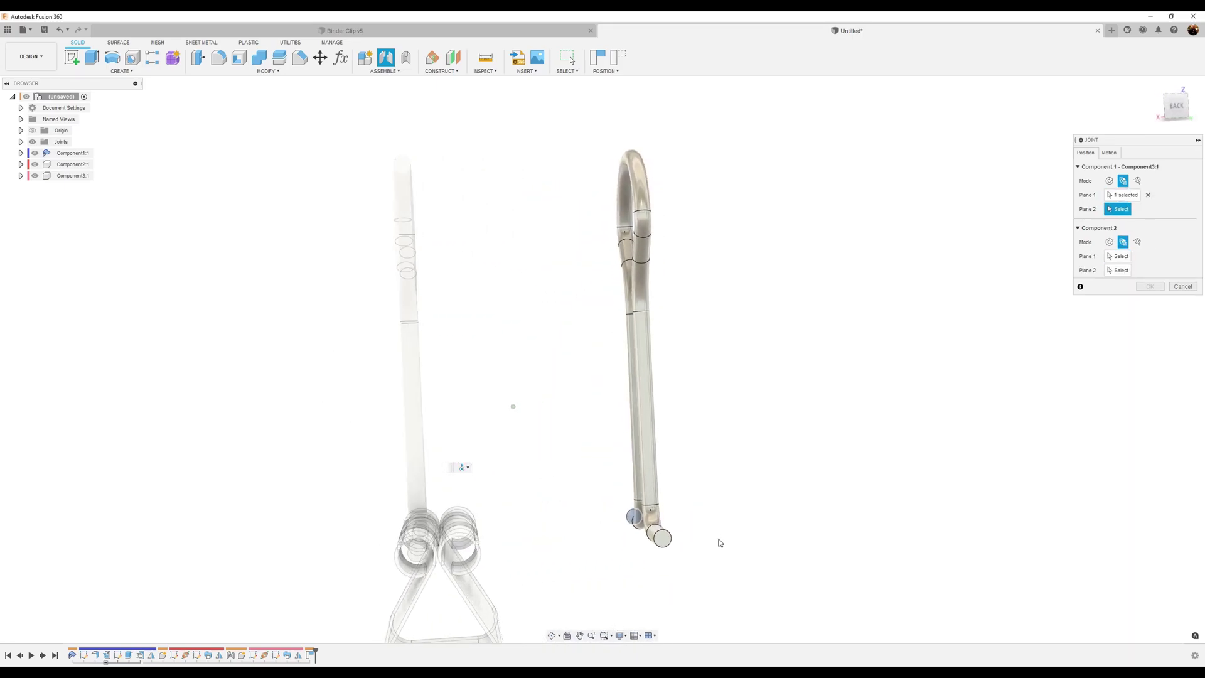
{"action": "left_click", "coordinate": [662, 538]}
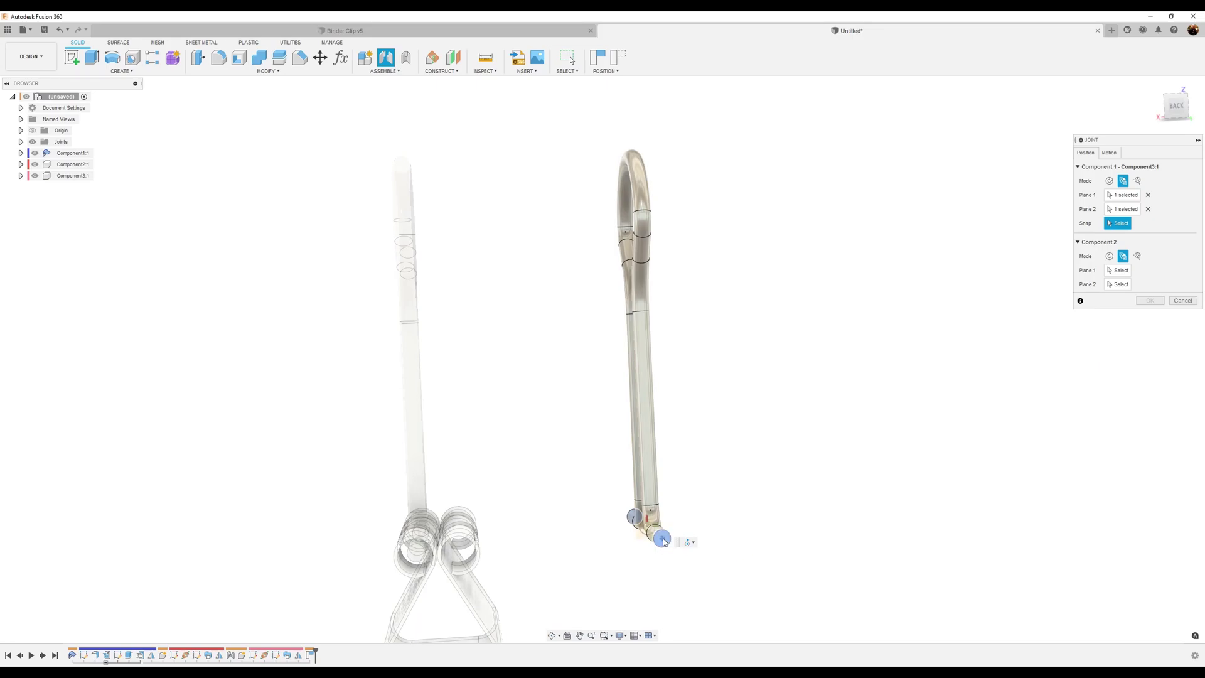
{"action": "left_click", "coordinate": [664, 540]}
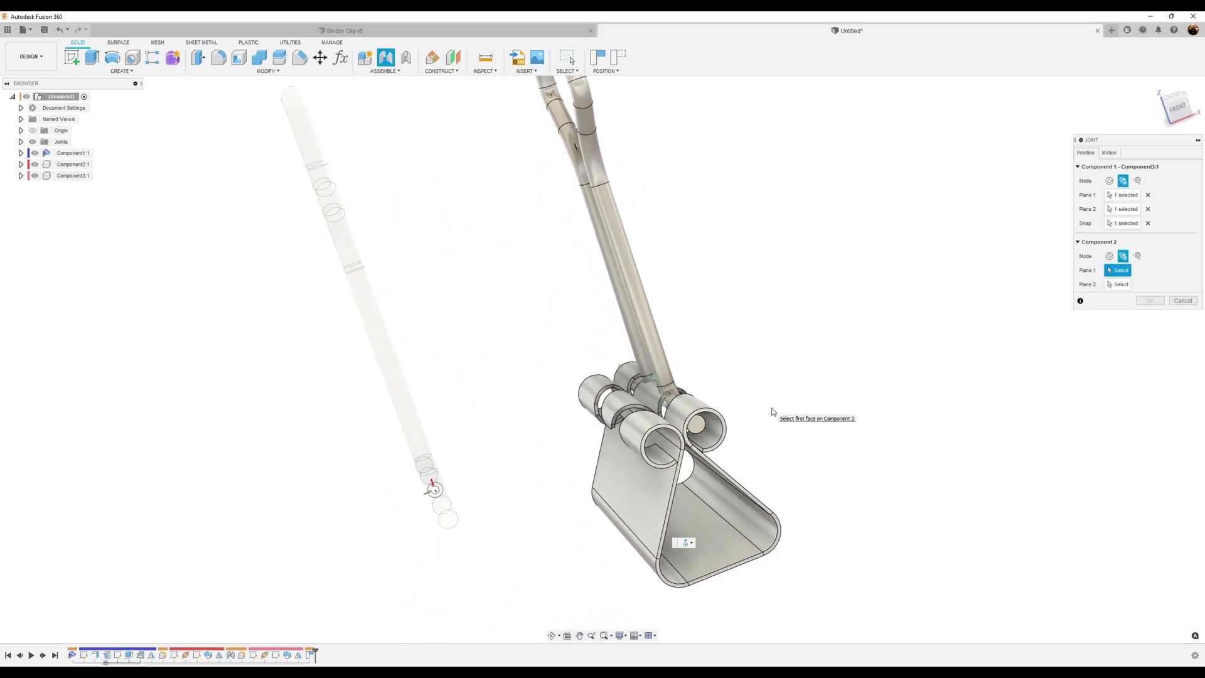
Snap the copied handle to the centre of the clip's other barrel between its end faces, as a revolute joint about the Z axis
{"action": "left_click", "coordinate": [620, 413]}
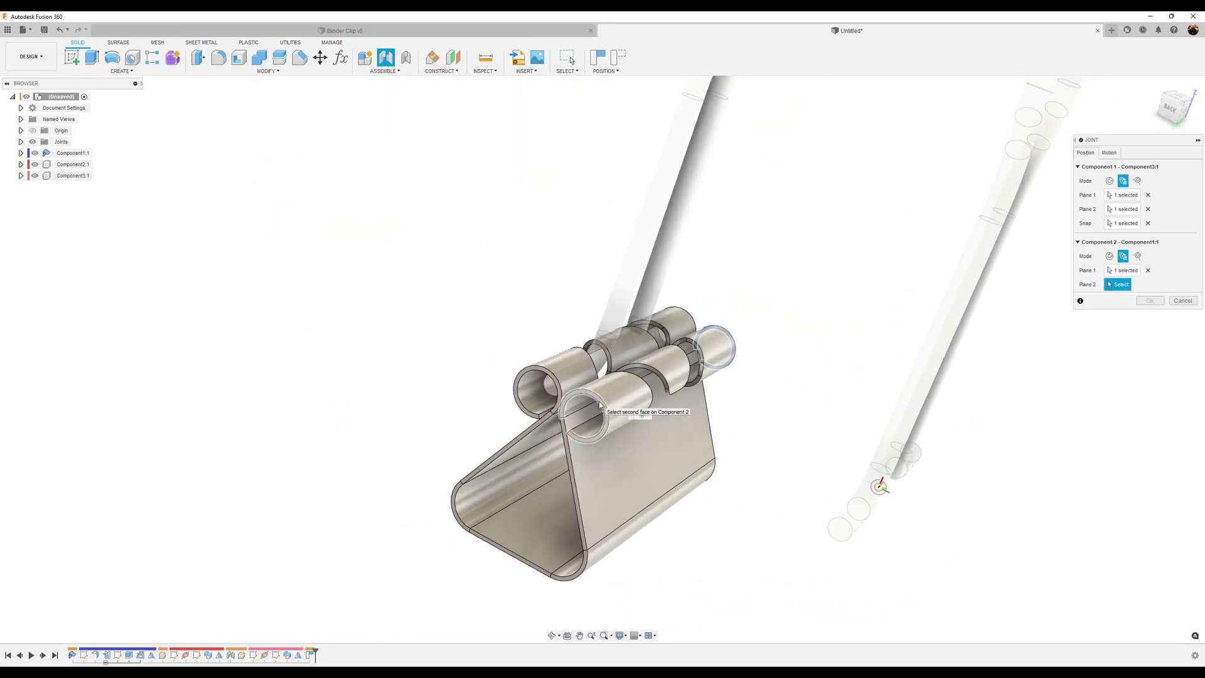
{"action": "left_click", "coordinate": [606, 409]}
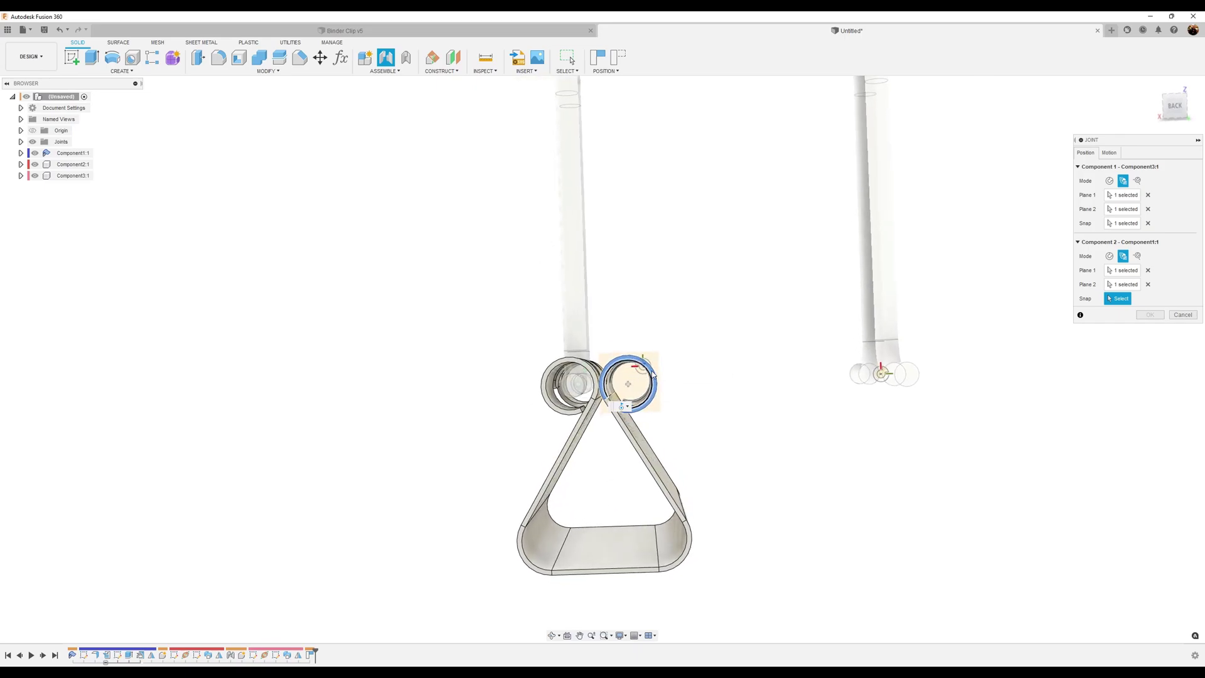
{"action": "left_click", "coordinate": [653, 398]}
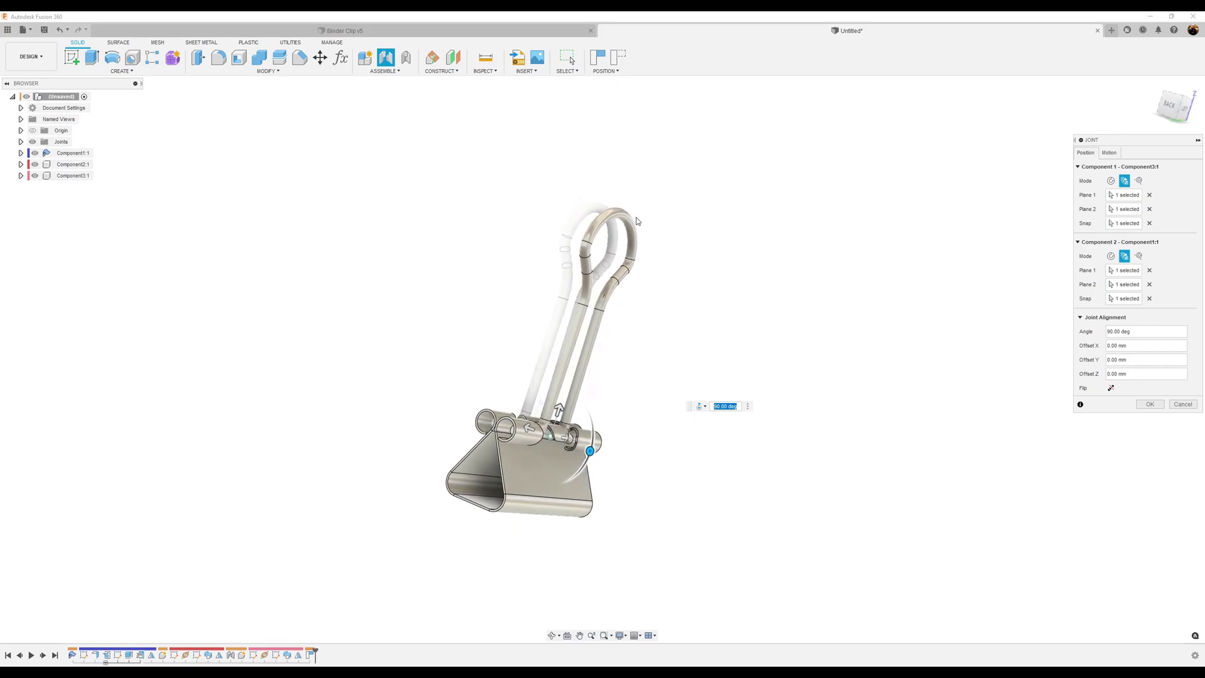
{"action": "left_click", "coordinate": [1110, 154]}
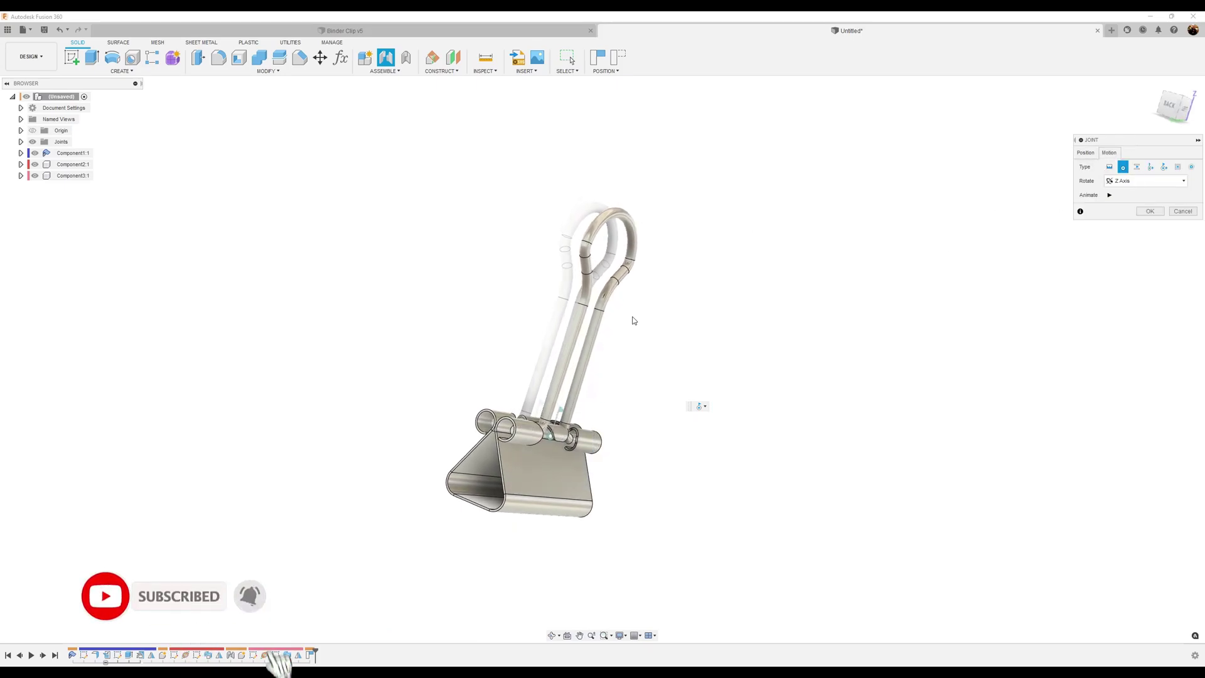
{"action": "left_click", "coordinate": [1158, 213]}
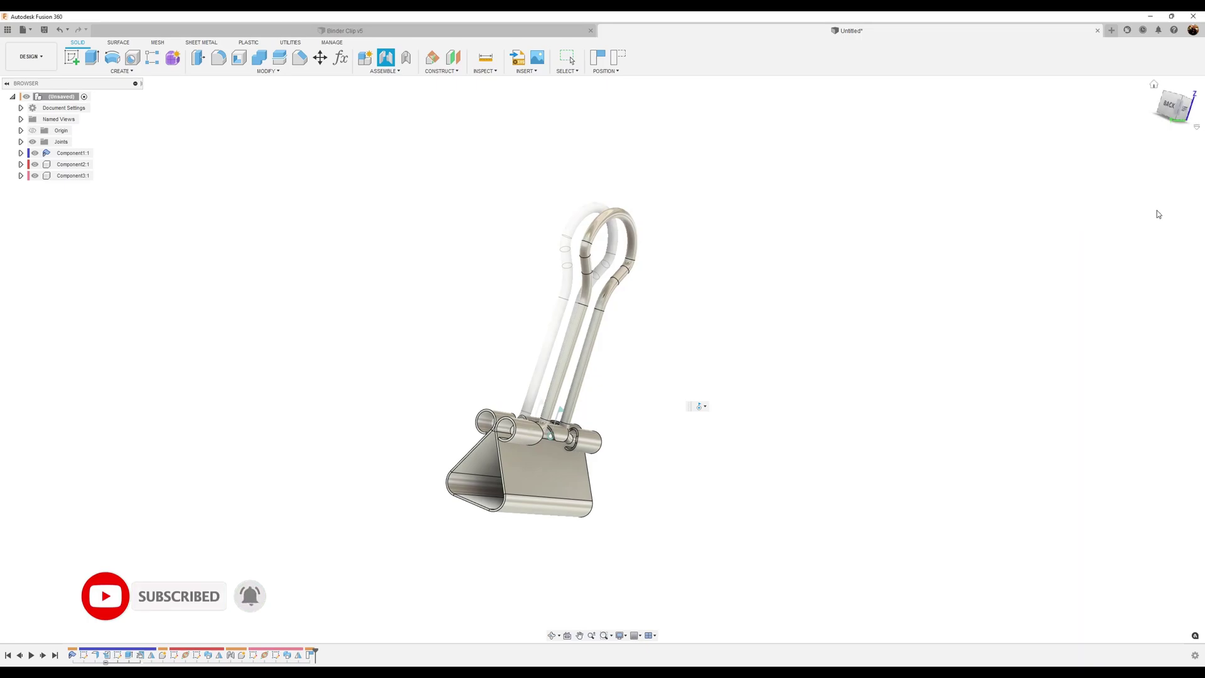
Ground the clip body component, capturing the current component positions
{"action": "middle_click_drag", "start_coordinate": [620, 221], "coordinate": [663, 272]}
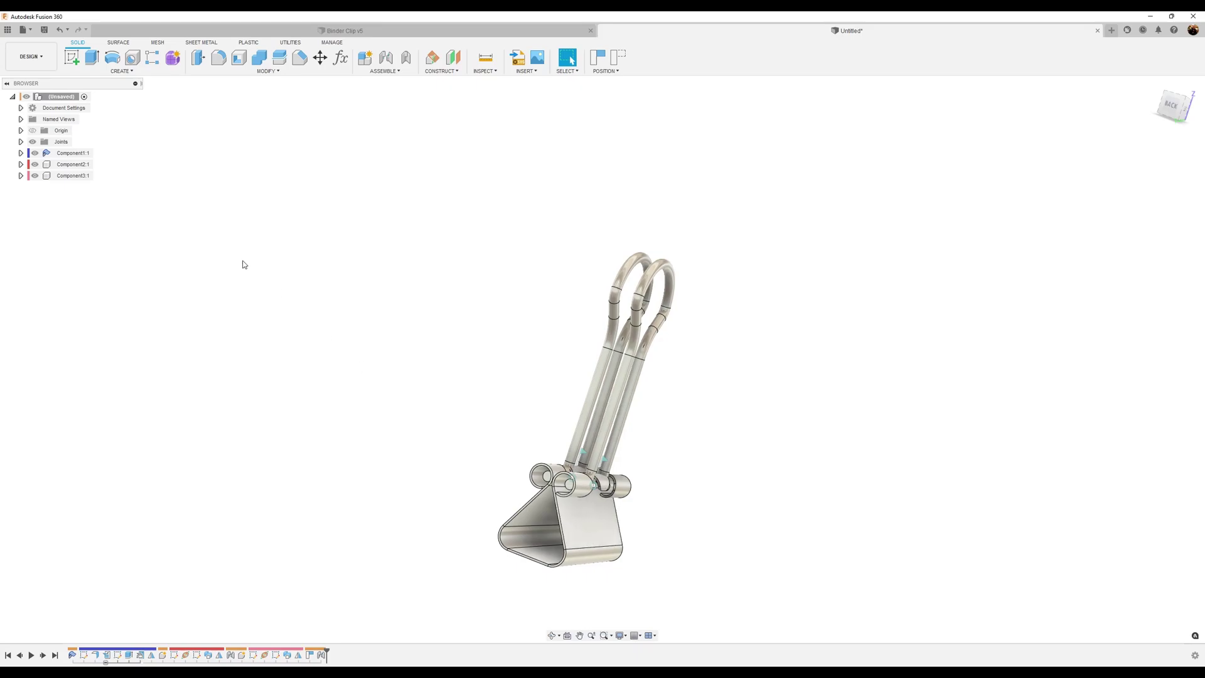
{"action": "right_click", "coordinate": [81, 160]}
{"action": "left_click", "coordinate": [107, 176]}
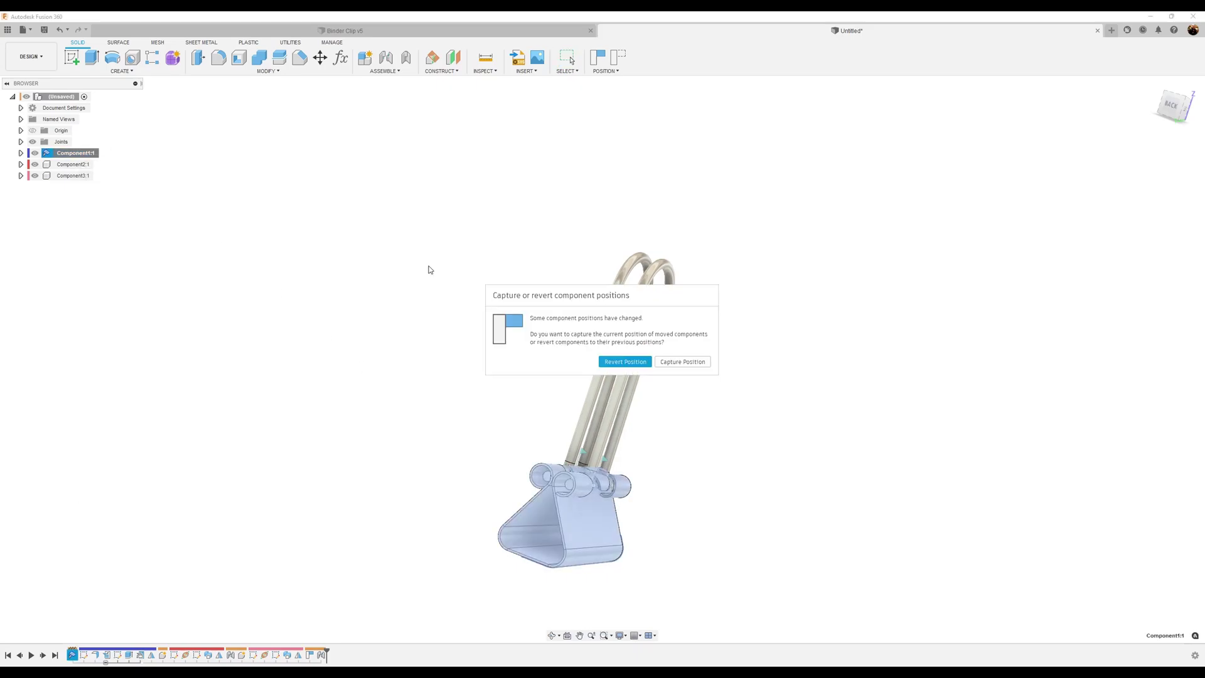
{"action": "left_click", "coordinate": [678, 362]}
{"action": "left_click", "coordinate": [687, 271]}
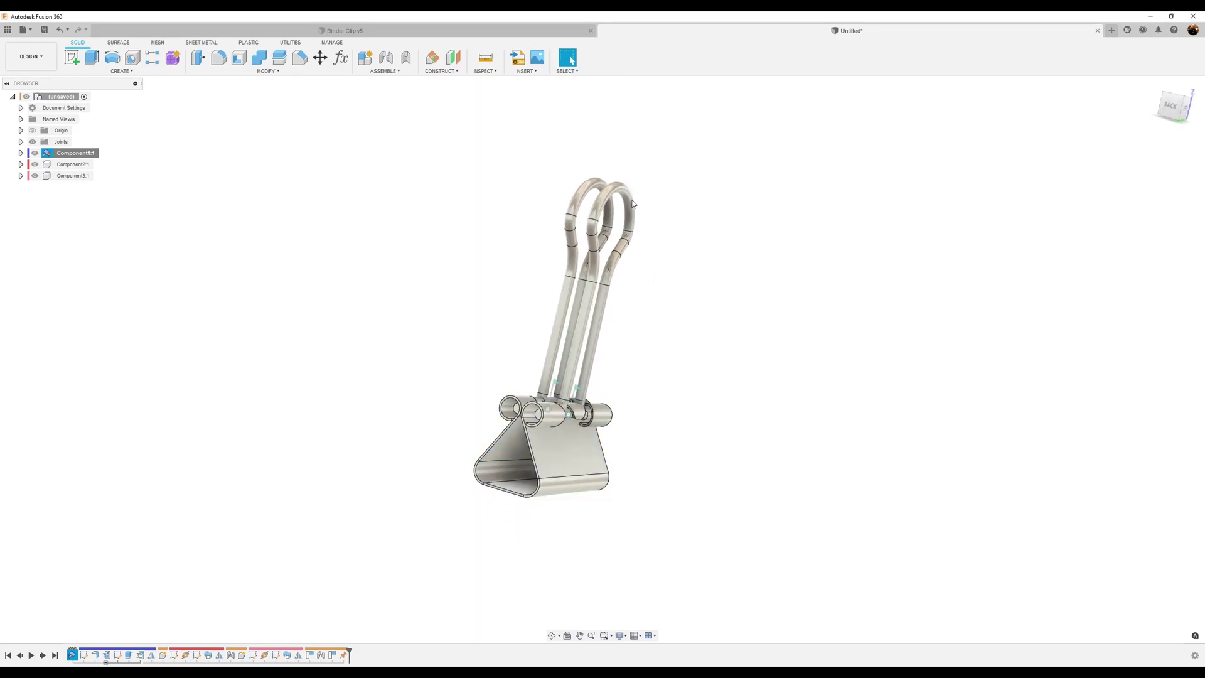
Swing both handles outward about their joints and enable contact for all components
{"action": "left_click_drag", "start_coordinate": [595, 228], "coordinate": [556, 146]}
{"action": "left_click_drag", "start_coordinate": [588, 185], "coordinate": [396, 81]}
{"action": "left_click", "coordinate": [385, 71]}
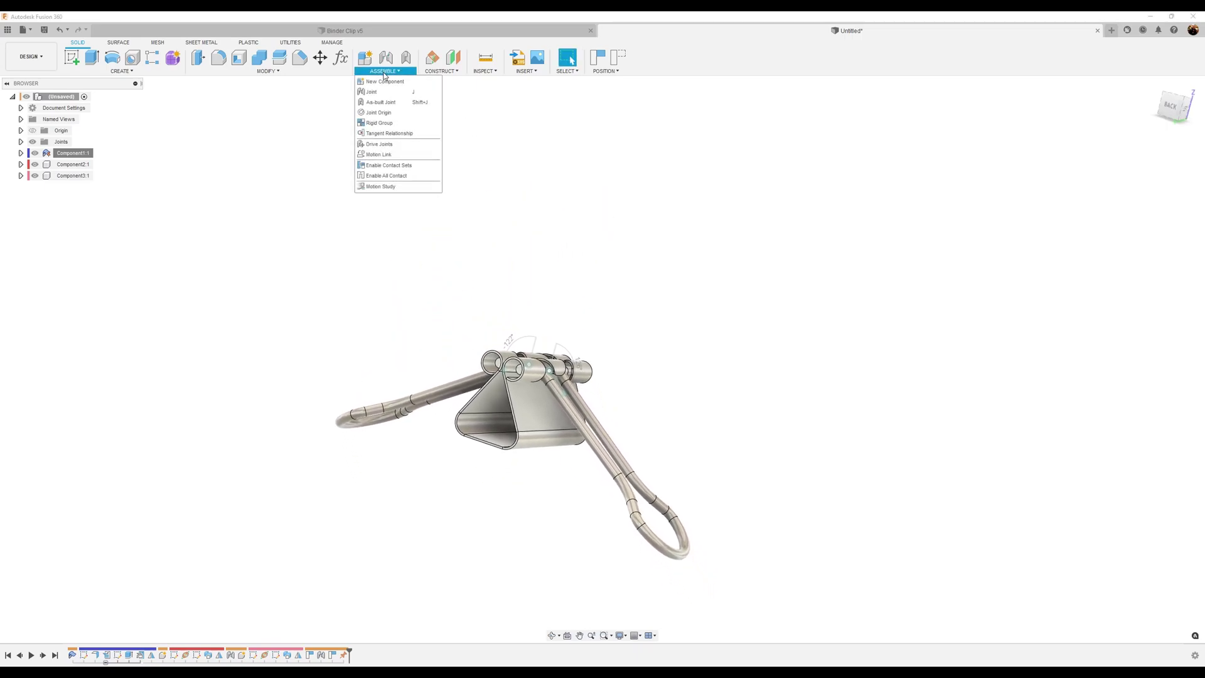
{"action": "left_click", "coordinate": [388, 175]}
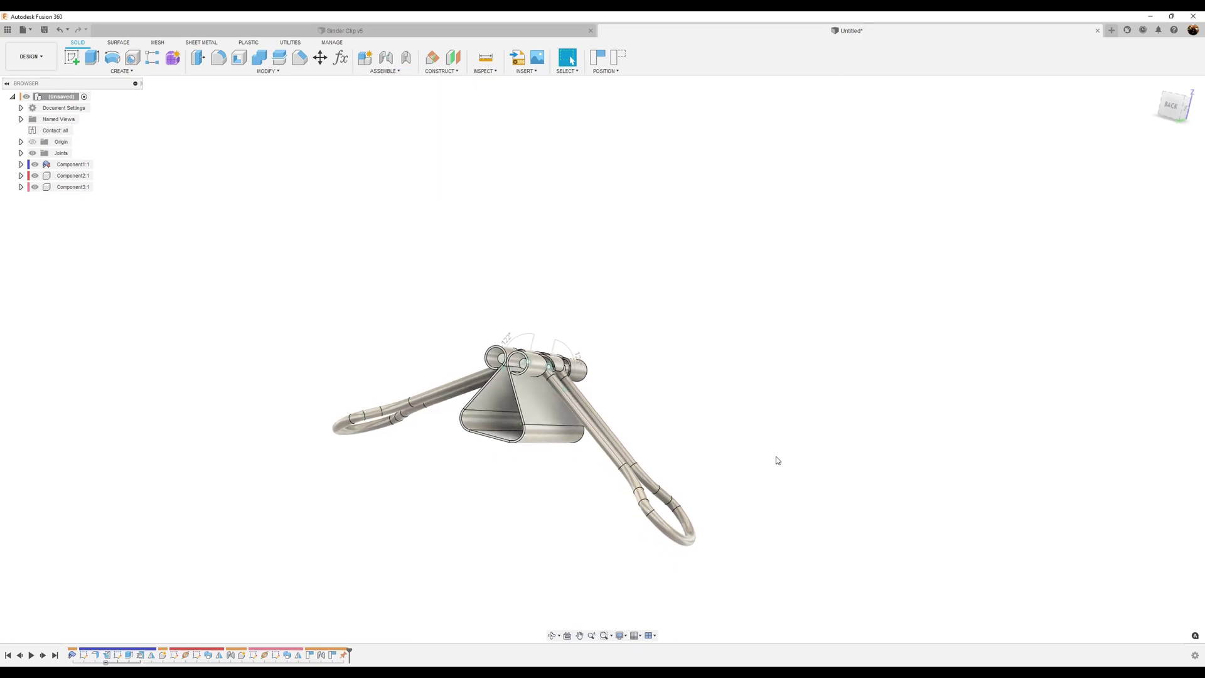
Swing both wire handles in towards the clip body's sides to test the contact
{"action": "left_click_drag", "start_coordinate": [658, 540], "coordinate": [537, 641]}
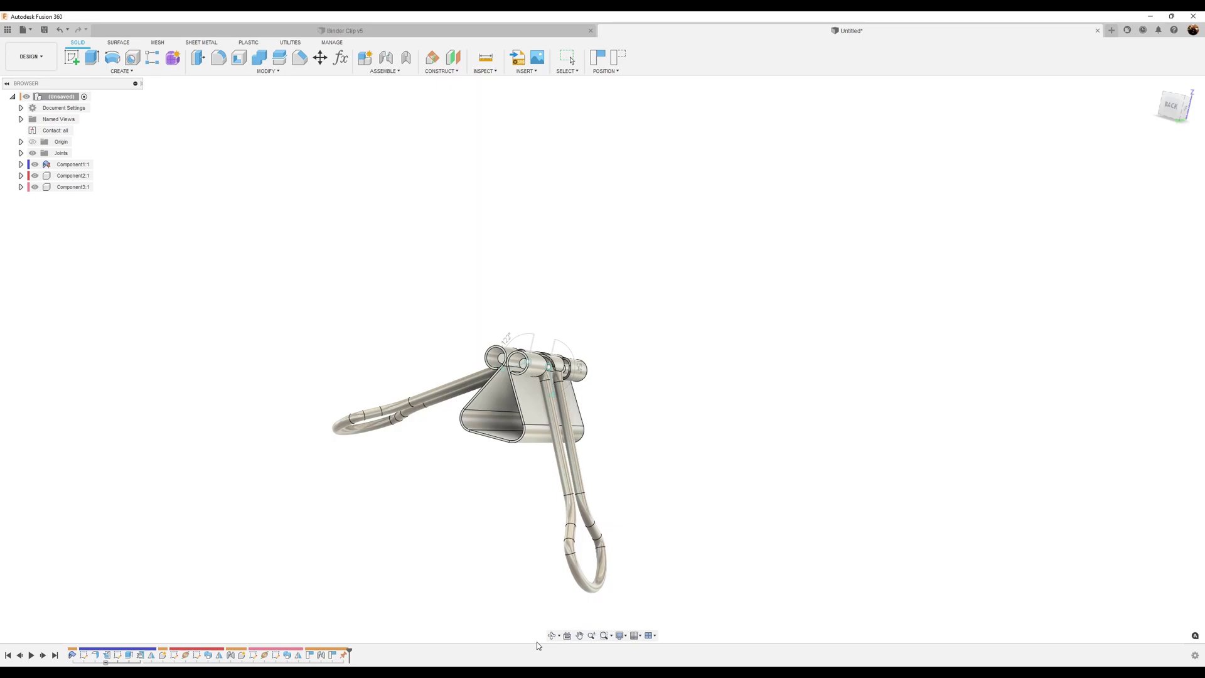
{"action": "middle_click_drag", "start_coordinate": [728, 571], "coordinate": [488, 445], "text": "shift"}
{"action": "left_click_drag", "start_coordinate": [369, 440], "coordinate": [473, 546]}
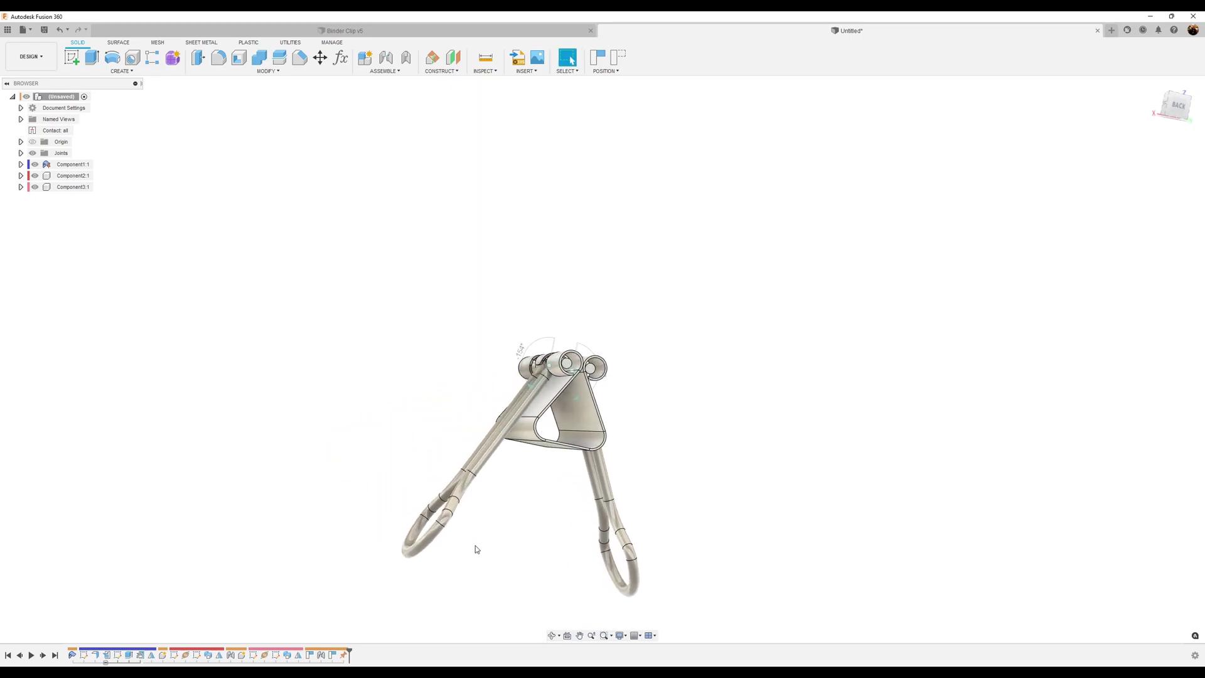
{"action": "middle_click_drag", "start_coordinate": [929, 613], "coordinate": [913, 339], "text": "shift"}
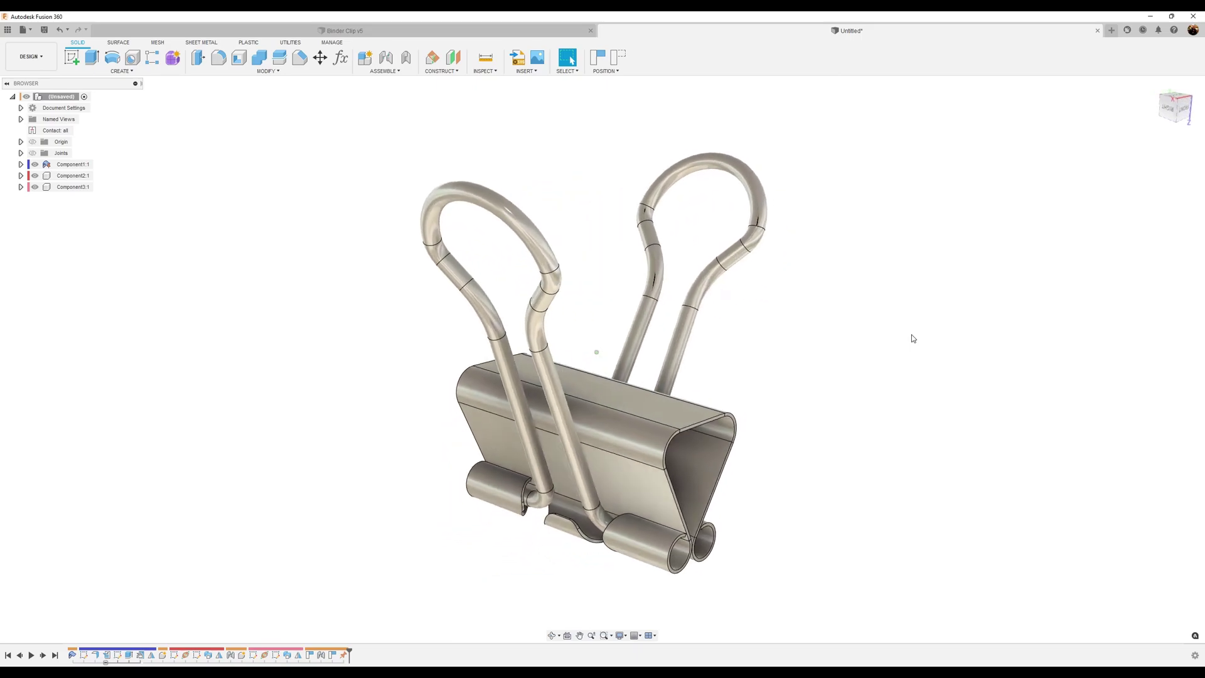